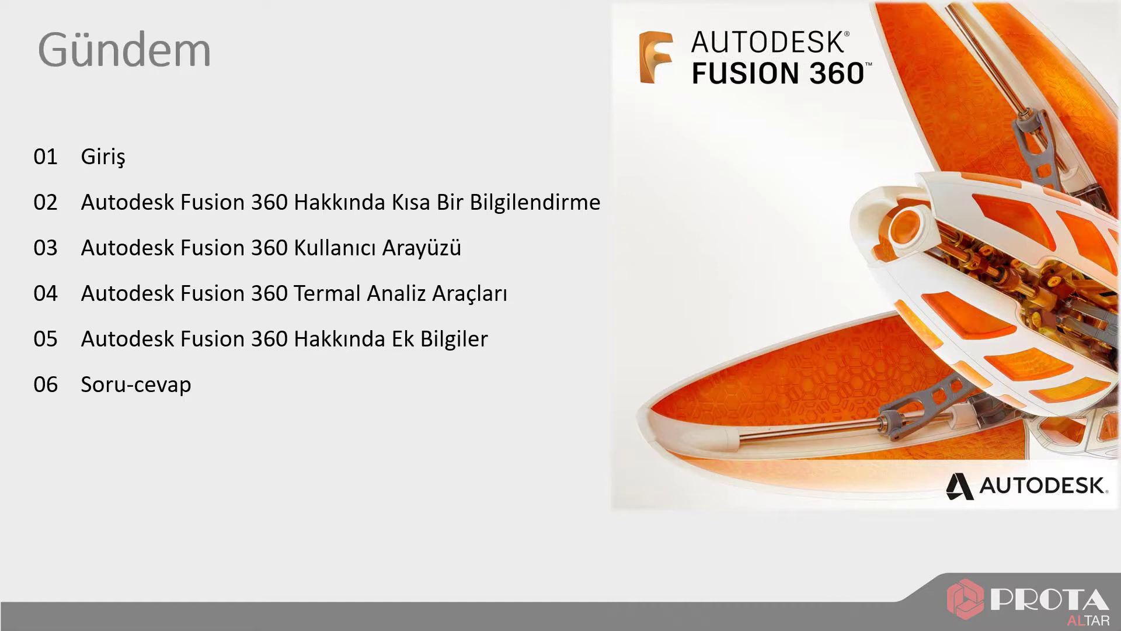
Move from the Gündem agenda slide to the presenter's Autodesk Expert Elite biography slide.
key("Right")
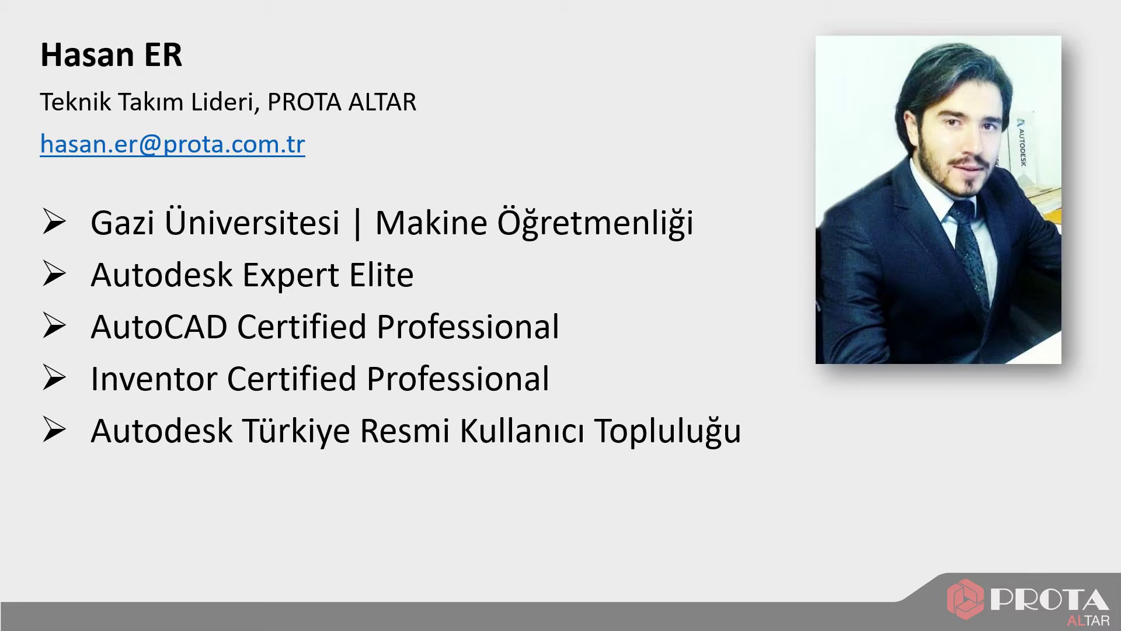
Step forward to the TERMAL ANALIZ slide listing six thermal analysis methods.
key("Right")
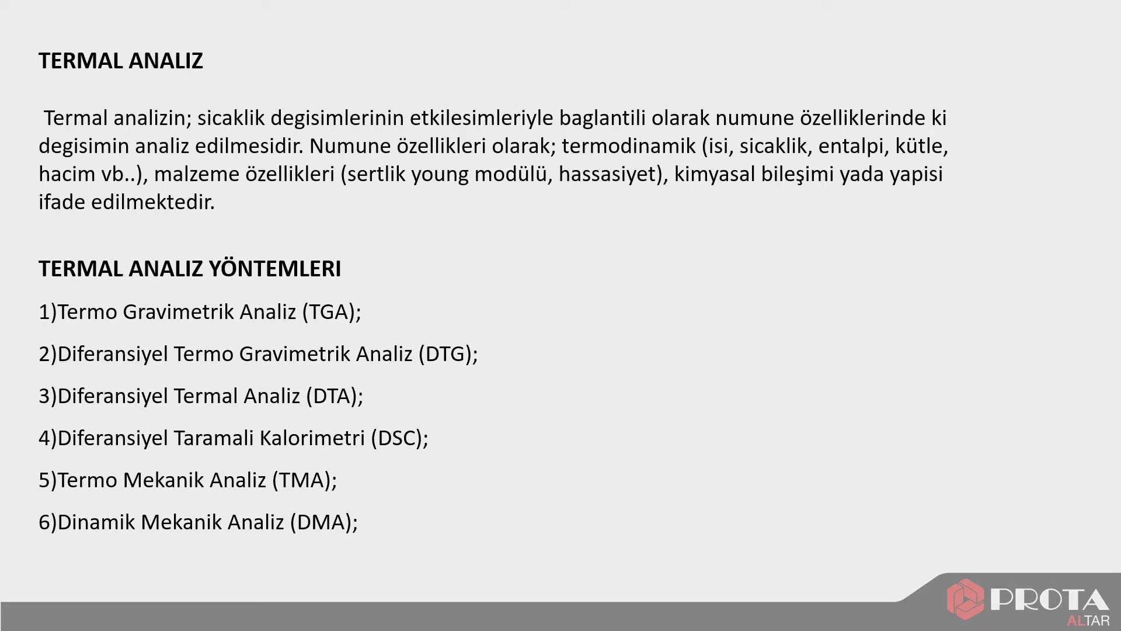
In Fusion 360, hide the Data Panel and briefly visit the Render workspace before returning to Design.
key("alt+Tab")
key("alt+Tab")
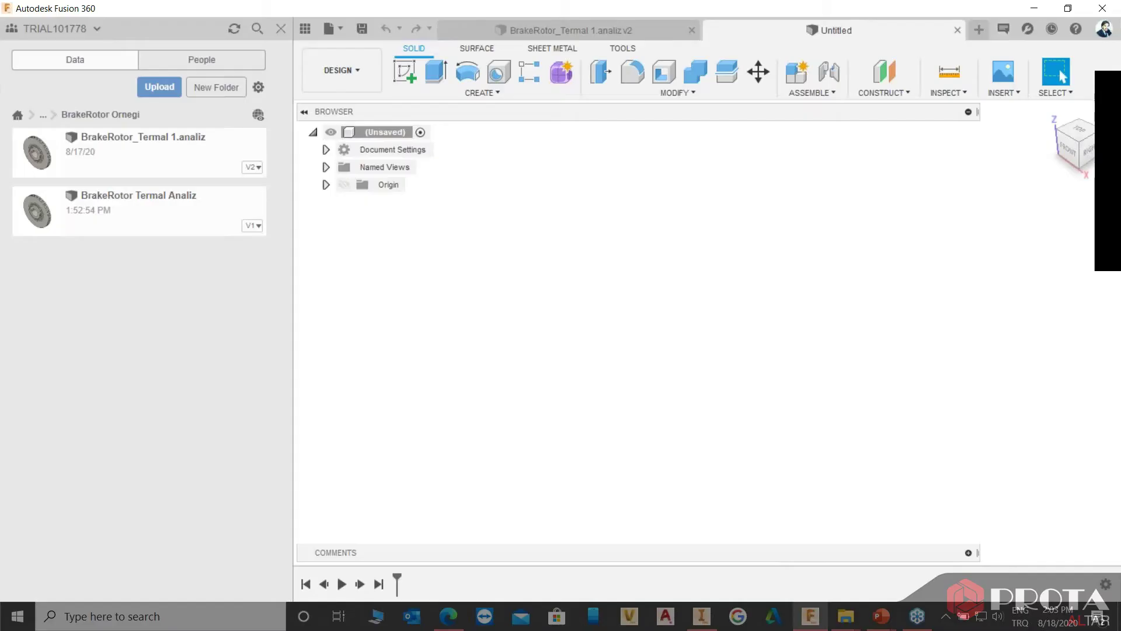
left_click(280, 29)
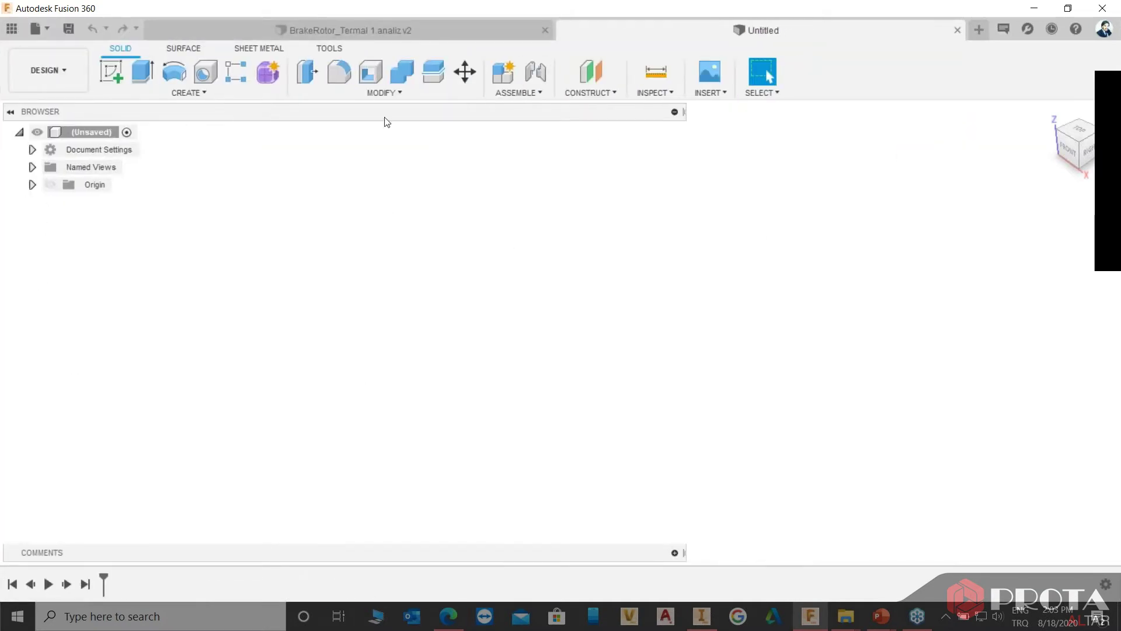
left_click(38, 60)
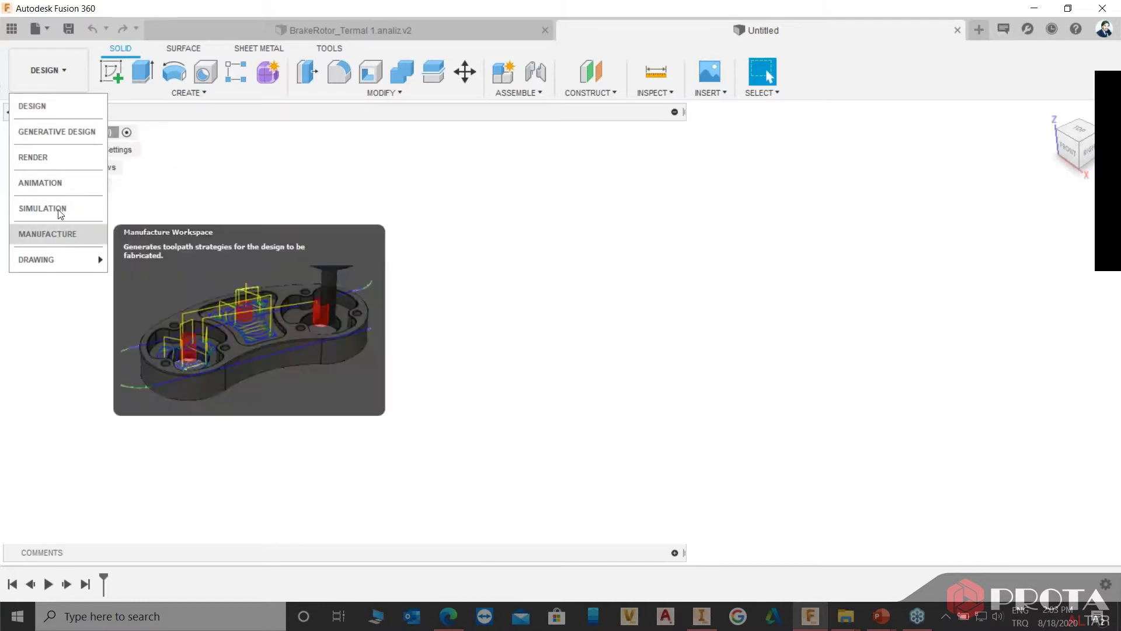
left_click(53, 160)
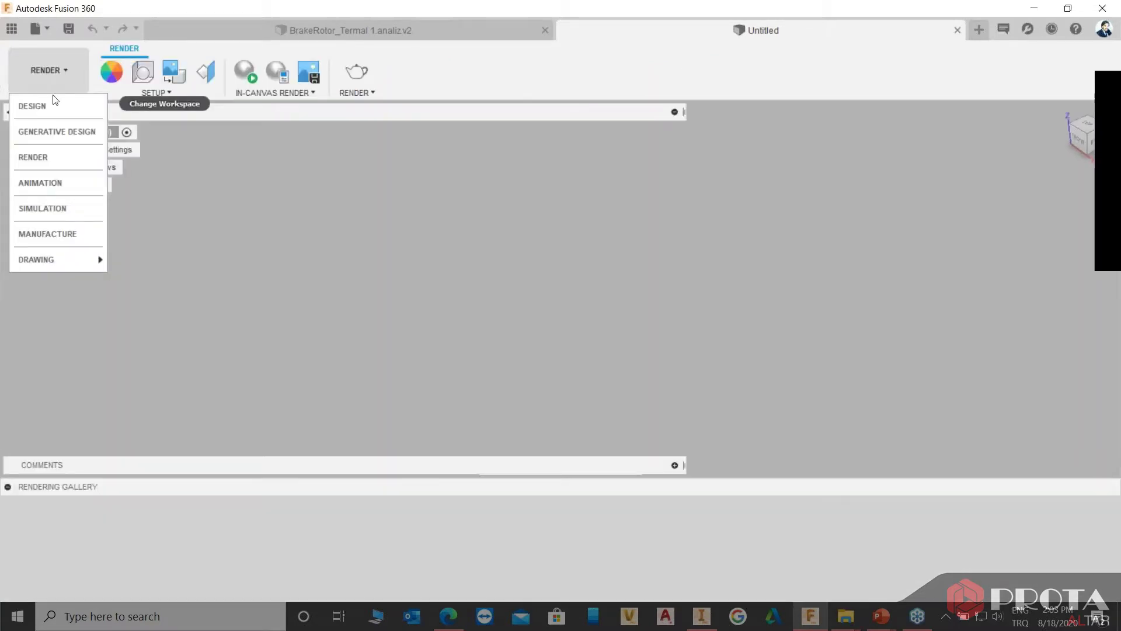
left_click(49, 104)
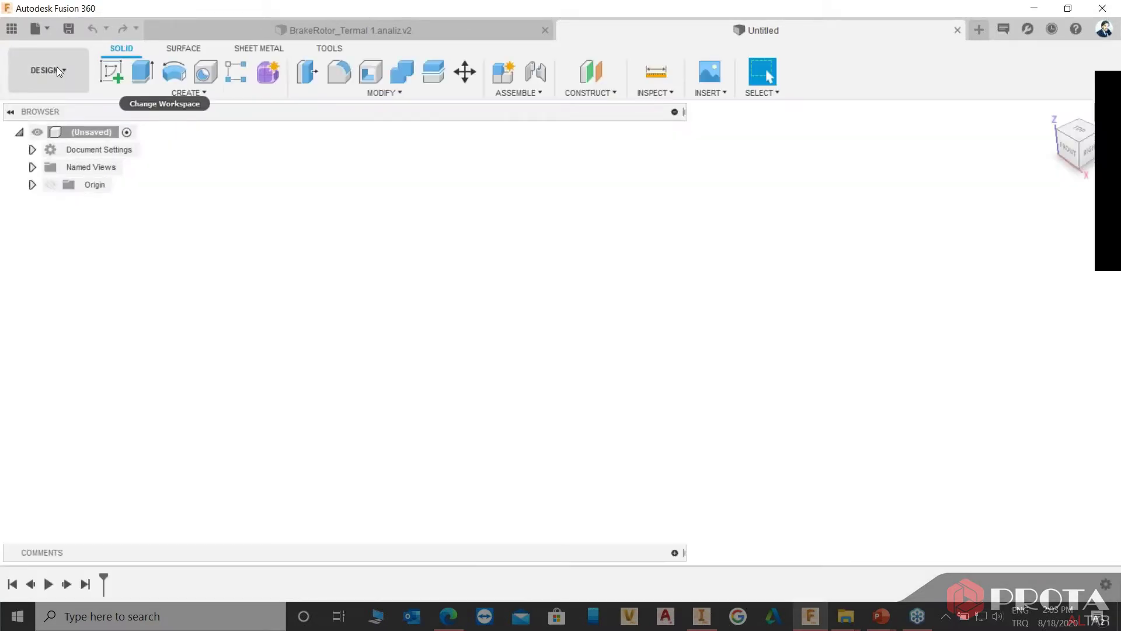
Preview the Surface and Sheet Metal toolbars, then bring up the workspace list again.
left_click(198, 50)
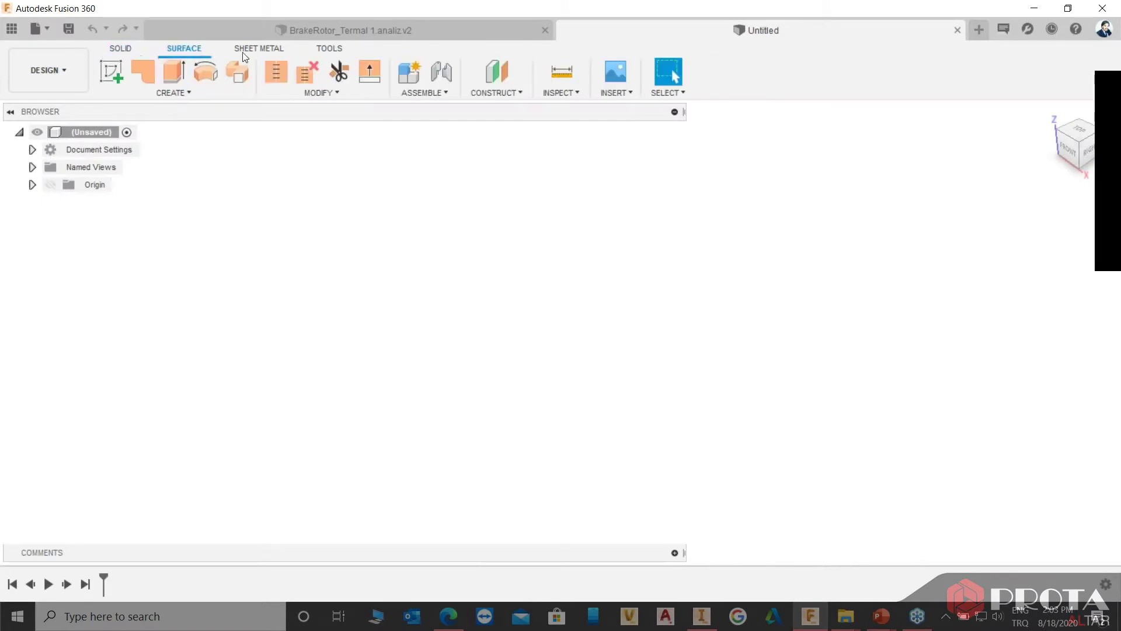
left_click(252, 51)
left_click(66, 60)
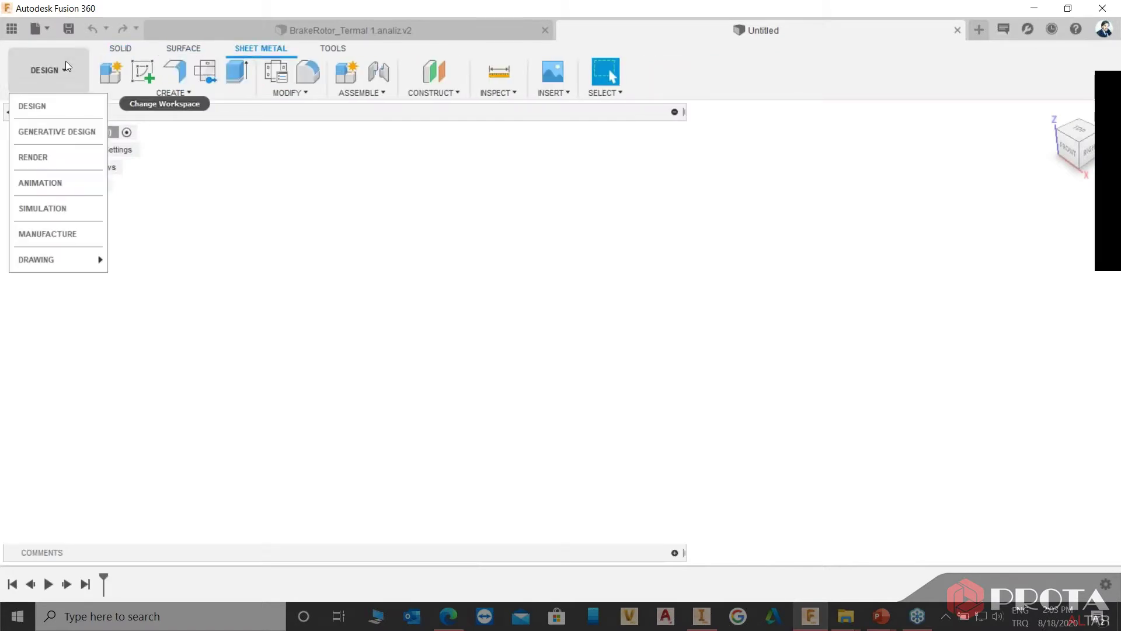
Glance at the Simulation workspace's new study choices, then dismiss them and return to Design.
left_click(44, 203)
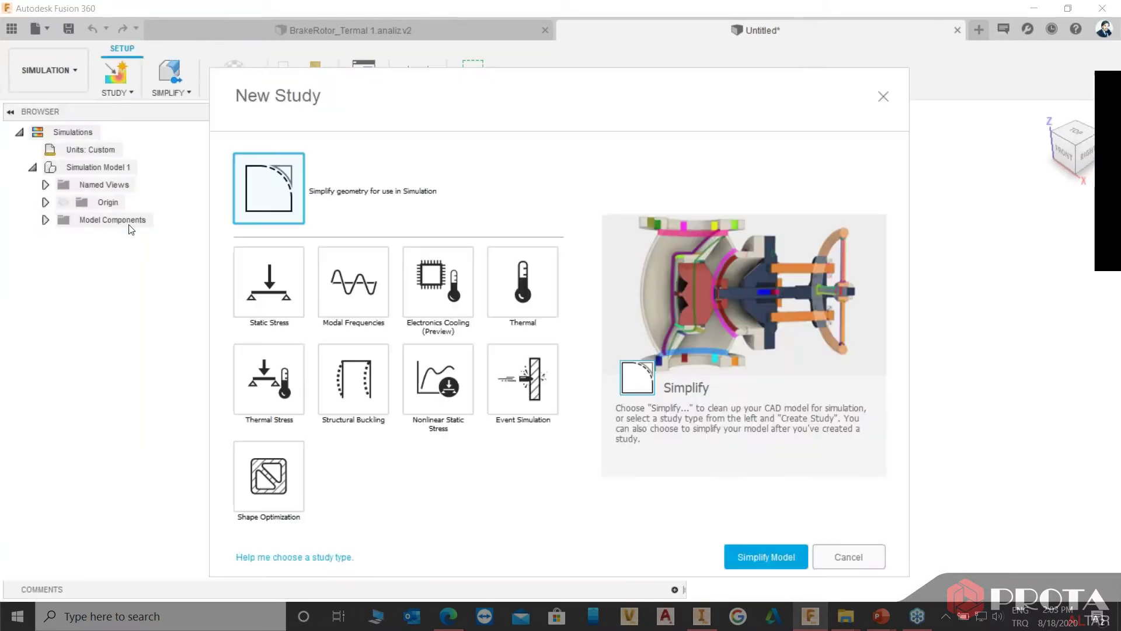
left_click(884, 98)
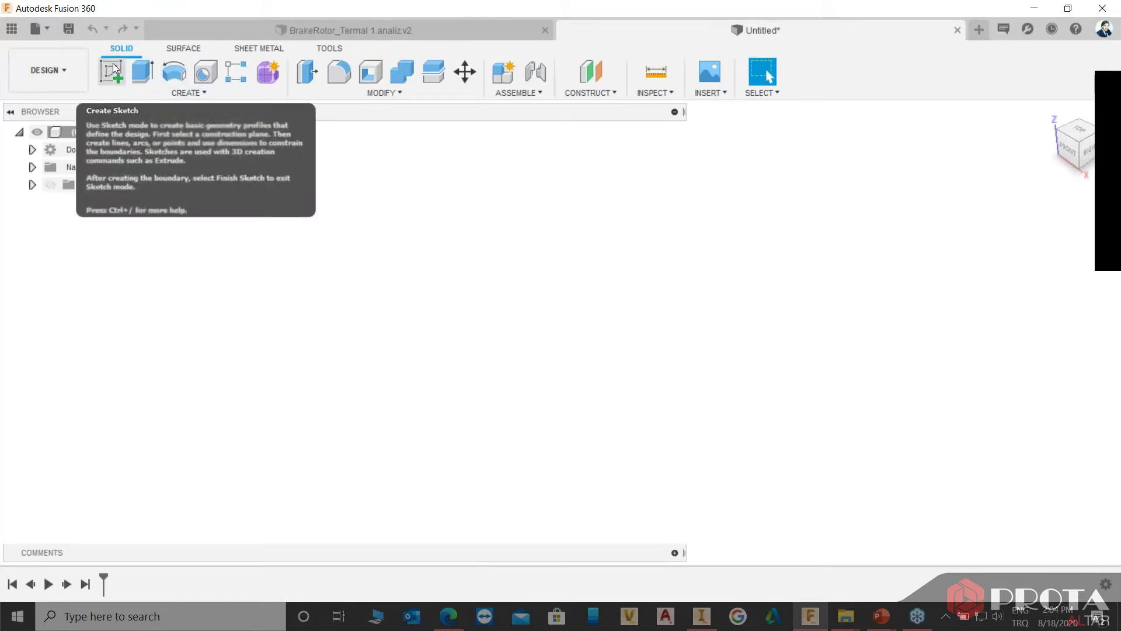
mouse_move(111, 71)
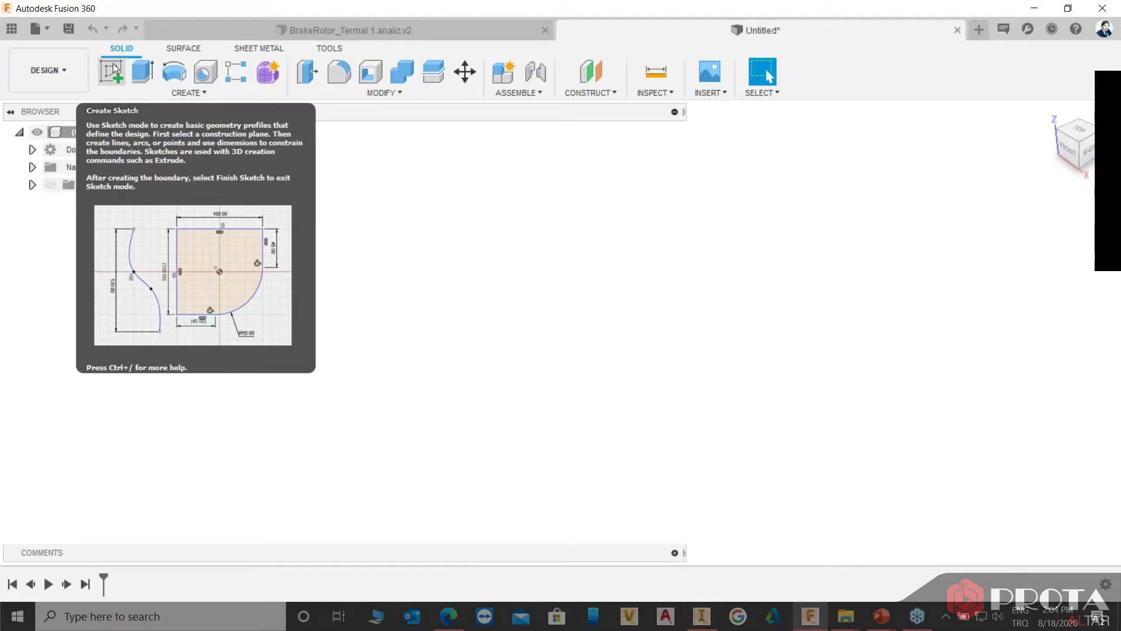
Sketch a two-point rectangle from the origin on an origin plane and finish the sketch.
left_click(115, 69)
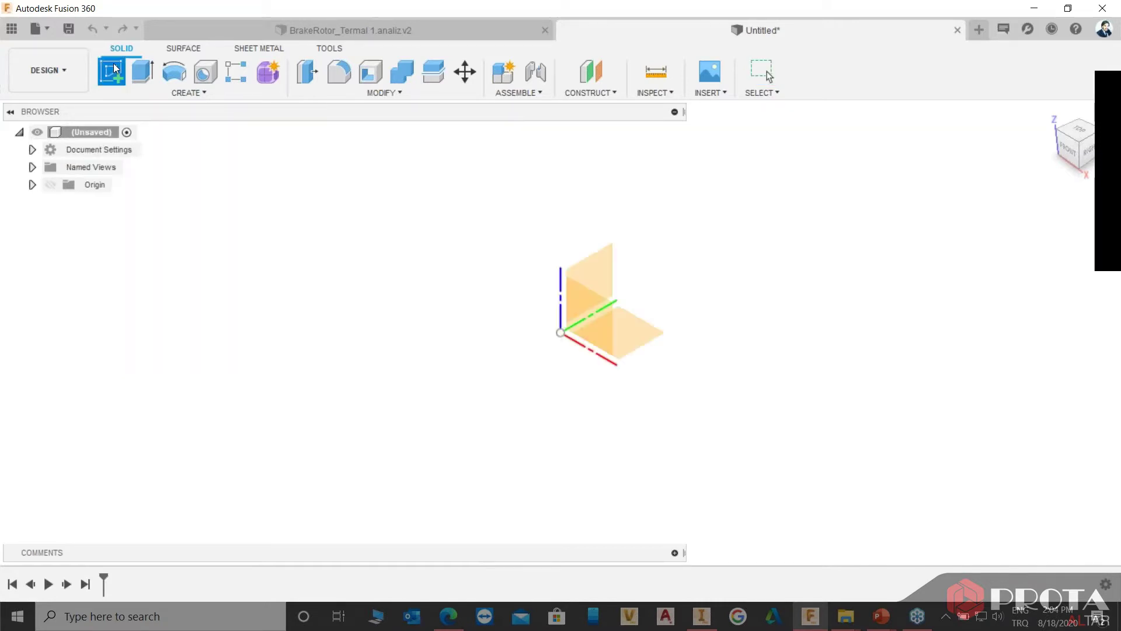
left_click(604, 312)
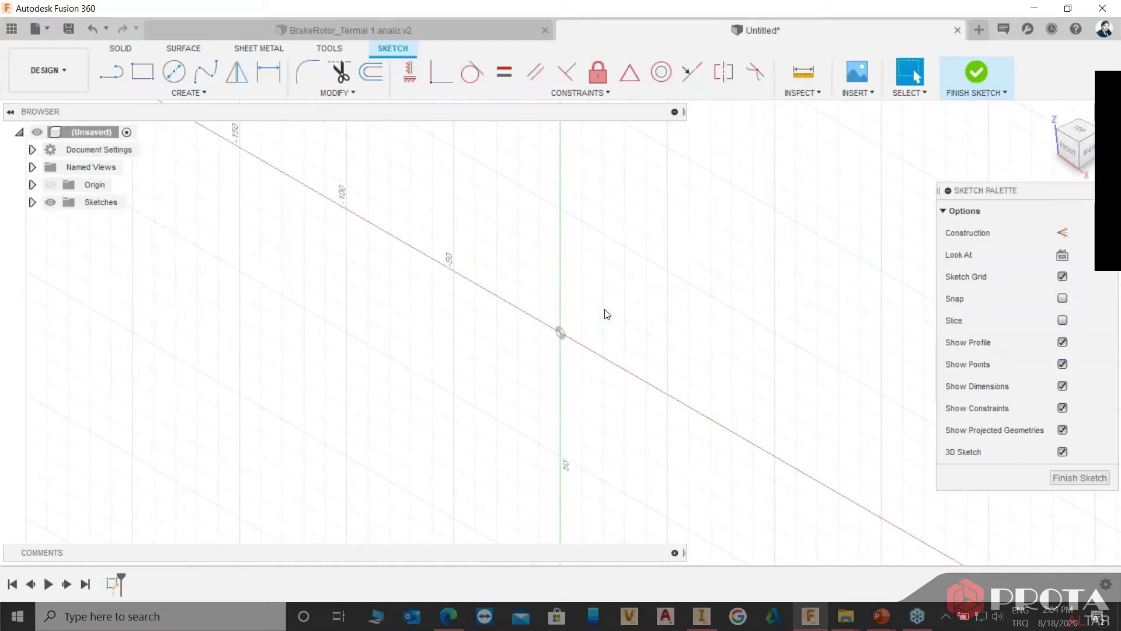
left_click(143, 93)
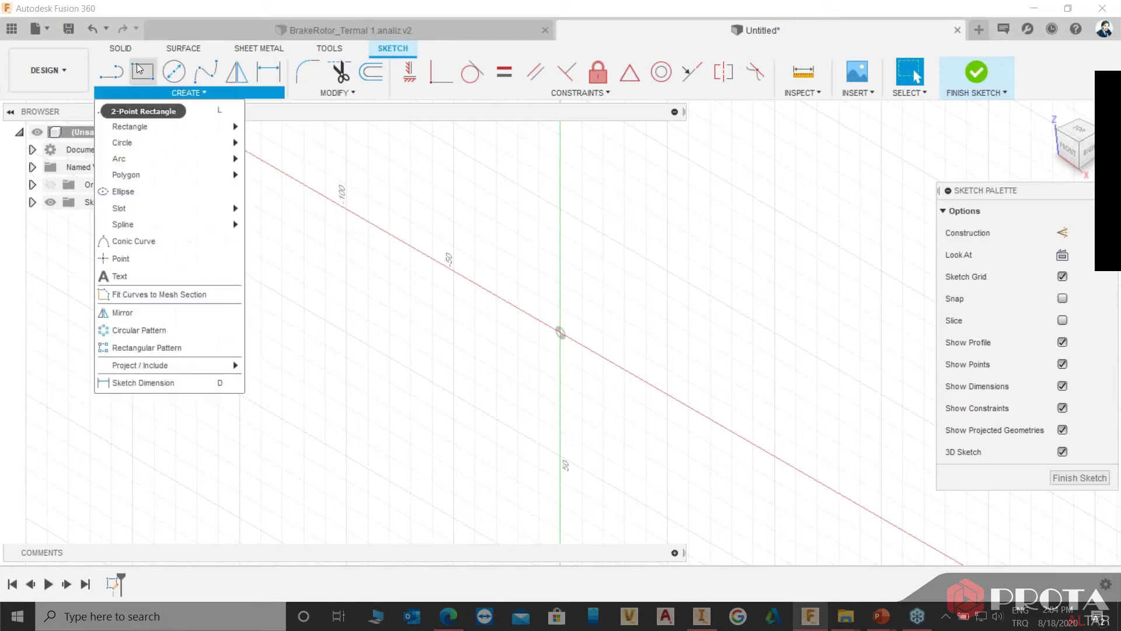
key("r")
left_click(438, 163)
left_click(535, 320)
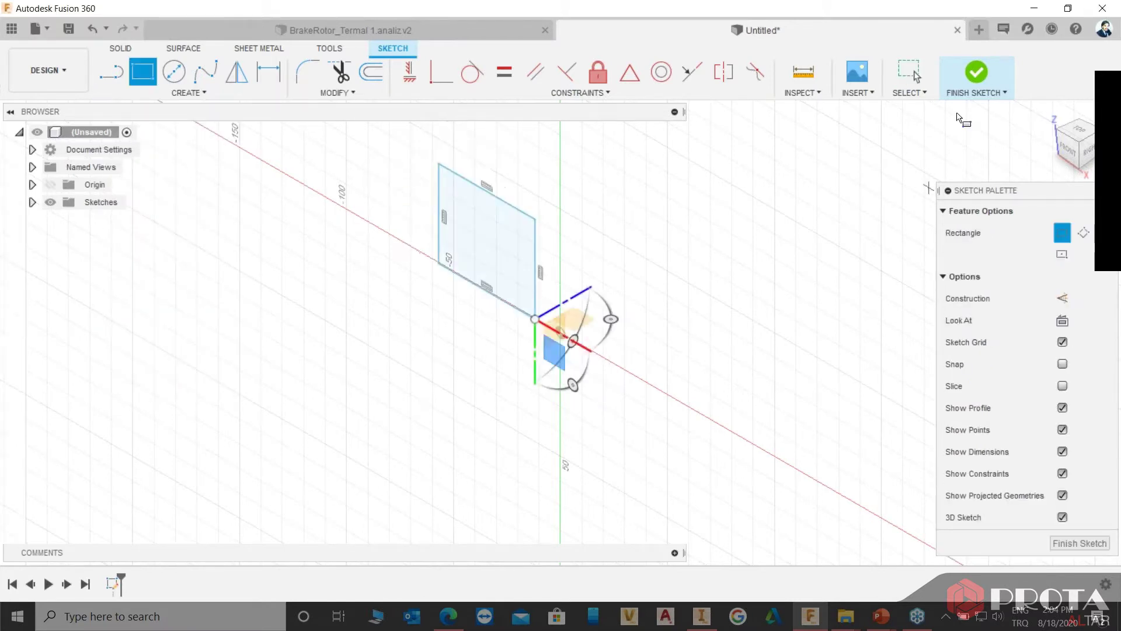
left_click(976, 75)
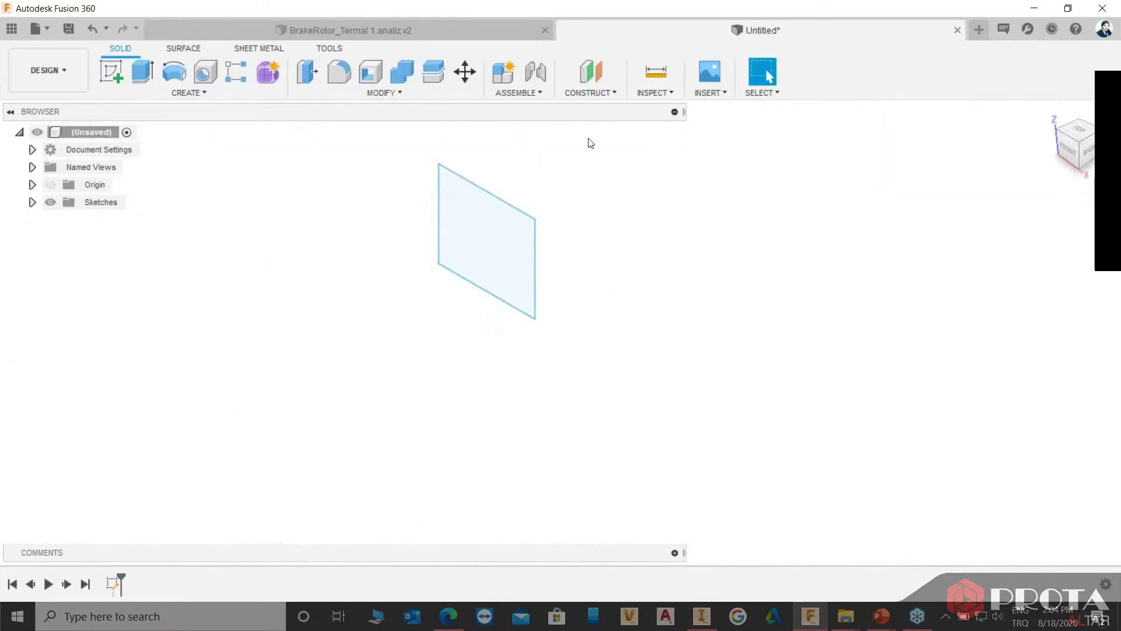
Extrude the rectangle 23.978 mm as a new component, Component1:1.
left_click(188, 94)
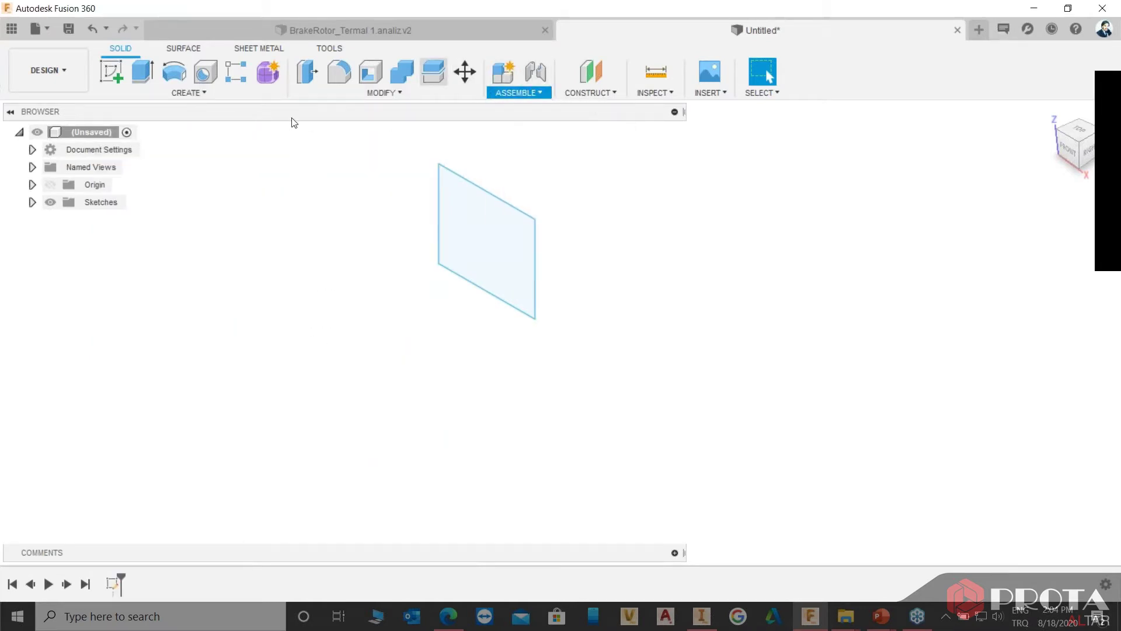
key("e")
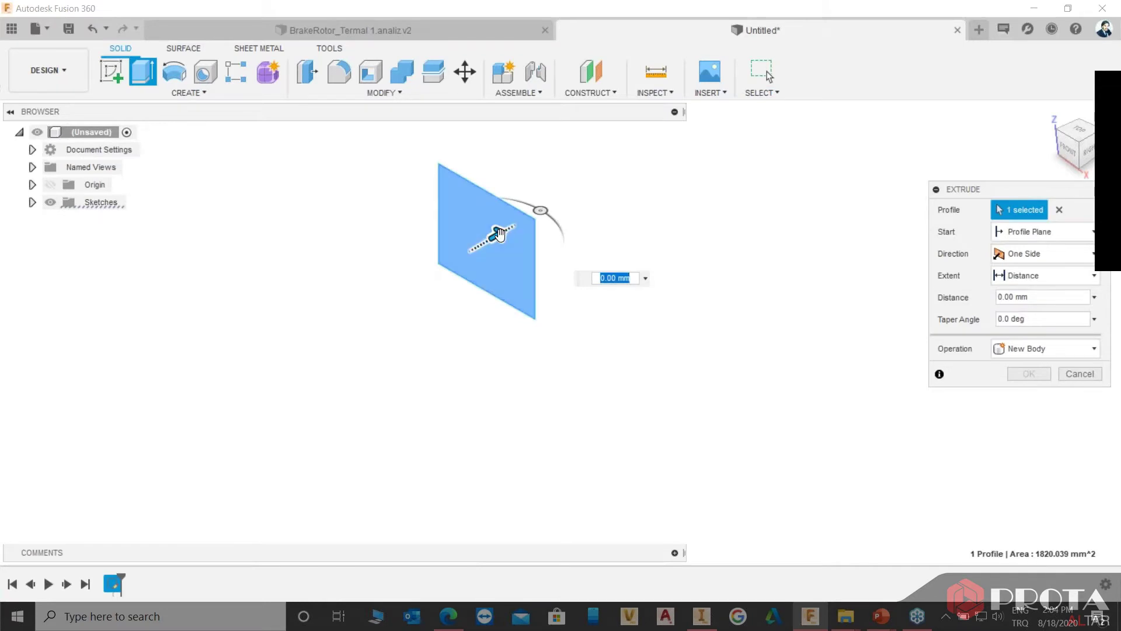
left_click_drag(513, 235, 550, 206)
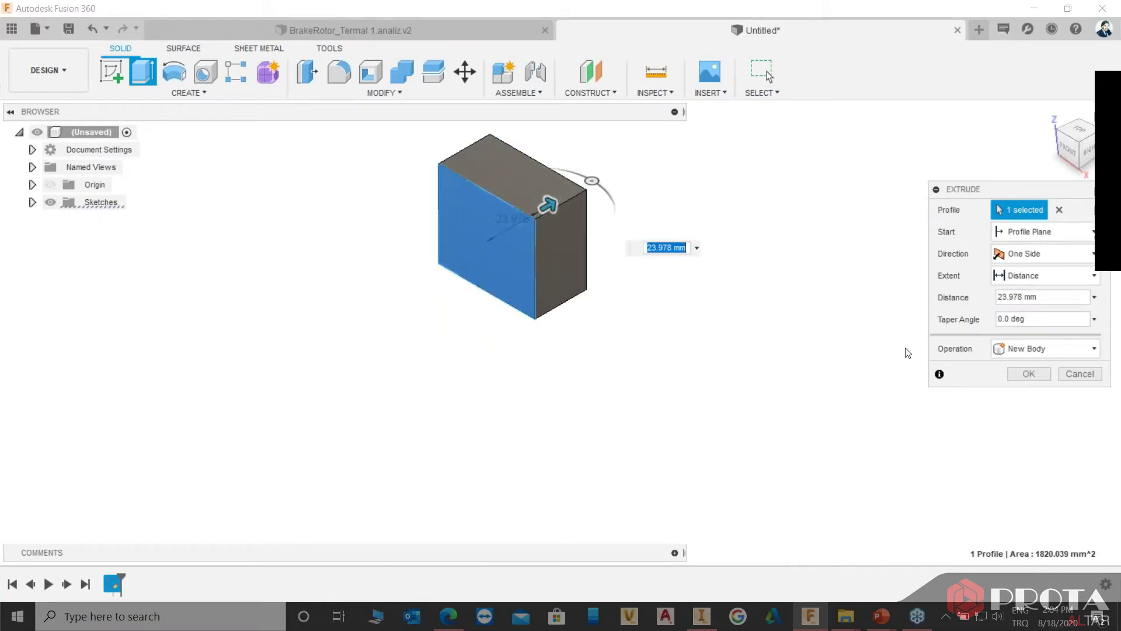
left_click(1035, 349)
left_click(1039, 440)
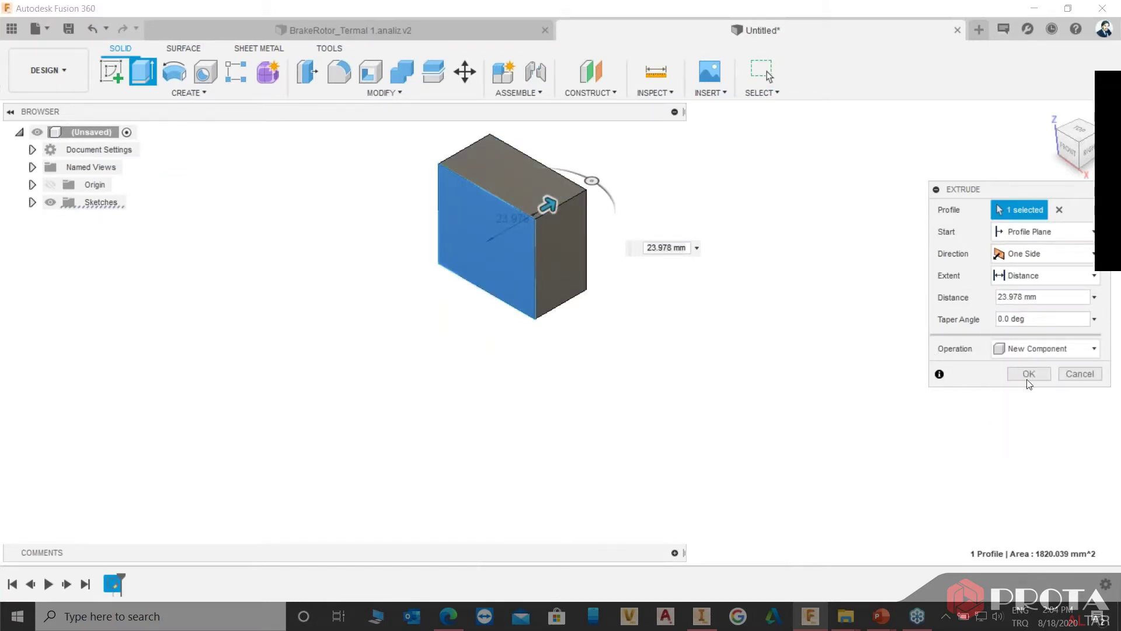
left_click(1027, 374)
left_click(504, 222)
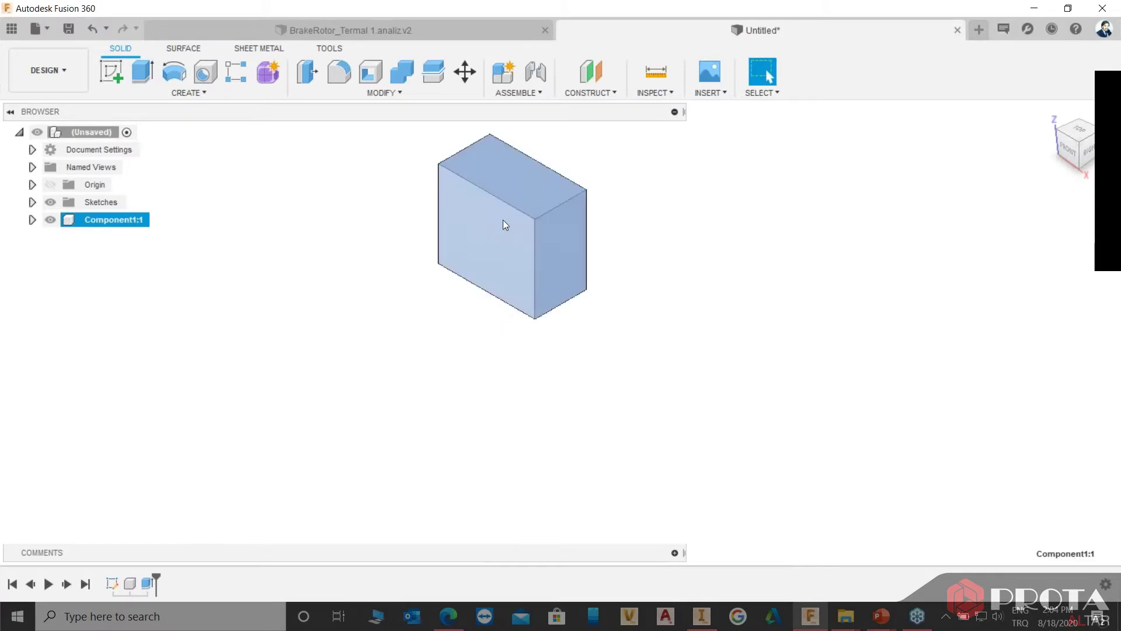
Copy and paste the box, moving the copy about 69 mm along X as Component1:2.
key("ctrl+c")
key("ctrl+v")
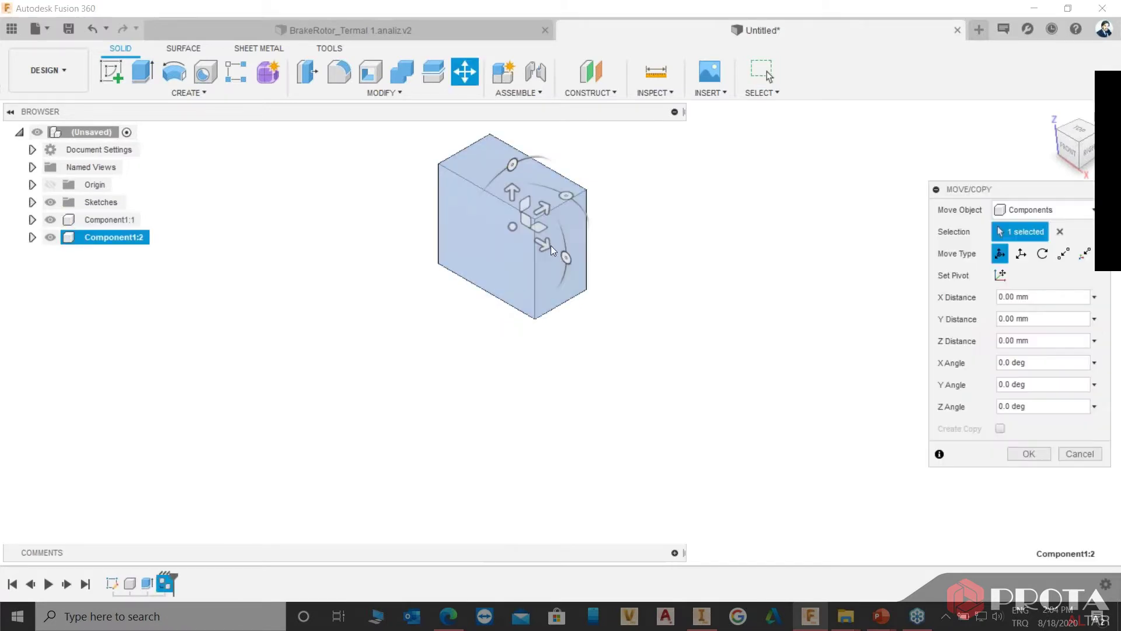
left_click_drag(543, 244, 688, 329)
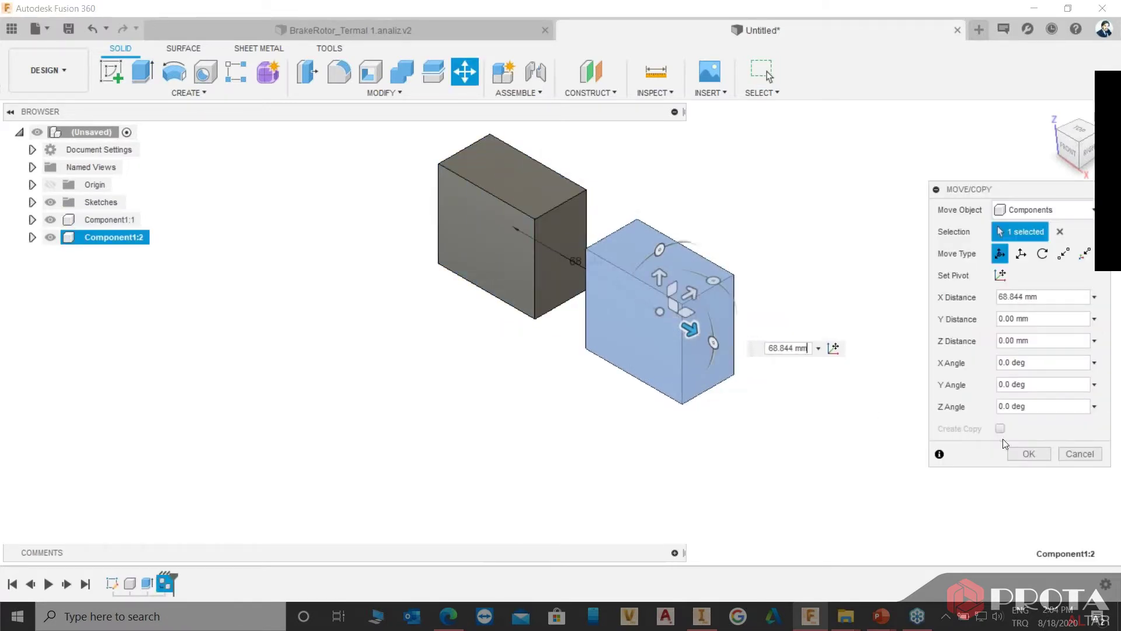
left_click(1039, 454)
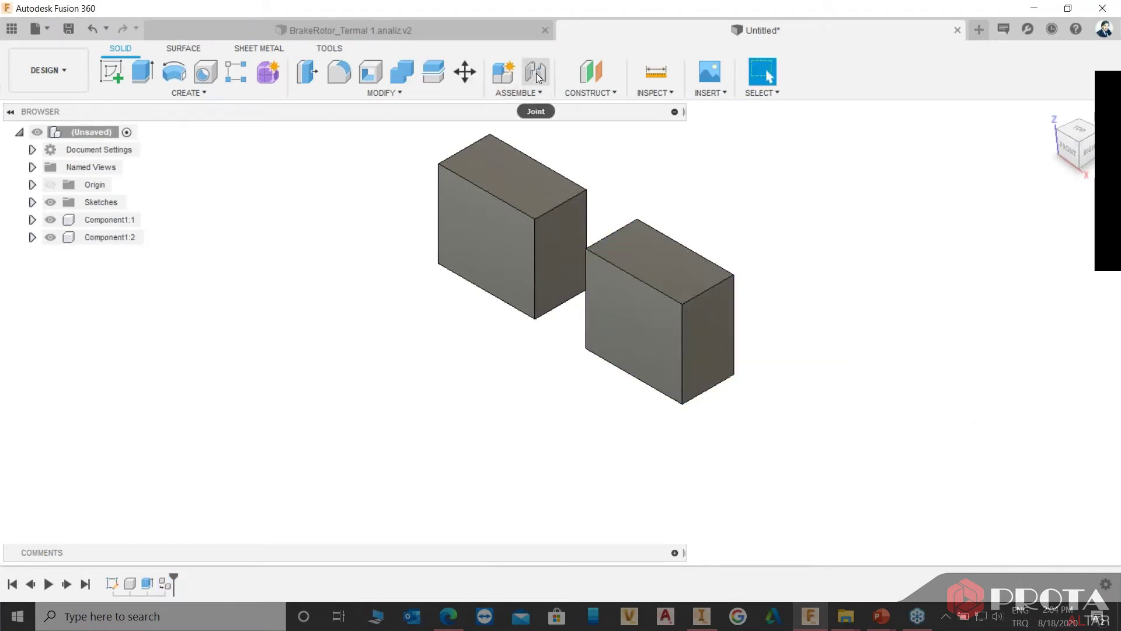
Try a revolute joint between the two boxes' top faces, cancel it, and close the Untitled design.
key("j")
left_click(534, 190)
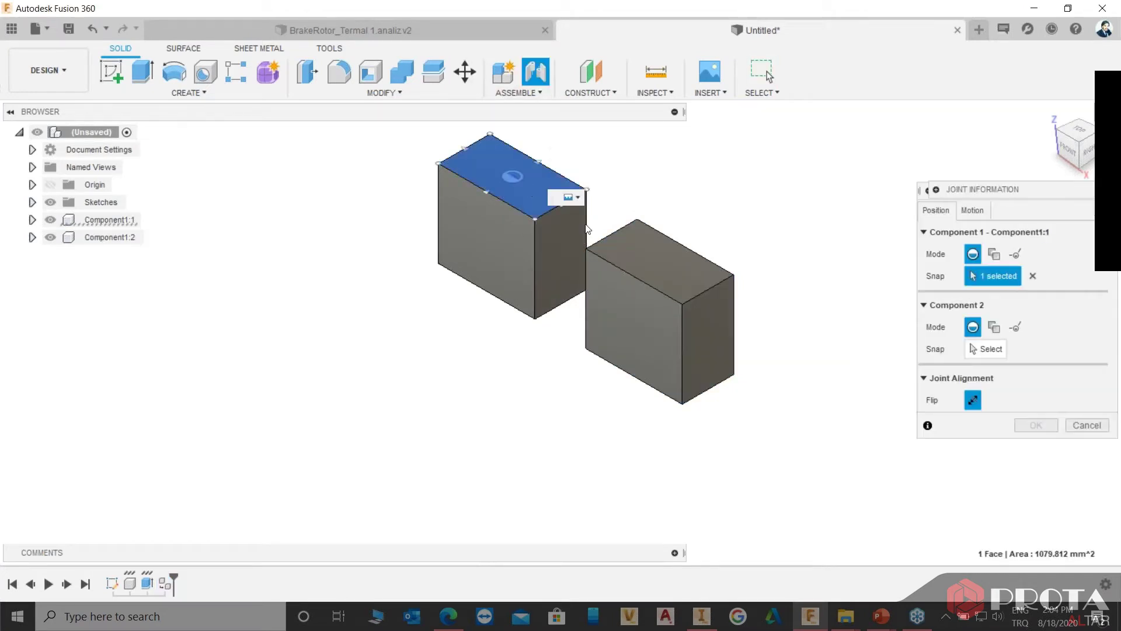
left_click(663, 261)
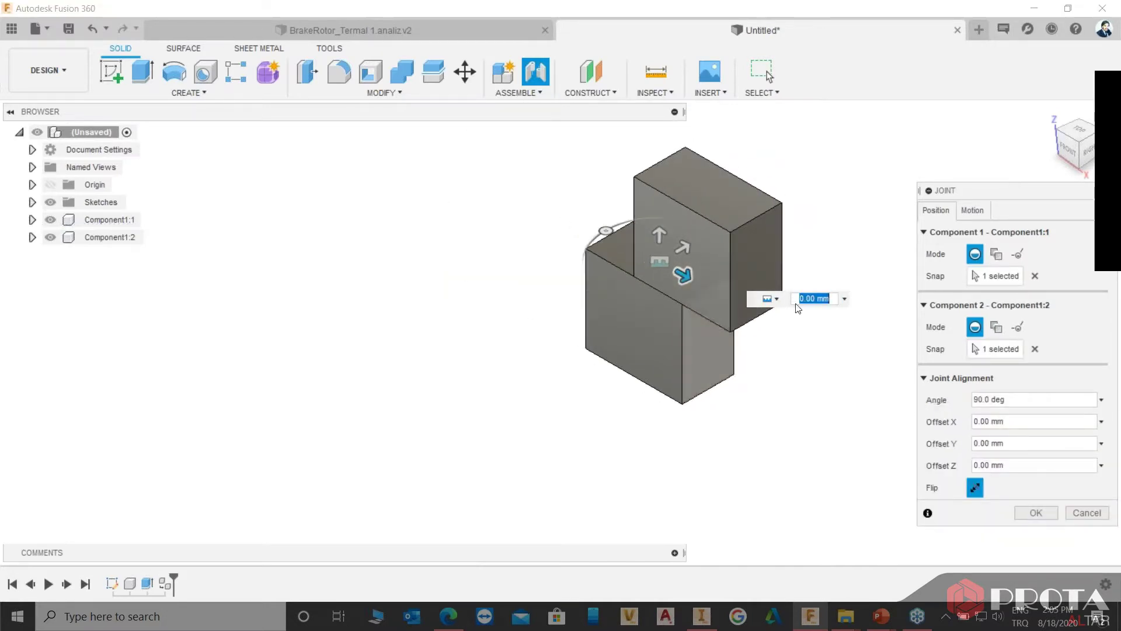
left_click(967, 210)
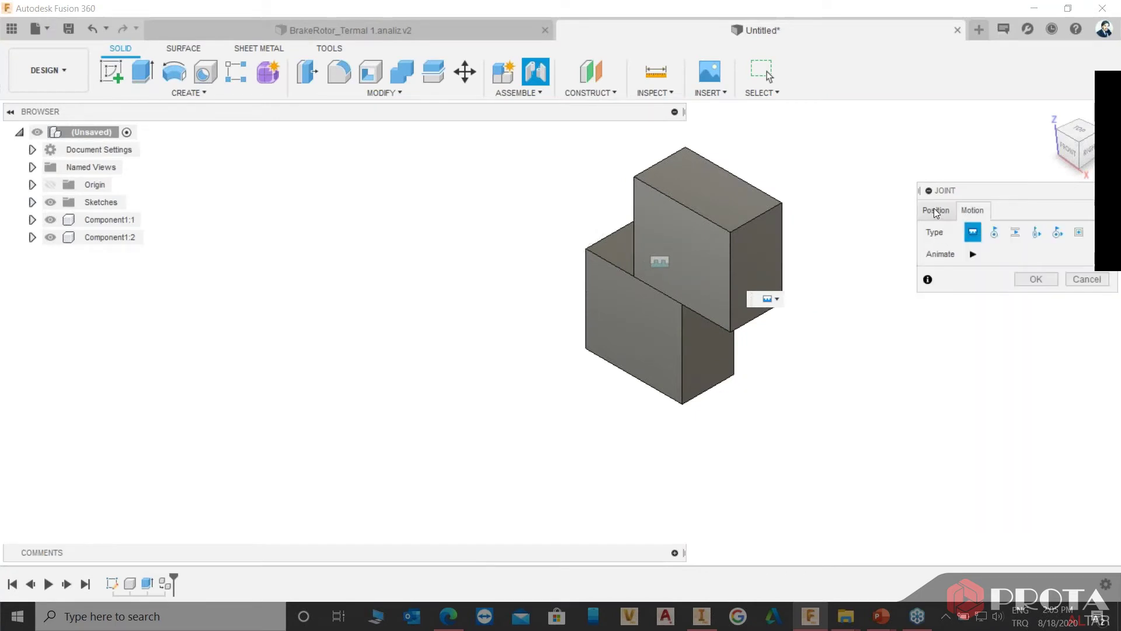
left_click(996, 235)
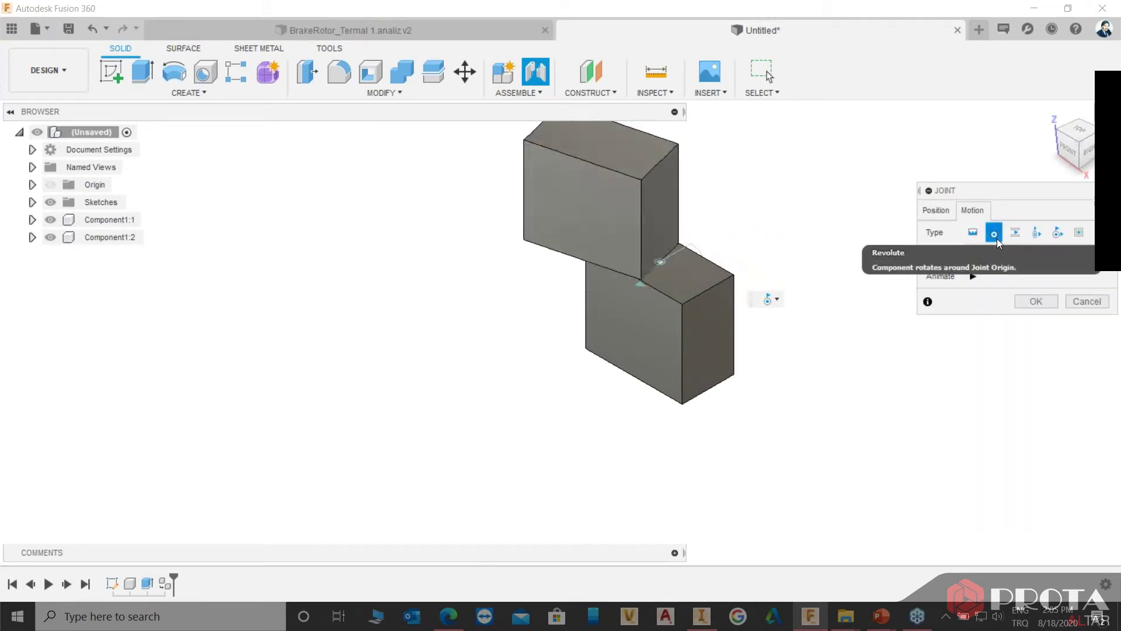
left_click(938, 216)
key("Escape")
left_click(52, 78)
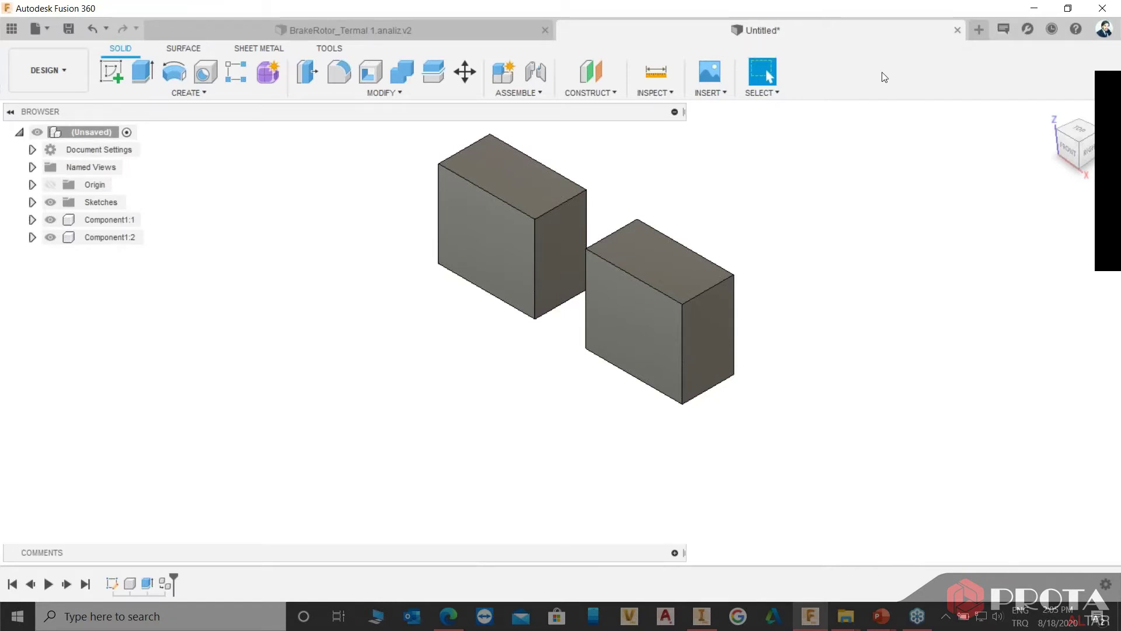
left_click(958, 30)
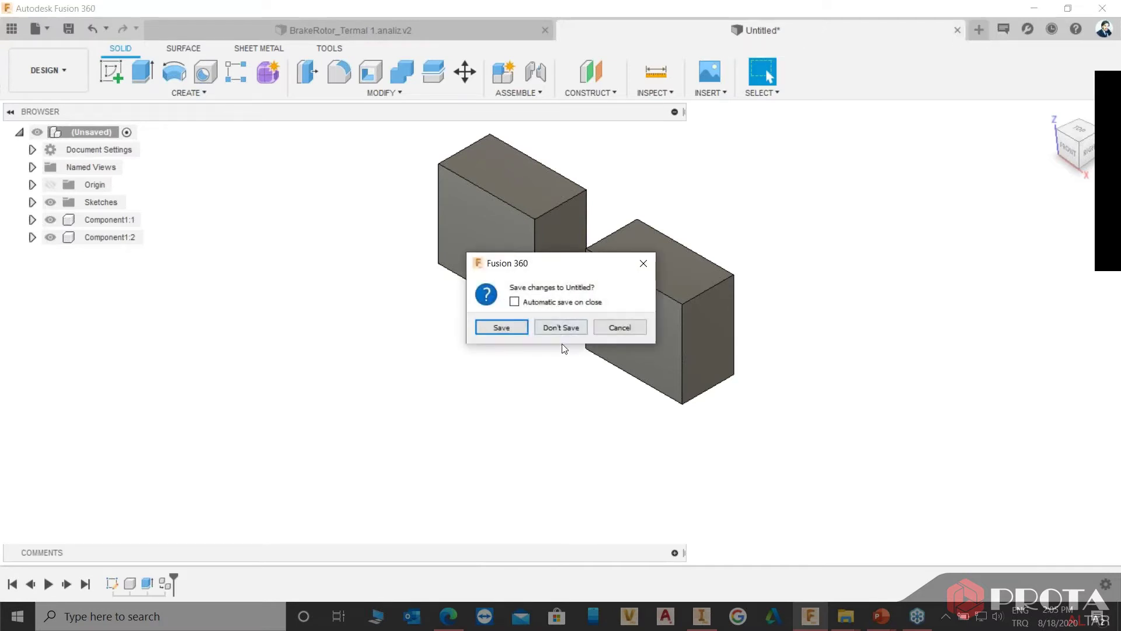
Discard the Untitled design without saving and switch to the PowerPoint slide show.
left_click(560, 327)
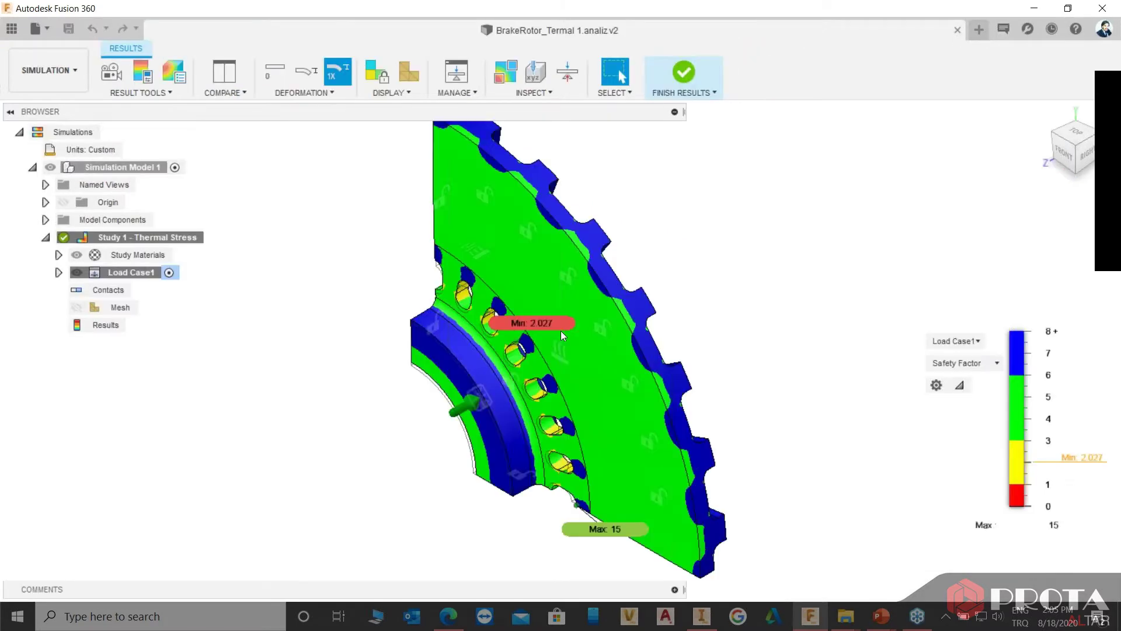
key("alt+Tab")
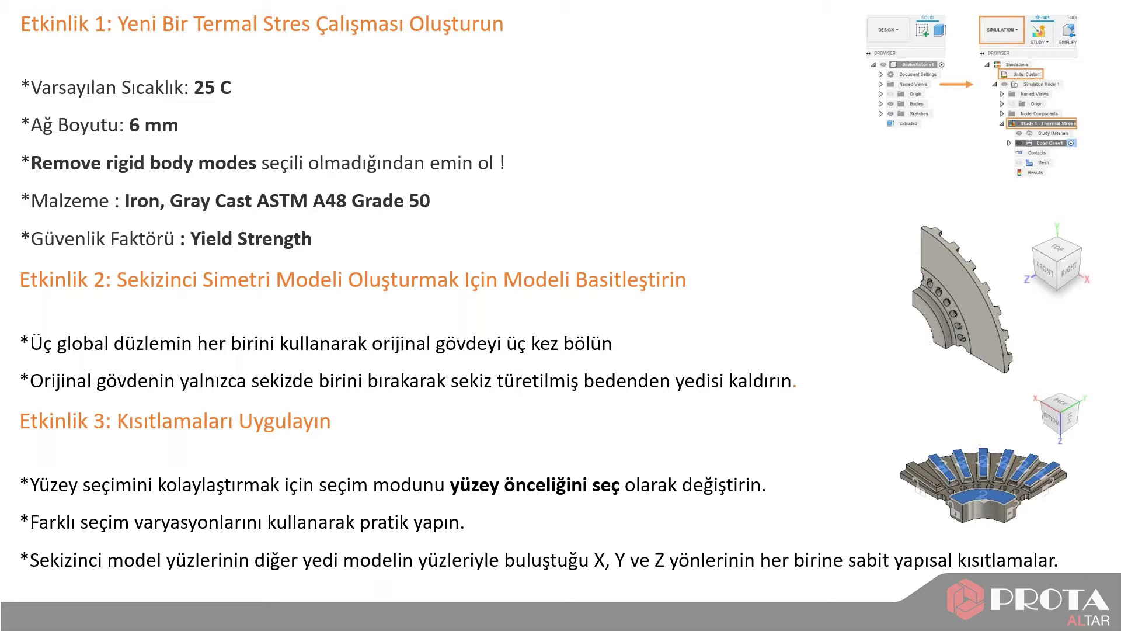
Back in Fusion 360, open BrakeRotor Termal Analiz from the Data Panel.
key("alt+Tab")
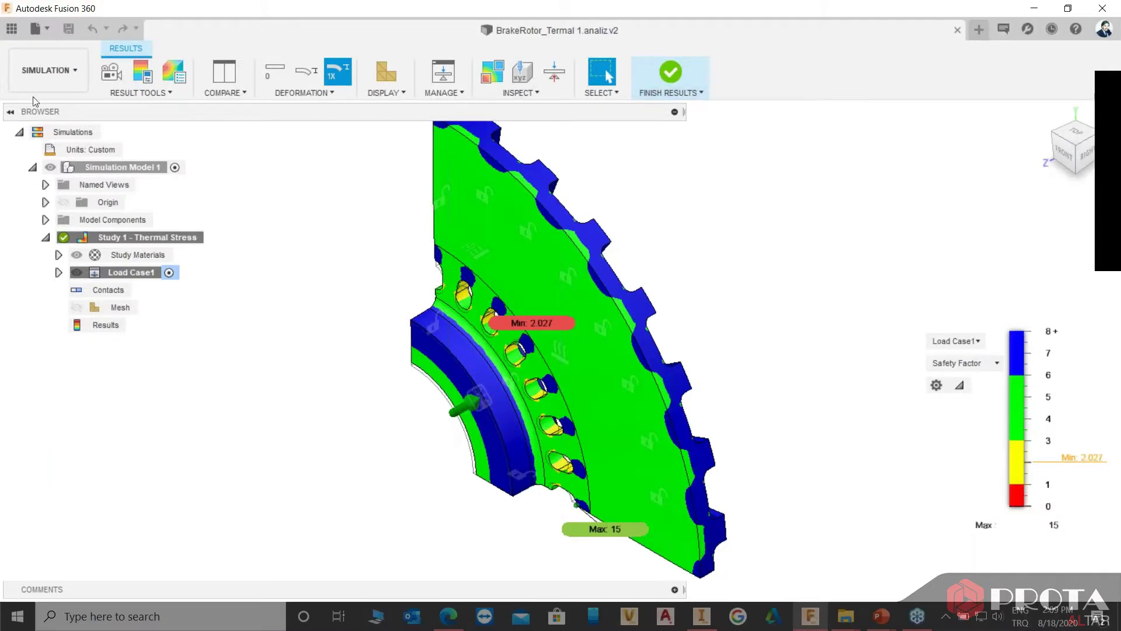
left_click(12, 29)
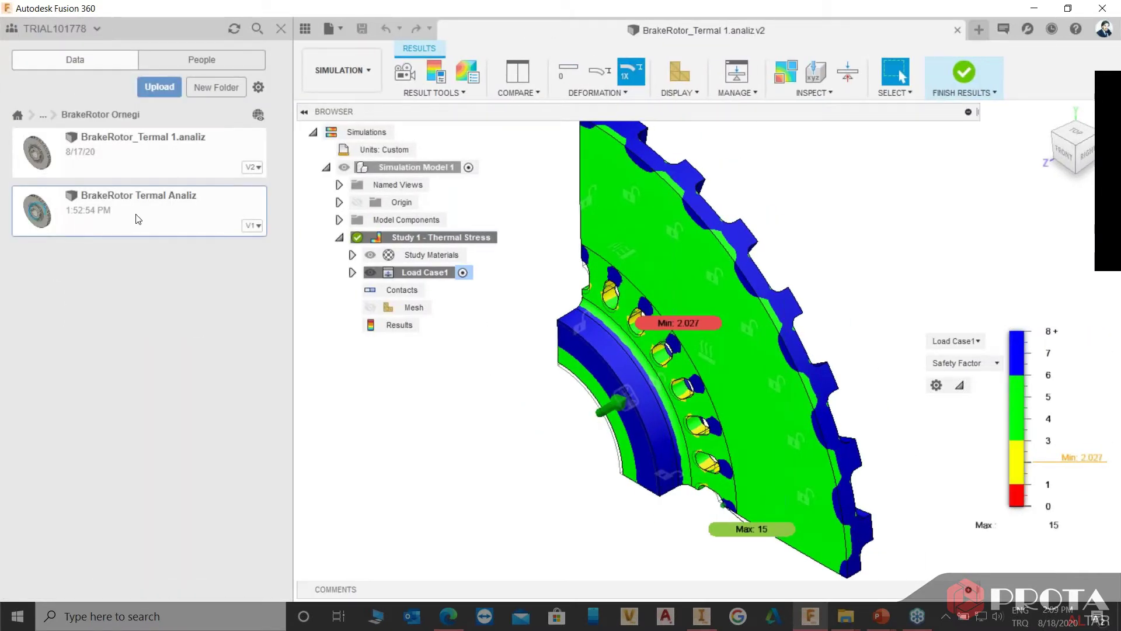
double_click(138, 219)
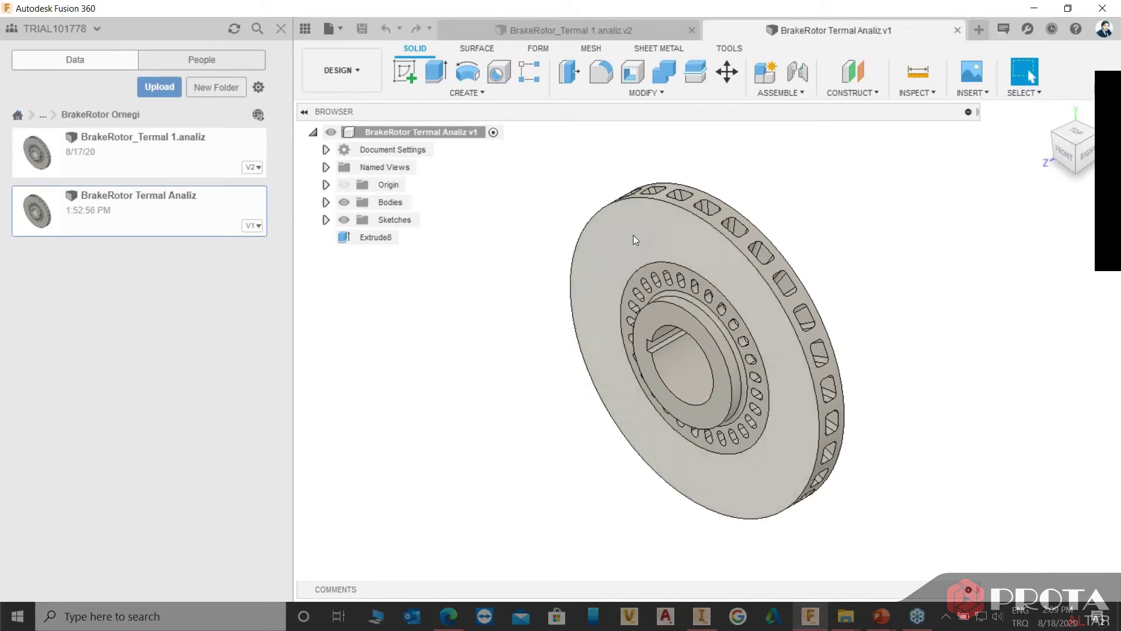
Switch the rotor design to Simulation and preview each study type from Static Stress to Shape Optimization.
middle_click_drag(771, 204, 748, 206)
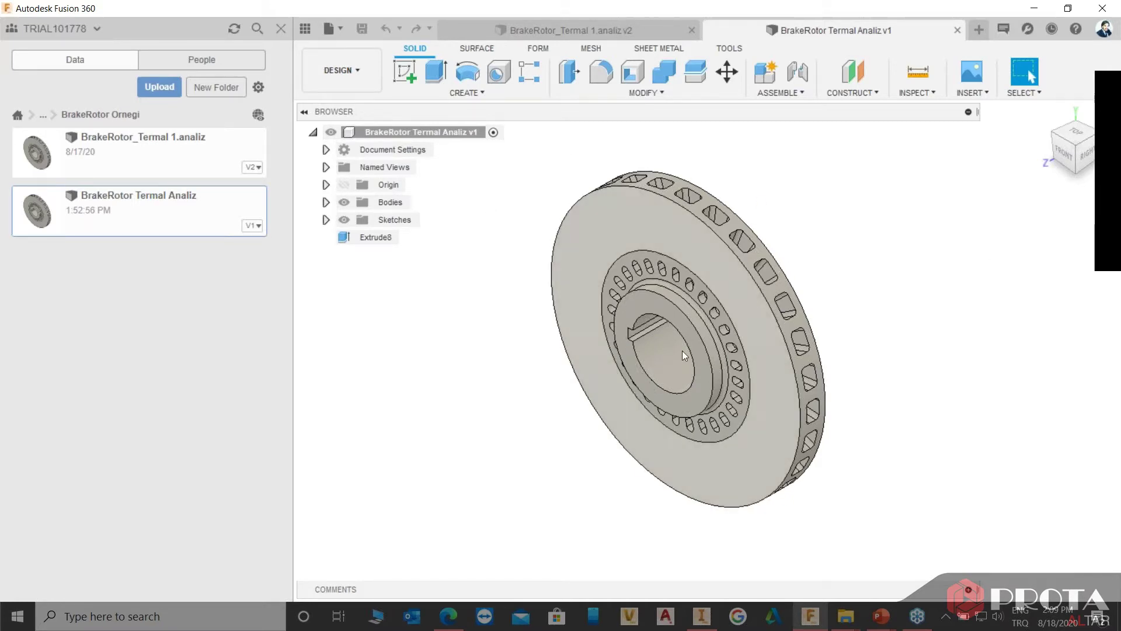
left_click(341, 70)
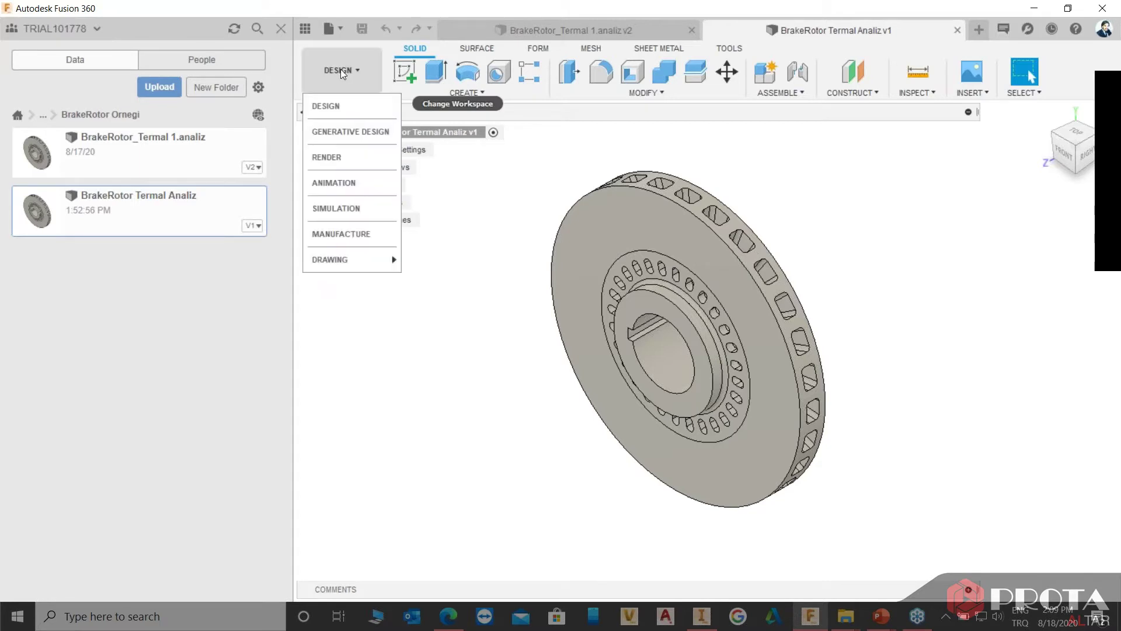
left_click(327, 208)
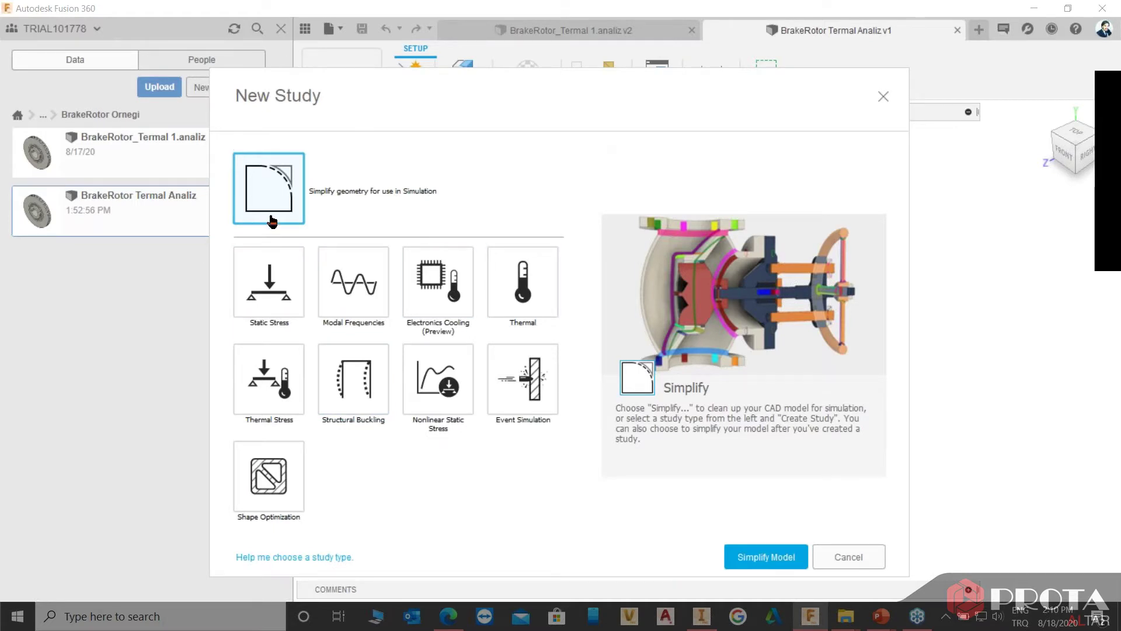
left_click(265, 282)
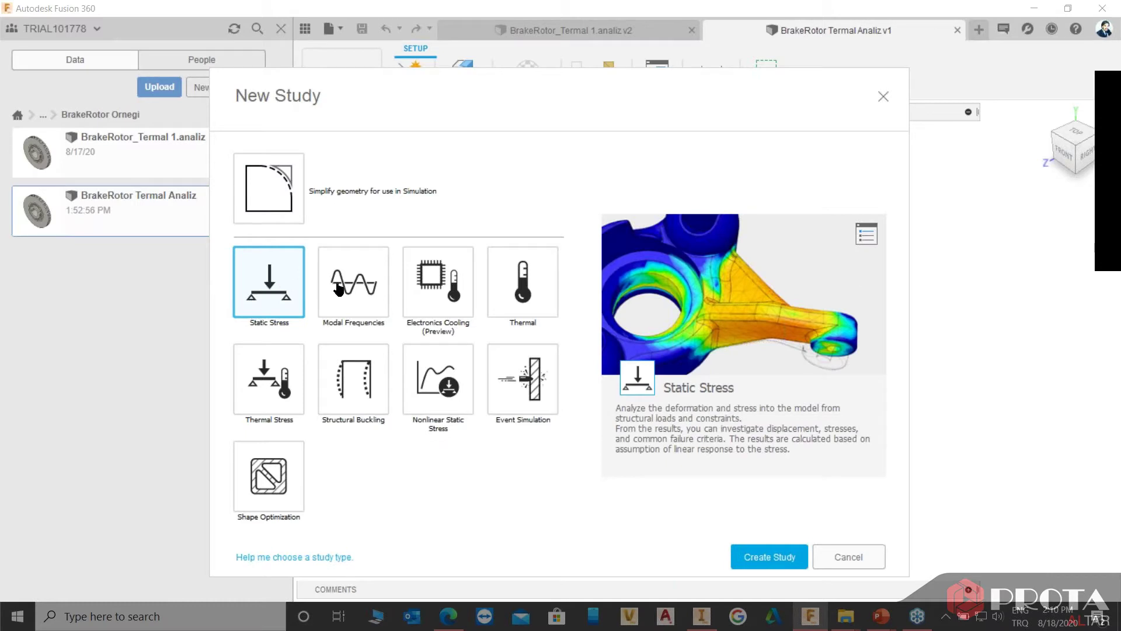
left_click(370, 298)
left_click(439, 284)
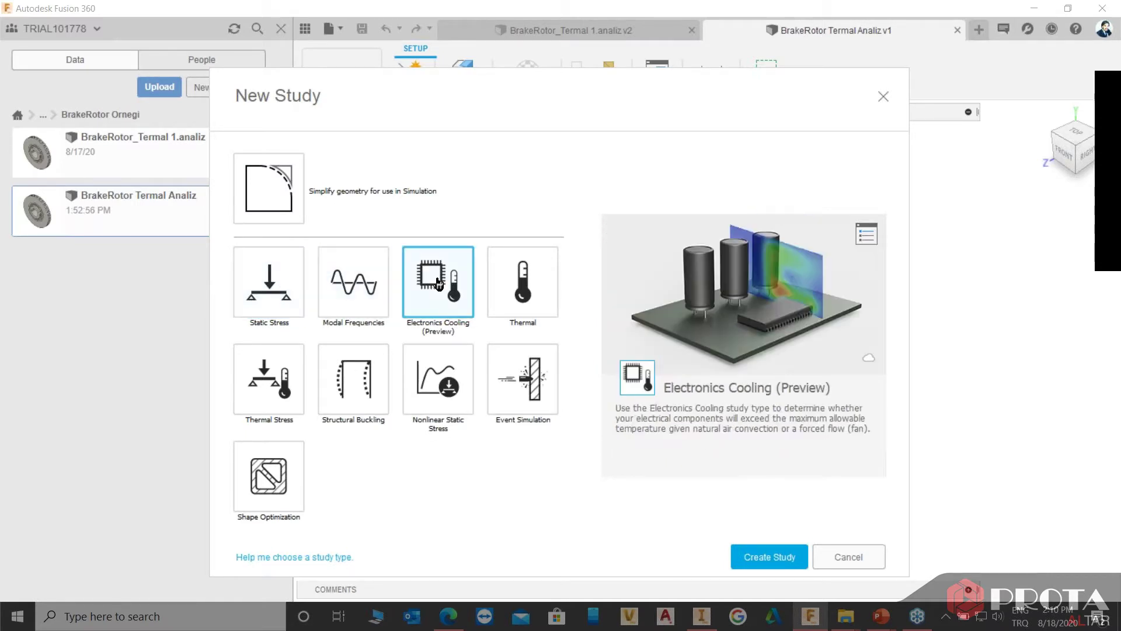
left_click(513, 283)
left_click(280, 390)
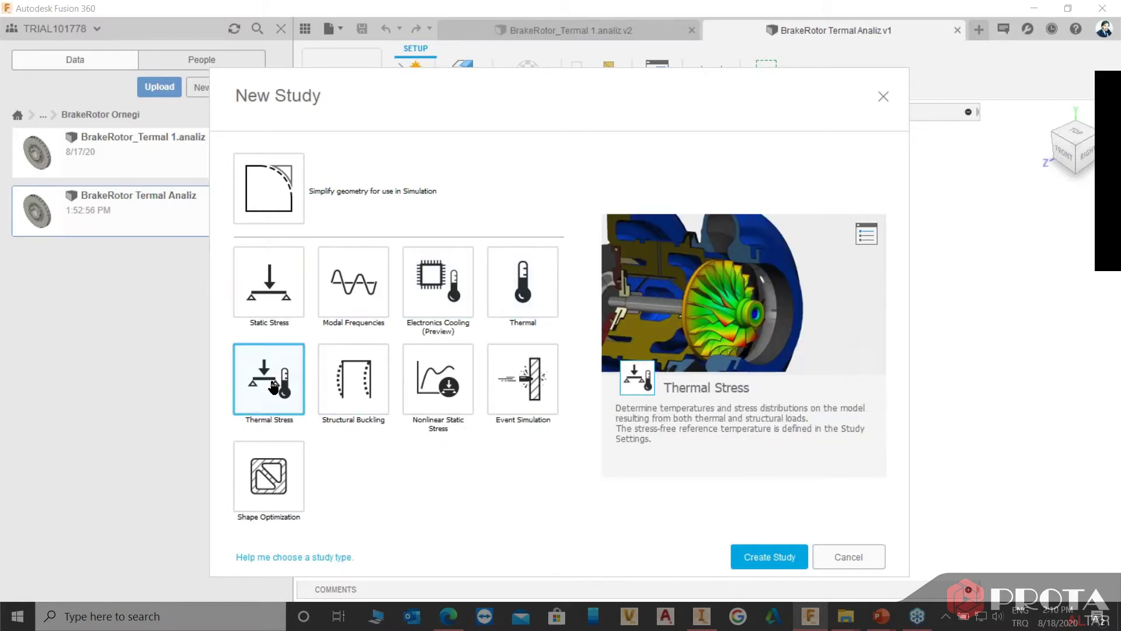
left_click(355, 377)
left_click(450, 376)
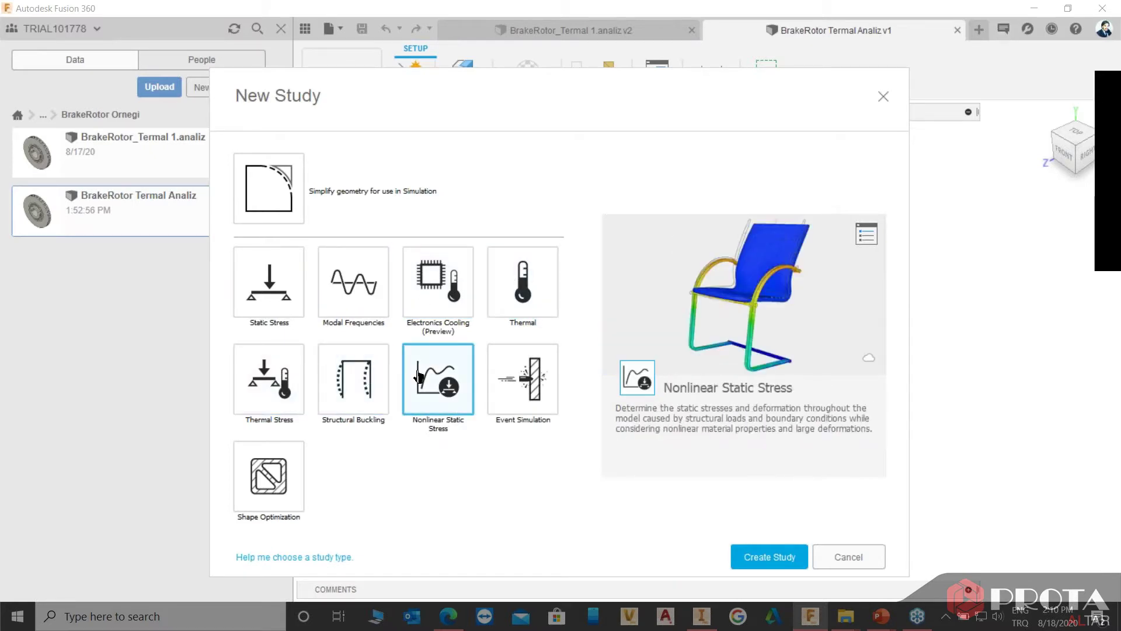
left_click(521, 384)
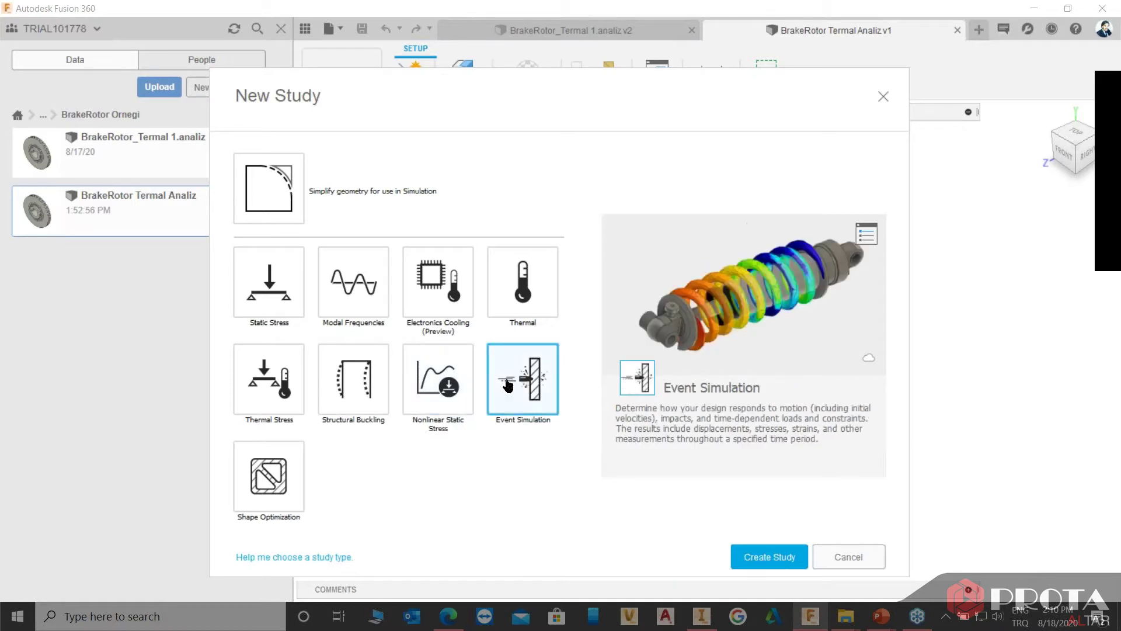
left_click(291, 476)
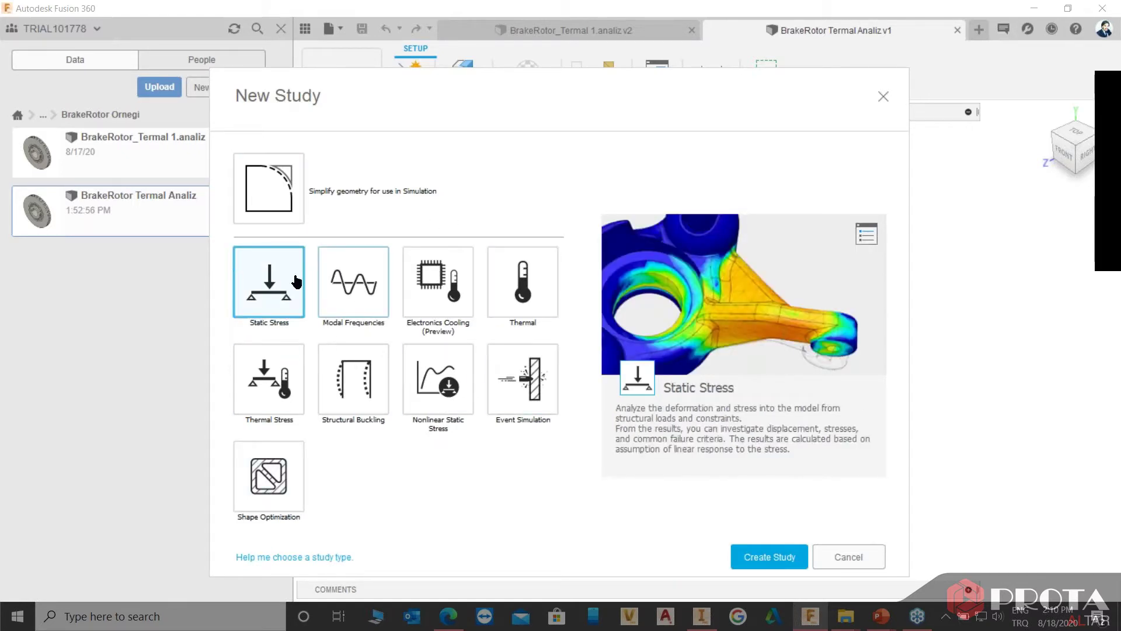
Revisit Modal Frequencies, Electronics Cooling and Thermal, ending on the Thermal Stress study type.
left_click(351, 275)
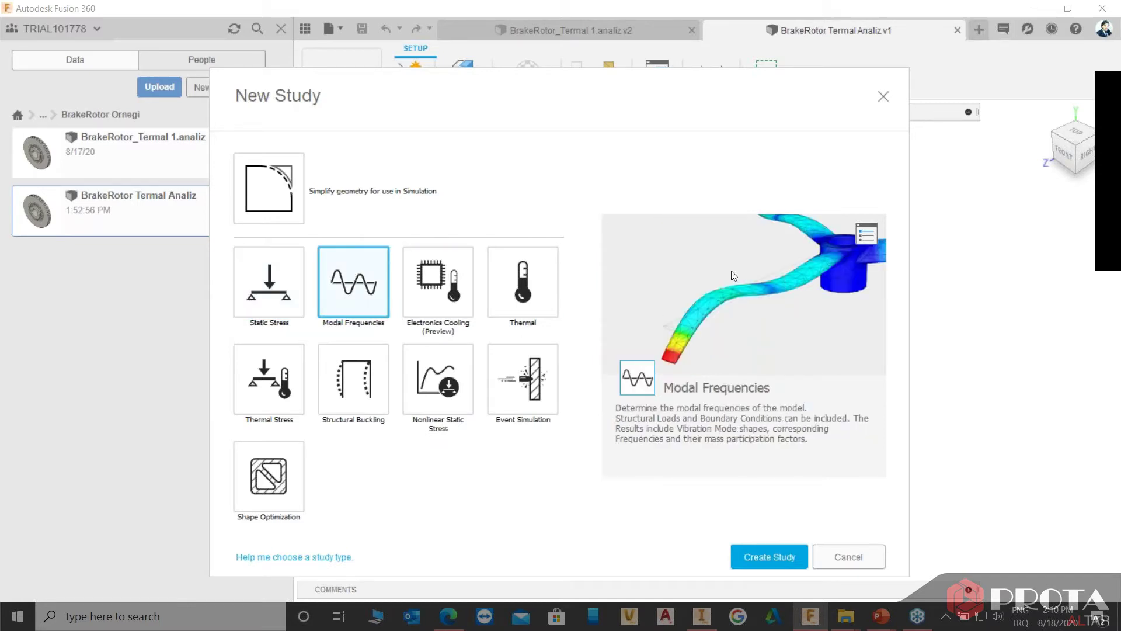
left_click(438, 281)
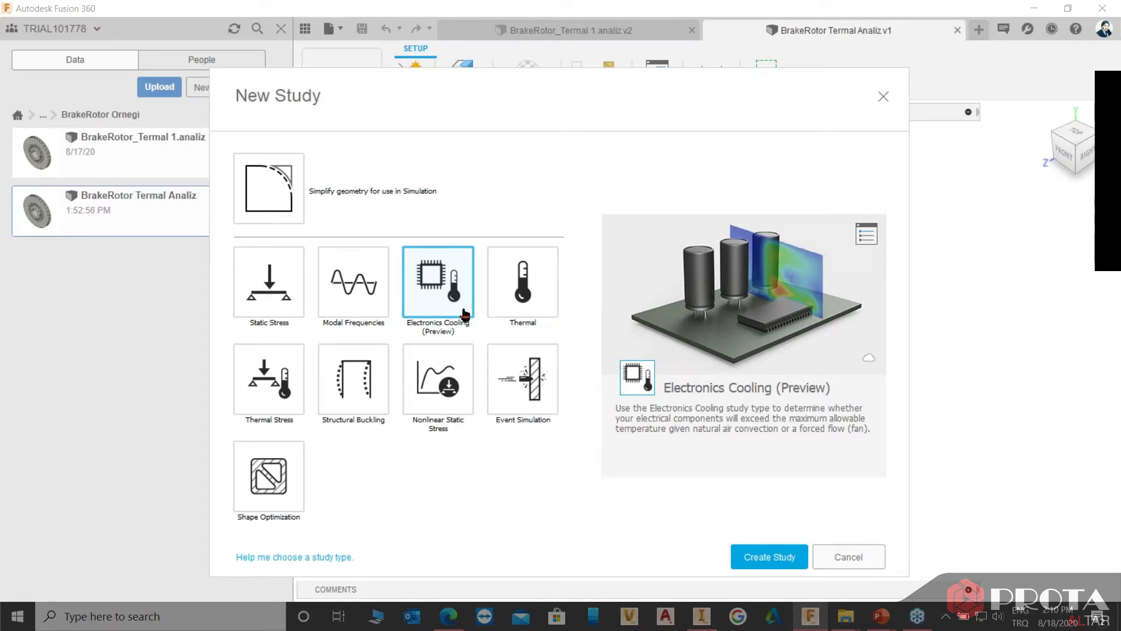
left_click(531, 287)
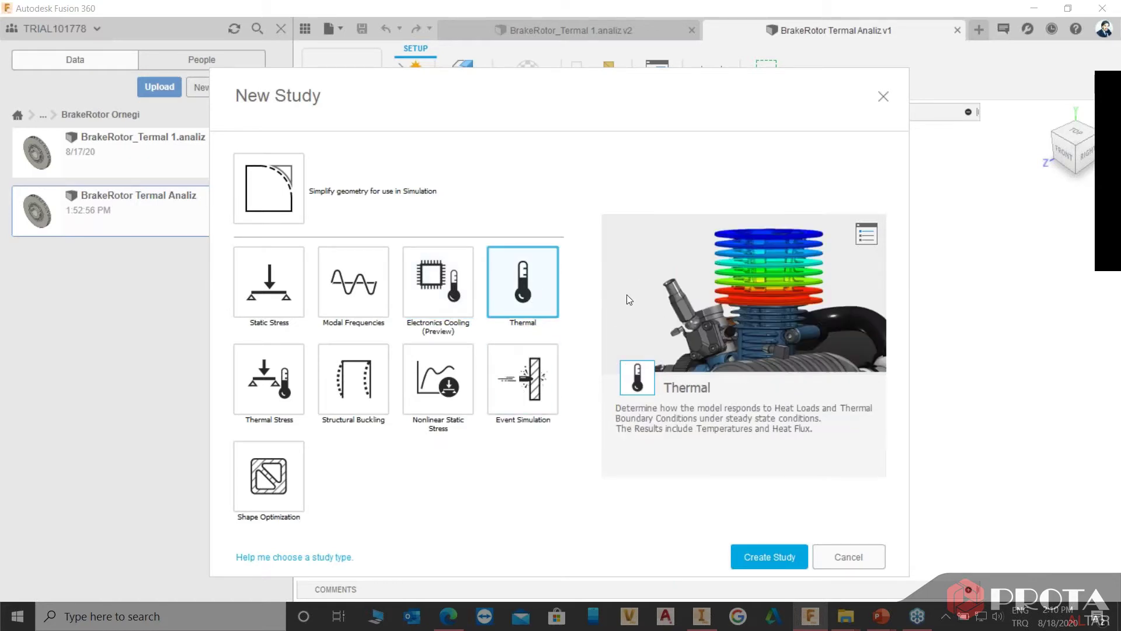
left_click(275, 373)
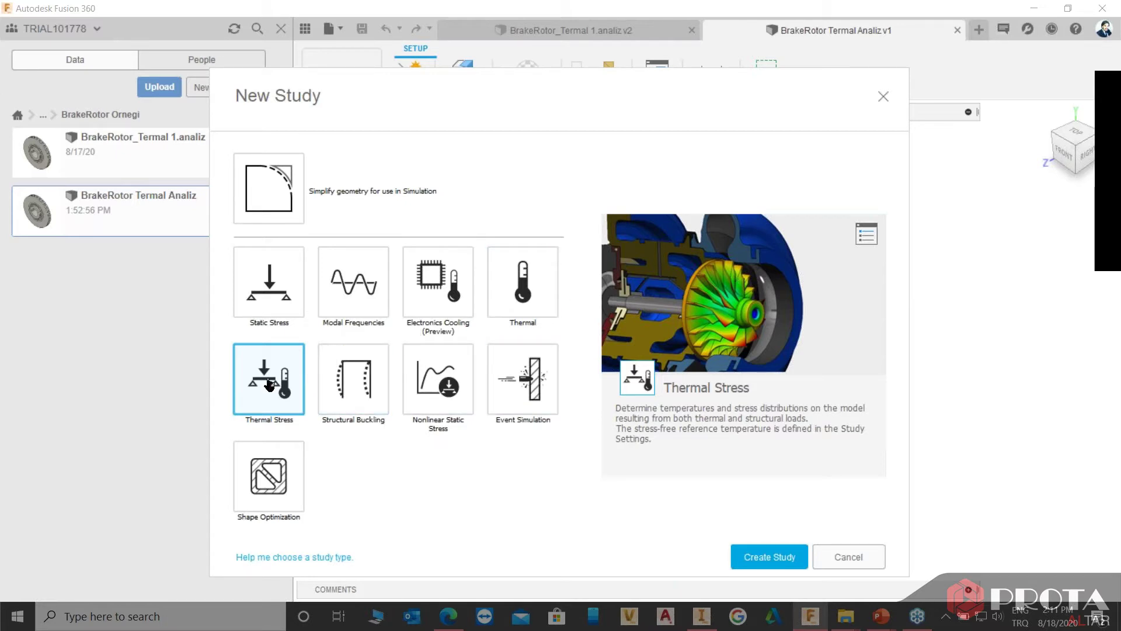
Compare Thermal, Buckling, Nonlinear, Event Simulation and Shape Optimization tiles, finally selecting Thermal Stress.
left_click(536, 299)
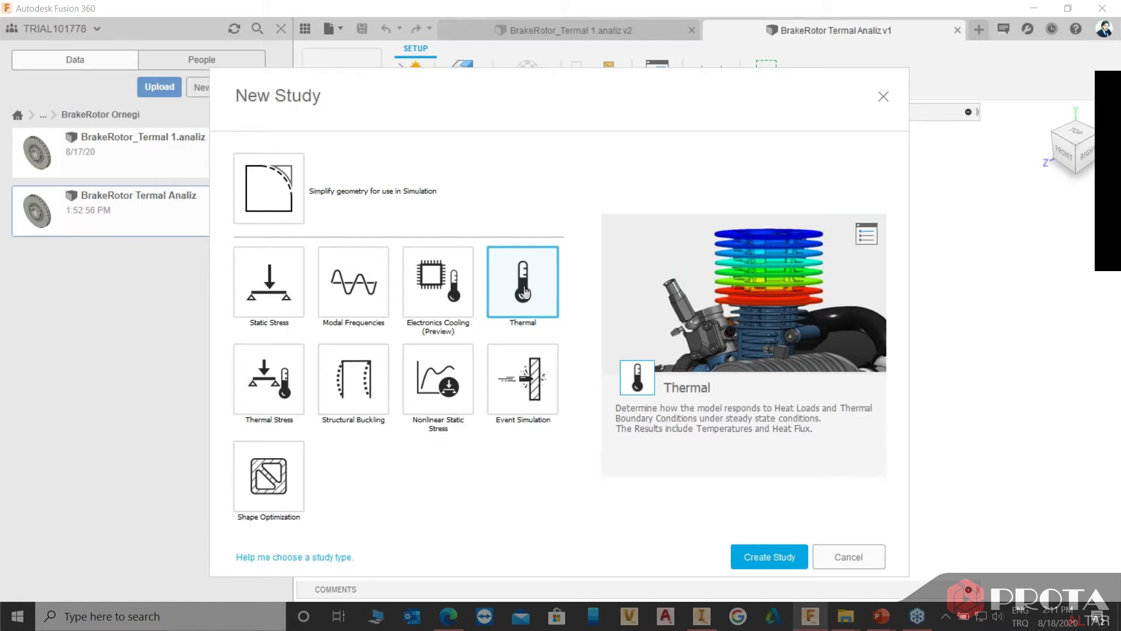
left_click(265, 383)
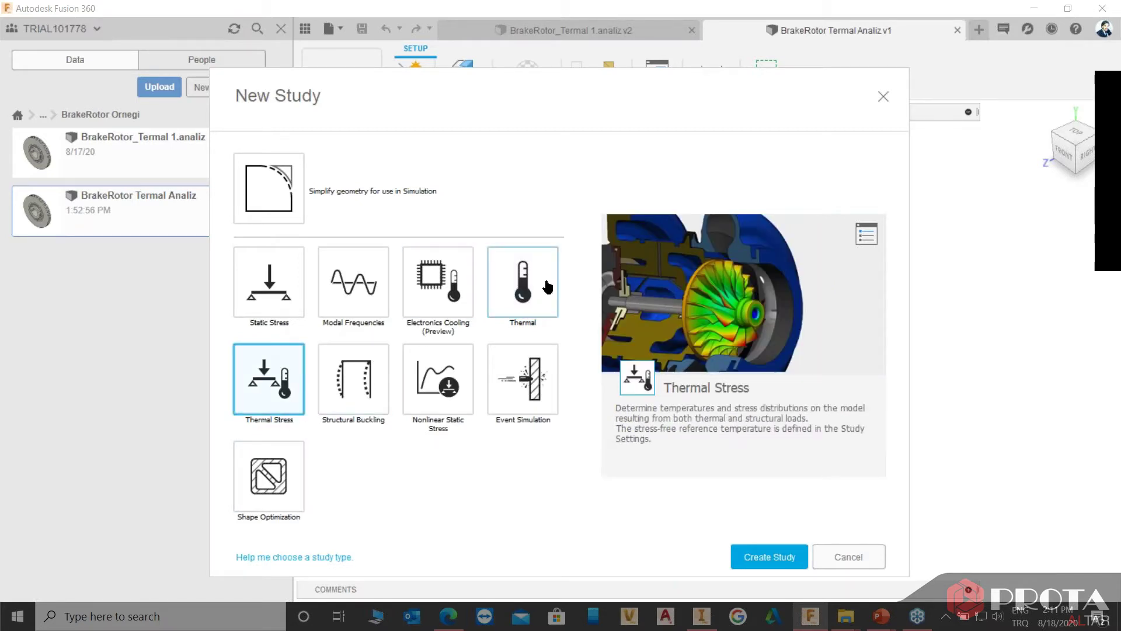
left_click(544, 300)
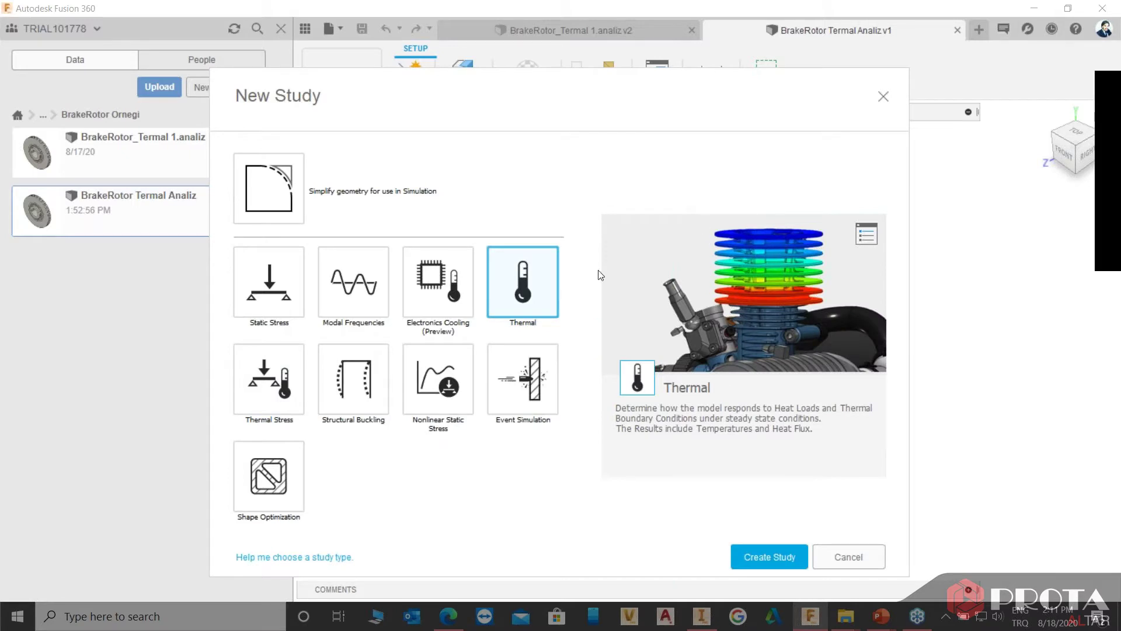
left_click(289, 390)
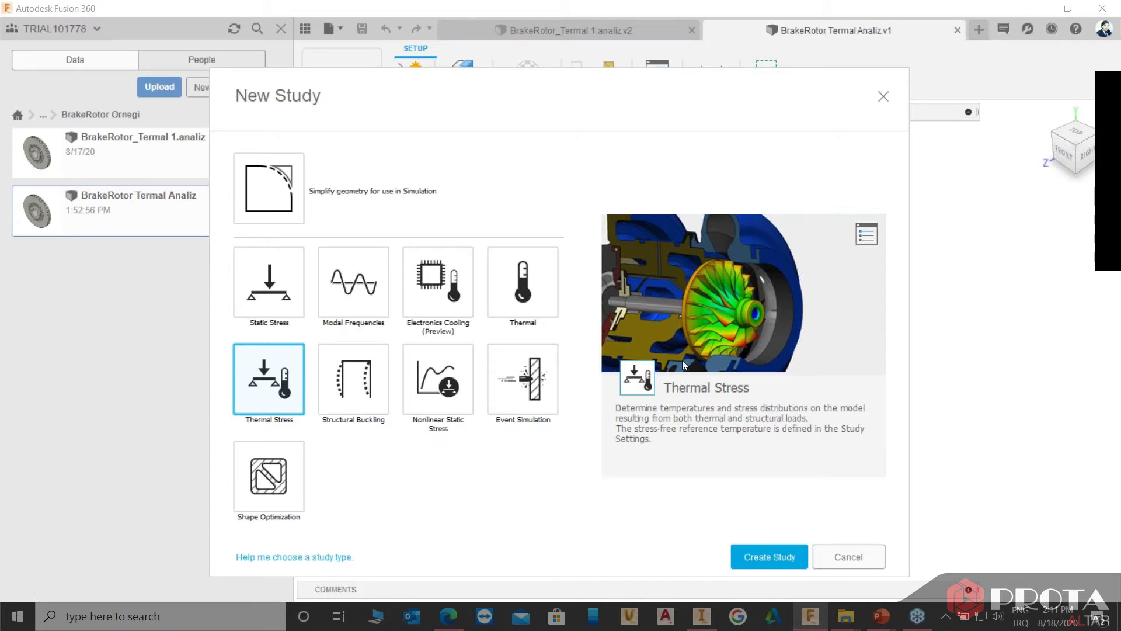
left_click(351, 393)
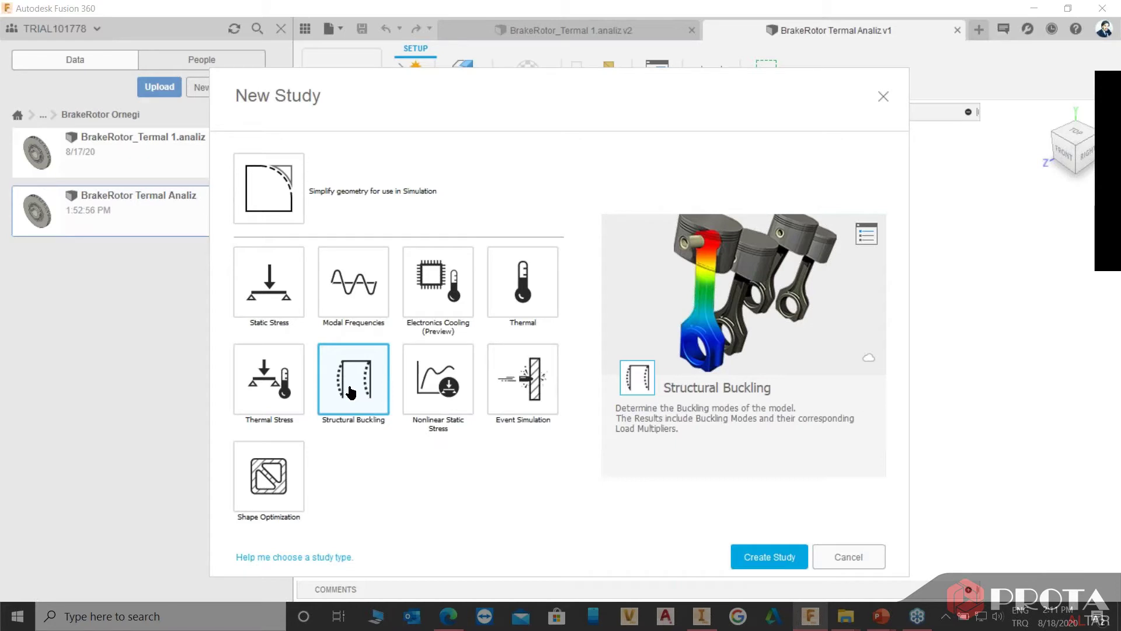
left_click(455, 381)
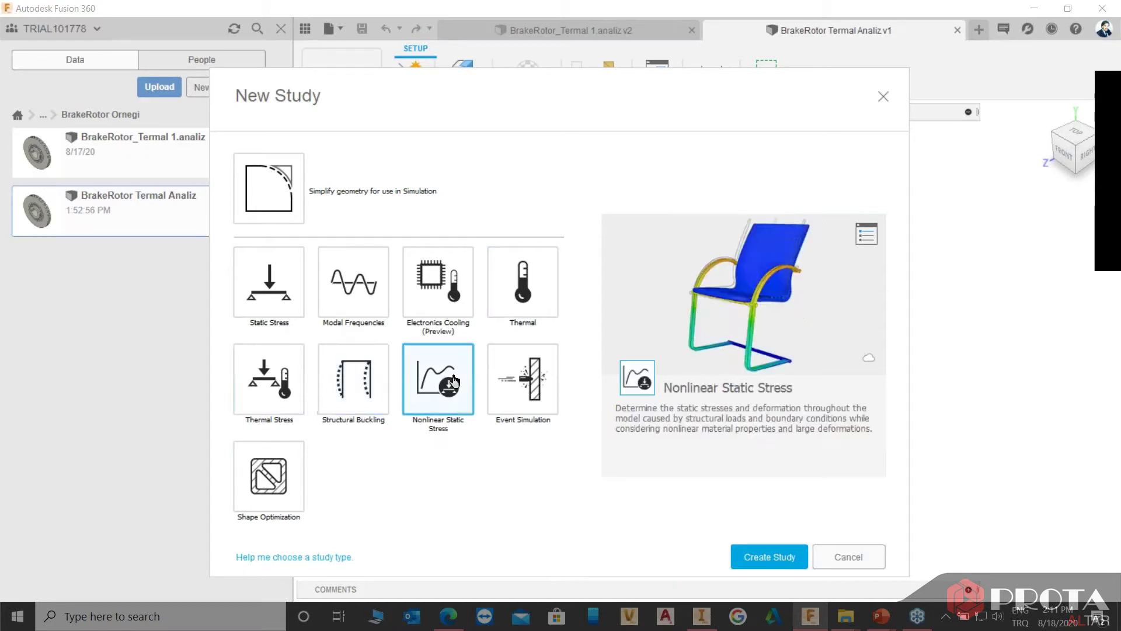
left_click(519, 378)
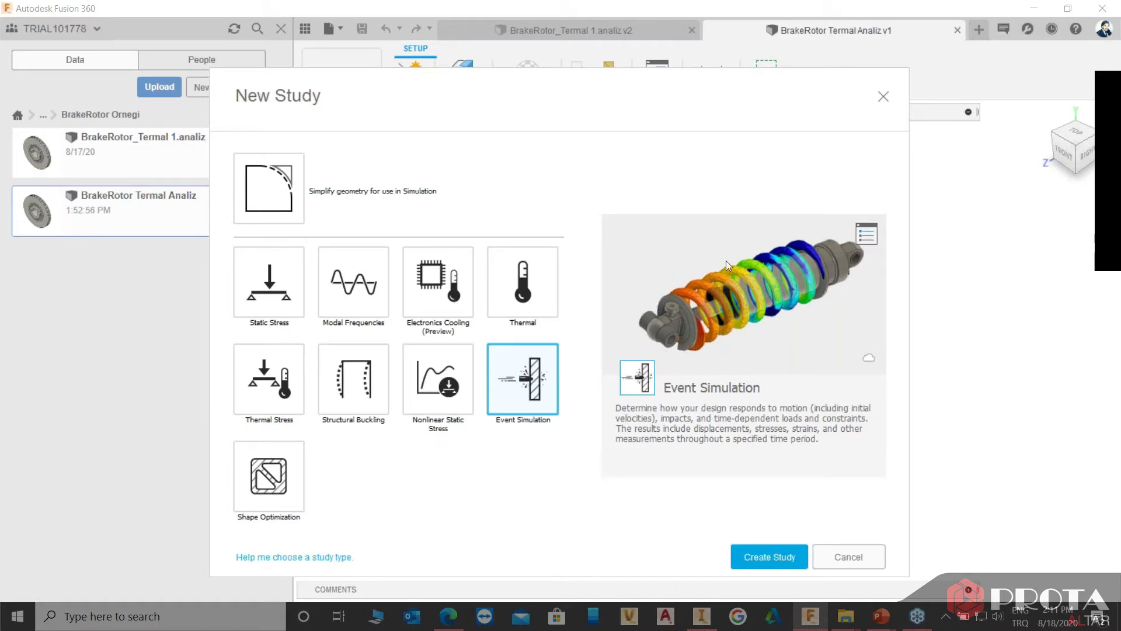
left_click(288, 491)
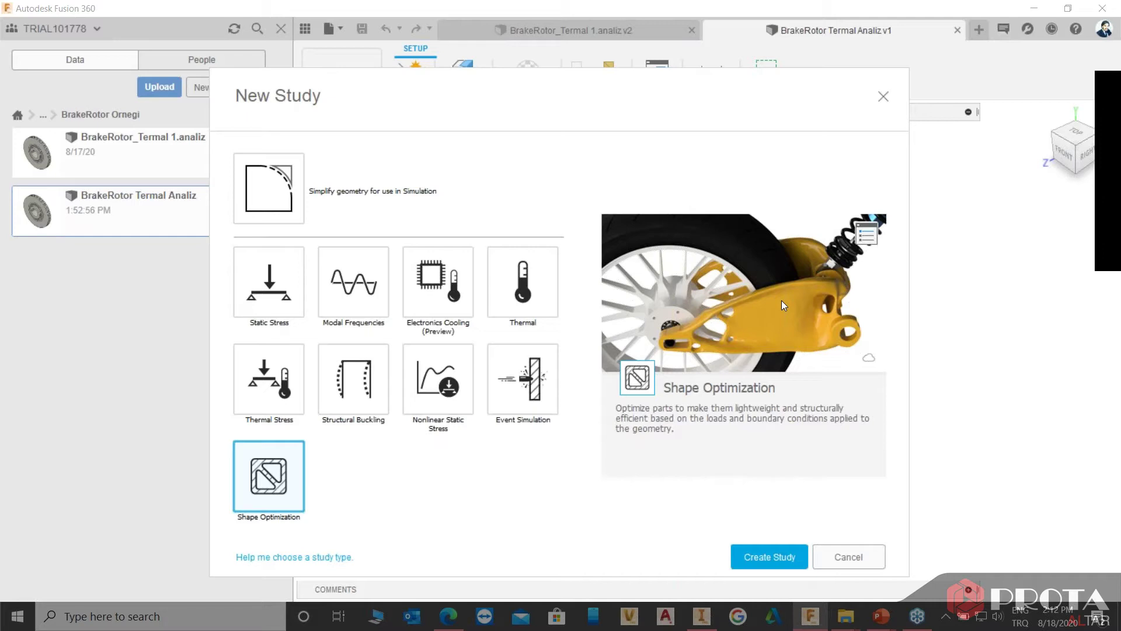
left_click(250, 385)
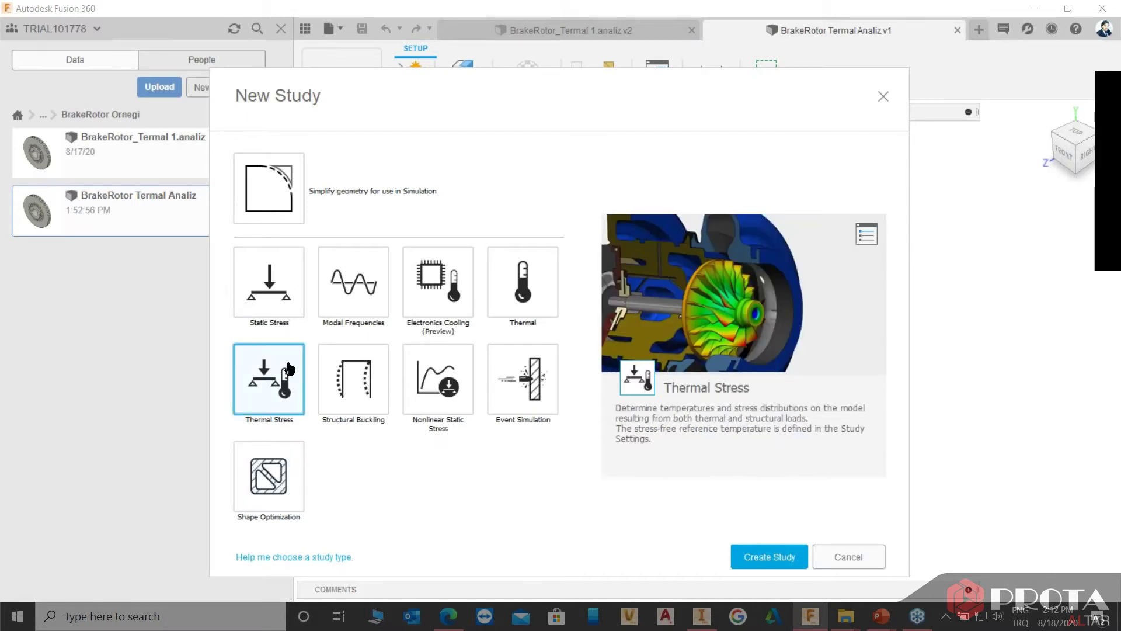
Create the thermal stress study and orbit the rotor to view its back and rim.
left_click(774, 559)
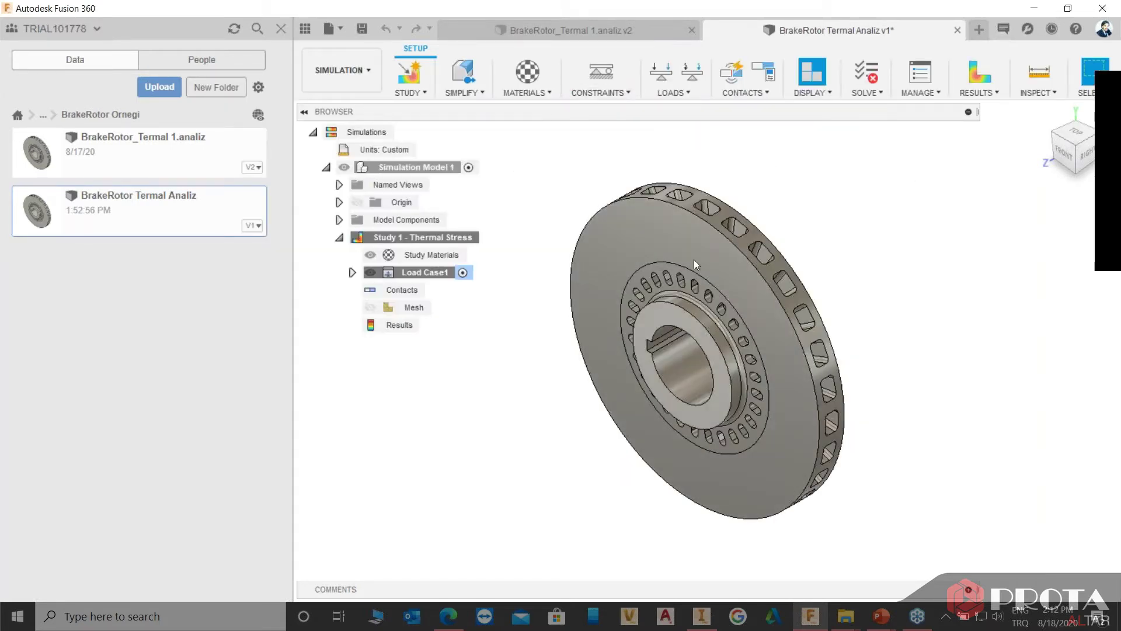
left_click(1050, 131)
left_click(1051, 136)
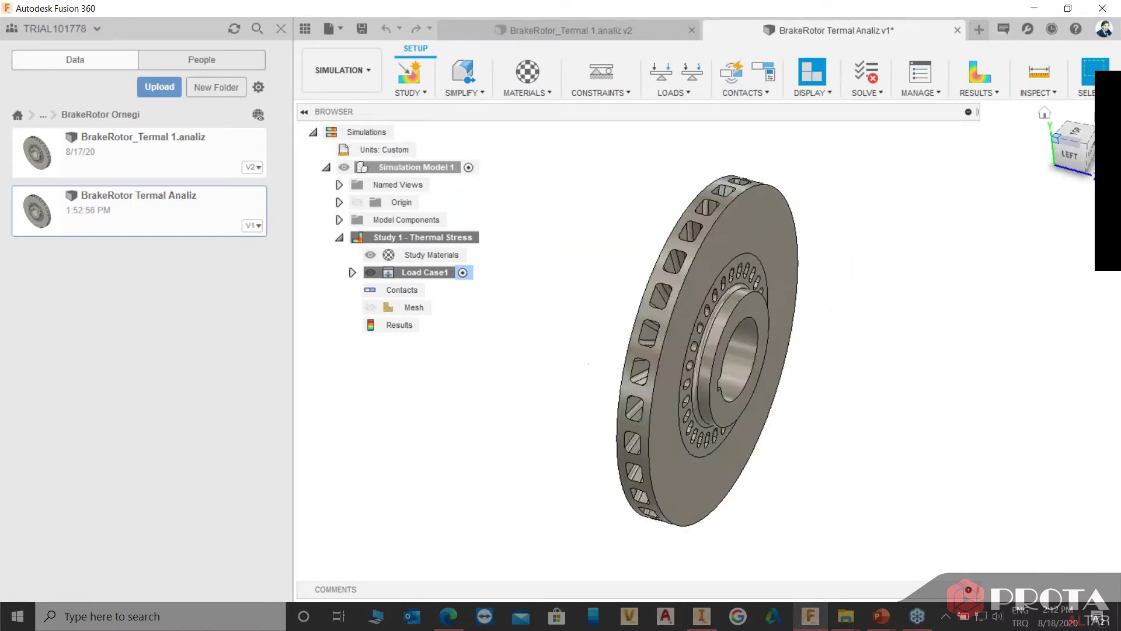
mouse_move(821, 262)
middle_mouse_down("shift")
mouse_move(833, 230)
mouse_move(911, 225)
mouse_move(851, 235)
mouse_move(635, 218)
mouse_move(616, 257)
mouse_move(710, 256)
mouse_move(698, 328)
mouse_move(703, 271)
mouse_move(608, 230)
middle_mouse_up("shift")
scroll(604, 255, "up", 3)
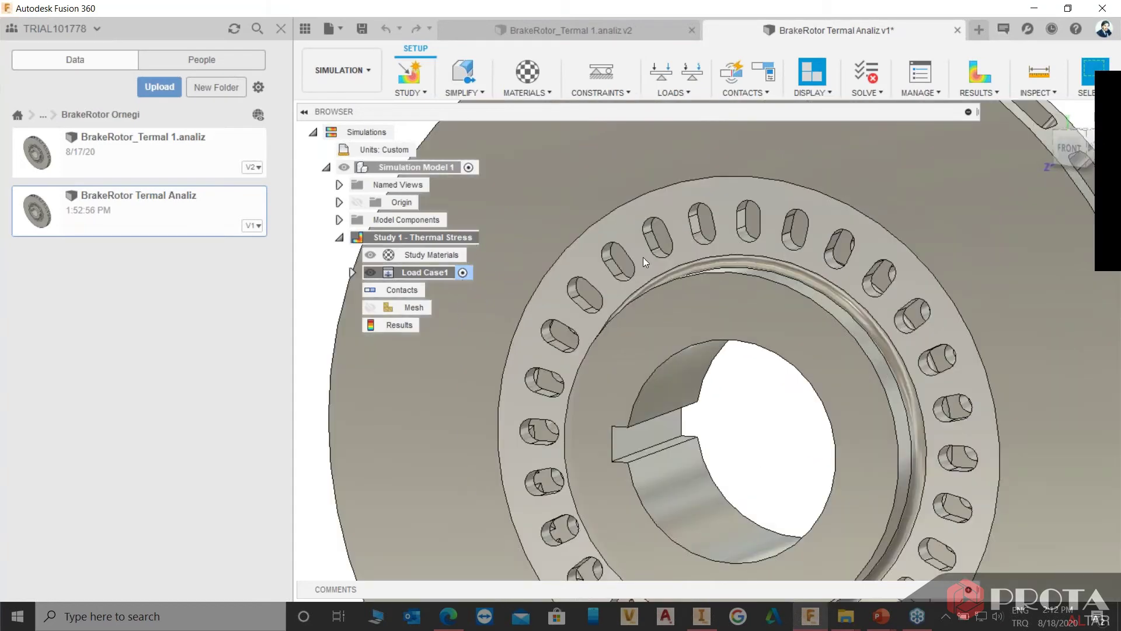
scroll(643, 257, "up", 2)
scroll(618, 267, "down", 3)
mouse_move(650, 250)
middle_mouse_down("shift")
mouse_move(664, 216)
mouse_move(710, 202)
mouse_move(836, 225)
mouse_move(1006, 210)
middle_mouse_up("shift")
Orbit the rotor from the home view round to the front, then enter Simplify.
left_click(1044, 113)
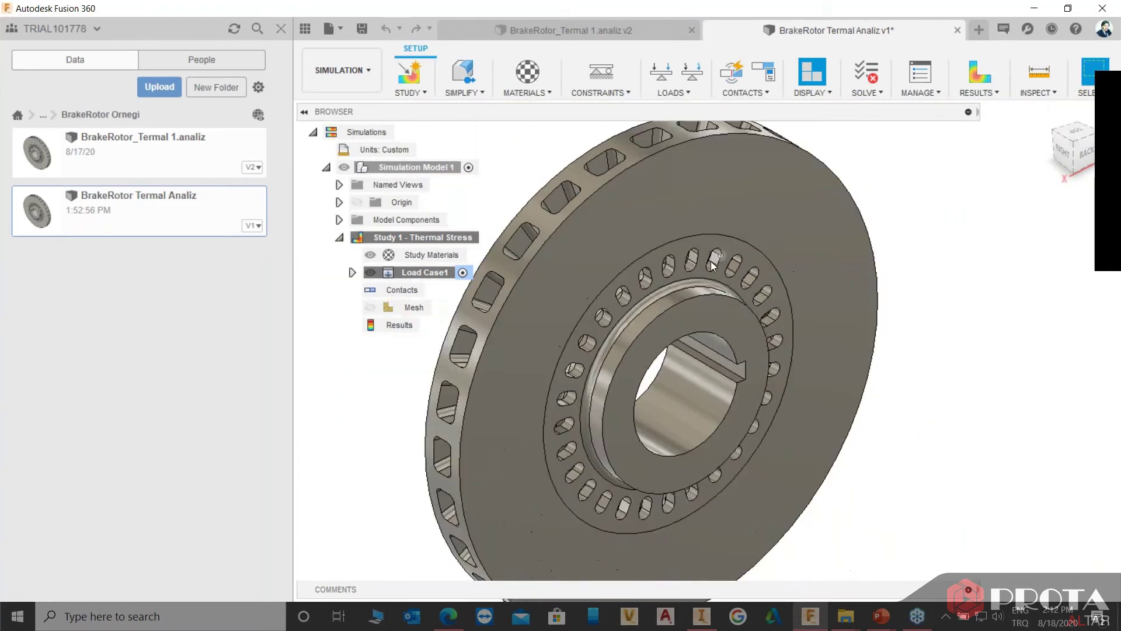
scroll(678, 263, "up", 3)
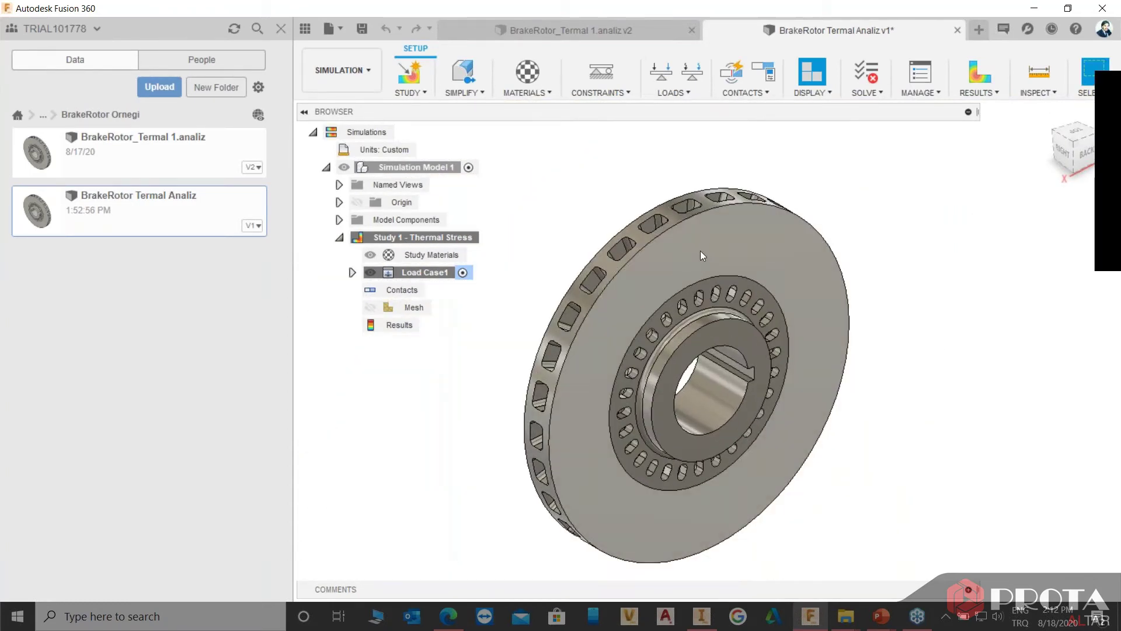
mouse_move(682, 269)
middle_mouse_down("shift")
mouse_move(810, 271)
mouse_move(751, 264)
middle_mouse_up("shift")
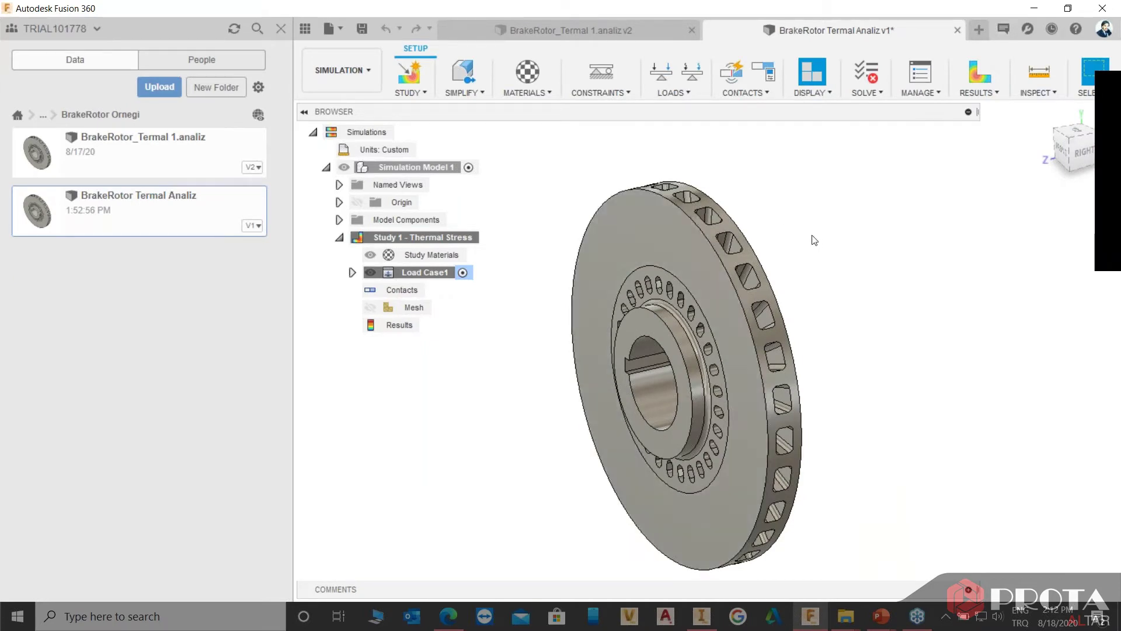
middle_click_drag(812, 240, 708, 286, "shift")
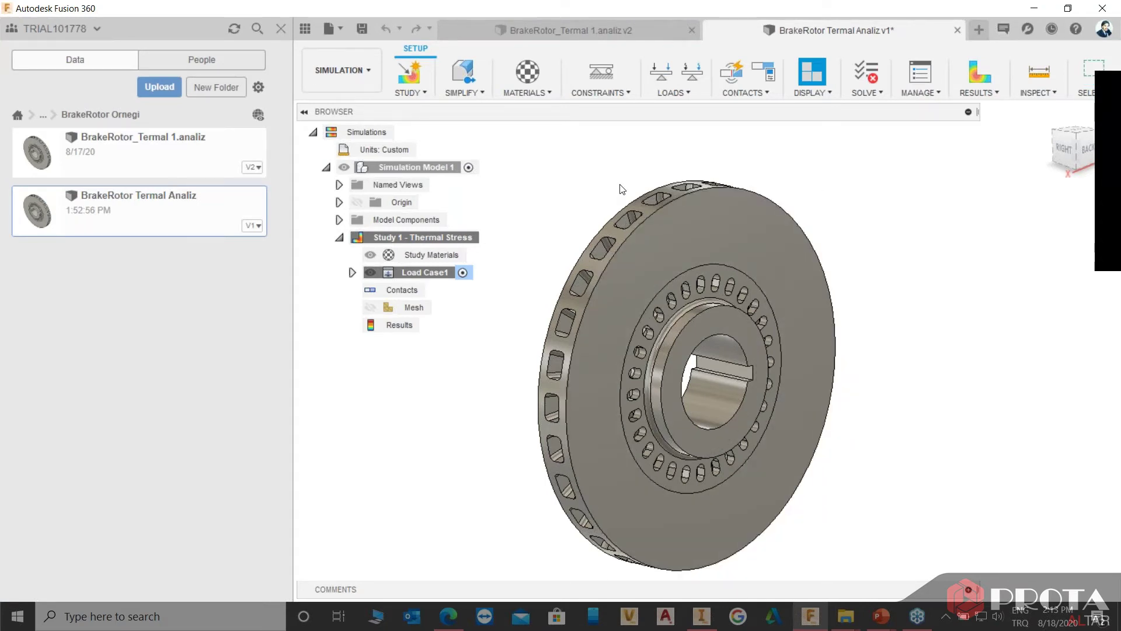
mouse_move(622, 189)
middle_mouse_down("shift")
mouse_move(809, 175)
mouse_move(743, 194)
middle_mouse_up("shift")
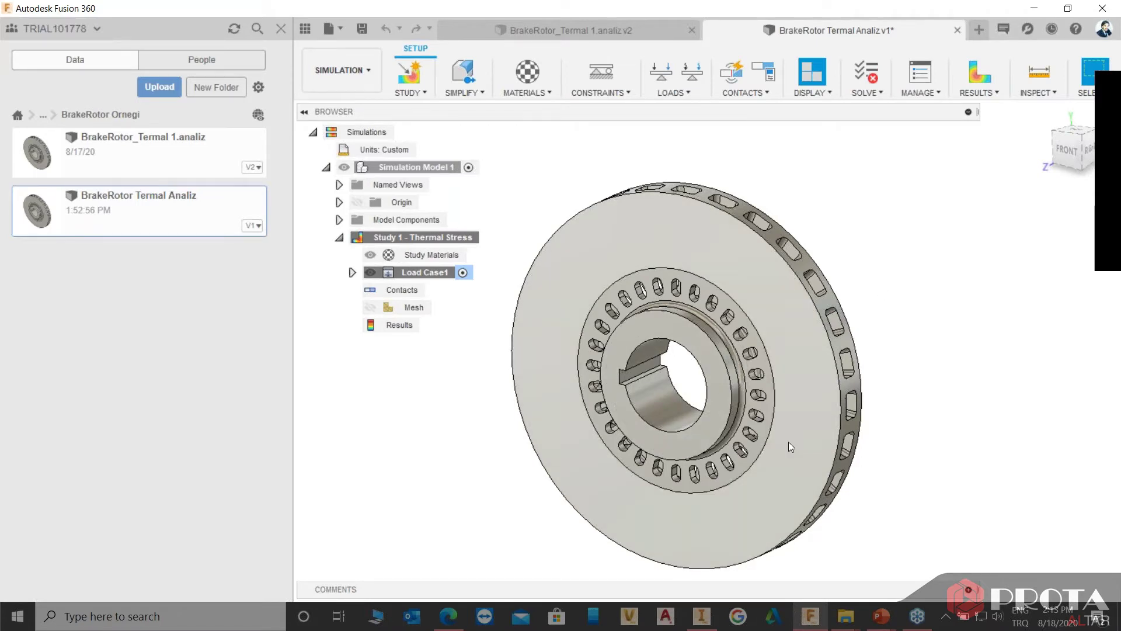
middle_click_drag(818, 207, 822, 186)
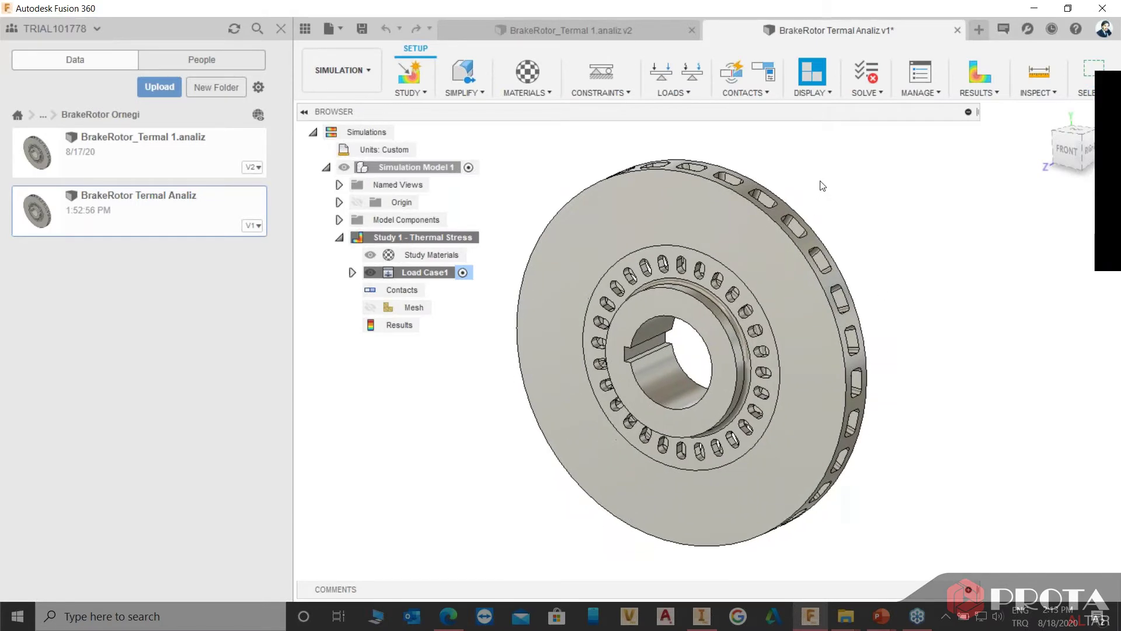
left_click(457, 68)
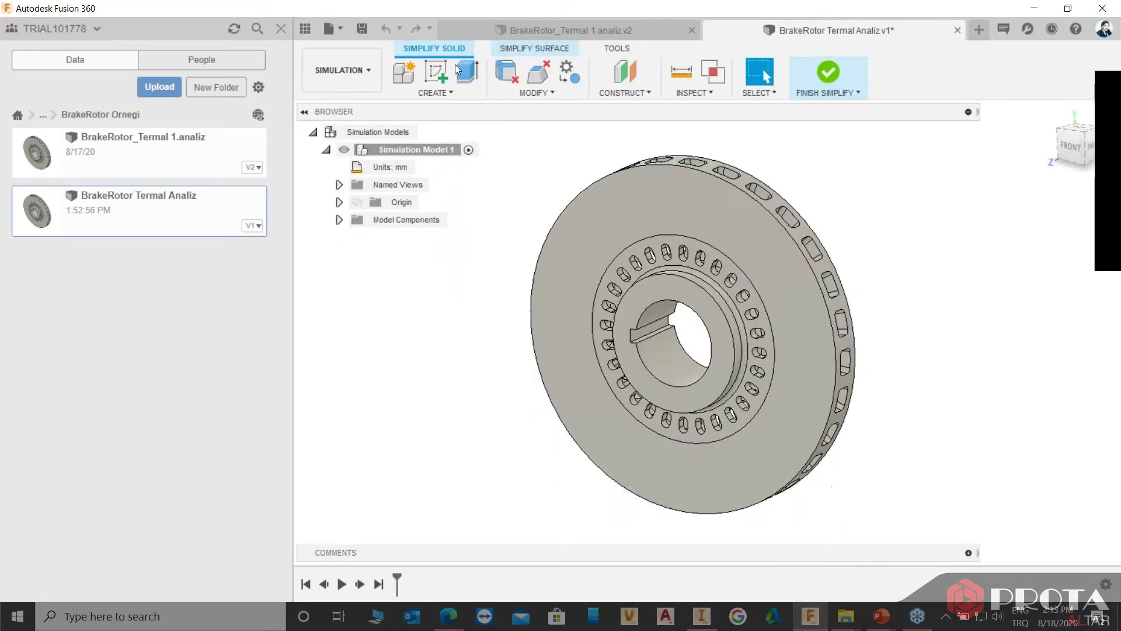
Split the brake rotor body in two along the XY origin plane.
left_click(537, 93)
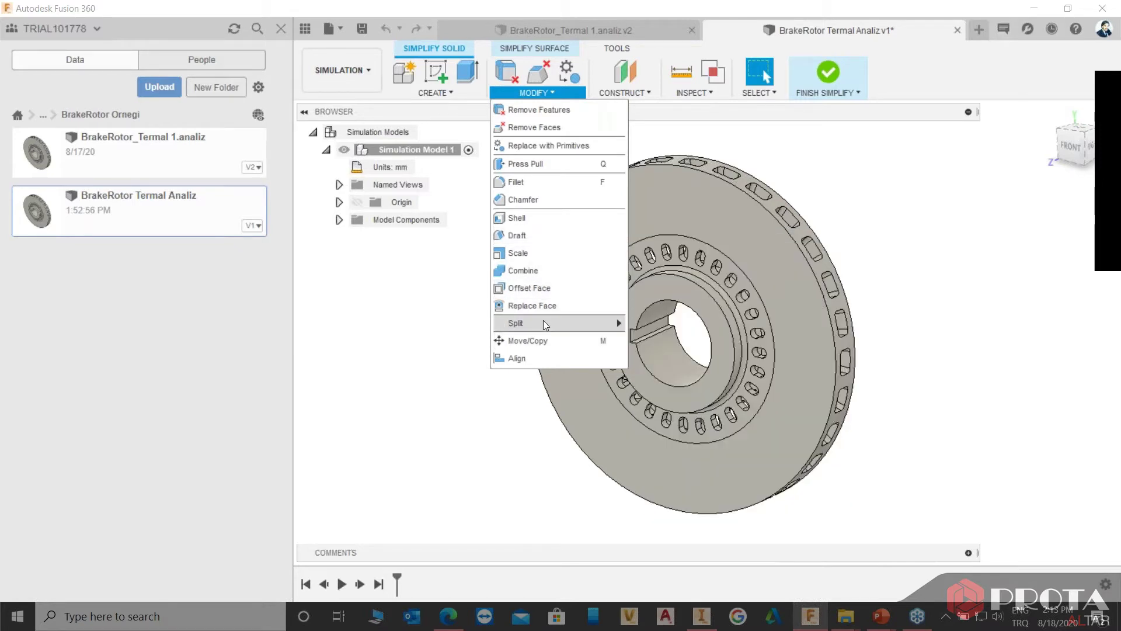
mouse_move(516, 323)
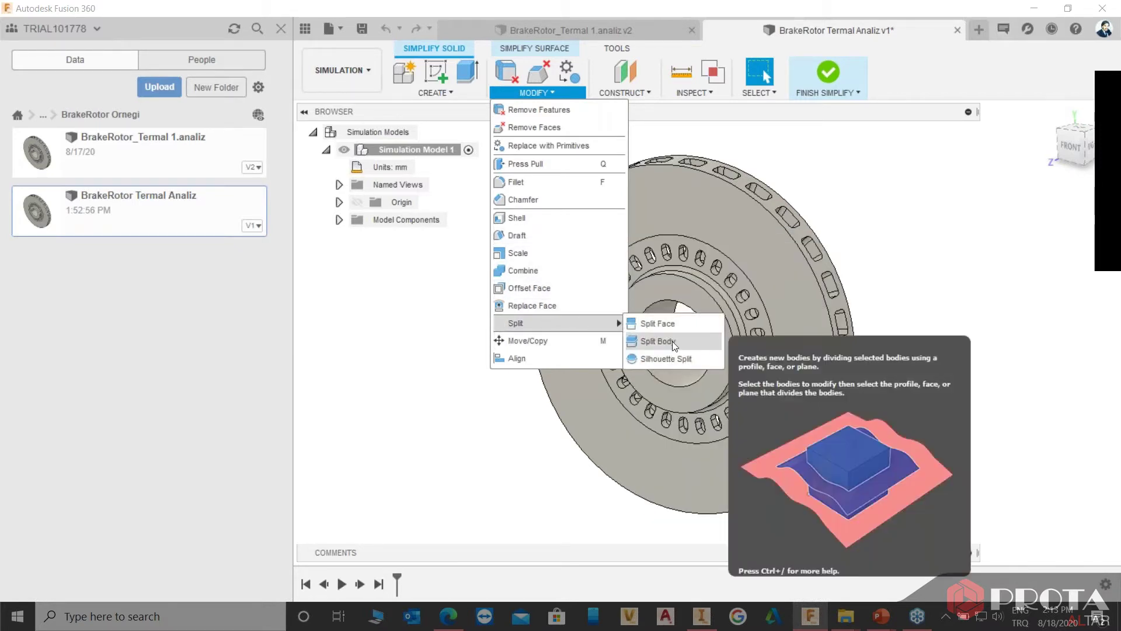
left_click(672, 341)
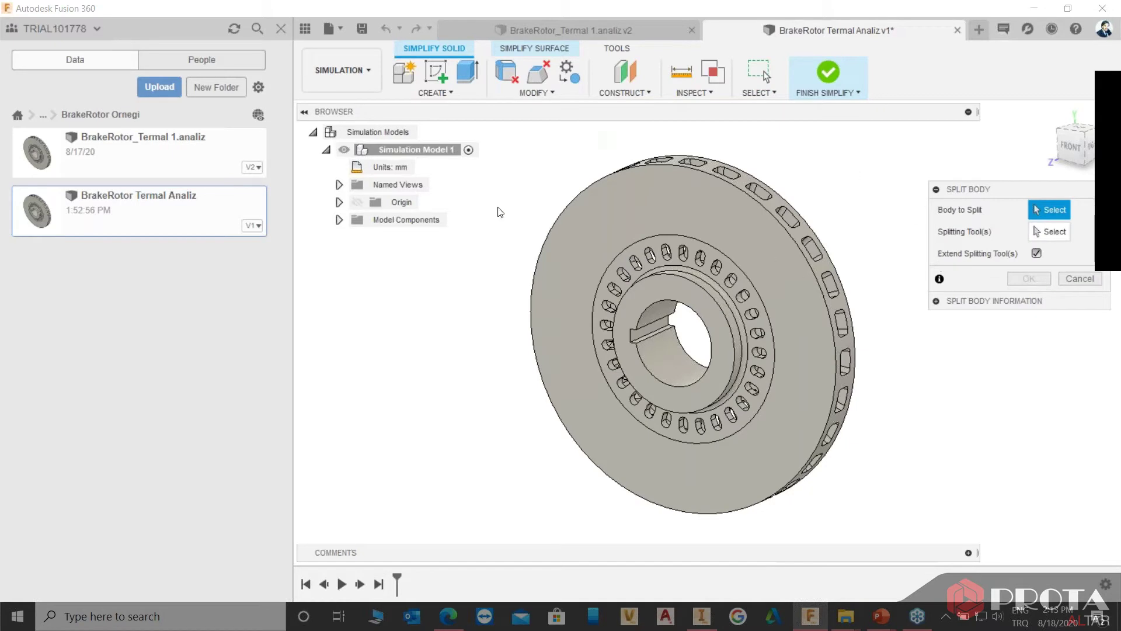
left_click(338, 202)
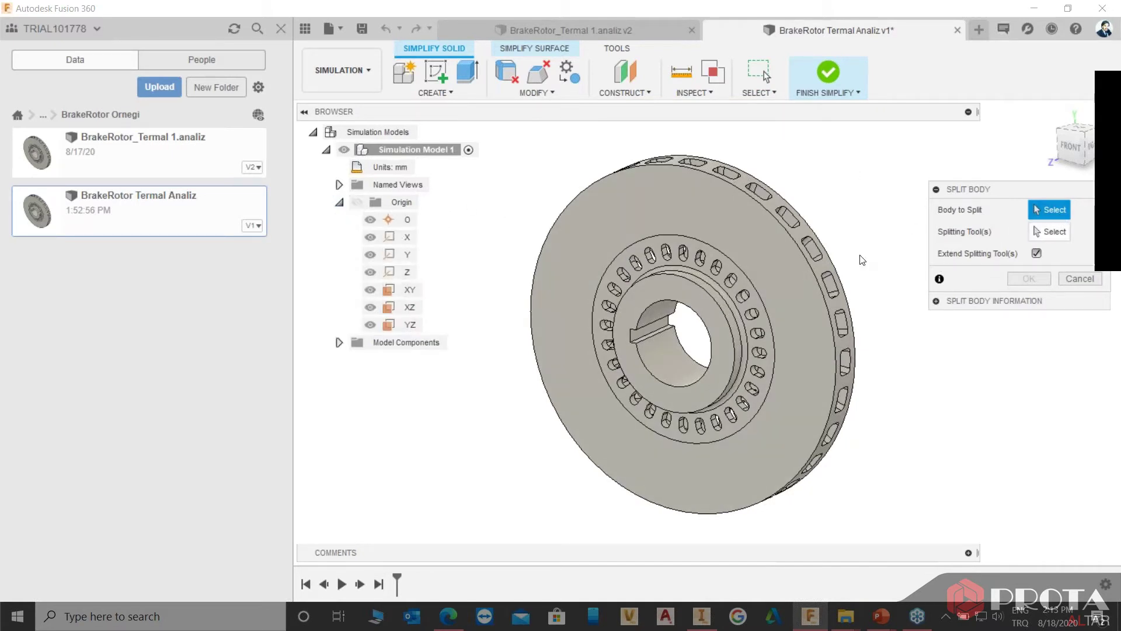
left_click(835, 269)
left_click(1049, 235)
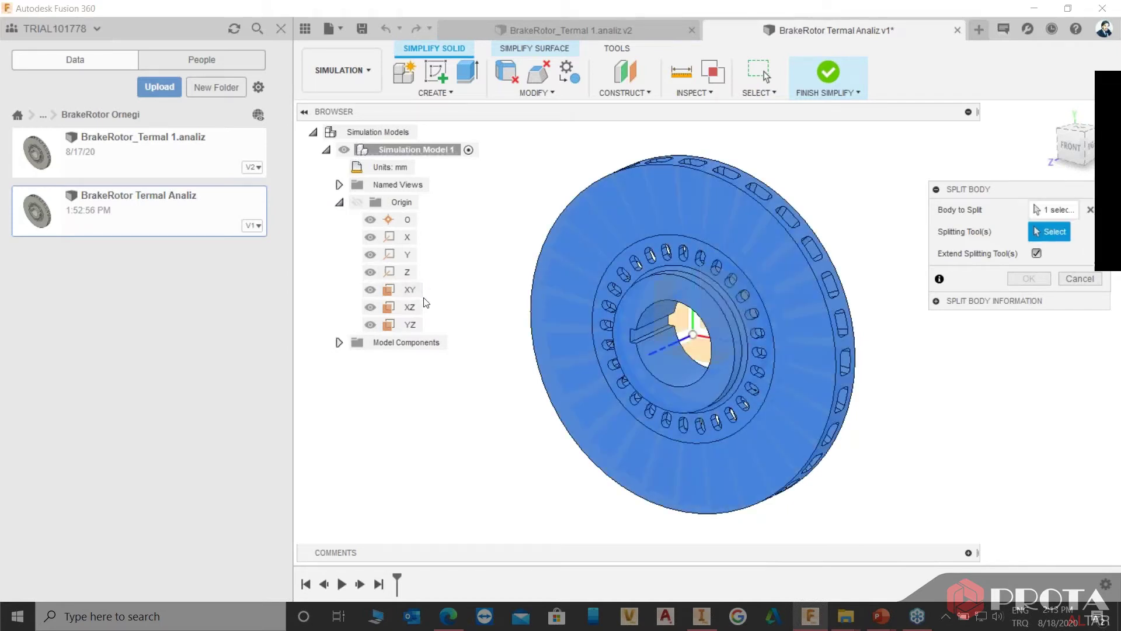
left_click(410, 290)
middle_click_drag(778, 150, 818, 175, "shift")
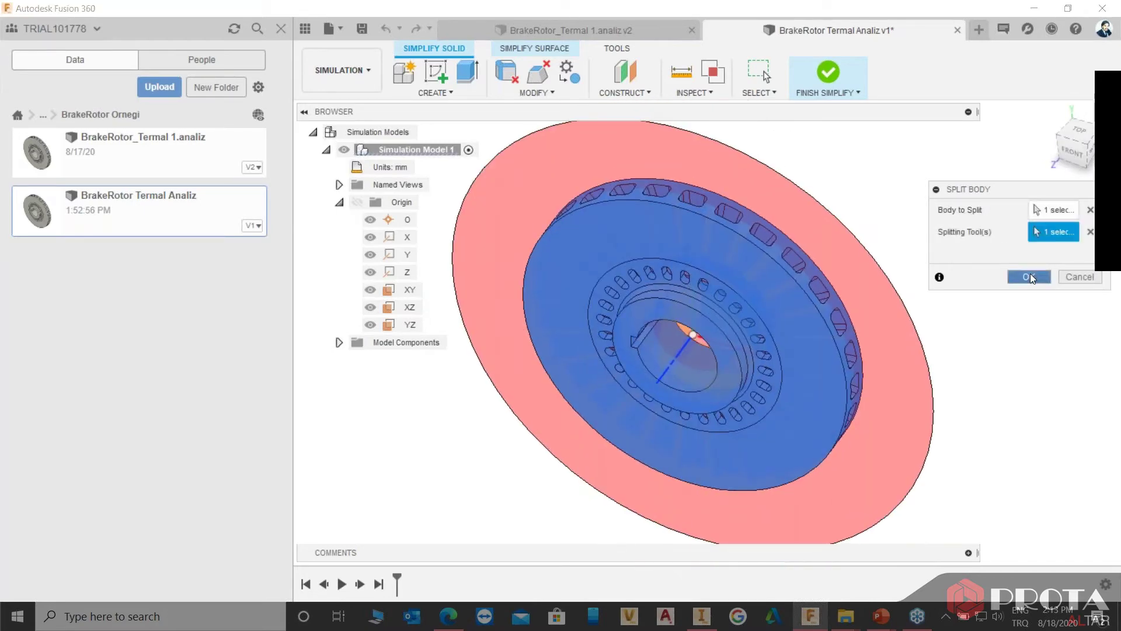
left_click(1031, 278)
mouse_move(899, 225)
middle_mouse_down("shift")
mouse_move(731, 188)
mouse_move(843, 205)
middle_mouse_up("shift")
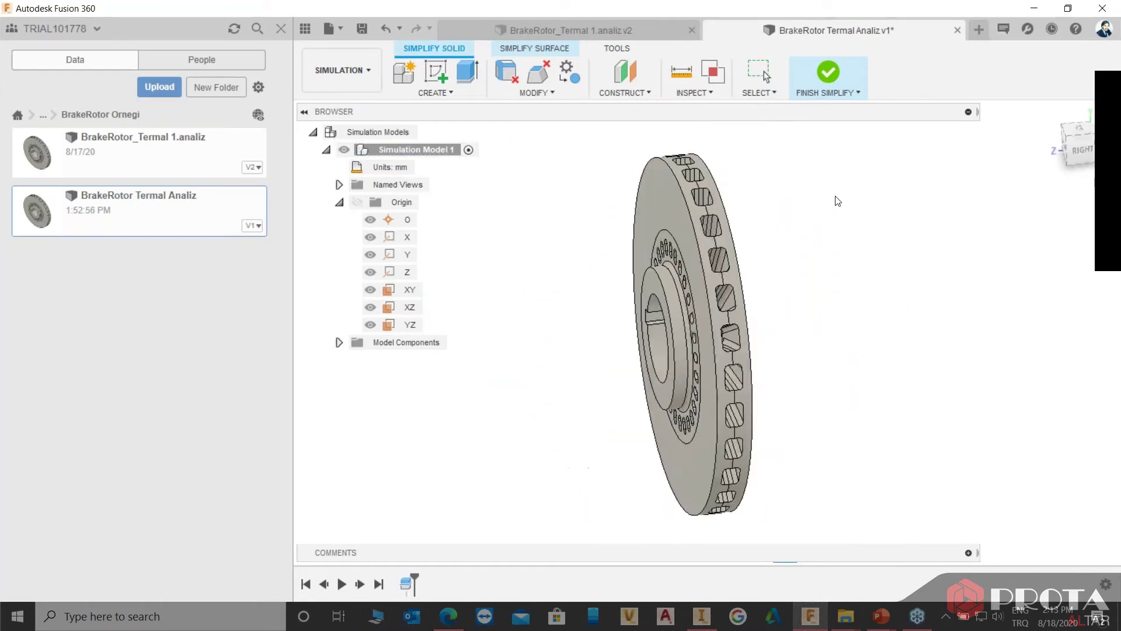
Split both rotor halves along the XZ origin plane.
right_click(778, 157)
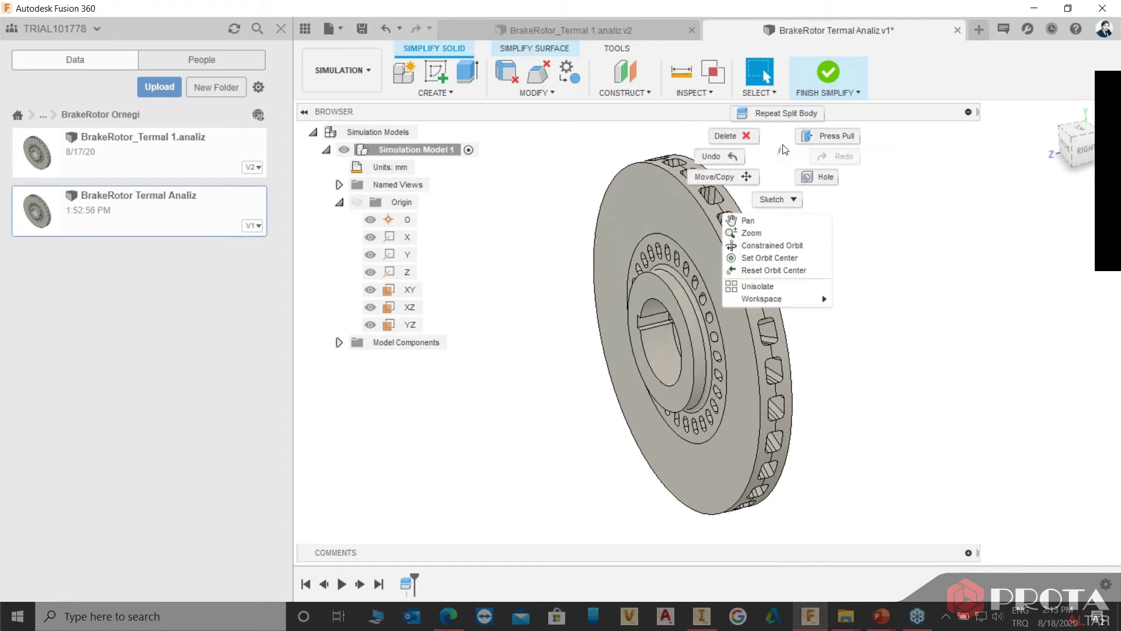
left_click(777, 114)
left_click(782, 347)
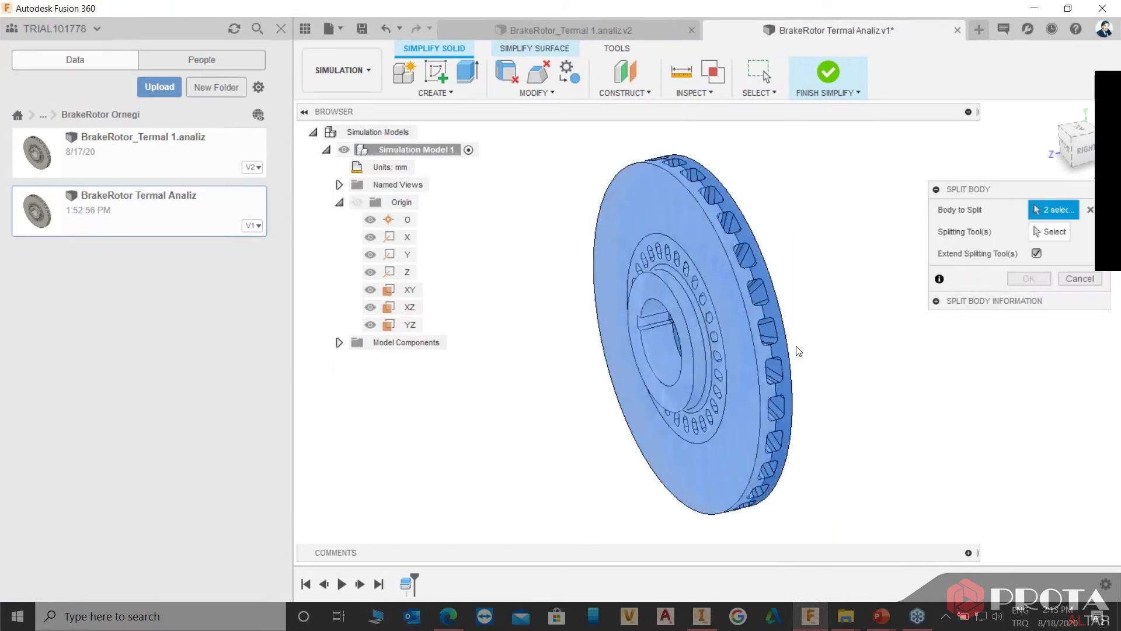
left_click(759, 380)
left_click(1054, 233)
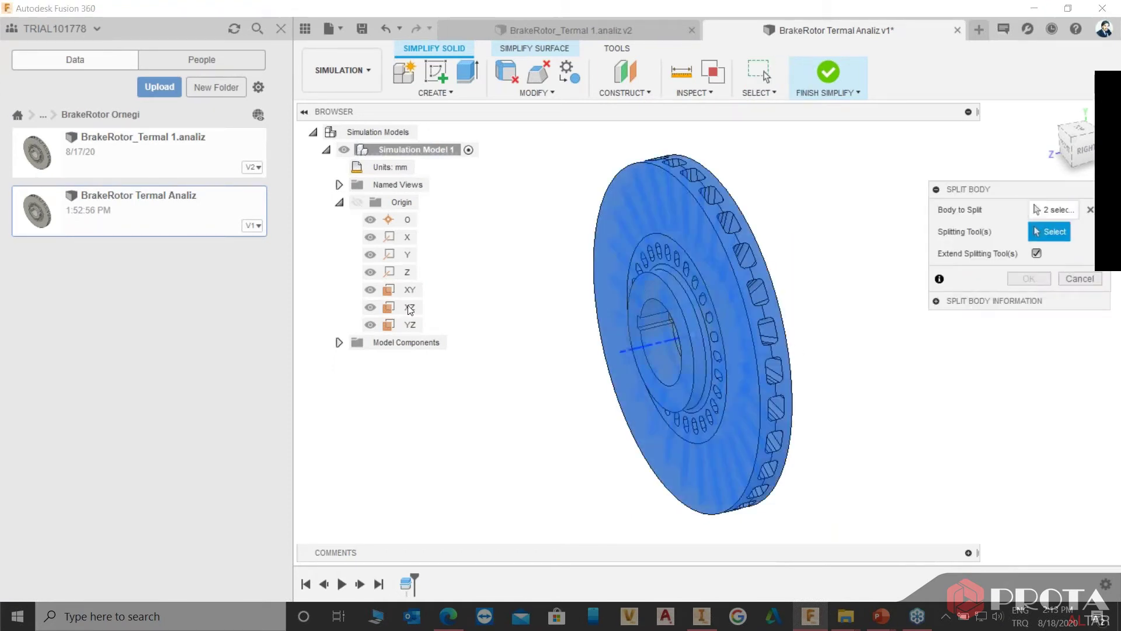
left_click(409, 307)
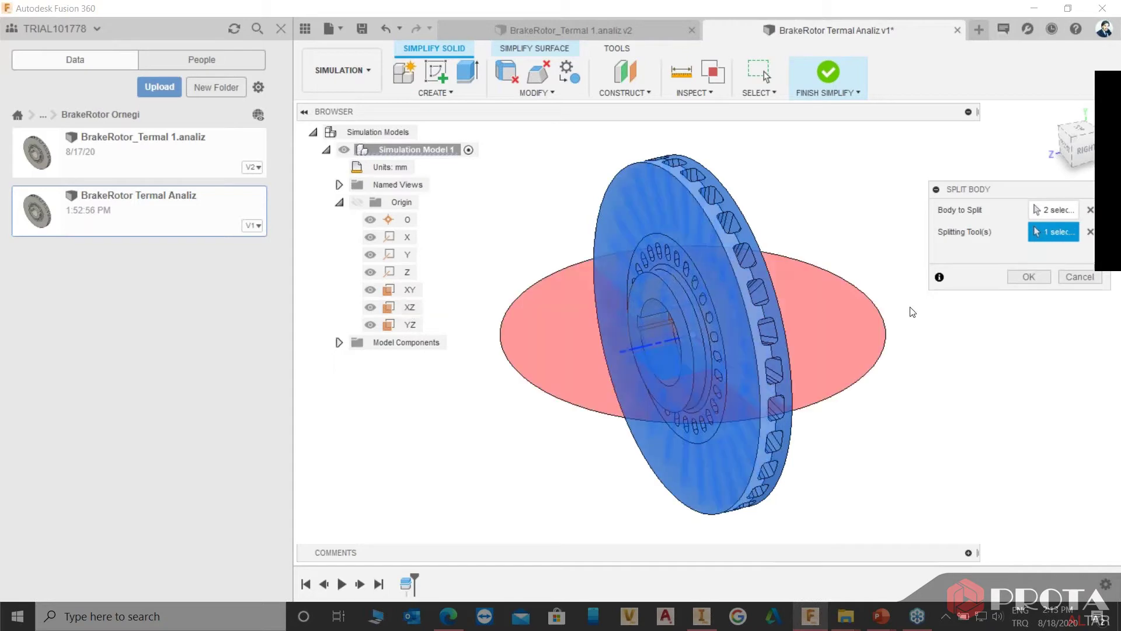
left_click(1051, 282)
Split all four rotor pieces along the YZ origin plane.
mouse_move(792, 238)
middle_mouse_down("shift")
mouse_move(890, 214)
mouse_move(809, 218)
middle_mouse_up("shift")
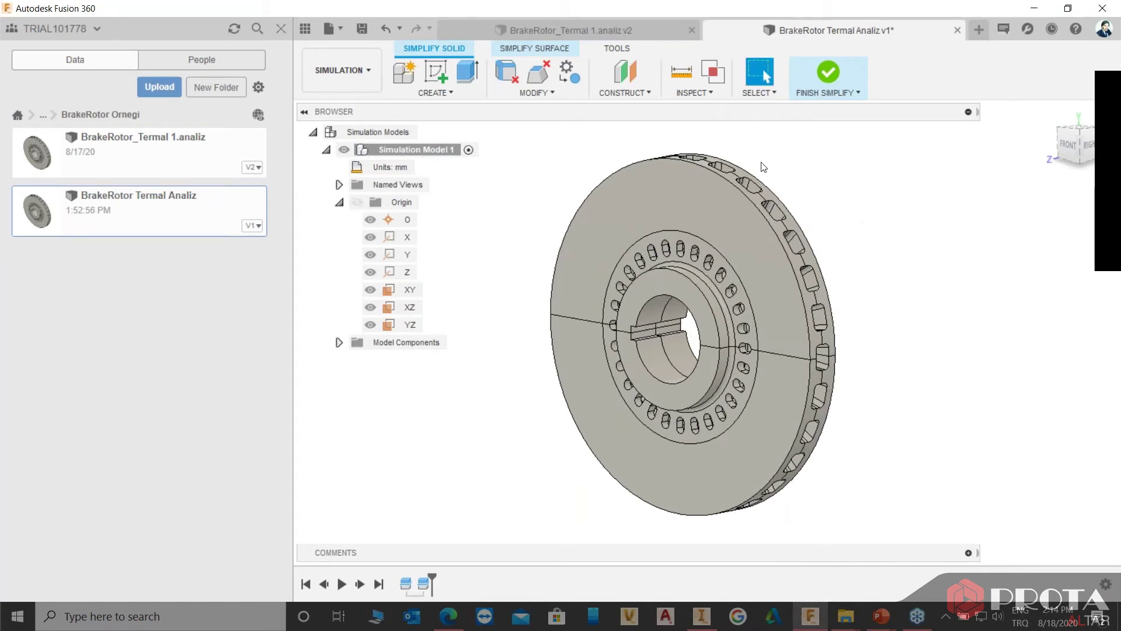
right_click(887, 184)
left_click(887, 136)
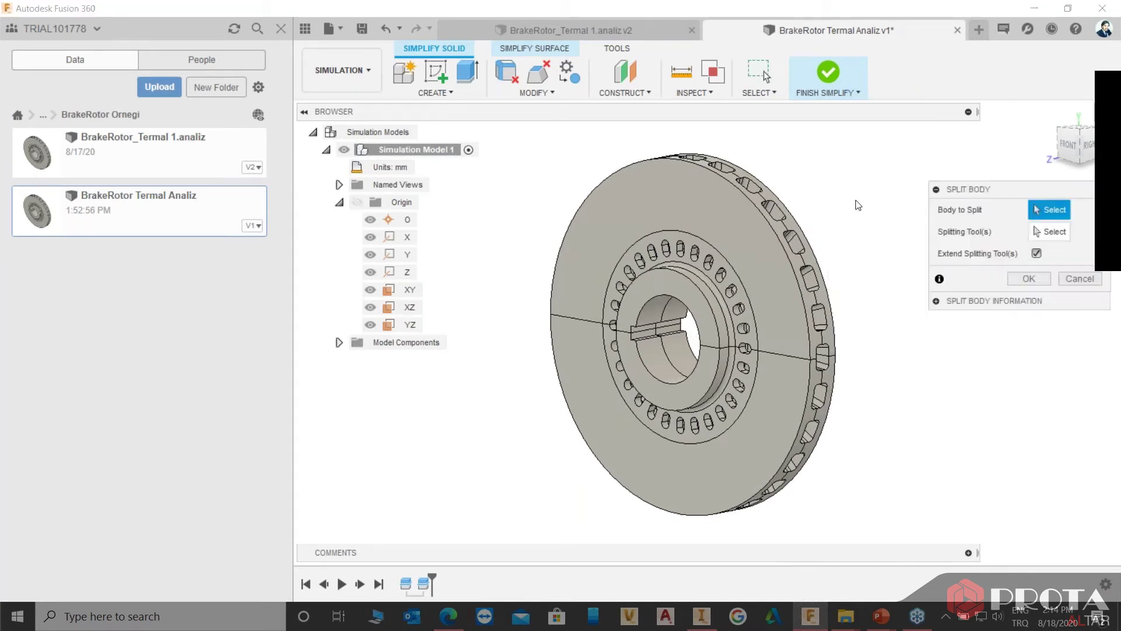
left_click_drag(912, 116, 523, 547)
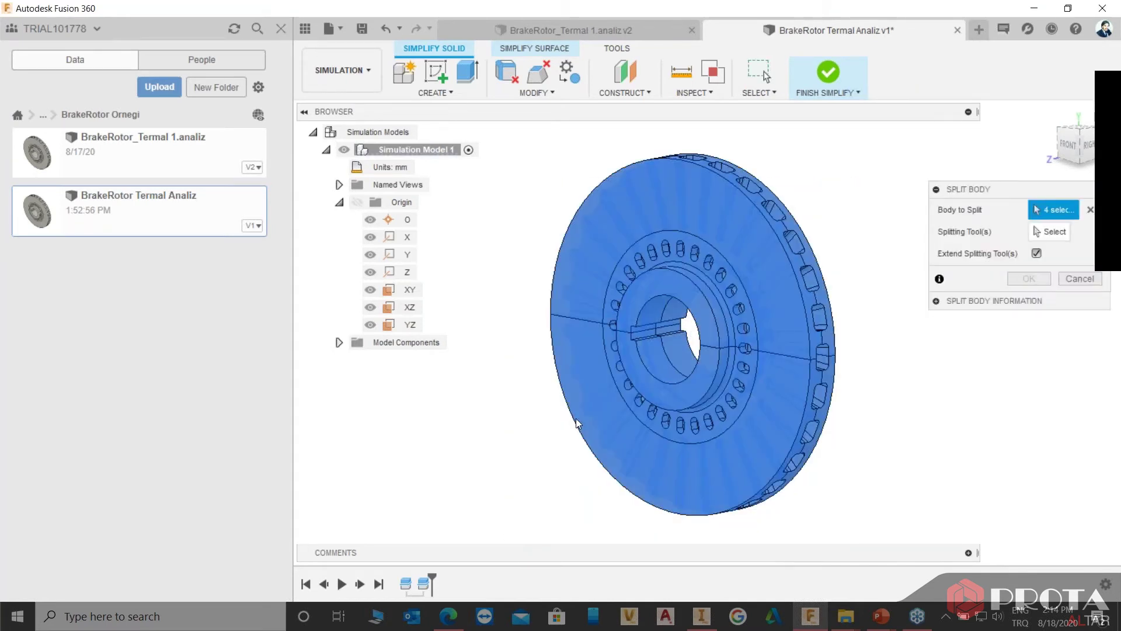
left_click(1050, 232)
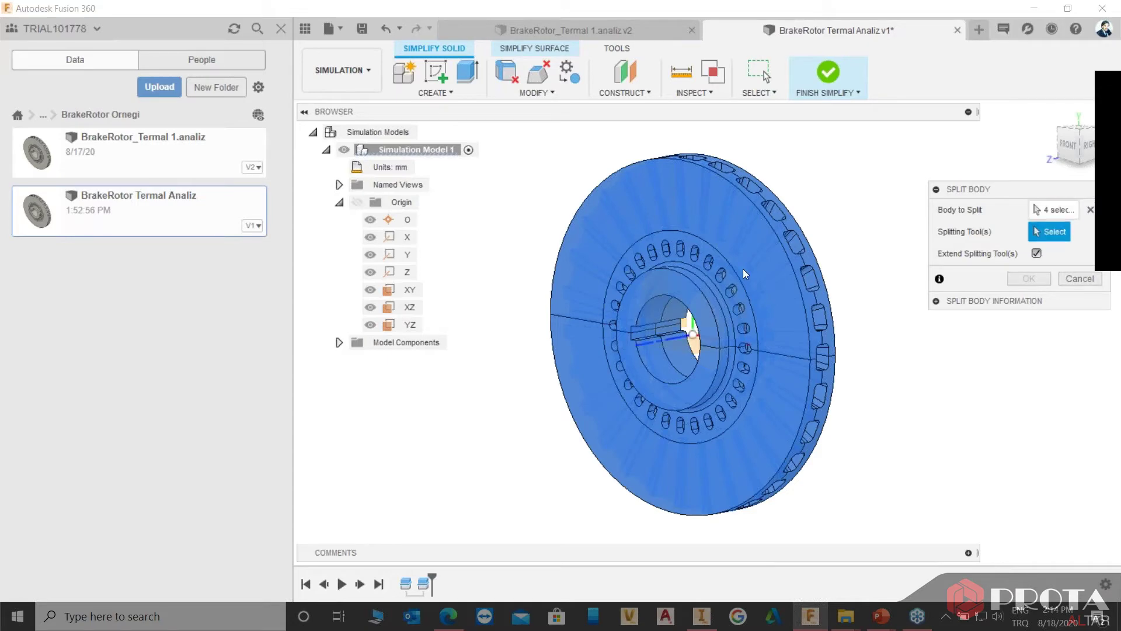
left_click(411, 324)
left_click(1029, 276)
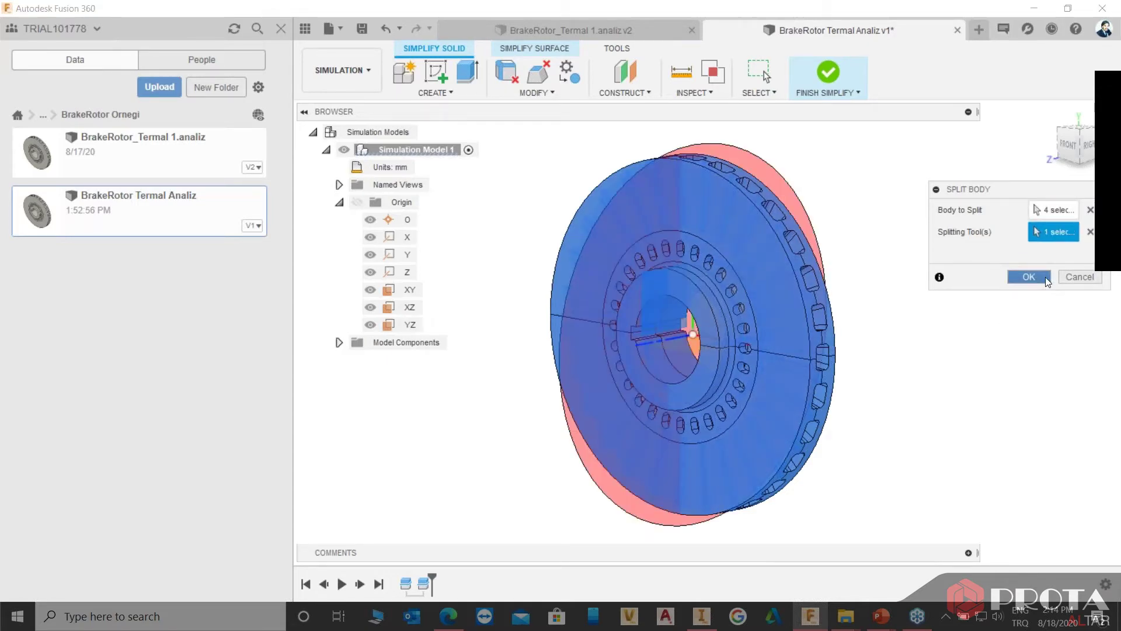
Inspect the split rotor from several sides and expand Model Components to show Bodies.
mouse_move(562, 203)
middle_mouse_down("shift")
mouse_move(843, 187)
mouse_move(612, 191)
middle_mouse_up("shift")
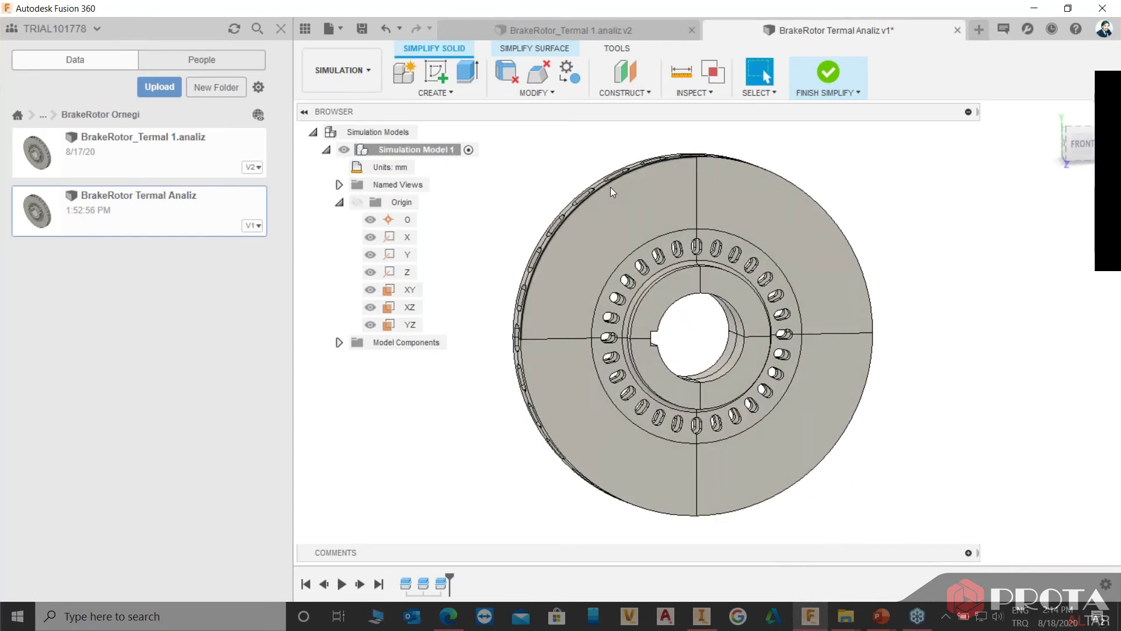
left_click(1071, 131)
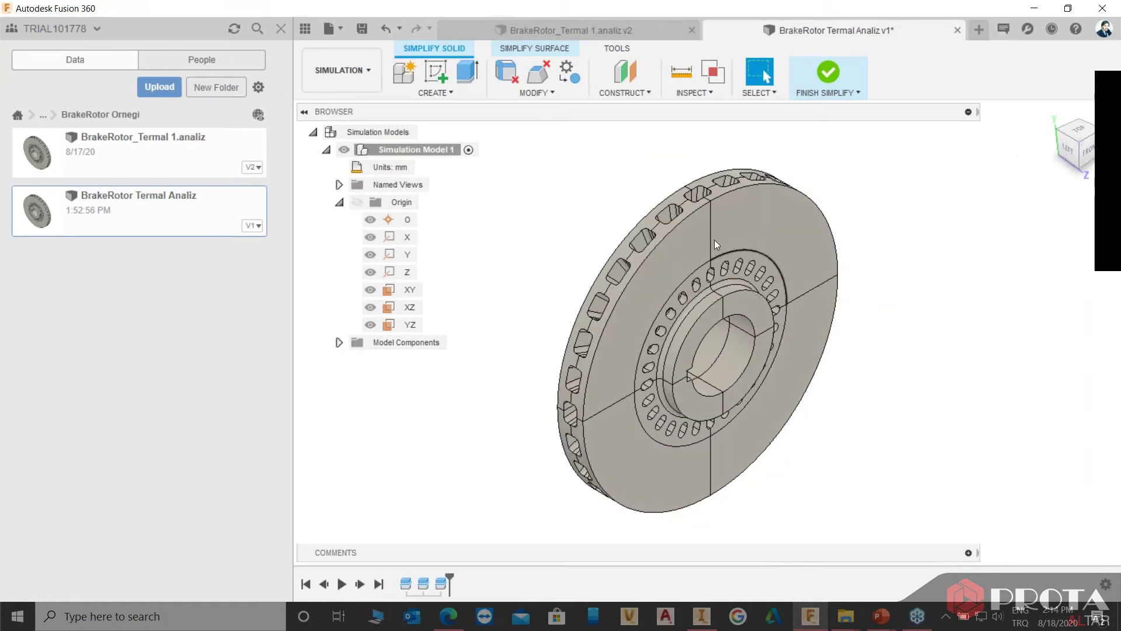
mouse_move(843, 253)
middle_mouse_down("shift")
mouse_move(753, 246)
mouse_move(774, 286)
middle_mouse_up("shift")
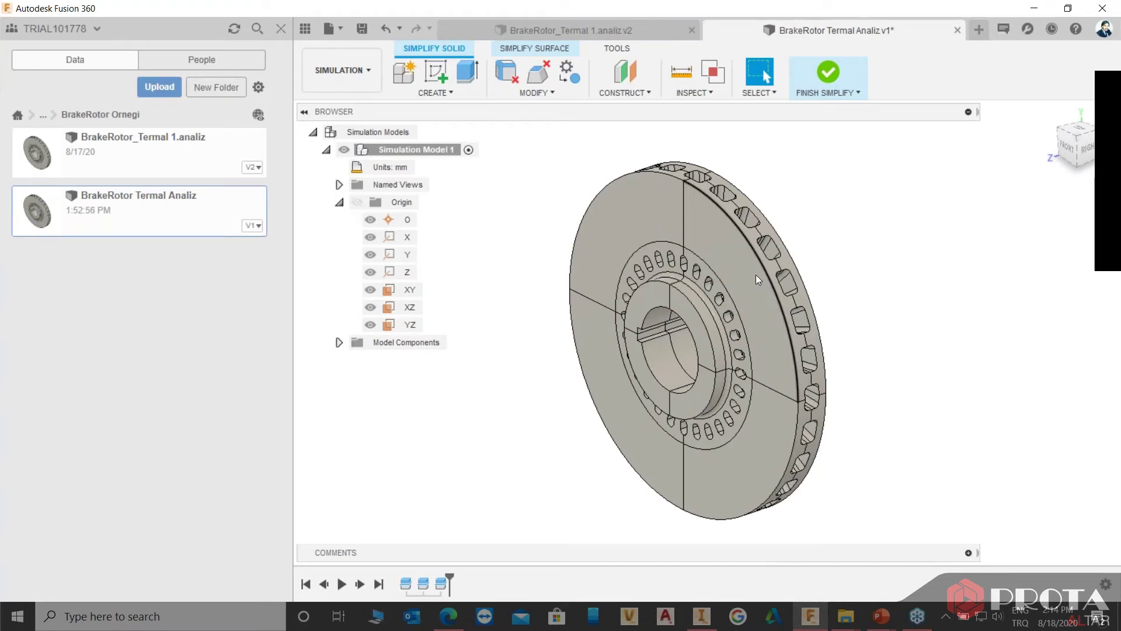
left_click(338, 342)
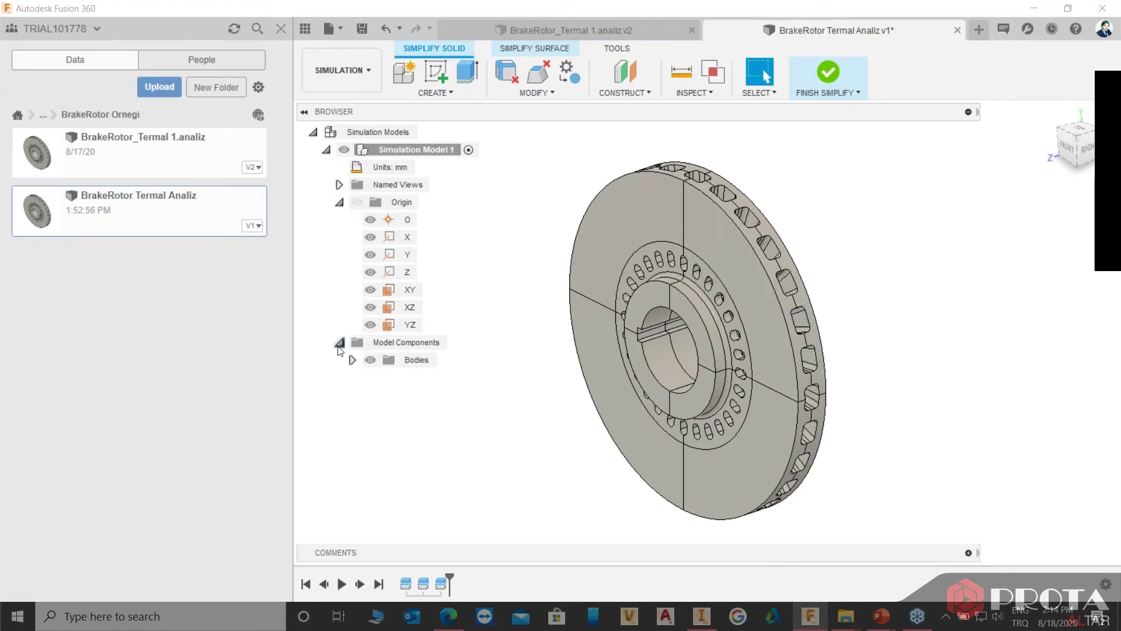
Select Body35, invert the selection, and remove all the other rotor bodies.
left_click(352, 360)
left_click(425, 481)
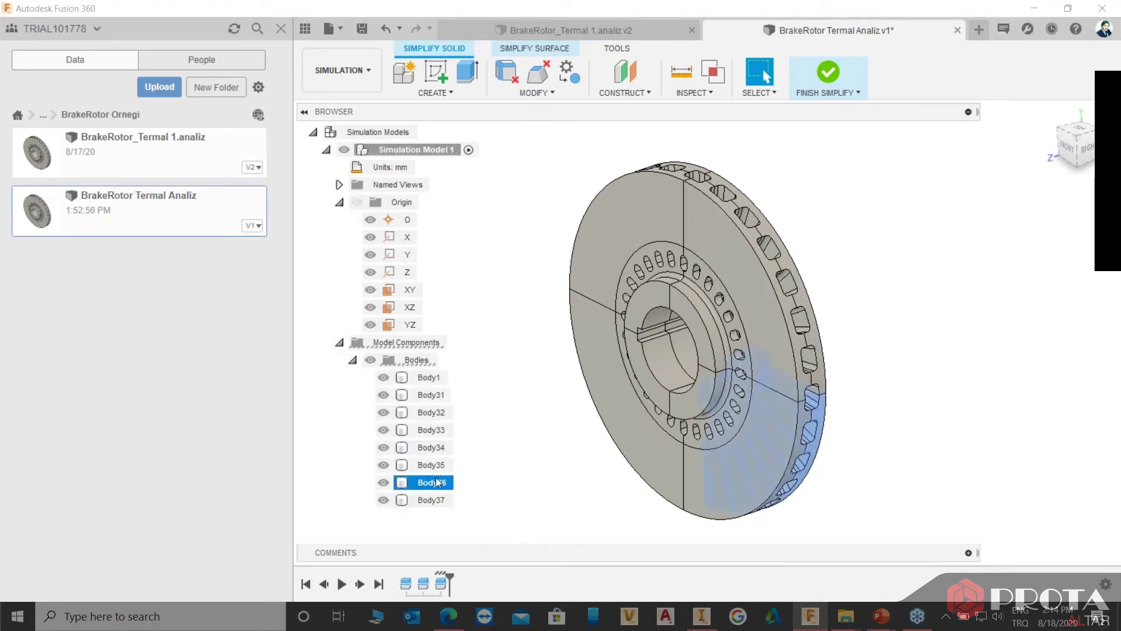
left_click(435, 465)
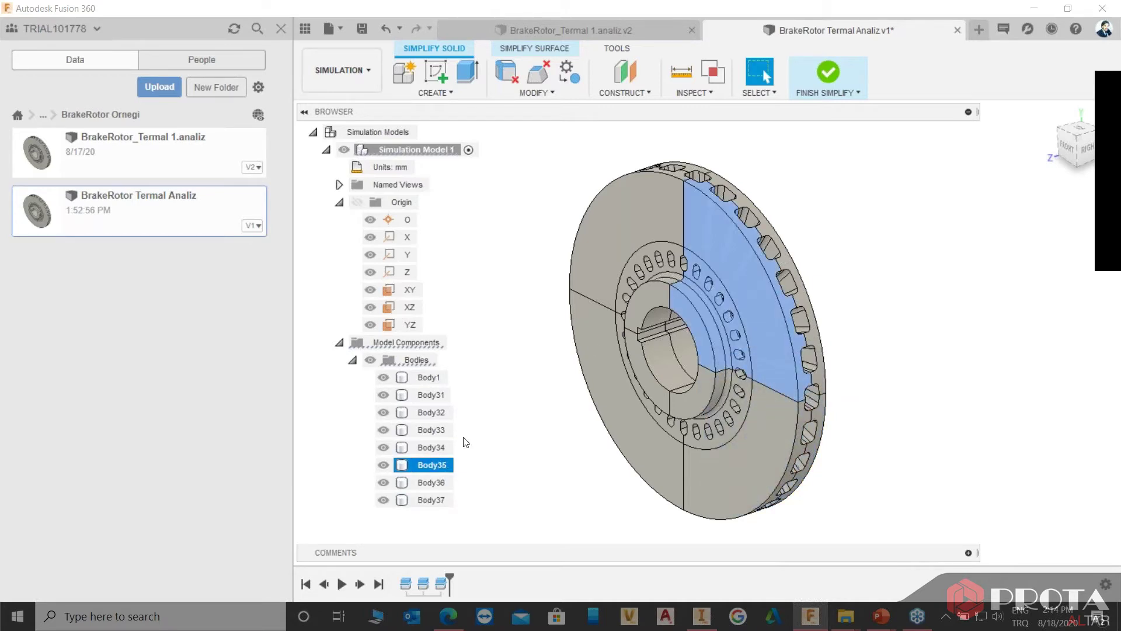
right_click(880, 294)
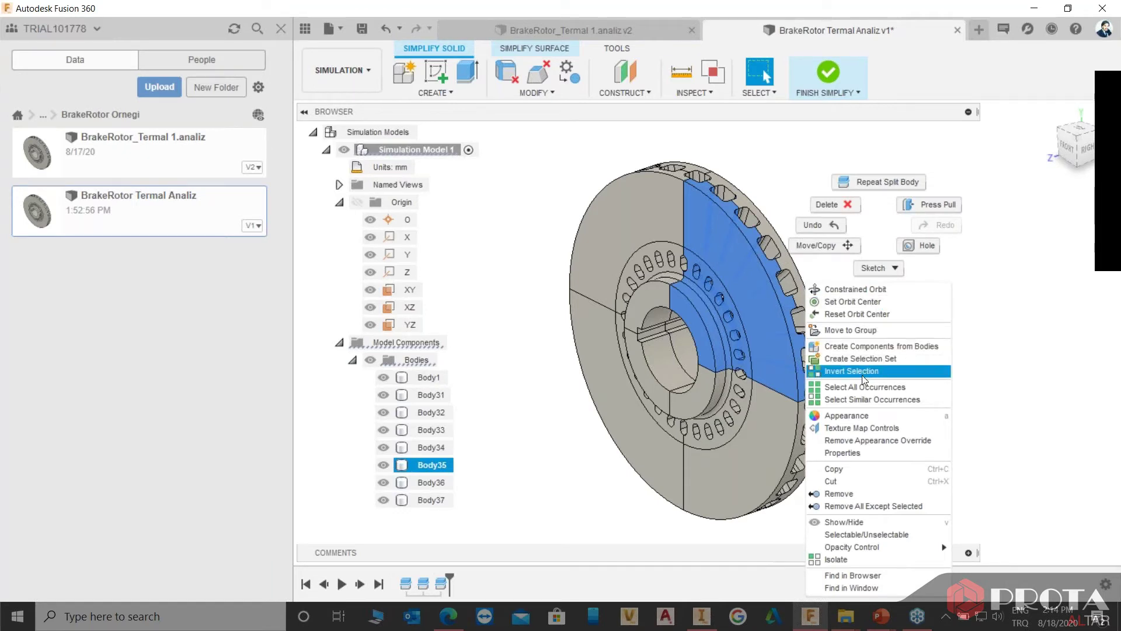
left_click(865, 373)
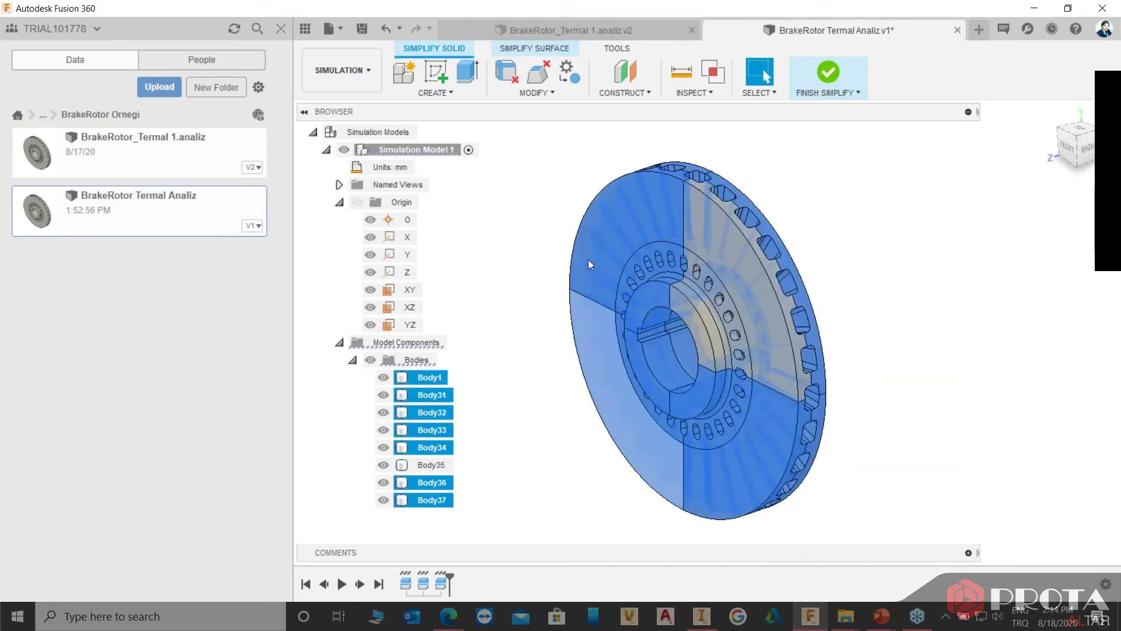
right_click(853, 209)
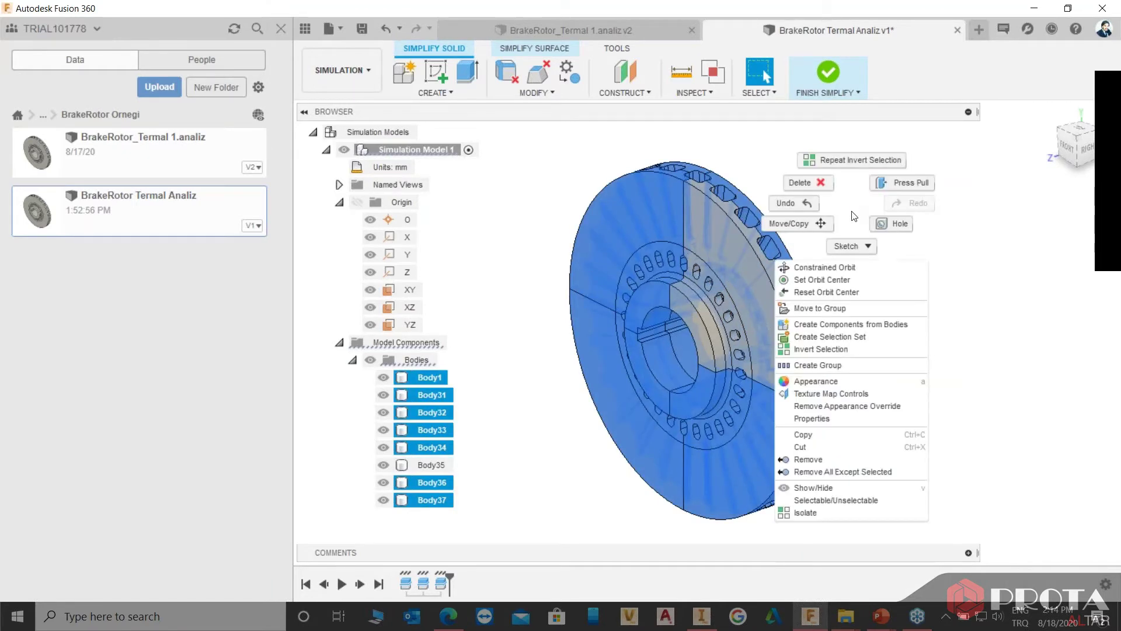
left_click(824, 462)
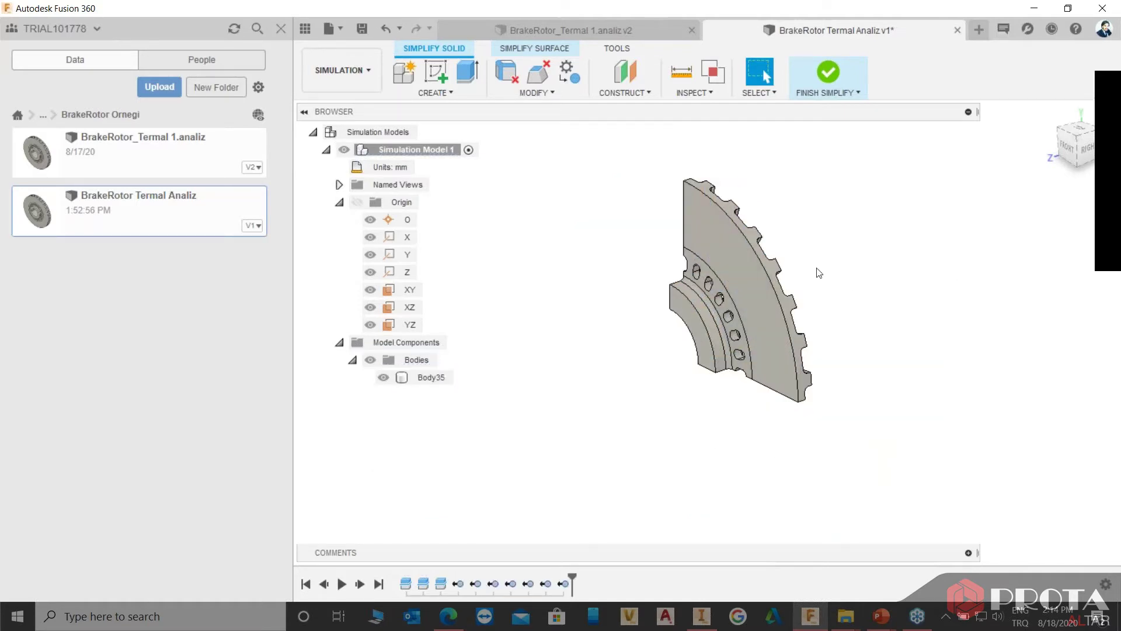
mouse_move(839, 260)
middle_mouse_down("shift")
mouse_move(650, 197)
mouse_move(854, 268)
mouse_move(861, 233)
mouse_move(856, 243)
middle_mouse_up("shift")
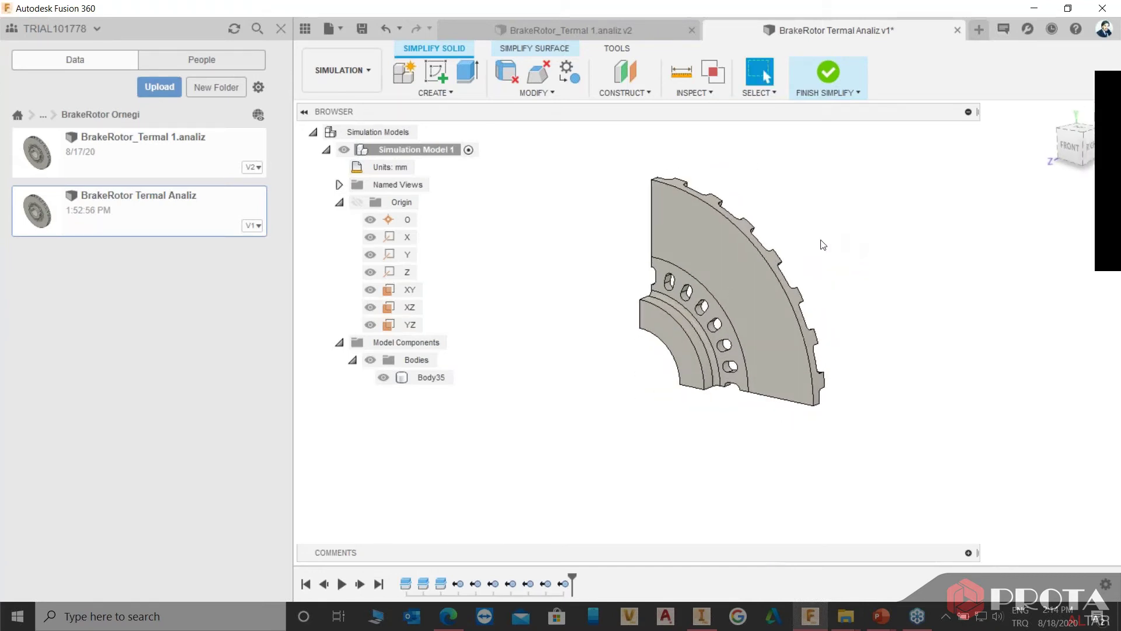
Finish Simplify, inspect the wedge, hide the Data Panel, and select Study 1 - Thermal Stress.
left_click(825, 69)
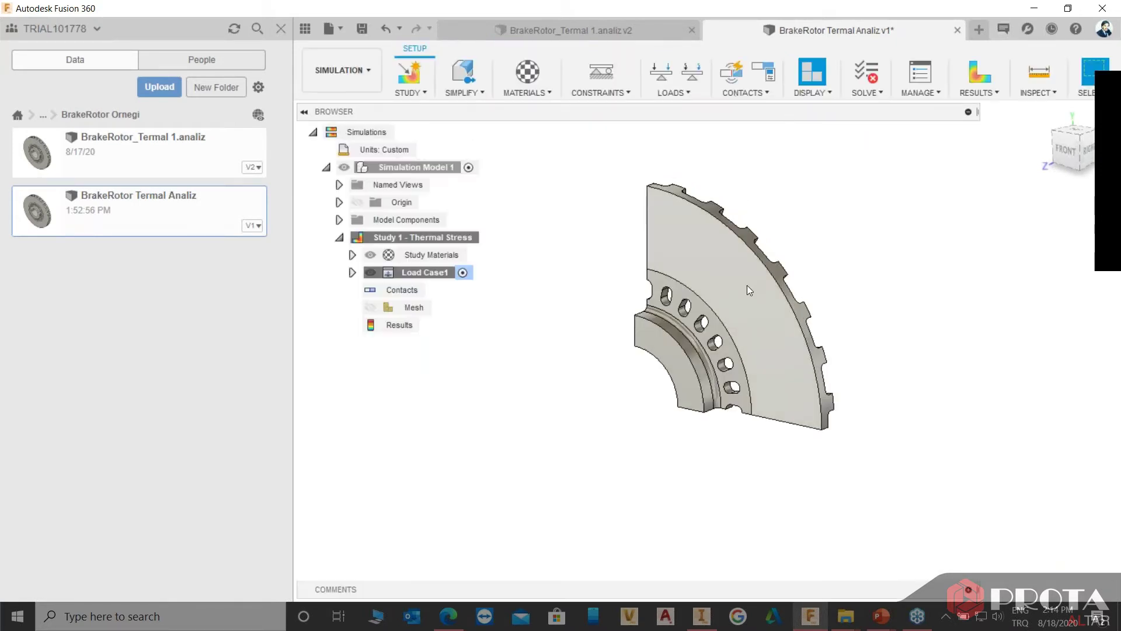
mouse_move(750, 289)
middle_mouse_down("shift")
mouse_move(451, 262)
mouse_move(368, 276)
mouse_move(709, 215)
mouse_move(841, 331)
mouse_move(795, 254)
mouse_move(906, 247)
mouse_move(944, 258)
mouse_move(947, 271)
middle_mouse_up("shift")
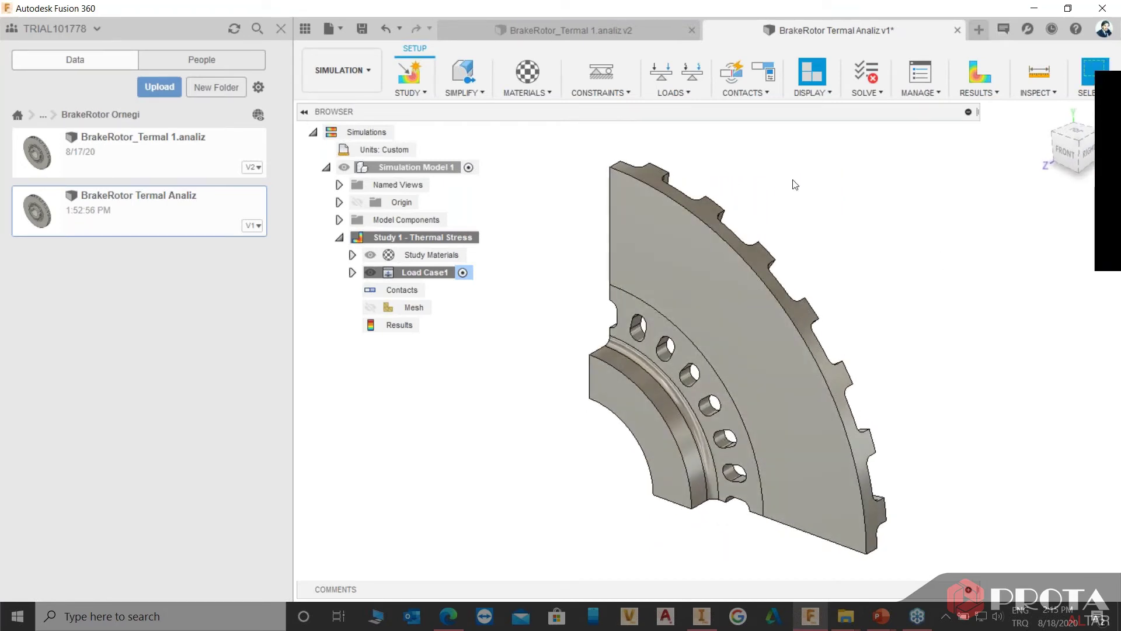
mouse_move(844, 281)
middle_mouse_down("shift")
mouse_move(813, 227)
mouse_move(768, 228)
mouse_move(762, 204)
middle_mouse_up("shift")
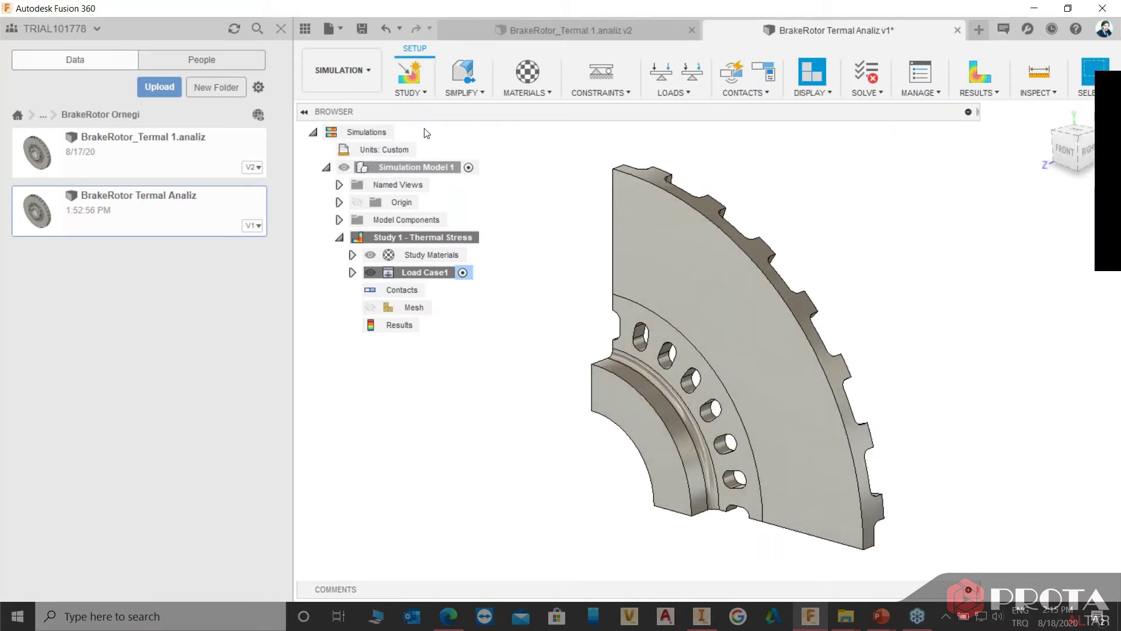
left_click(280, 28)
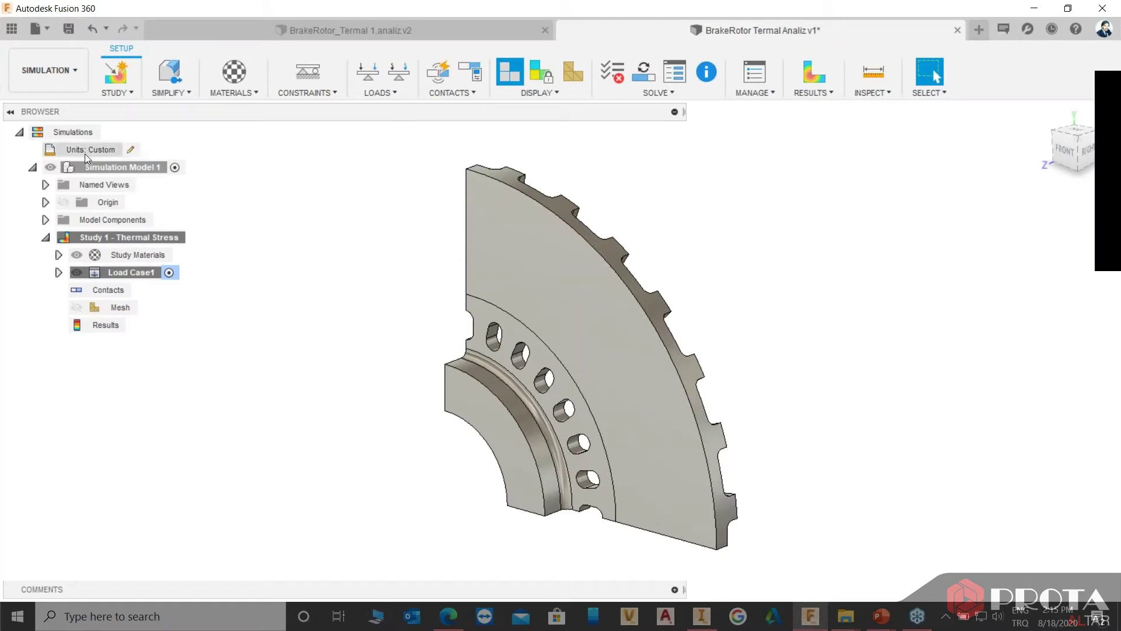
mouse_move(108, 290)
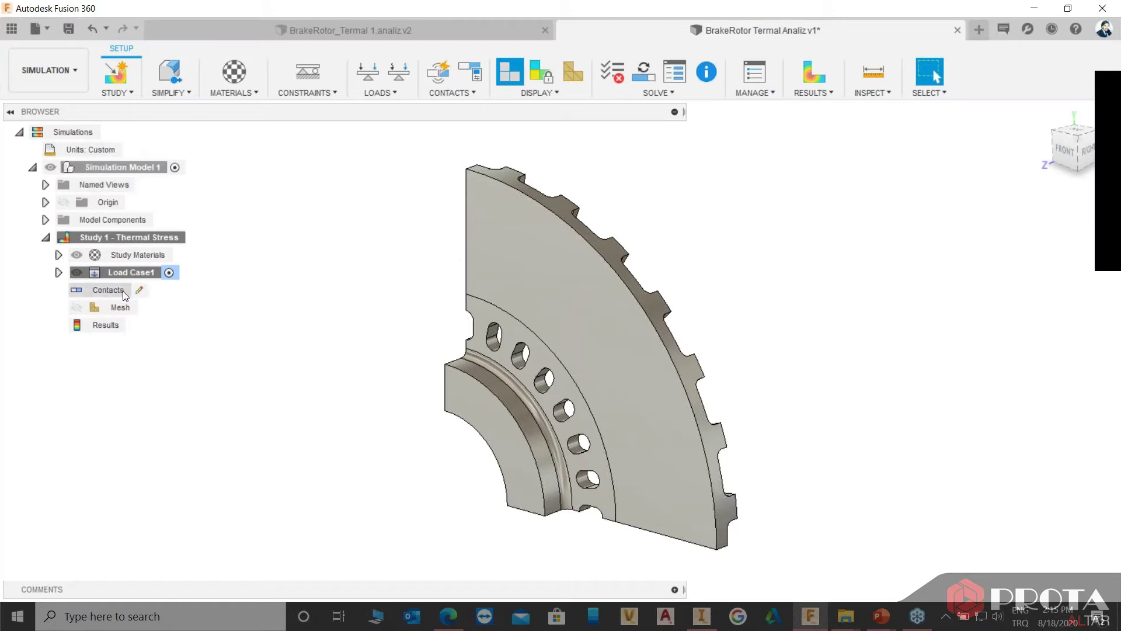
left_click(145, 245)
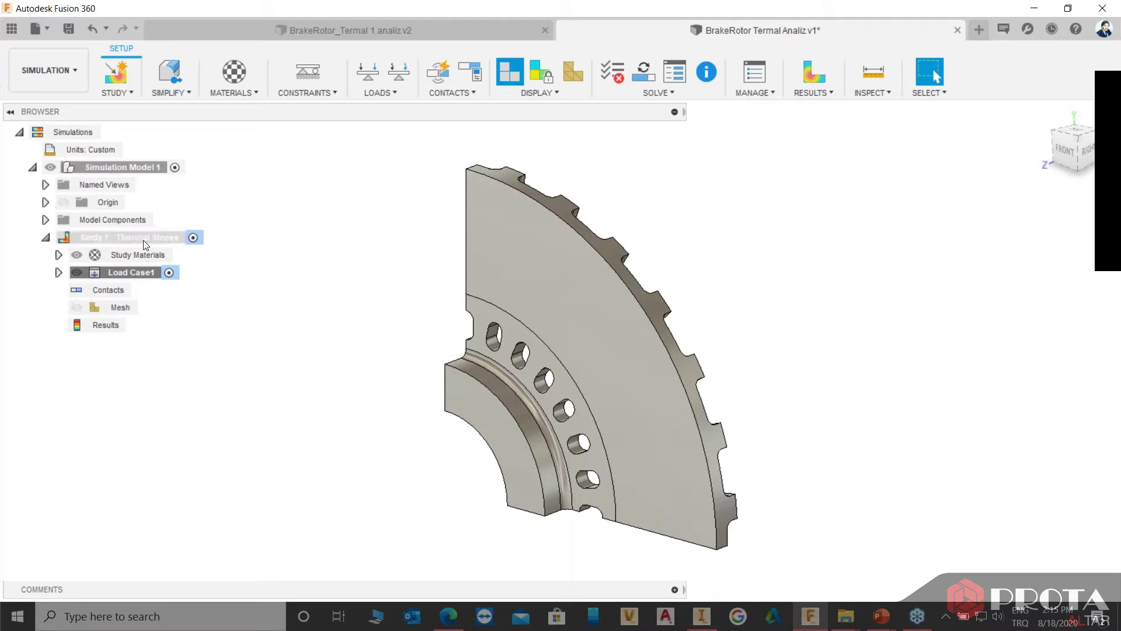
In Study Settings, change the default stress-free temperature from 20 to 25 C.
right_click(155, 240)
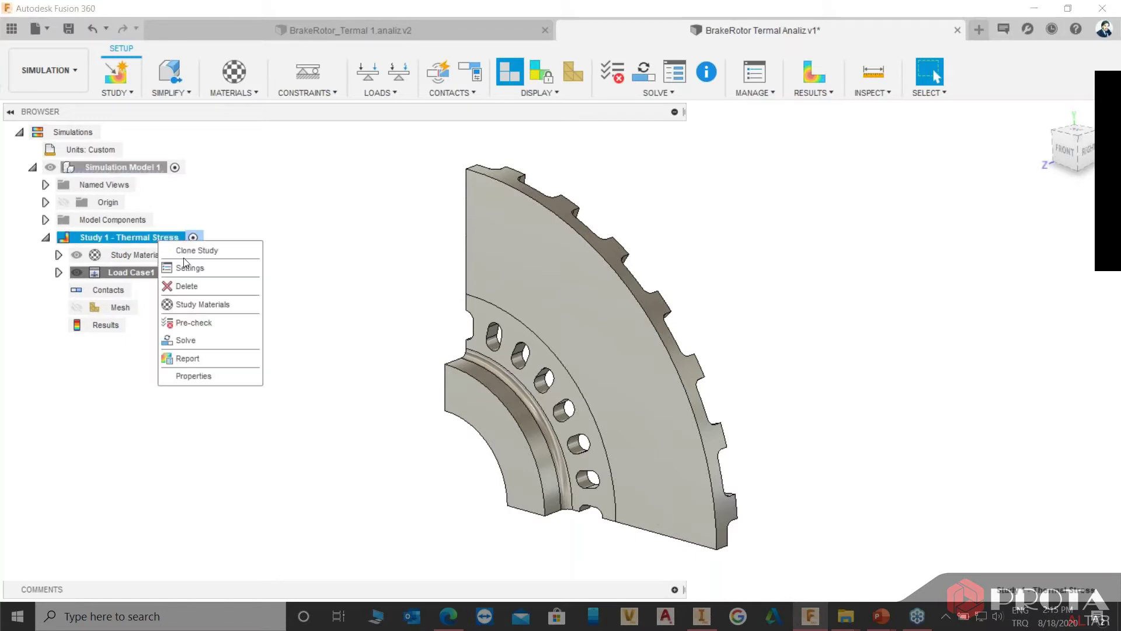
left_click(190, 267)
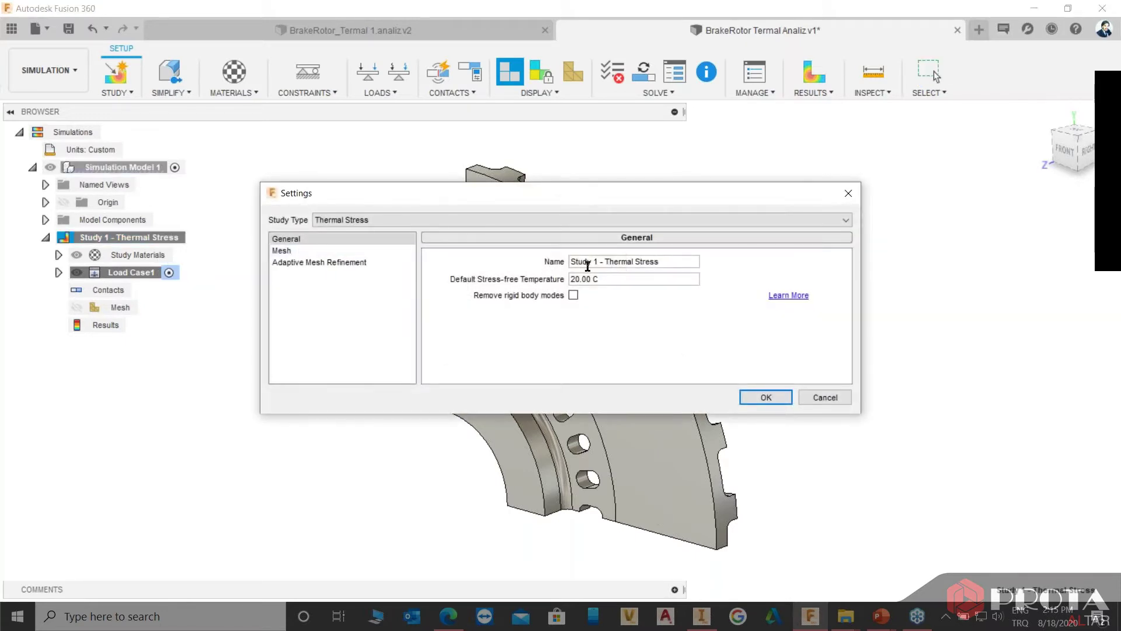
double_click(584, 281)
left_click_drag(590, 279, 539, 279)
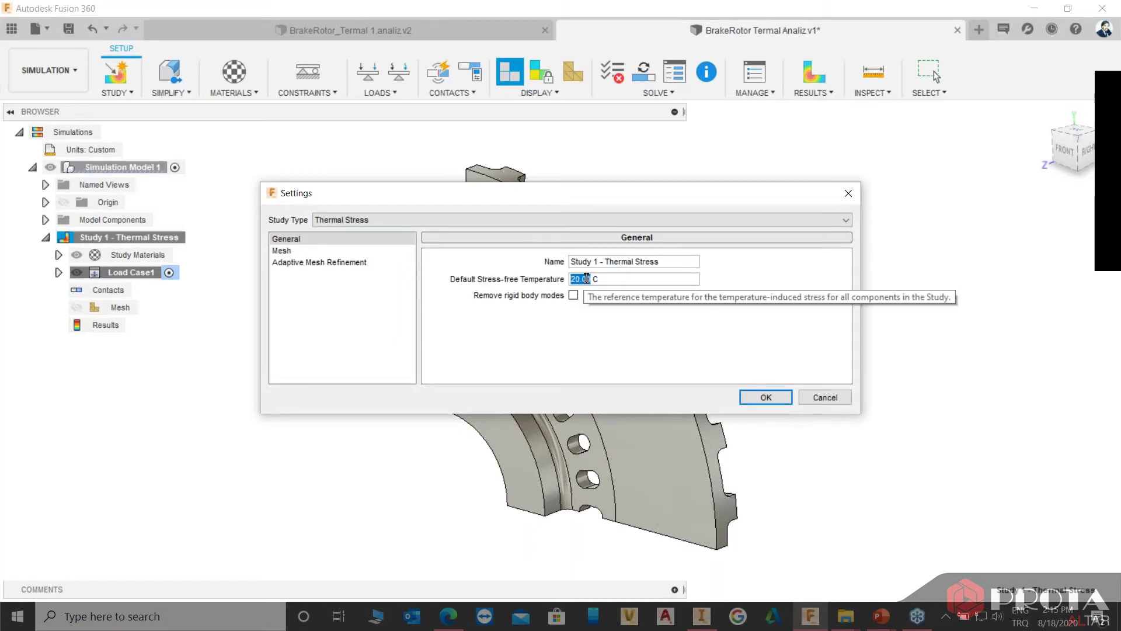
key("BackSpace")
type("2")
type("5")
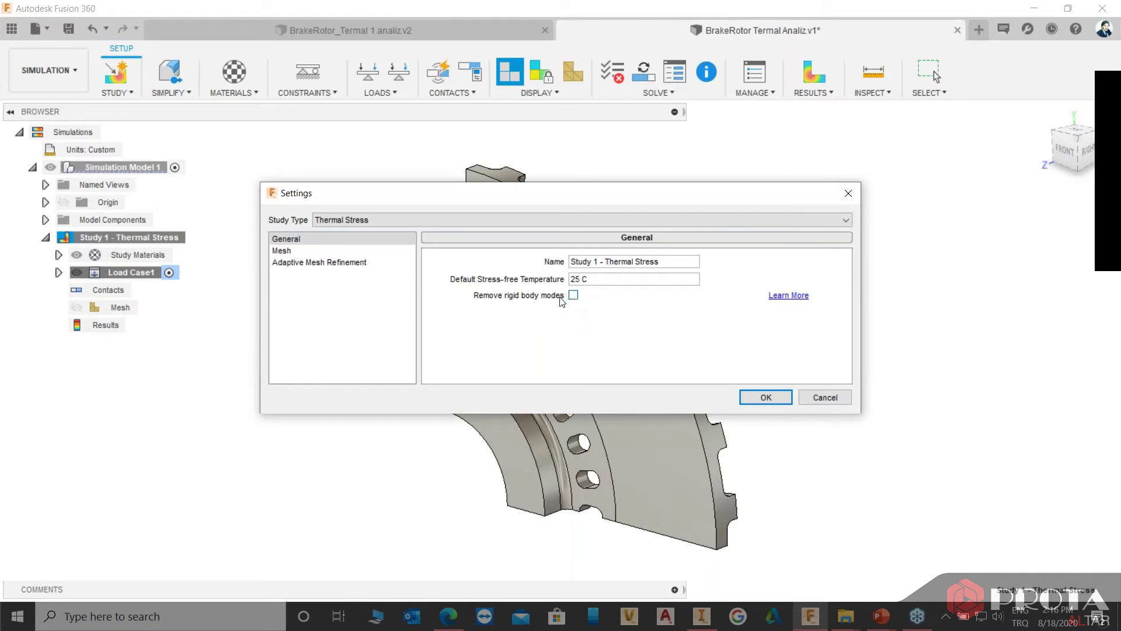
left_click(300, 253)
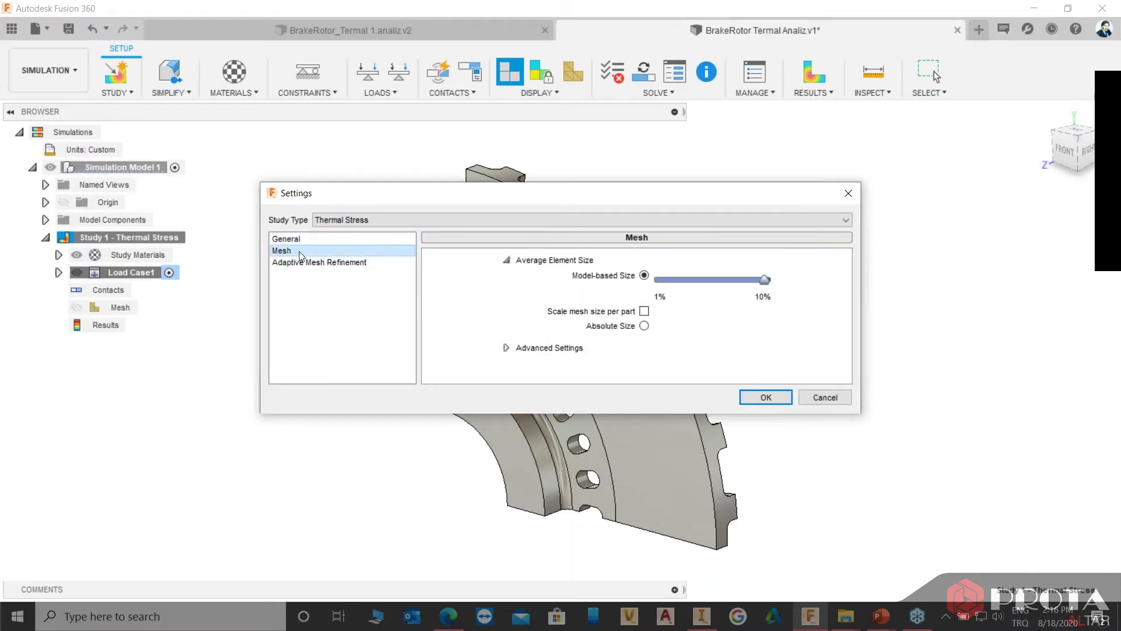
Set an absolute mesh element size of 6 mm with adaptive refinement and confirm.
left_click(644, 326)
left_click_drag(686, 294, 624, 295)
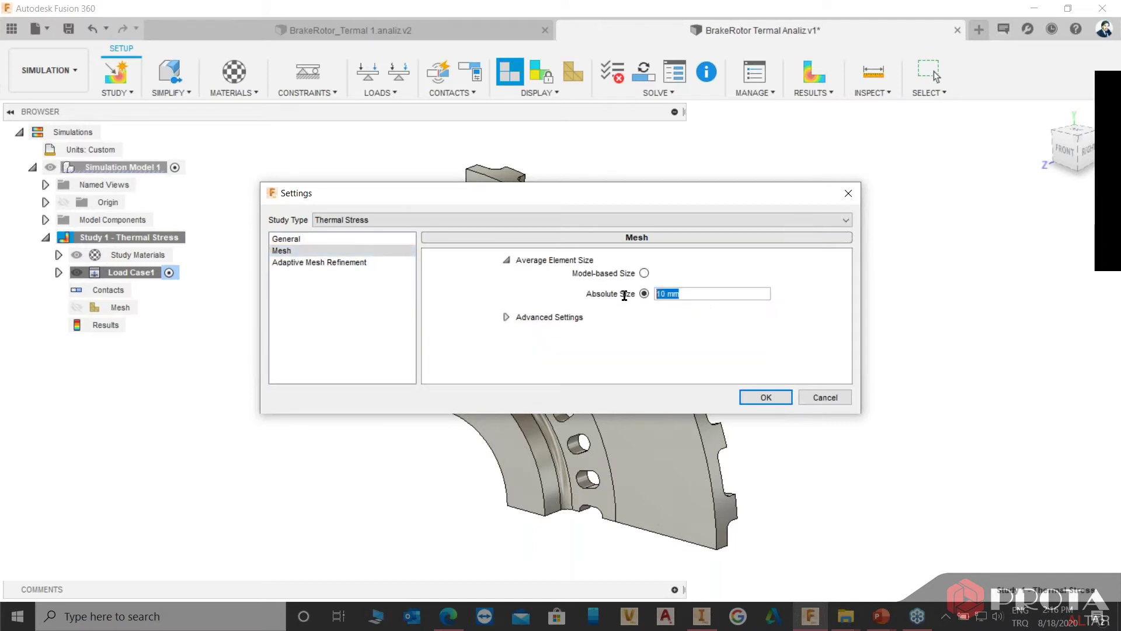
type("6")
left_click(766, 397)
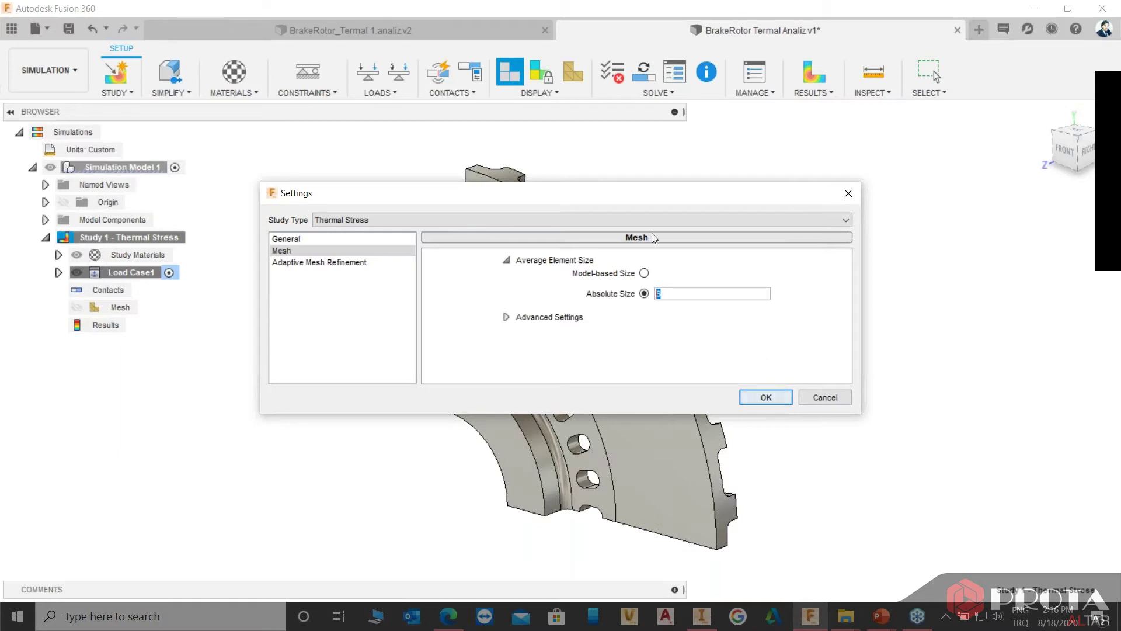
mouse_move(585, 190)
left_mouse_down()
mouse_move(647, 161)
mouse_move(588, 191)
left_mouse_up()
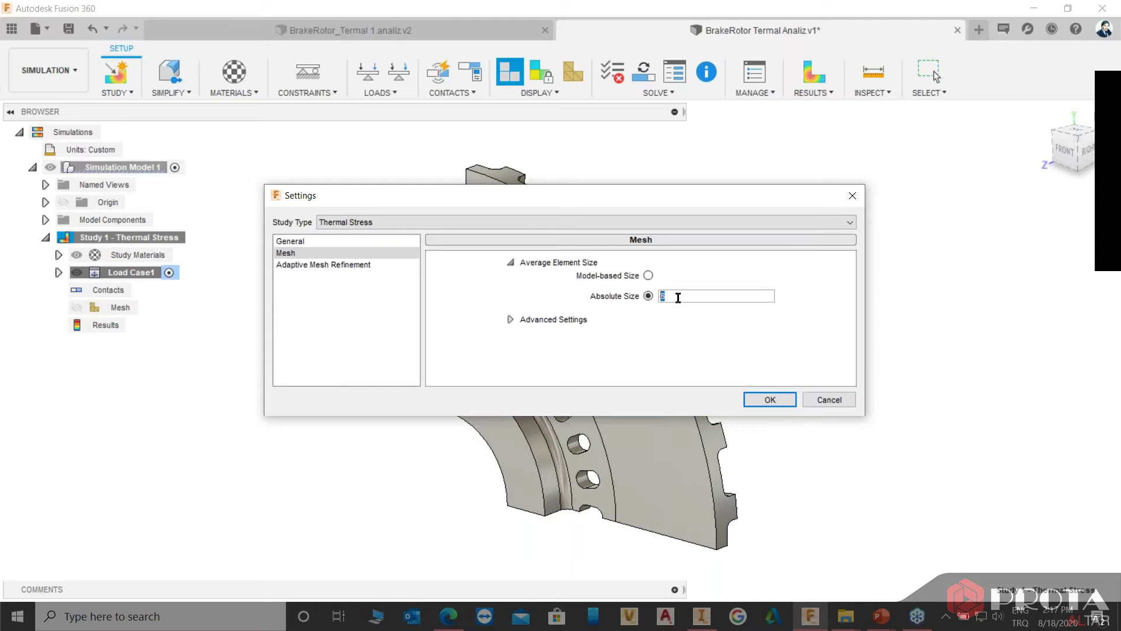
left_click(344, 265)
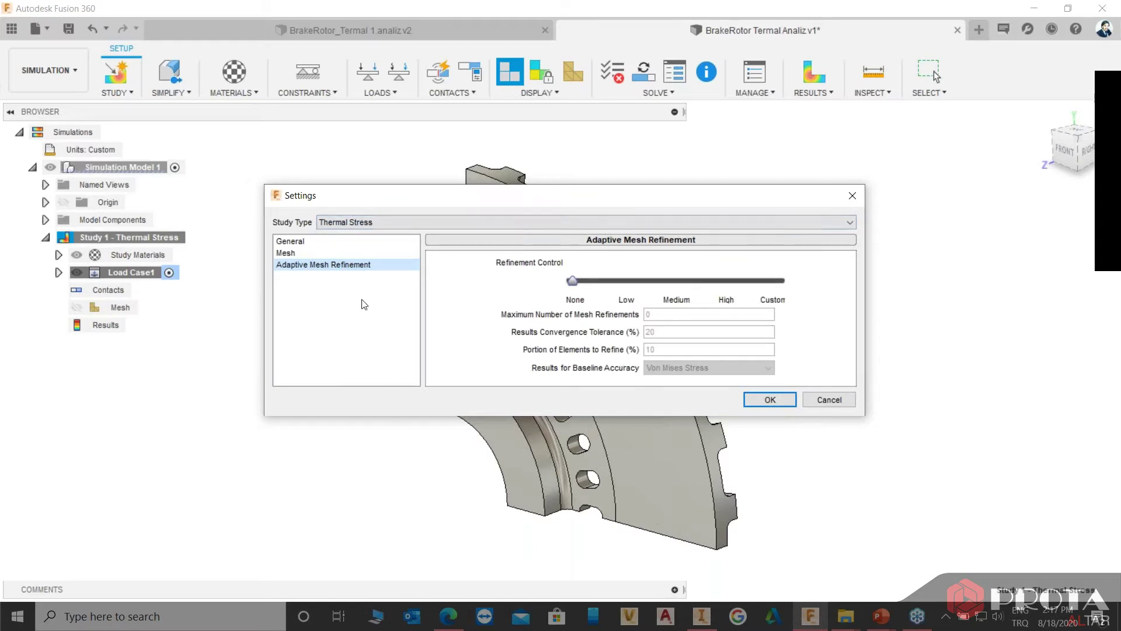
left_click(307, 251)
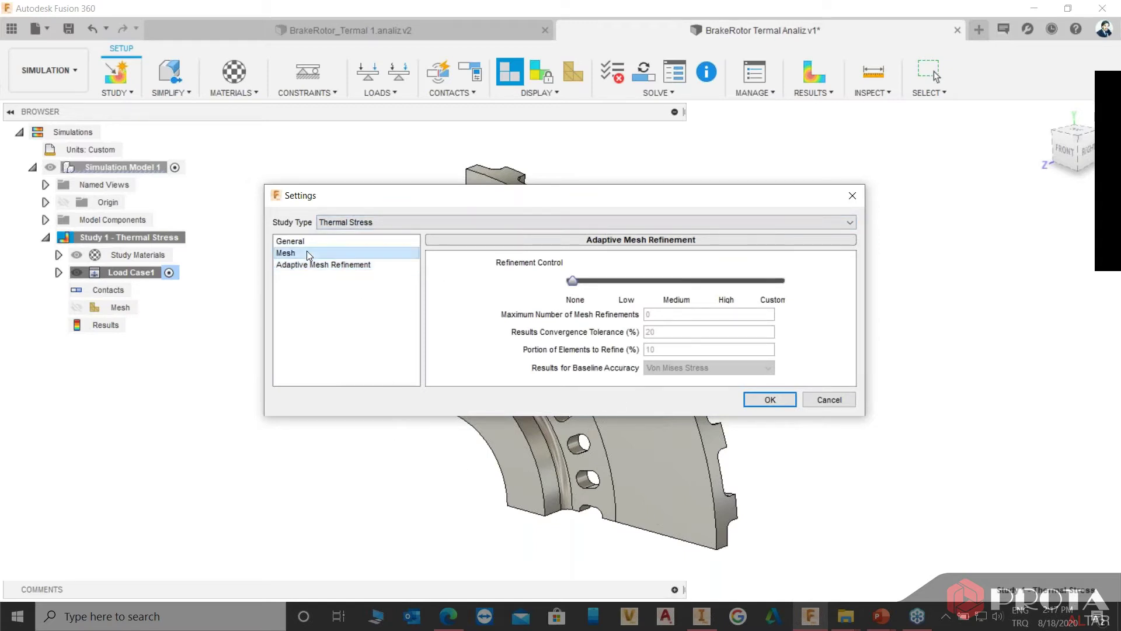
left_click(786, 402)
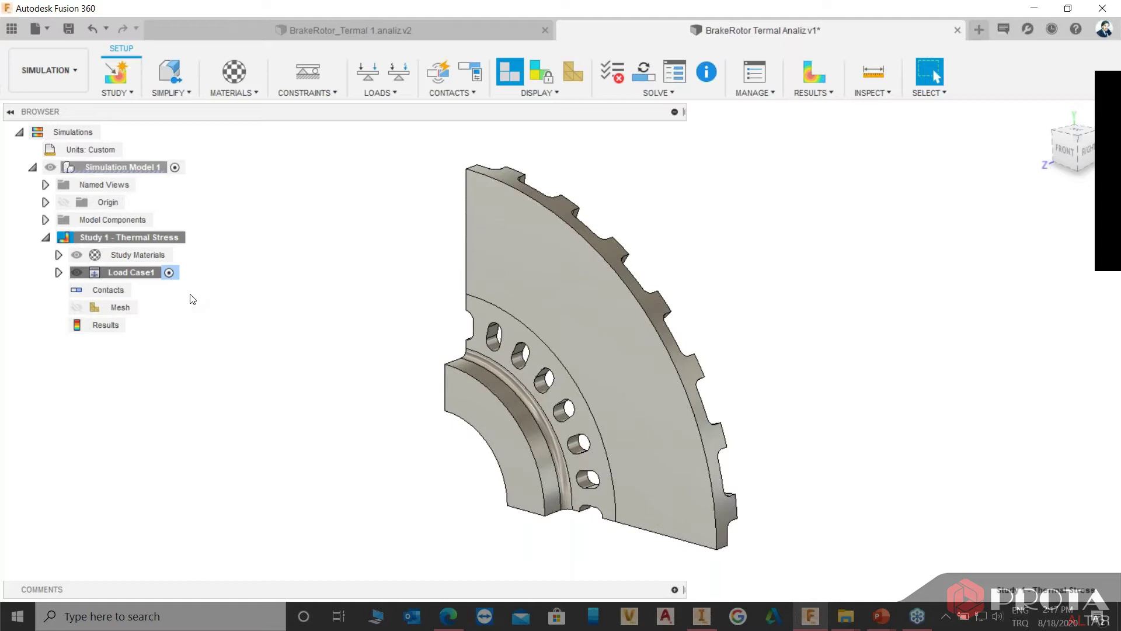
Review the custom length and force units (mm, N) and accept them unchanged.
left_click(129, 237)
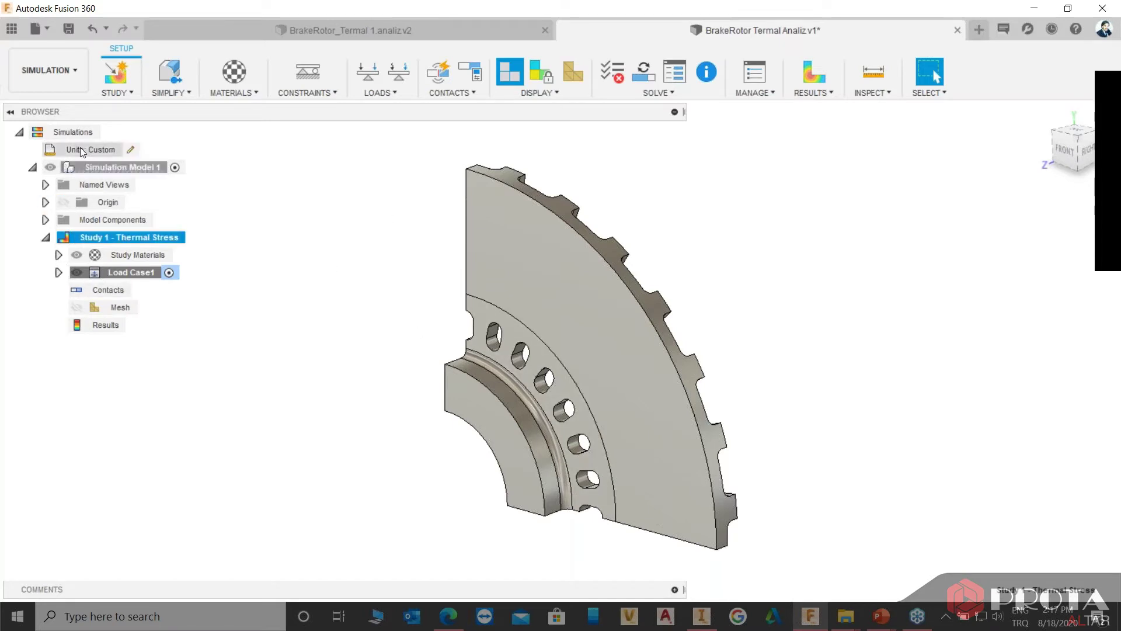
left_click(131, 149)
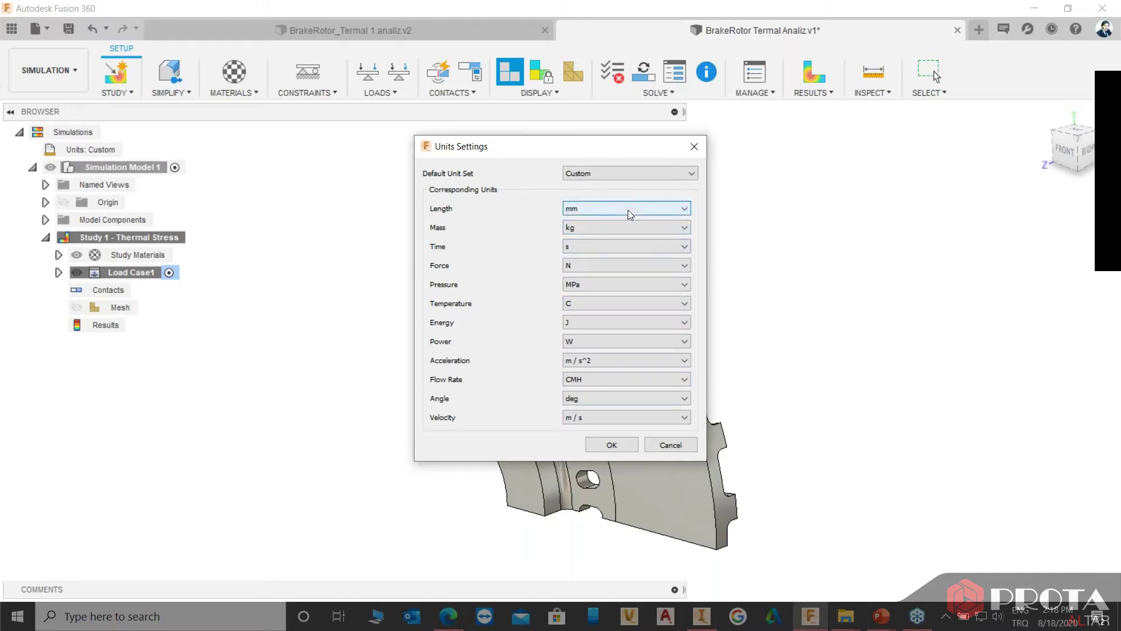
left_click(628, 209)
left_click(533, 226)
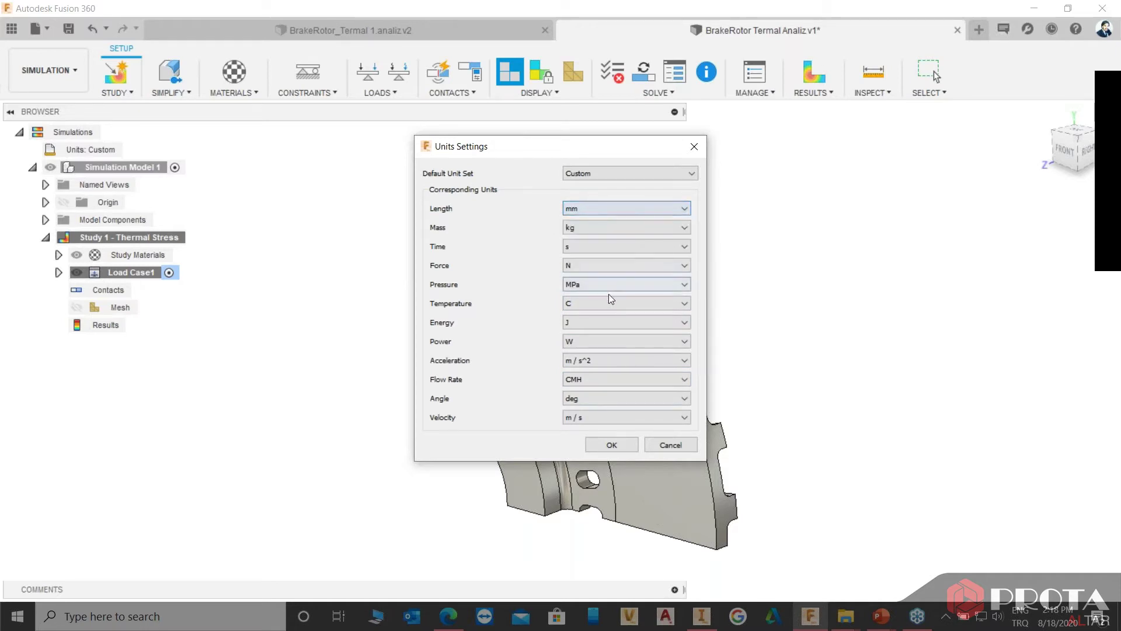
left_click(614, 268)
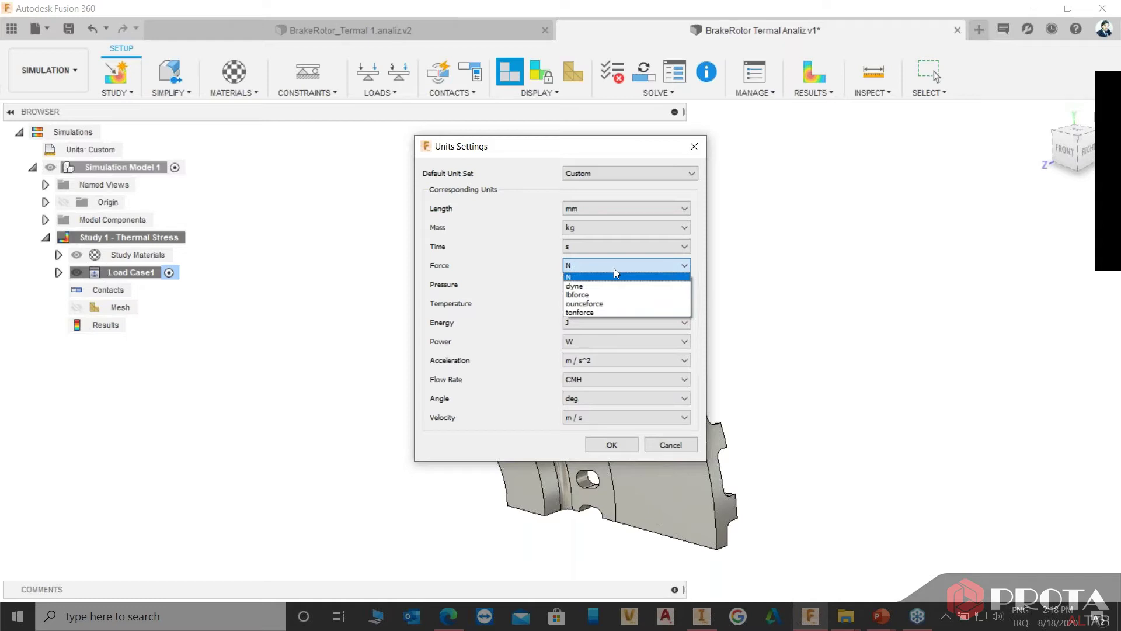
left_click(535, 276)
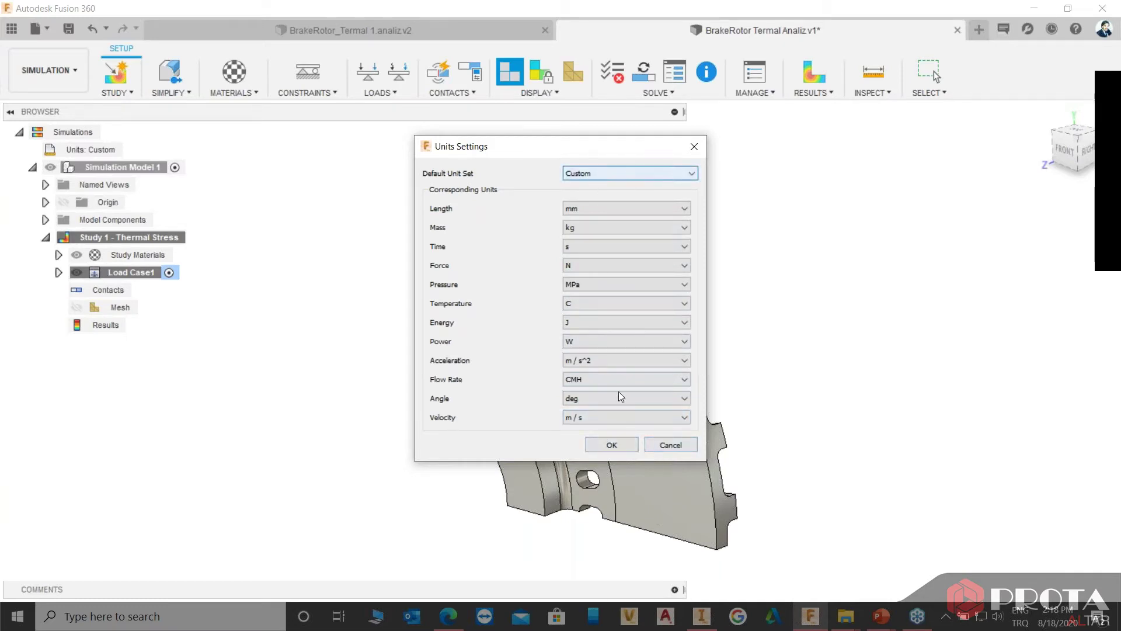
left_click(622, 450)
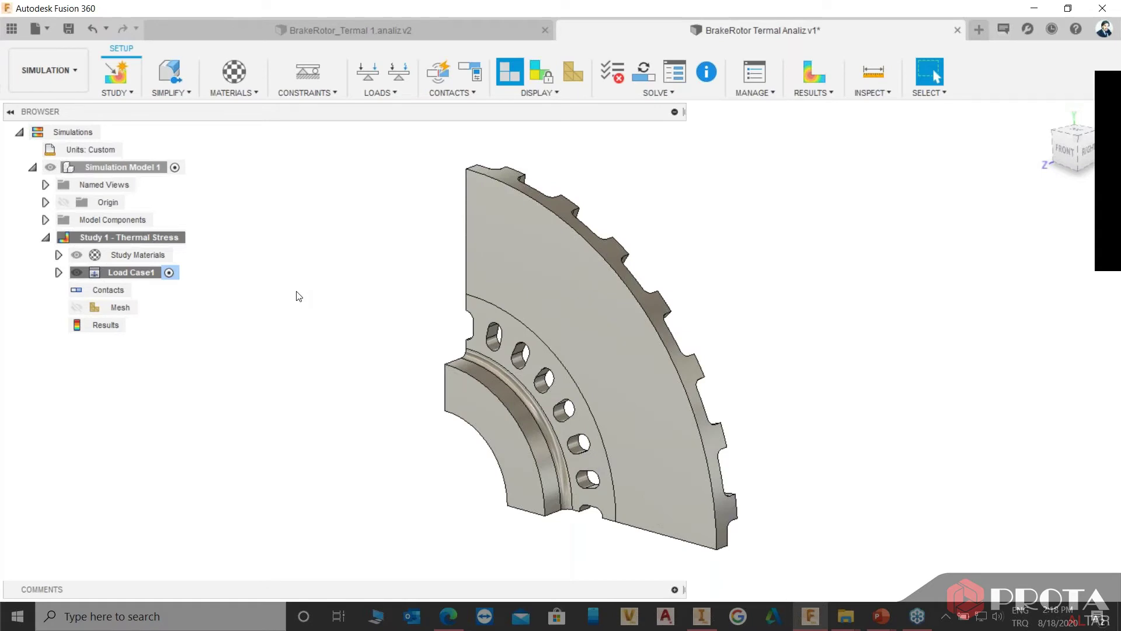
Open the Study Materials table, enlarging it and widening the Name column.
left_click(230, 93)
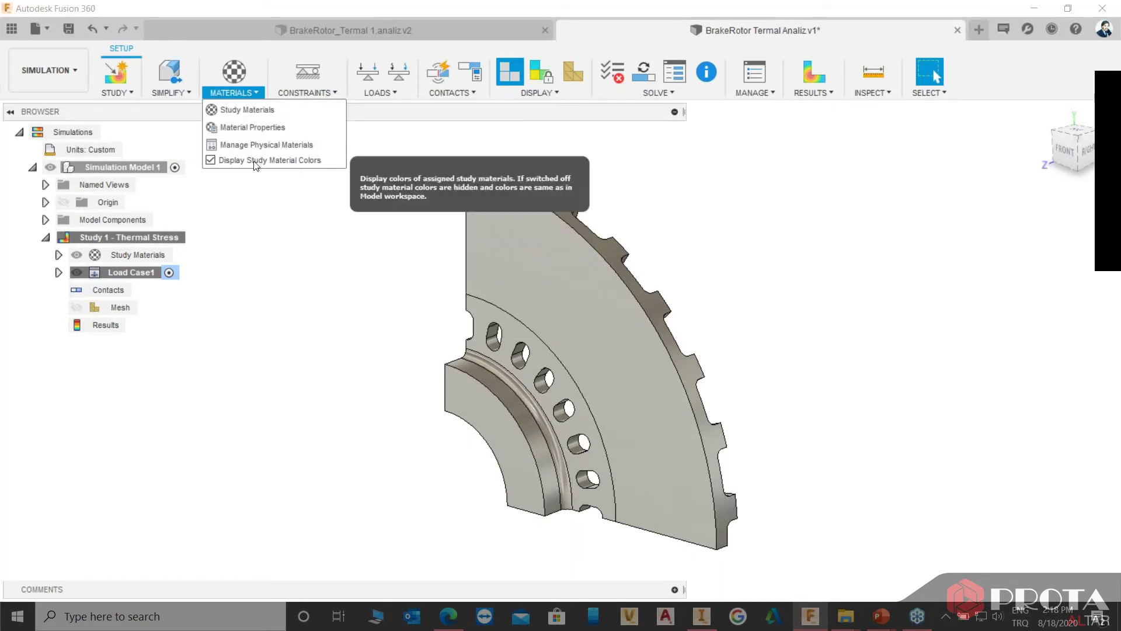
left_click(259, 117)
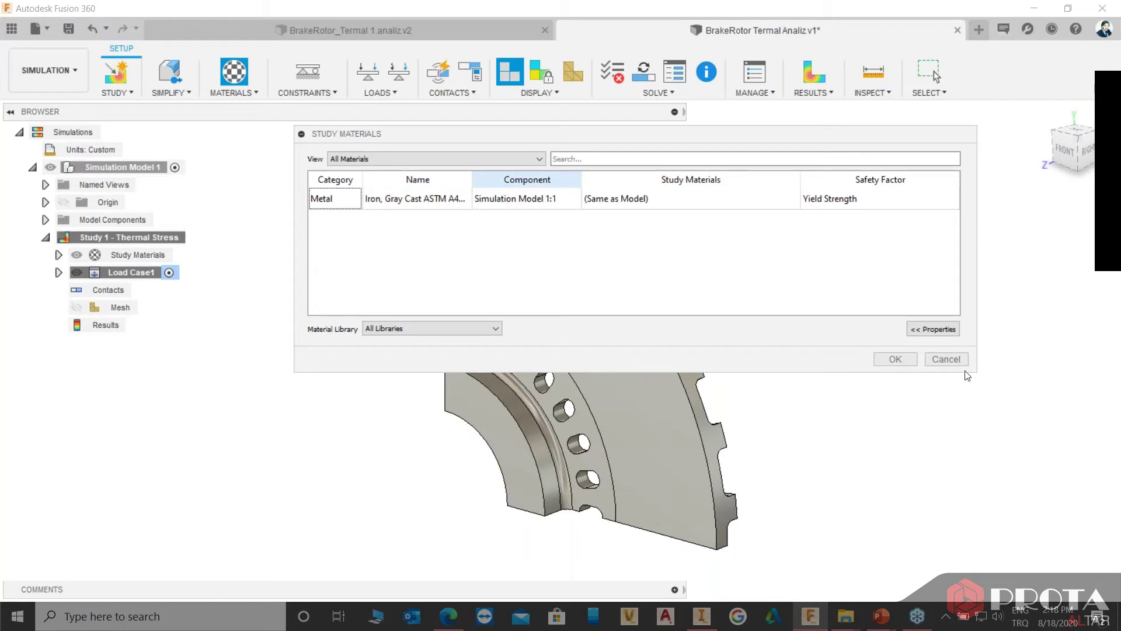
left_click_drag(979, 374, 1118, 465)
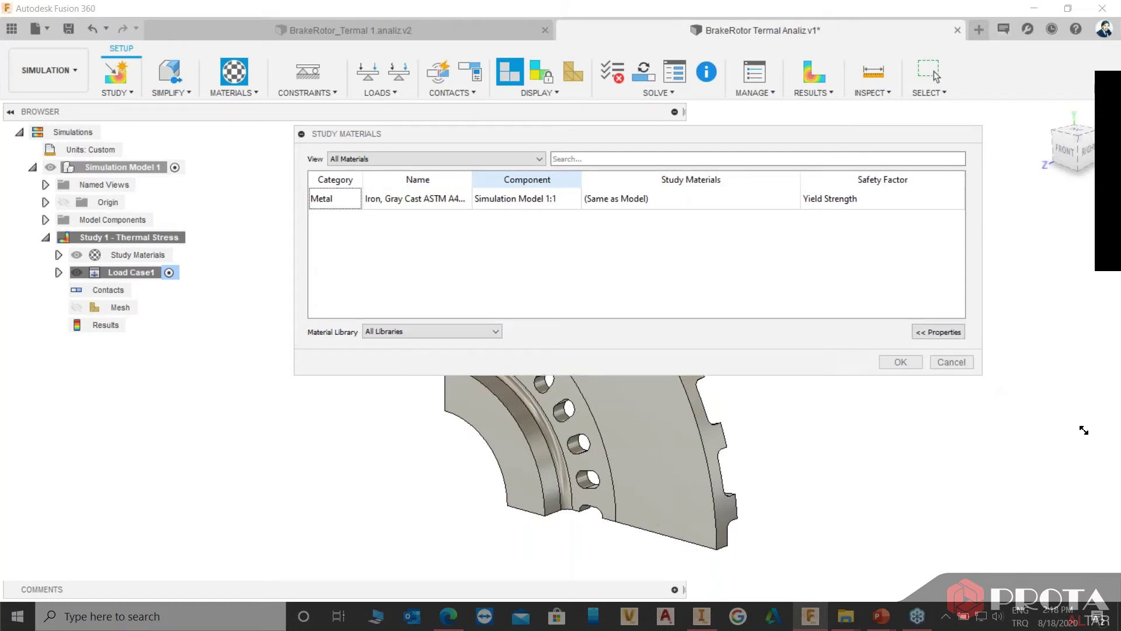
left_click_drag(542, 137, 413, 160)
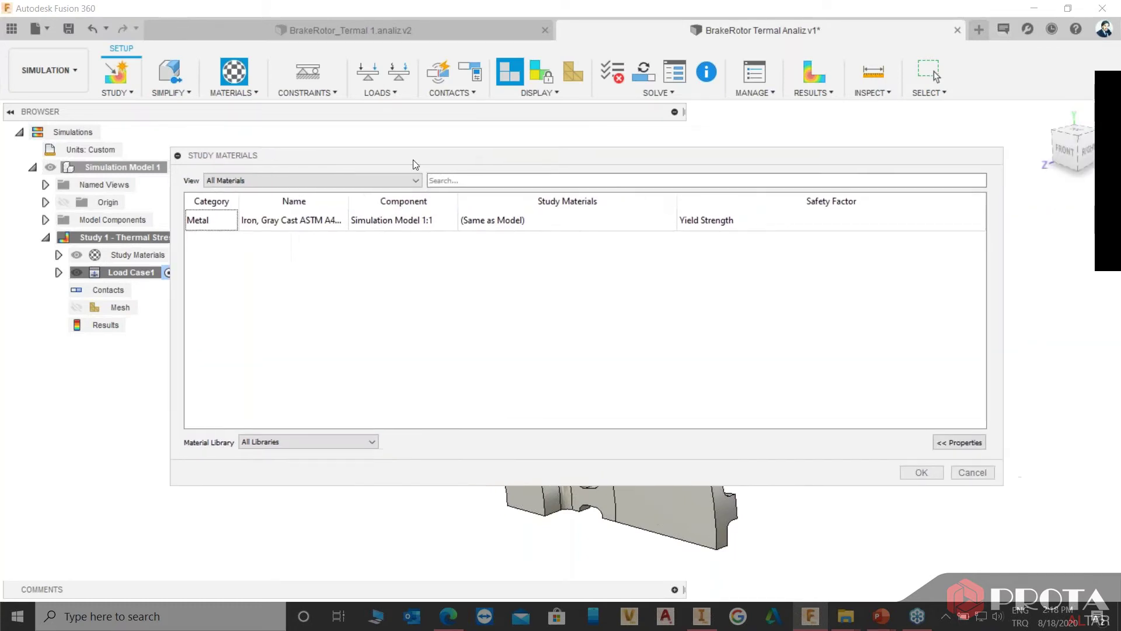
left_click_drag(344, 202, 382, 201)
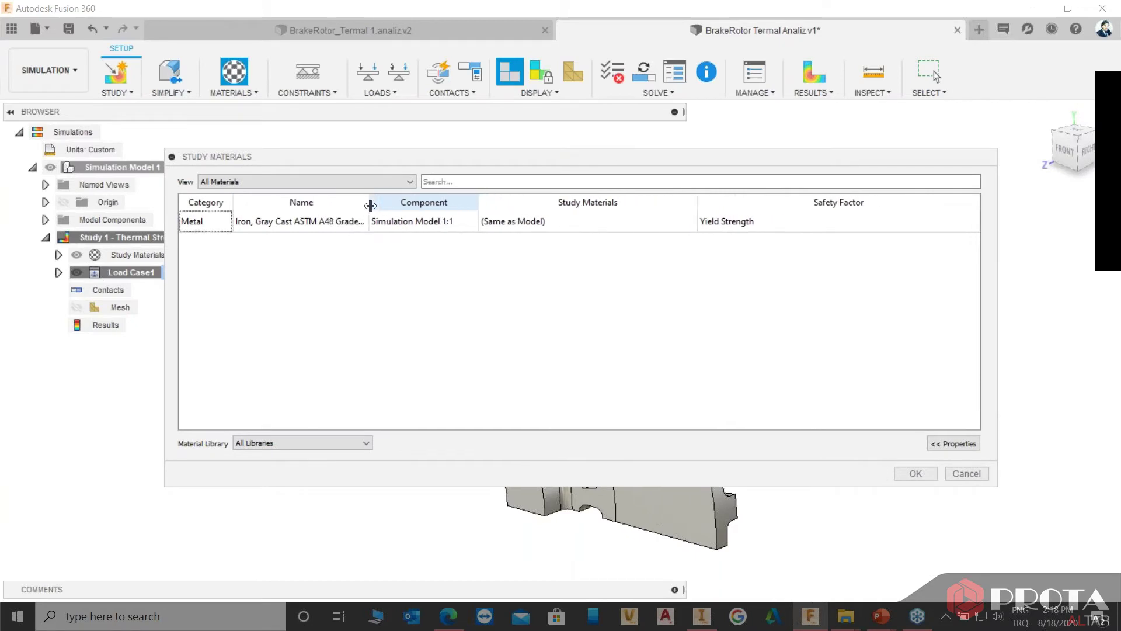
left_click(328, 227)
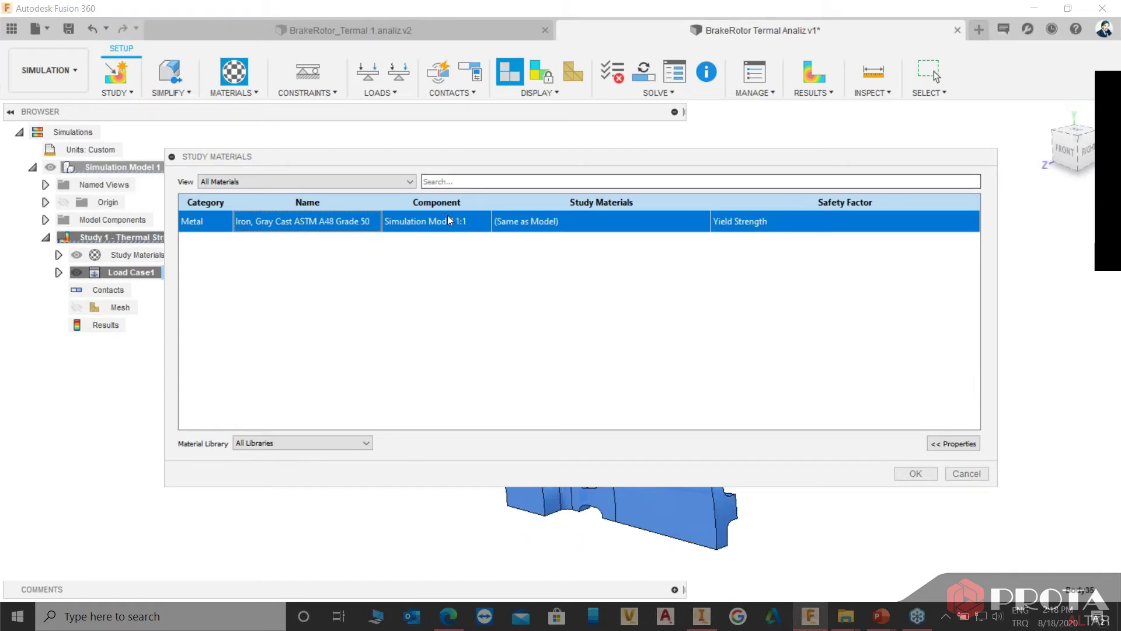
left_click(552, 233)
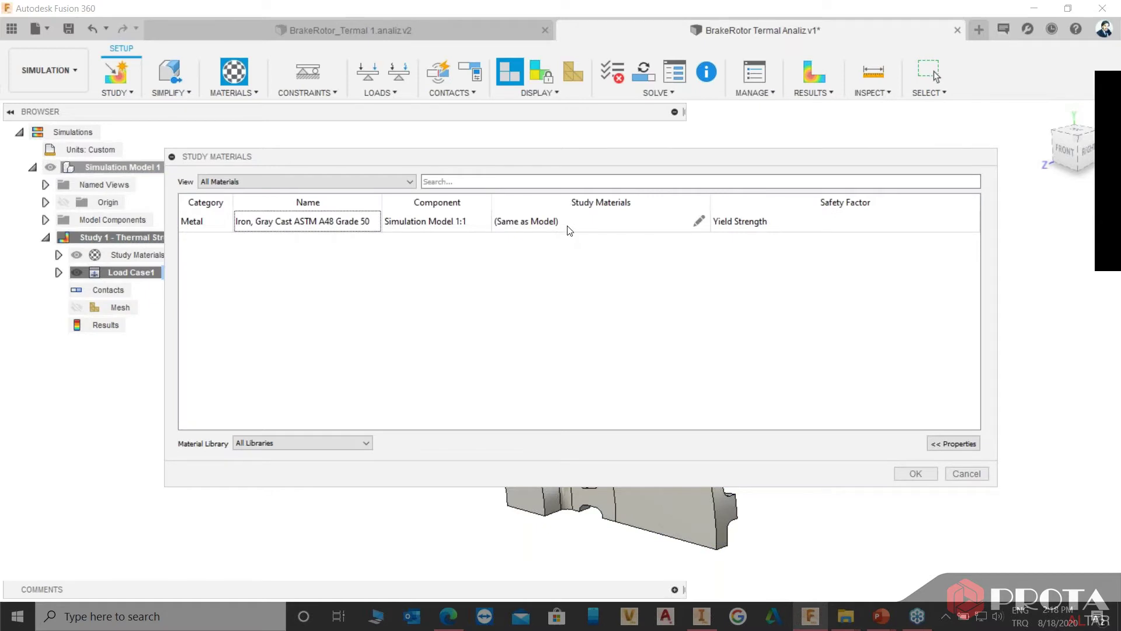
Set the rotor's study material to Iron, Gray Cast ASTM A48 Grade 20.
left_click(568, 229)
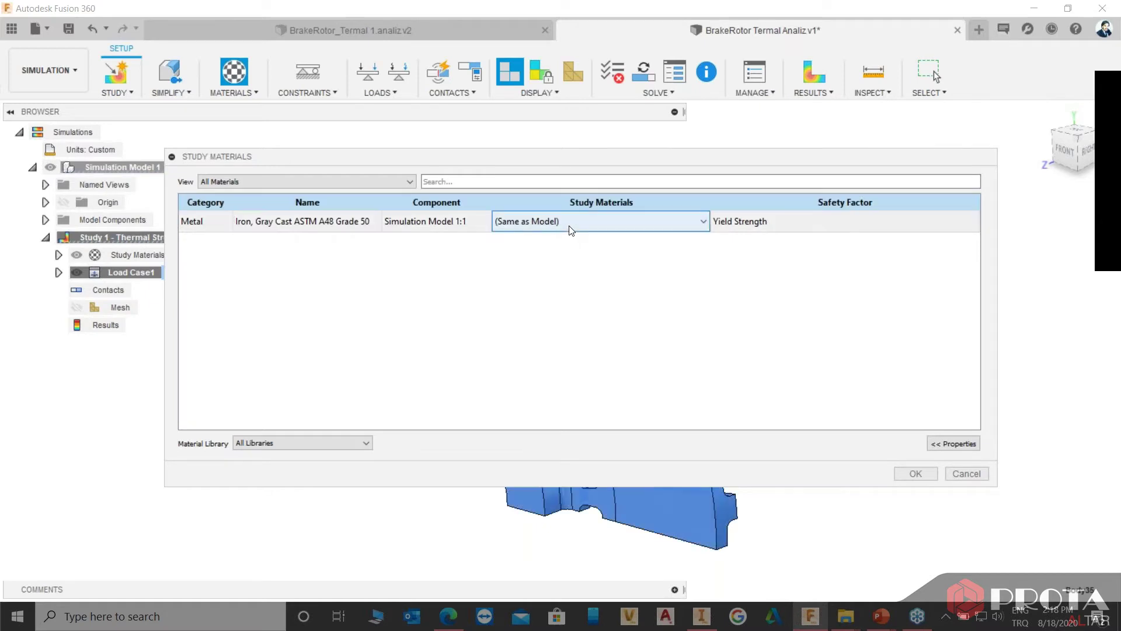
left_click(527, 225)
scroll(606, 339, "down", 5)
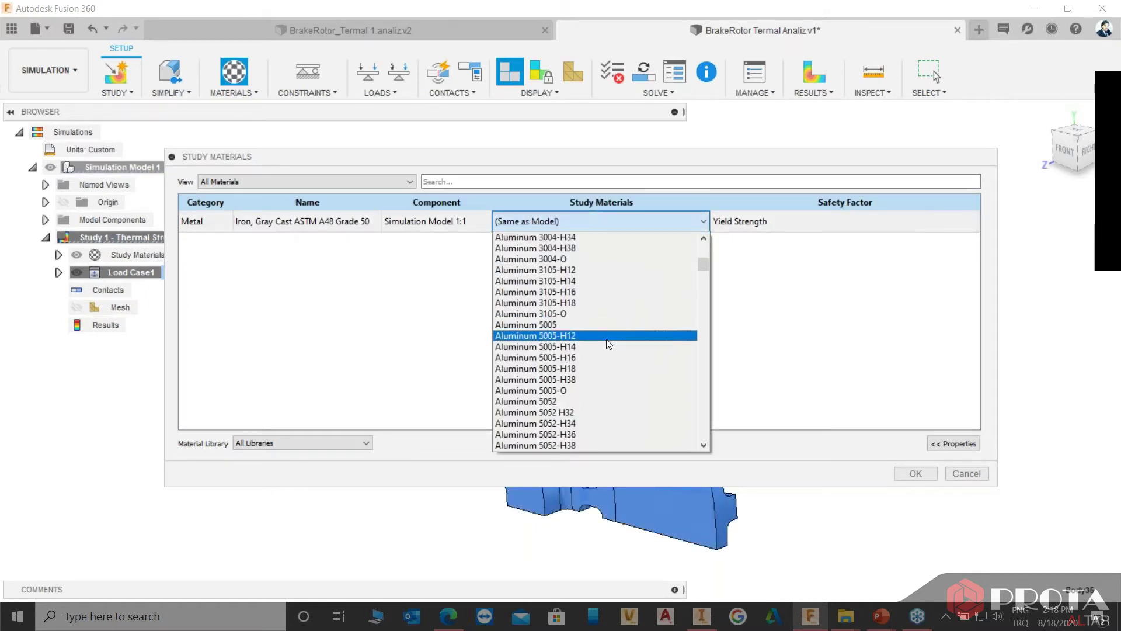
scroll(608, 344, "down", 10)
scroll(608, 348, "down", 8)
scroll(602, 357, "down", 10)
scroll(602, 357, "up", 5)
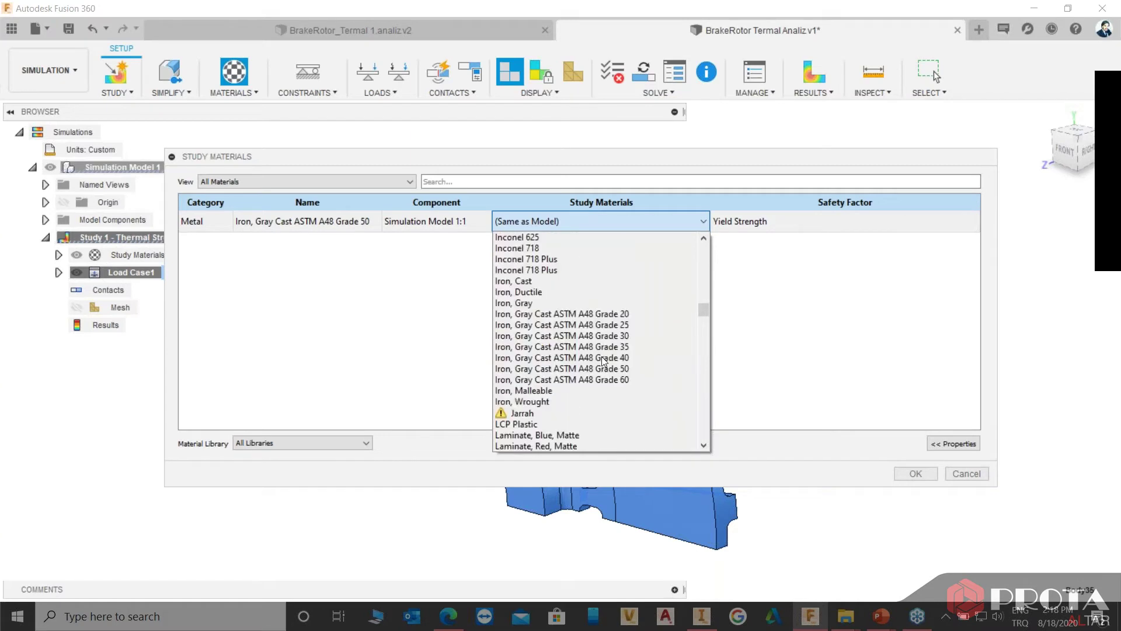
left_click(599, 314)
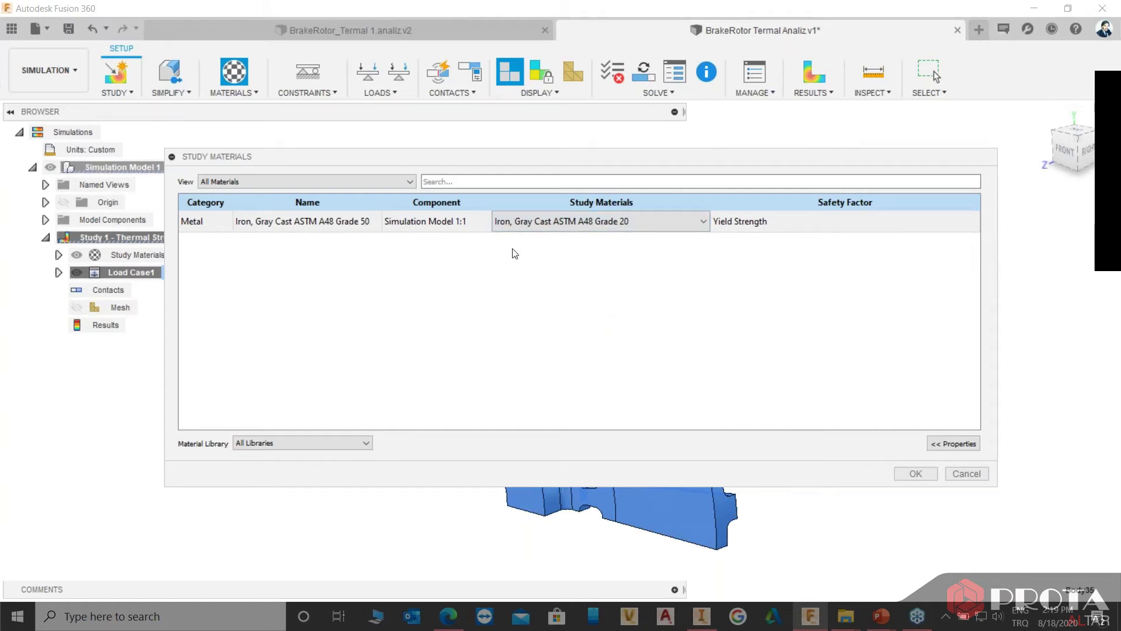
Keep Yield Strength as the safety factor basis, check properties, and accept.
mouse_move(825, 230)
left_click(933, 222)
left_click(967, 221)
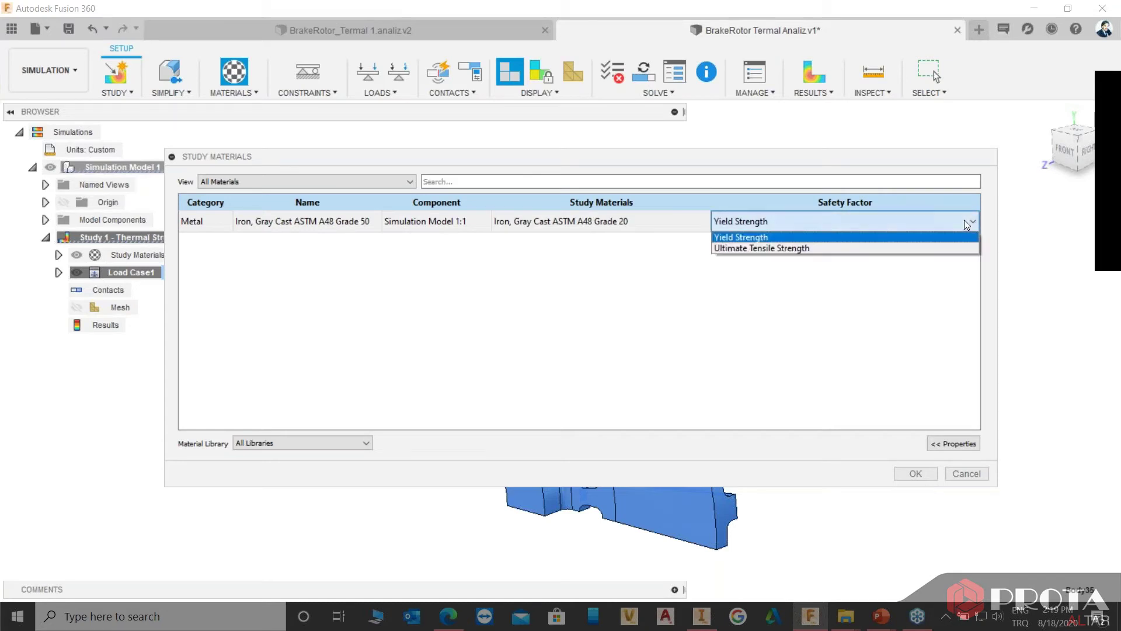
left_click(965, 220)
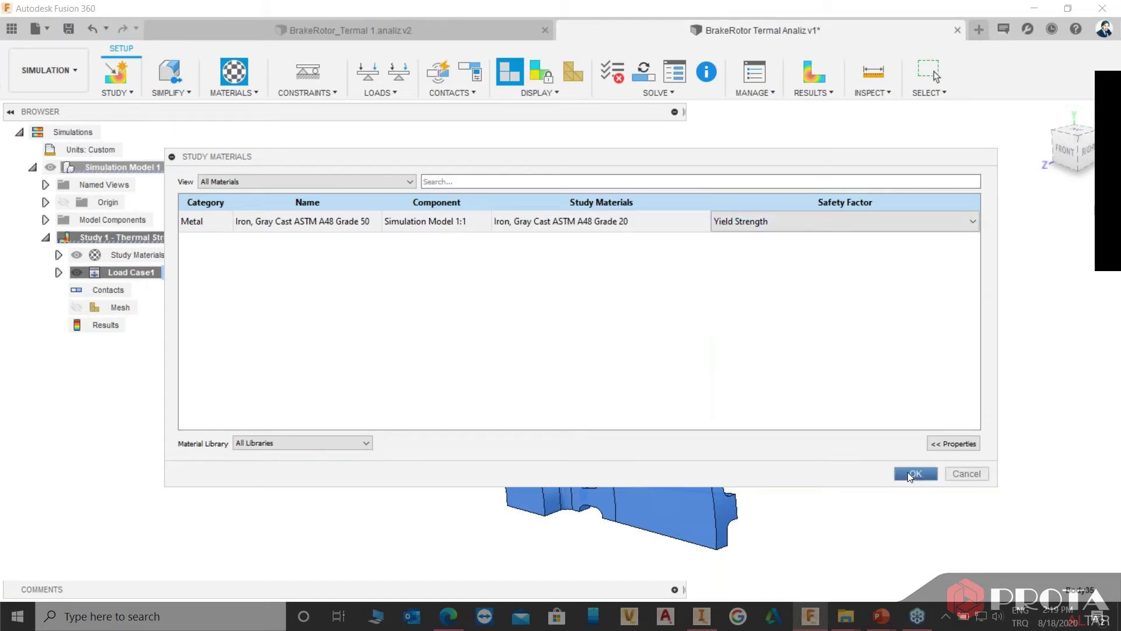
left_click(946, 449)
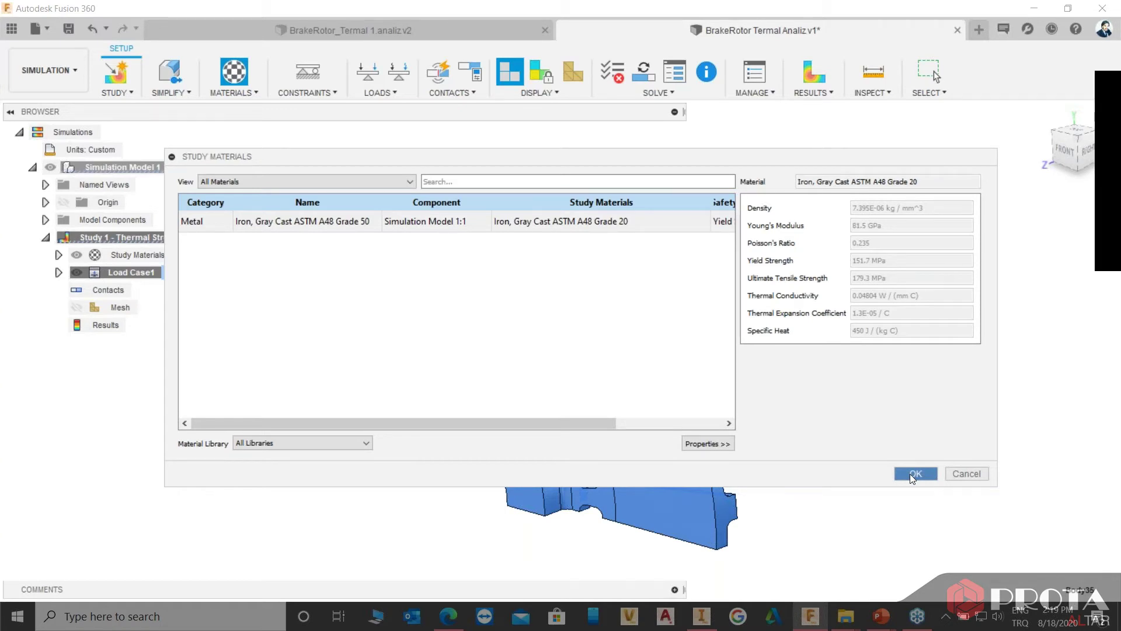
left_click(914, 476)
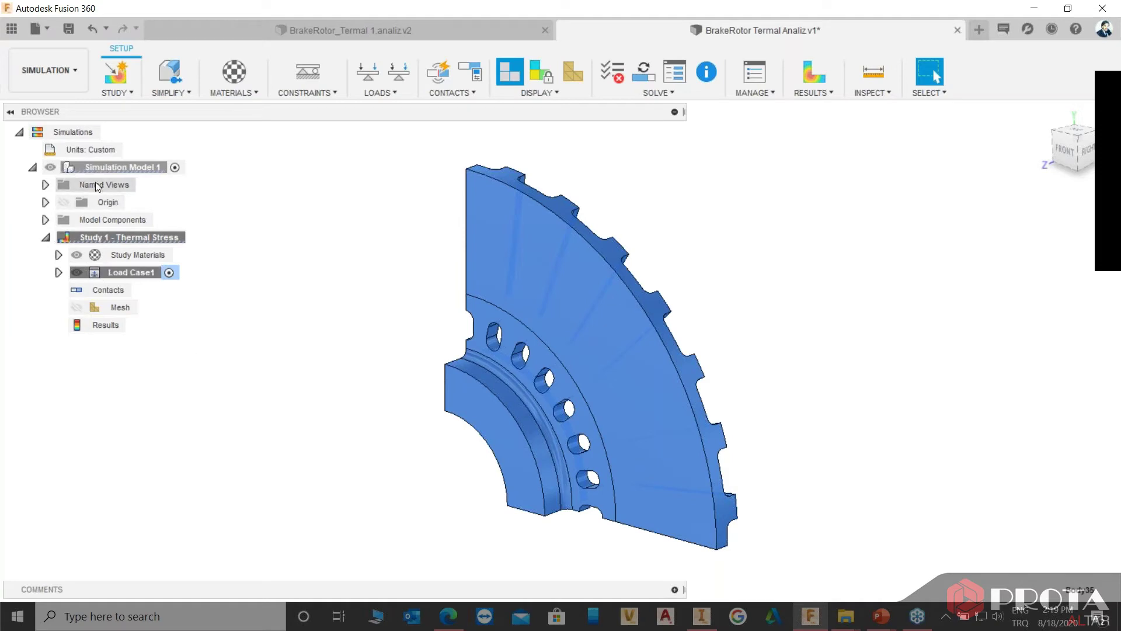
mouse_move(128, 238)
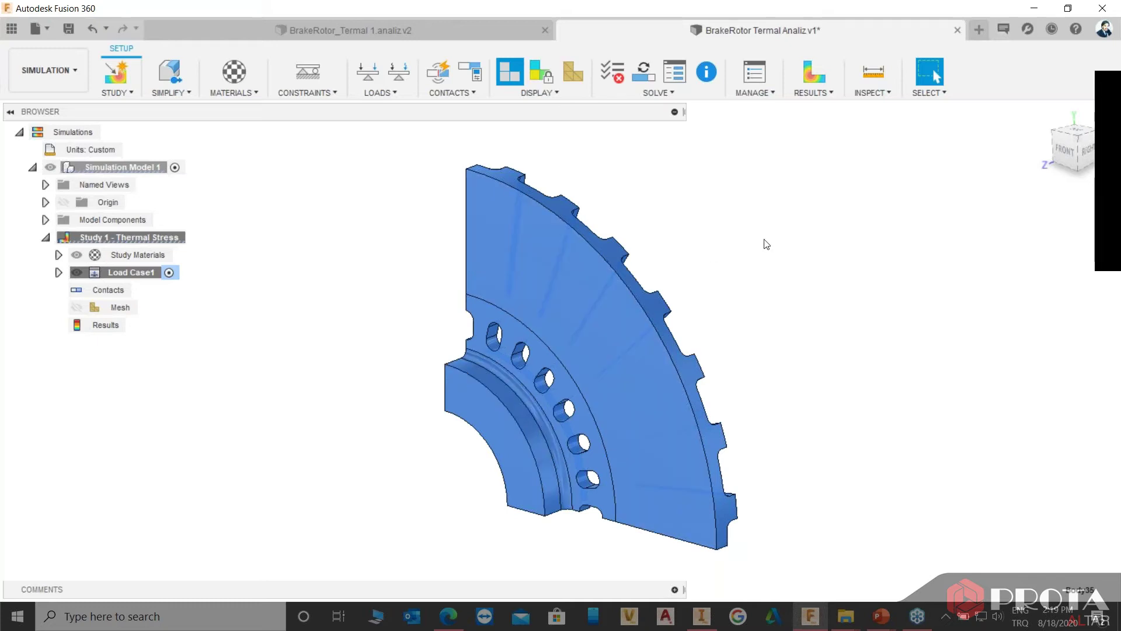
mouse_move(626, 213)
middle_mouse_down("shift")
mouse_move(819, 190)
mouse_move(898, 197)
mouse_move(879, 288)
mouse_move(862, 306)
mouse_move(789, 280)
mouse_move(672, 272)
mouse_move(596, 386)
mouse_move(546, 528)
middle_mouse_up("shift")
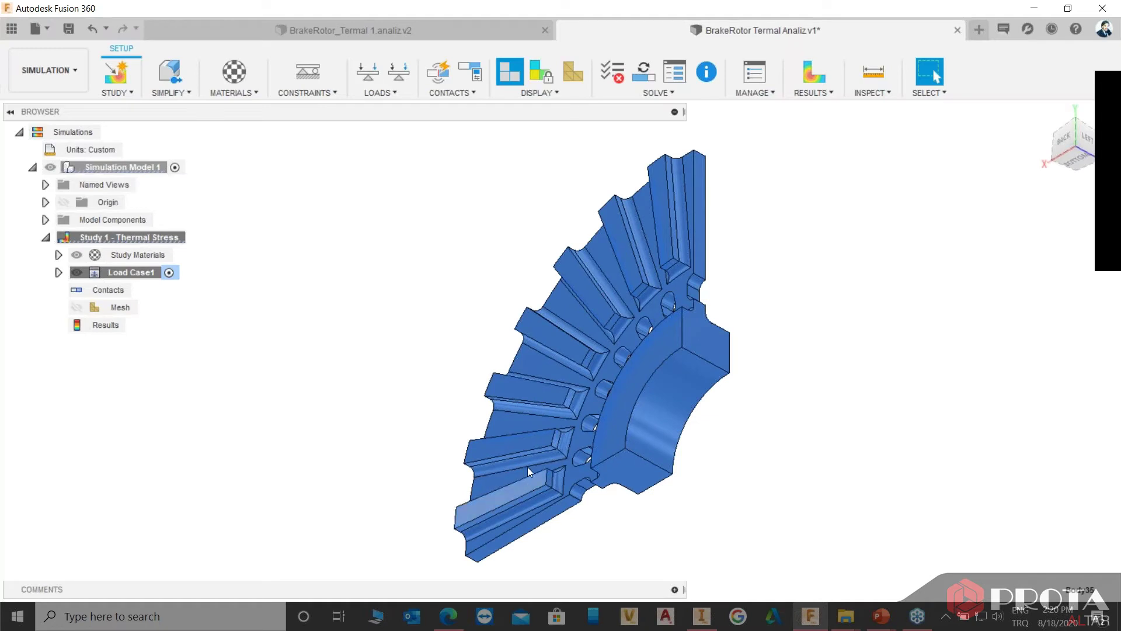
mouse_move(781, 243)
middle_mouse_down("shift")
mouse_move(746, 251)
mouse_move(751, 293)
mouse_move(667, 306)
mouse_move(731, 250)
middle_mouse_up("shift")
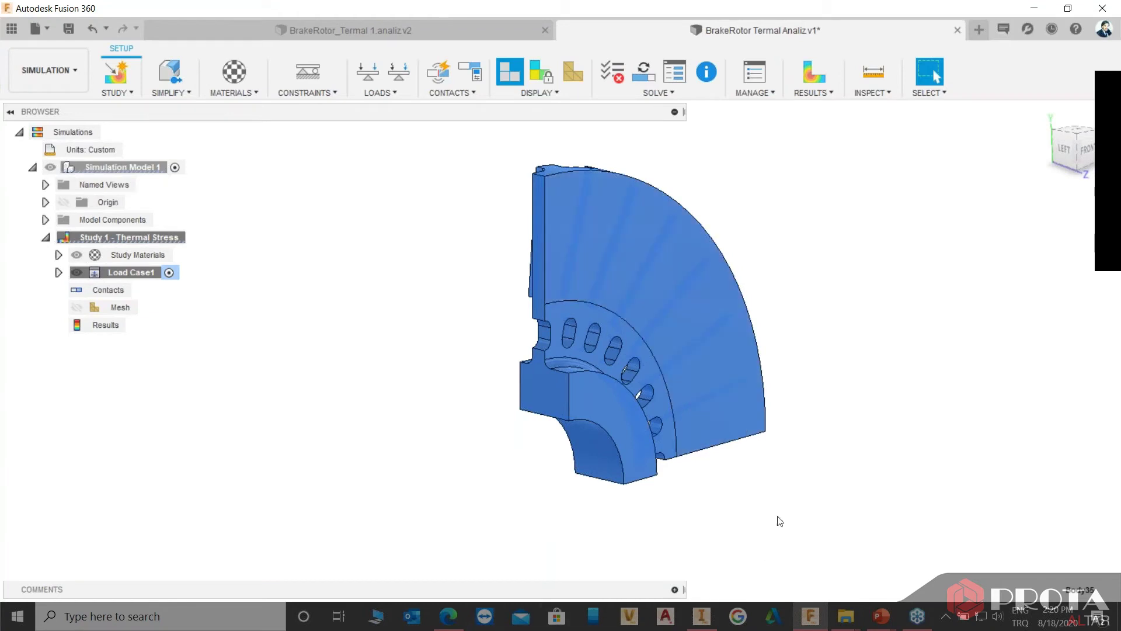
mouse_move(594, 406)
middle_mouse_down()
mouse_move(605, 348)
mouse_move(533, 413)
middle_mouse_up()
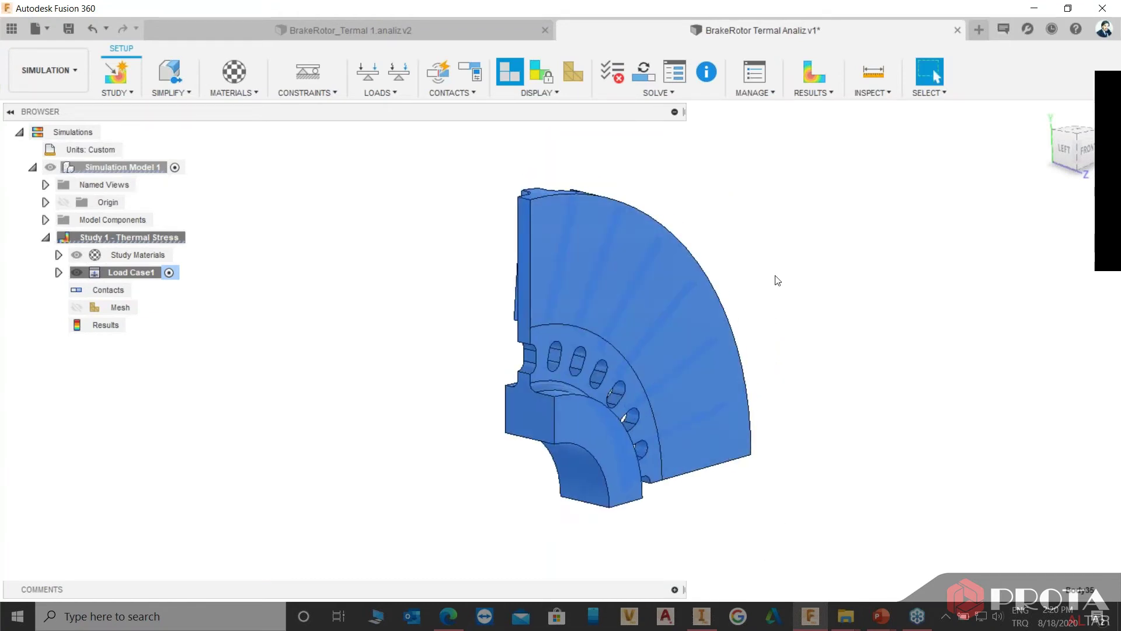
Start a structural constraint targeting the wedge's two side cut faces.
left_click(308, 71)
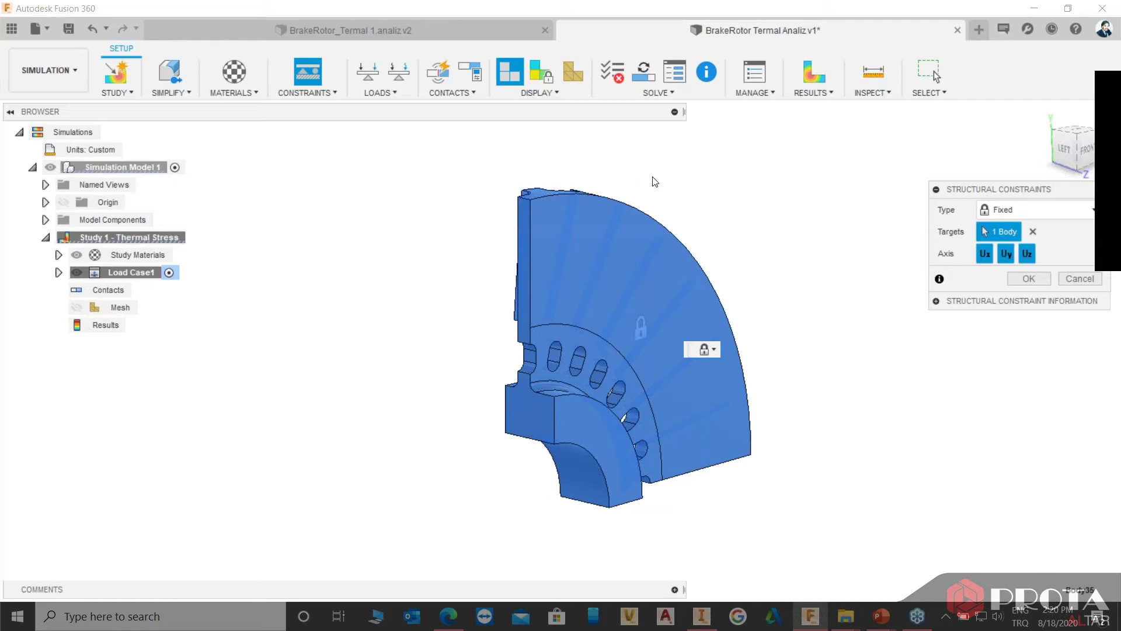
middle_click_drag(829, 275, 822, 276, "shift")
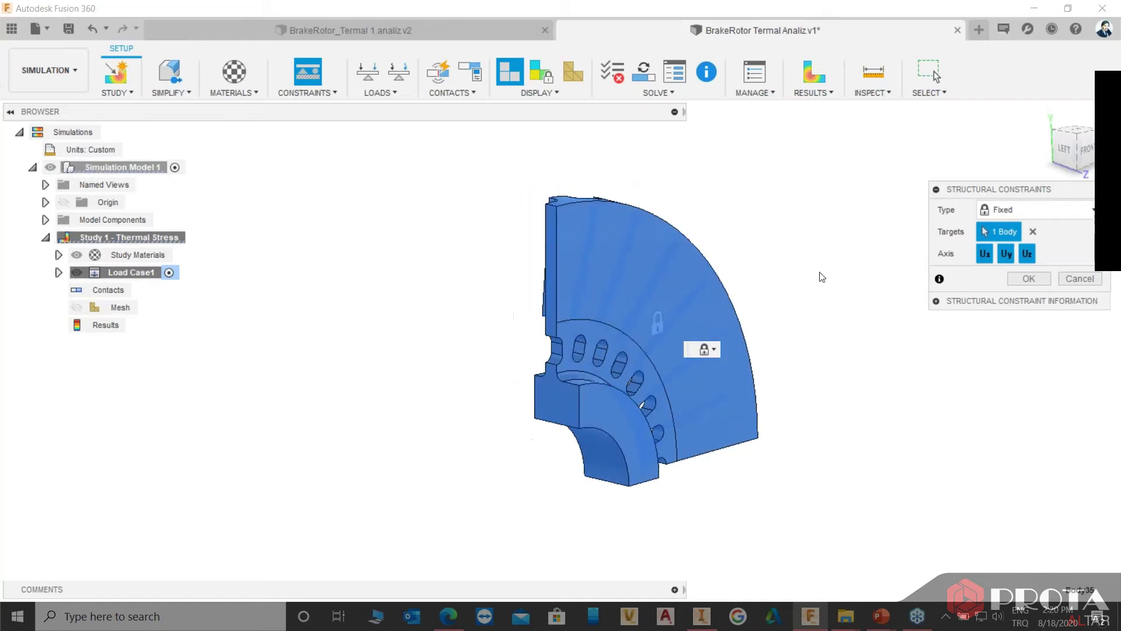
left_click(1078, 128)
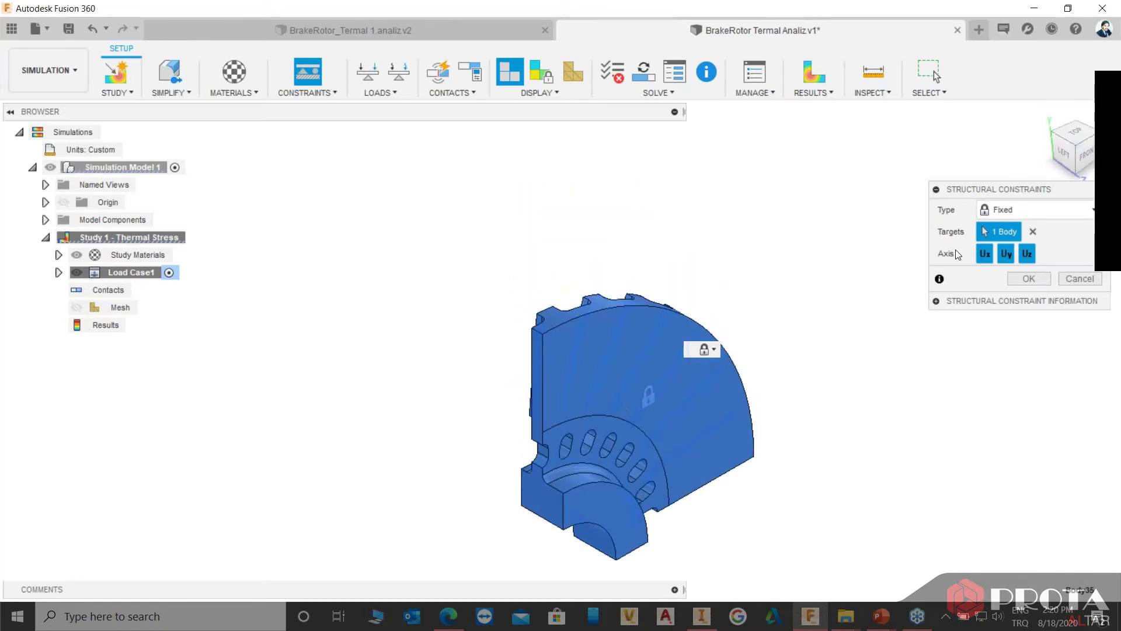
left_click_drag(1004, 188, 941, 274)
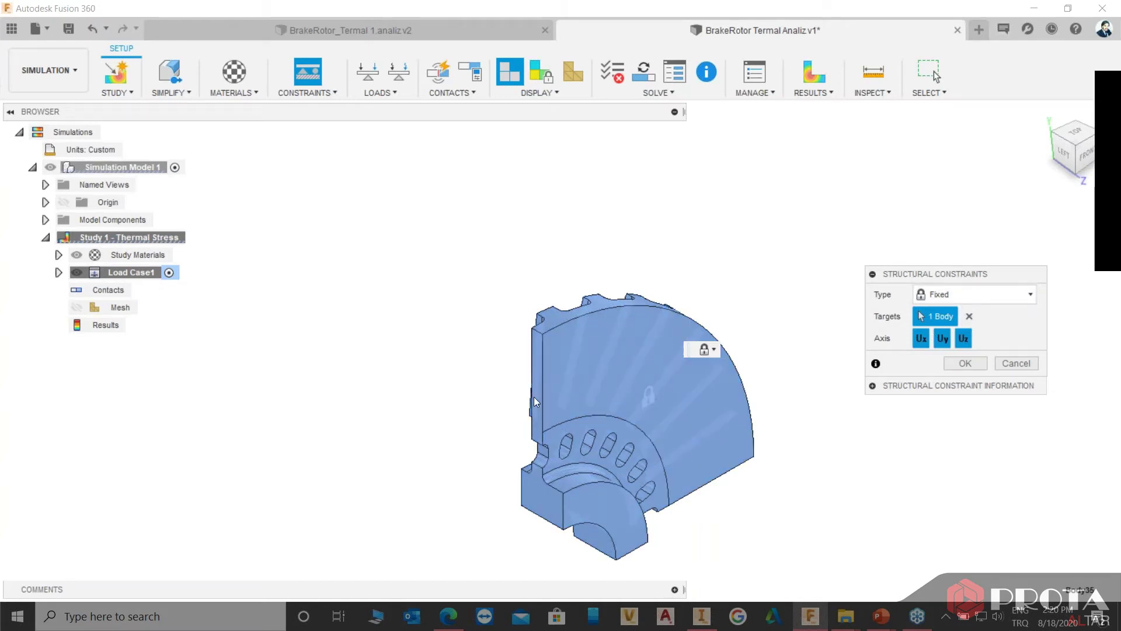
left_click(550, 493)
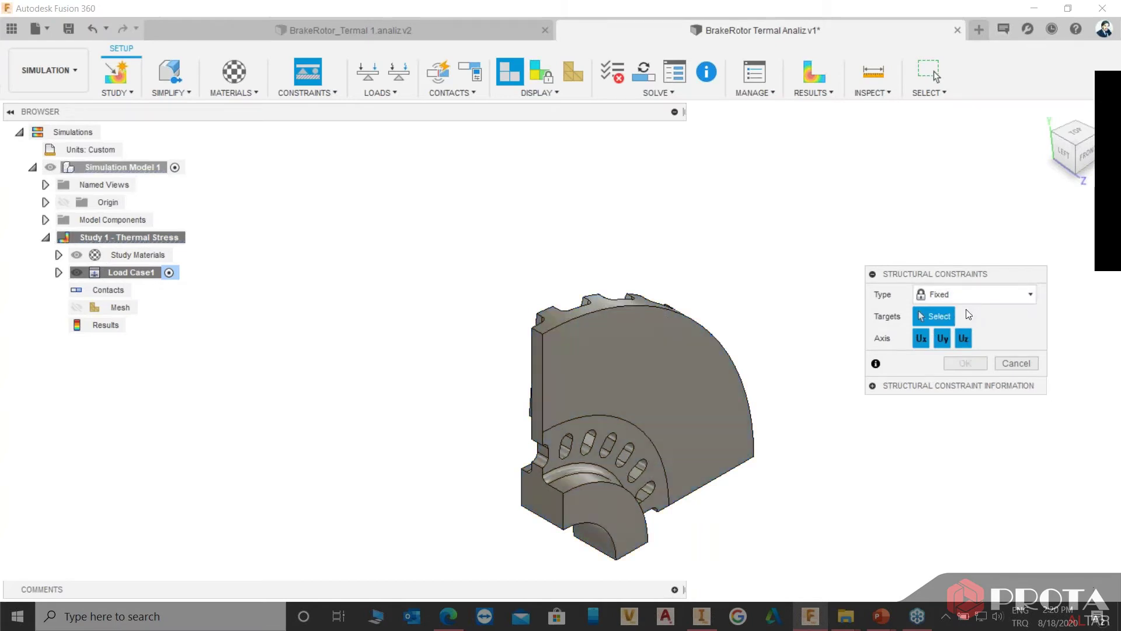
left_click(547, 509)
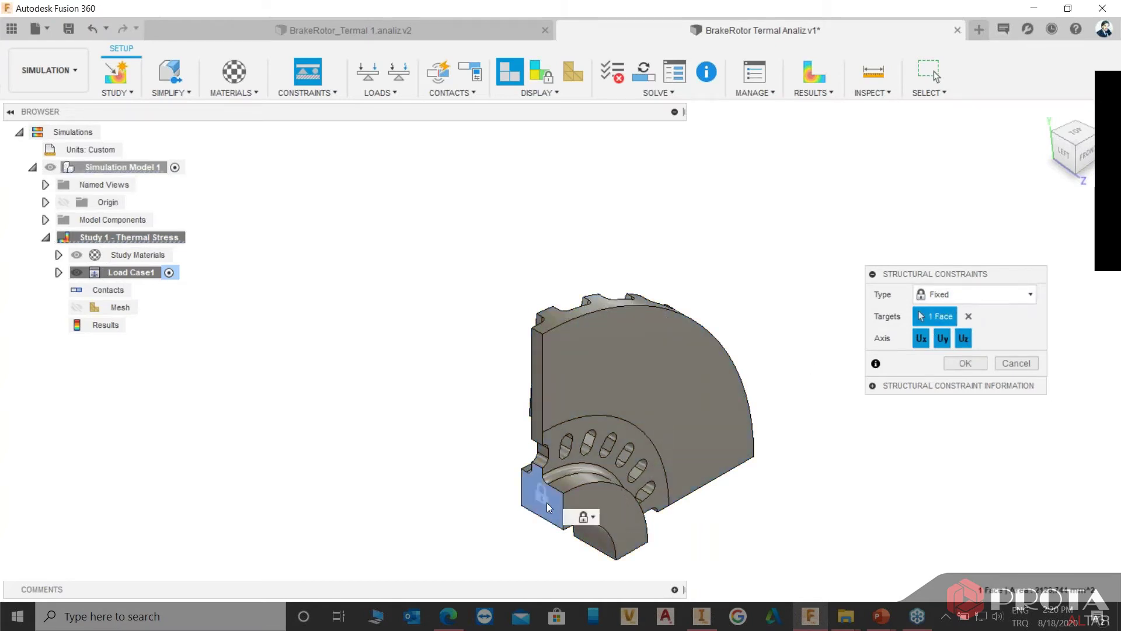
left_click(534, 420)
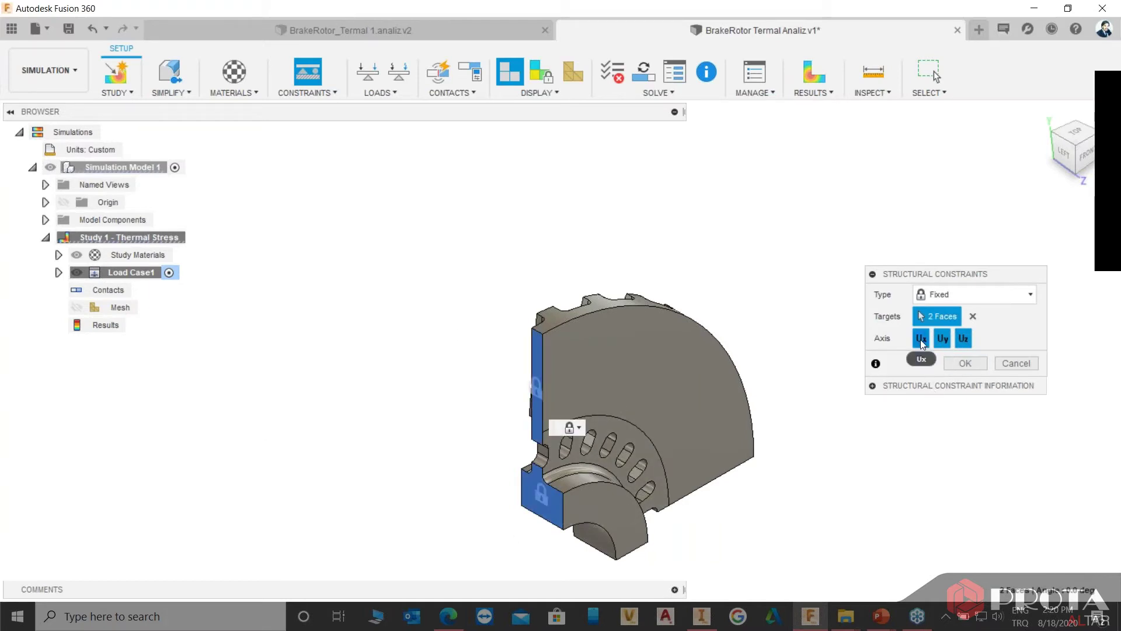
Turn off Uy and Uz so only Ux is fixed, and apply the constraint.
left_click(944, 343)
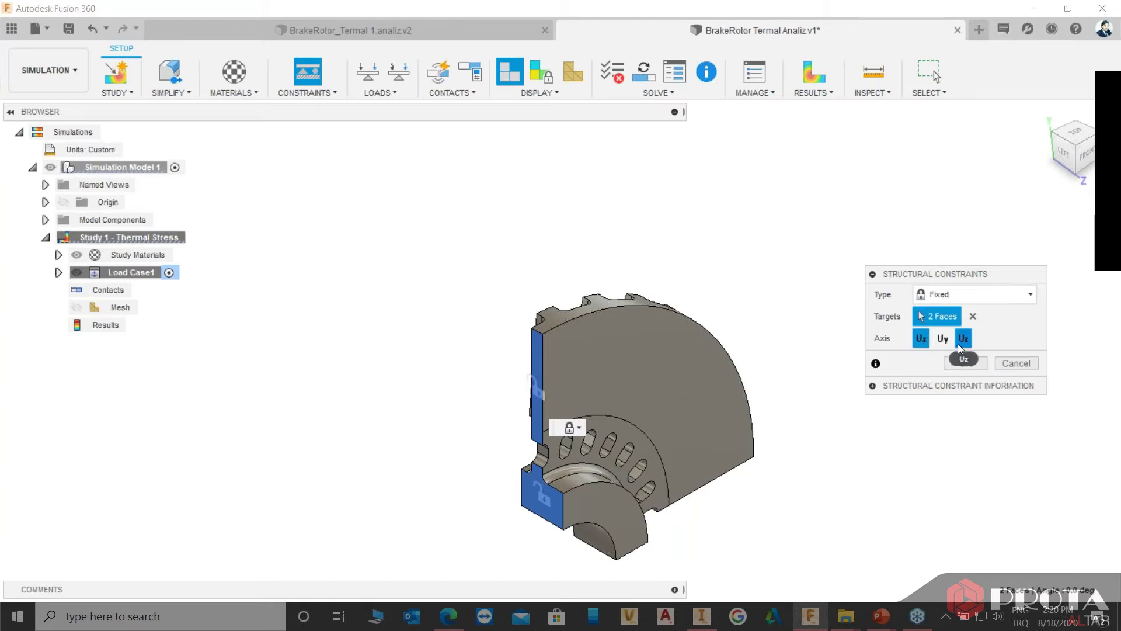
left_click(962, 345)
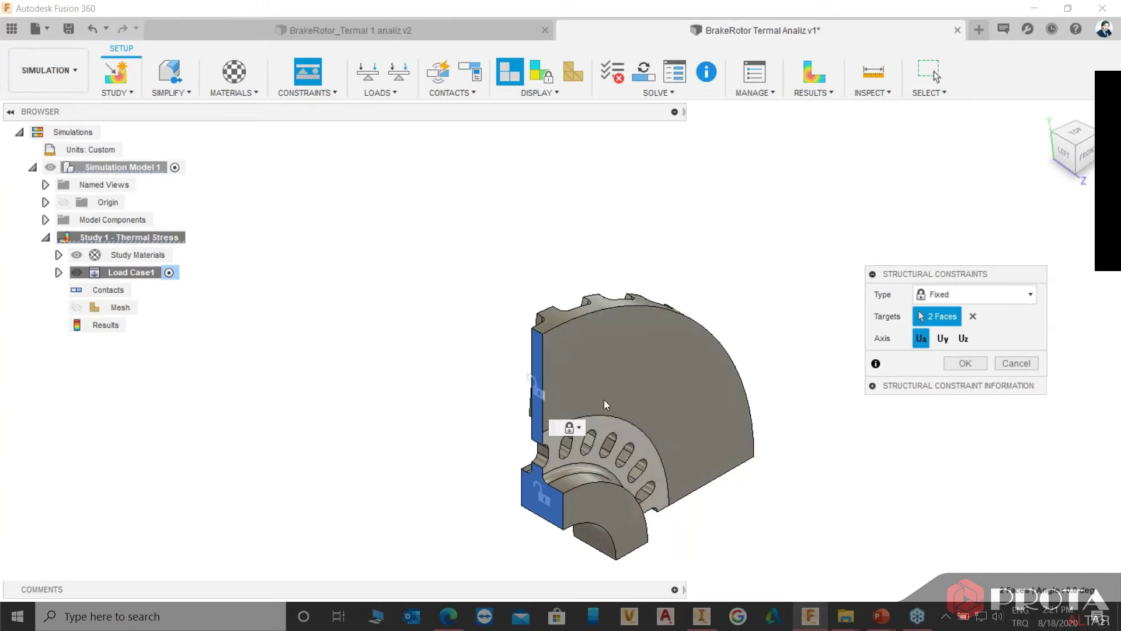
left_click(558, 320)
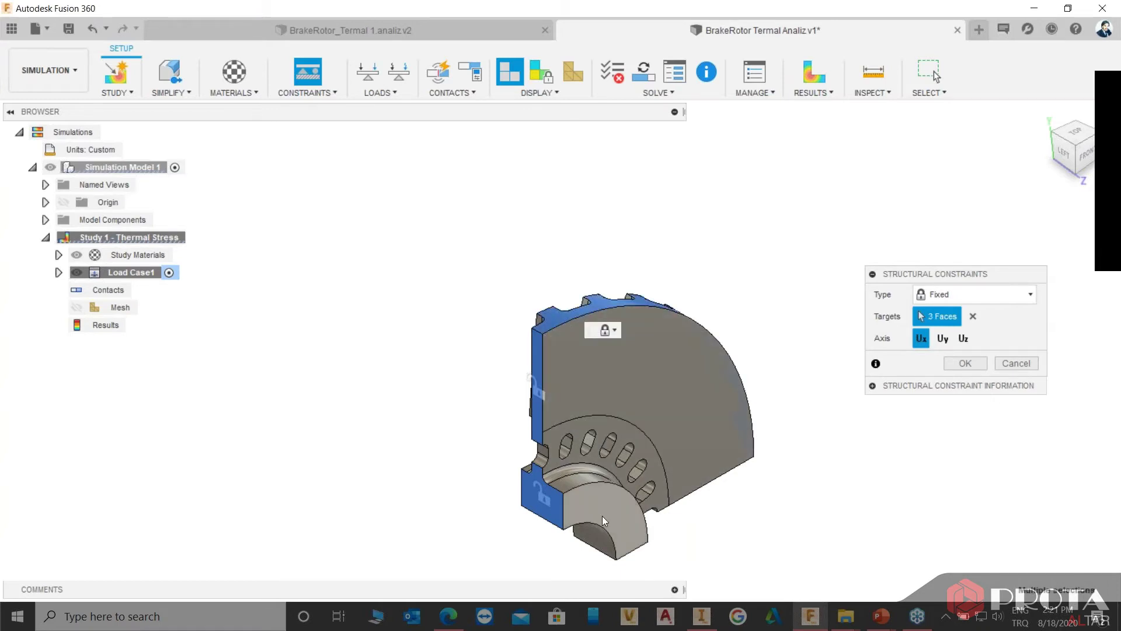
left_click(562, 319)
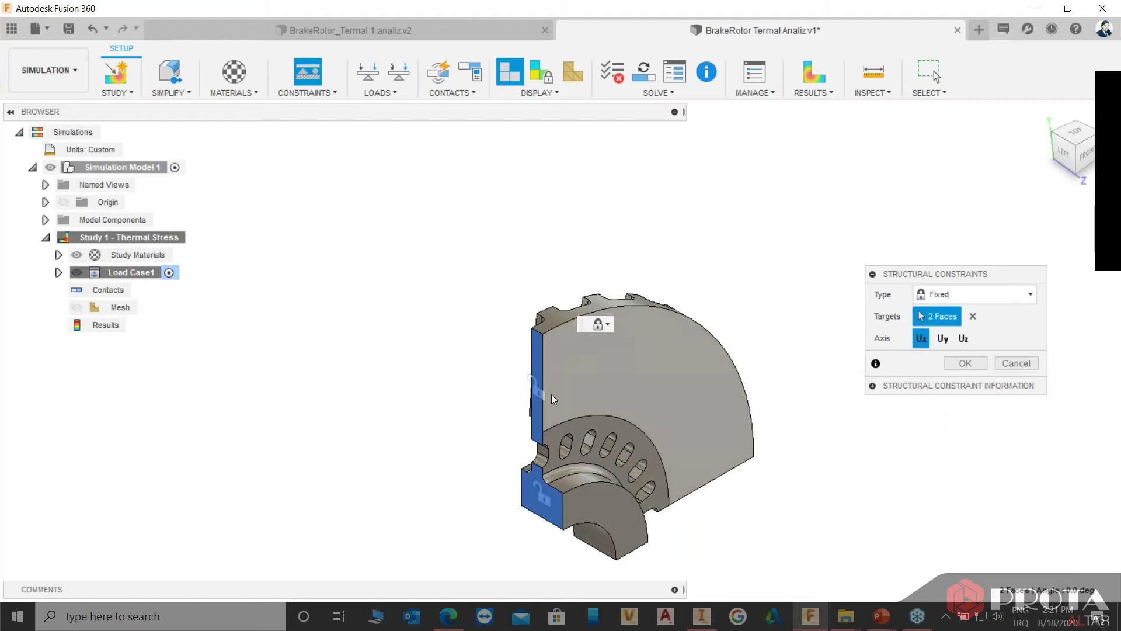
left_click(972, 364)
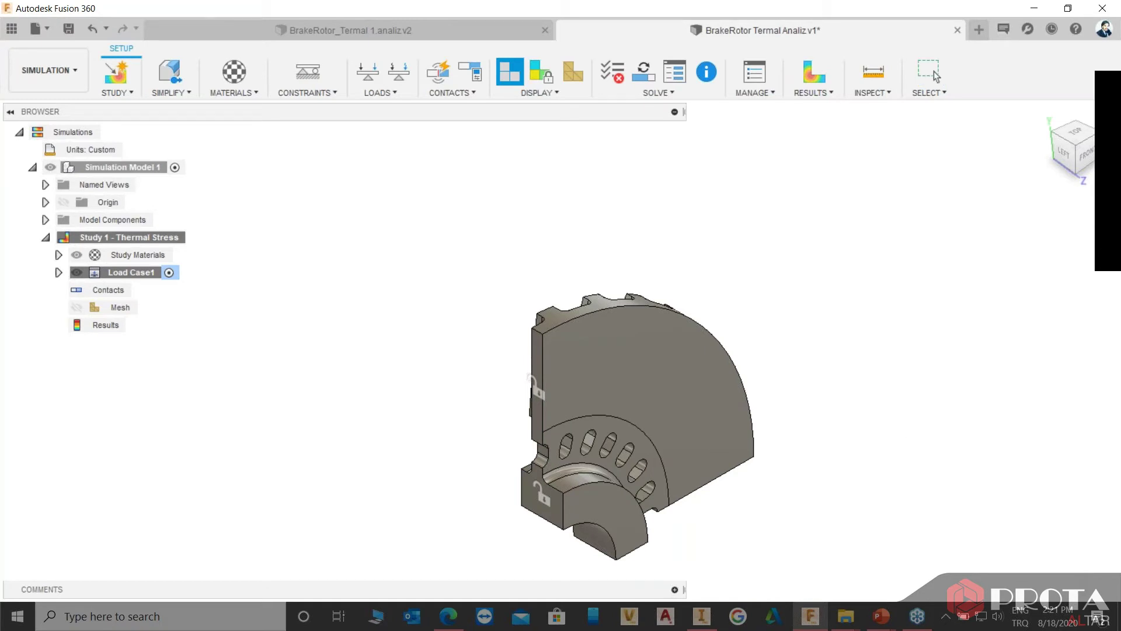
Reorient the rotor to a back corner isometric view that exposes the cut faces.
middle_click_drag(766, 343, 738, 243, "shift")
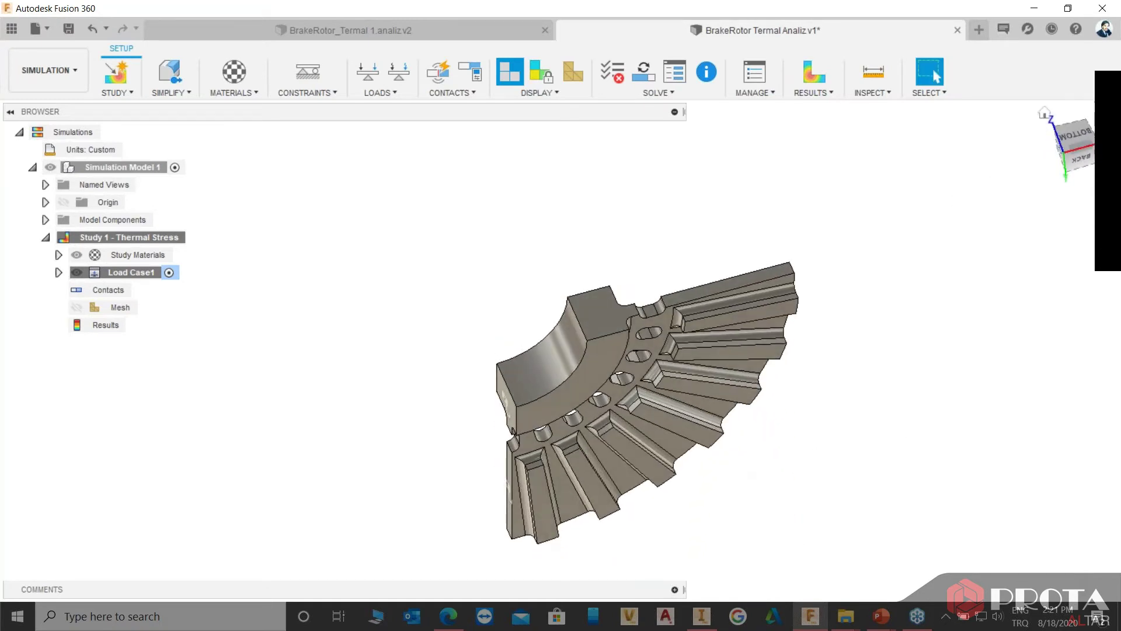
left_click_drag(1065, 153, 1057, 163)
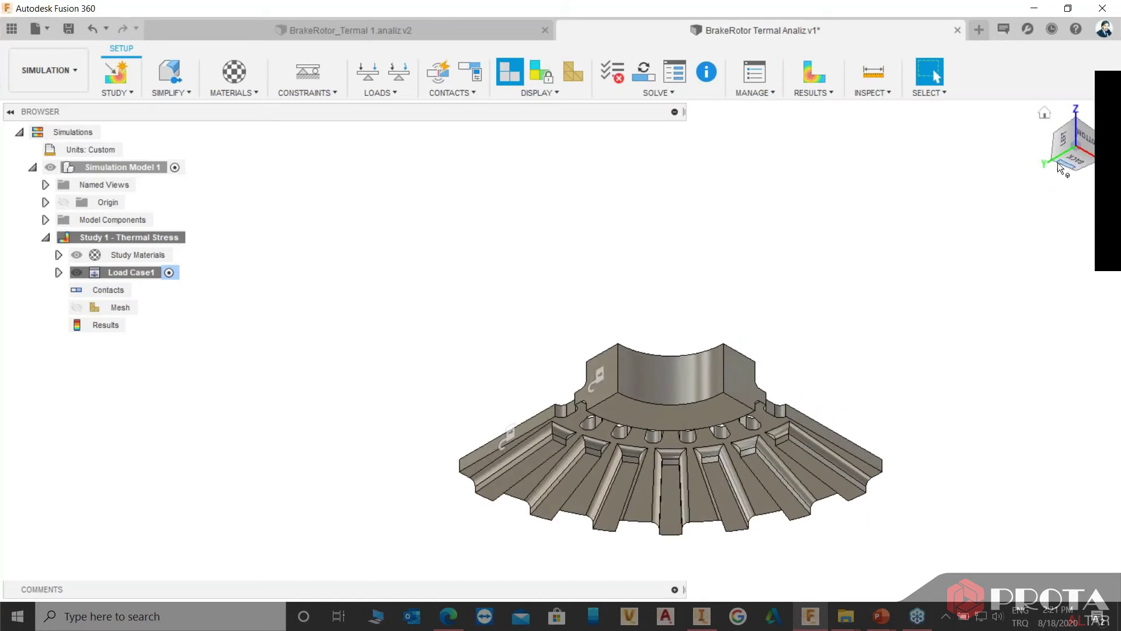
left_click(1067, 160)
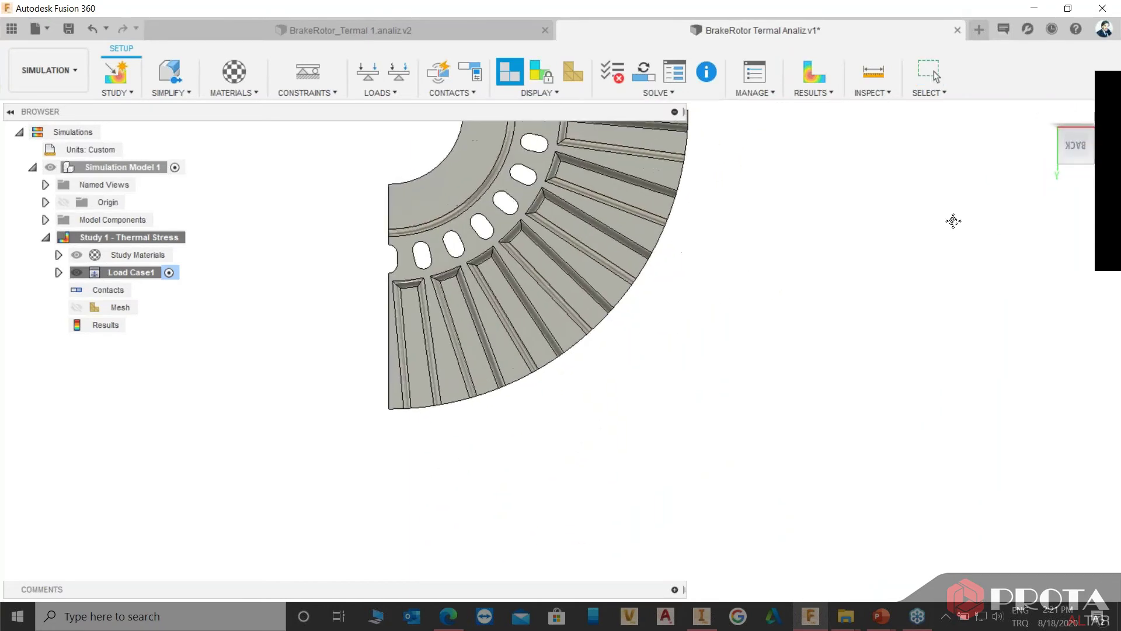
left_click(1061, 131)
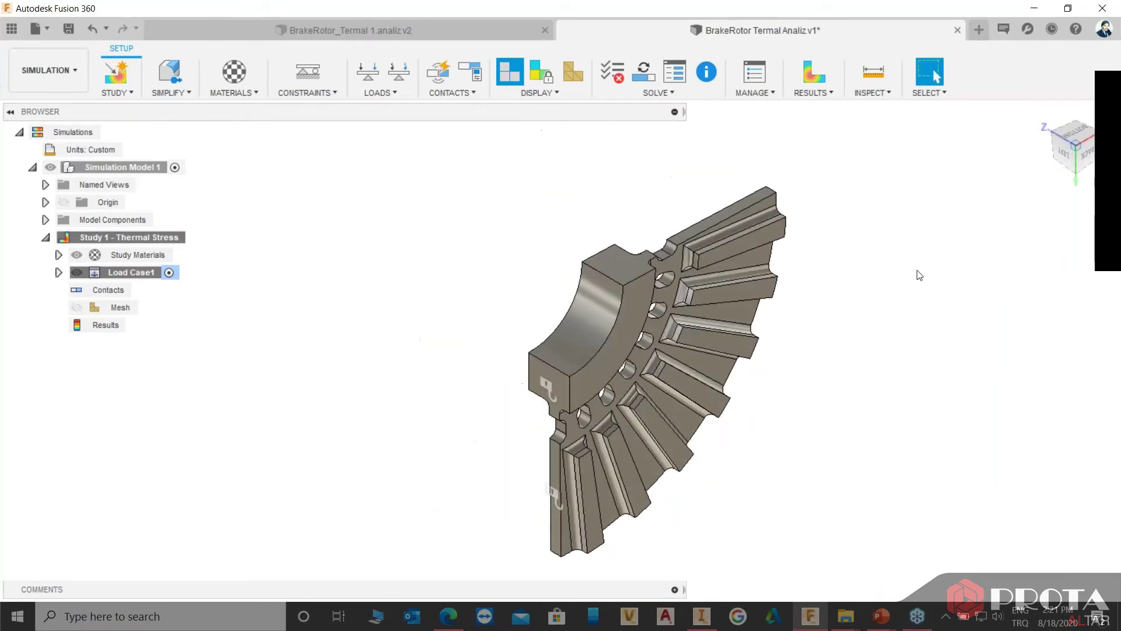
middle_click_drag(926, 245, 915, 295)
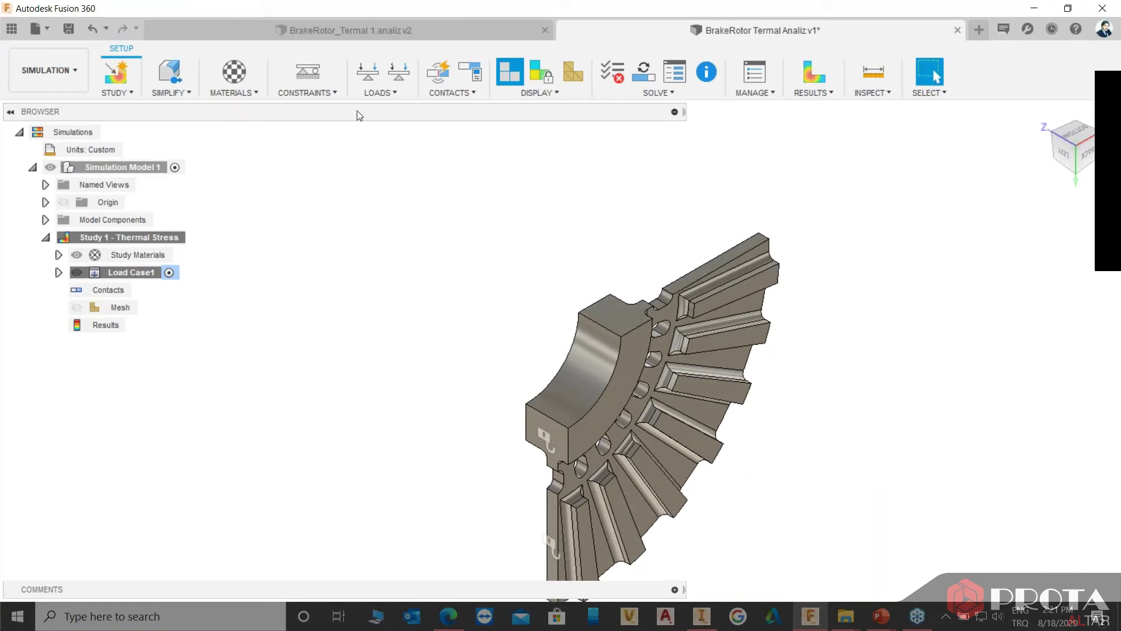
Fix the hub block top face and long fin-top face in Uy only, with Ux and Uz off.
left_click(310, 72)
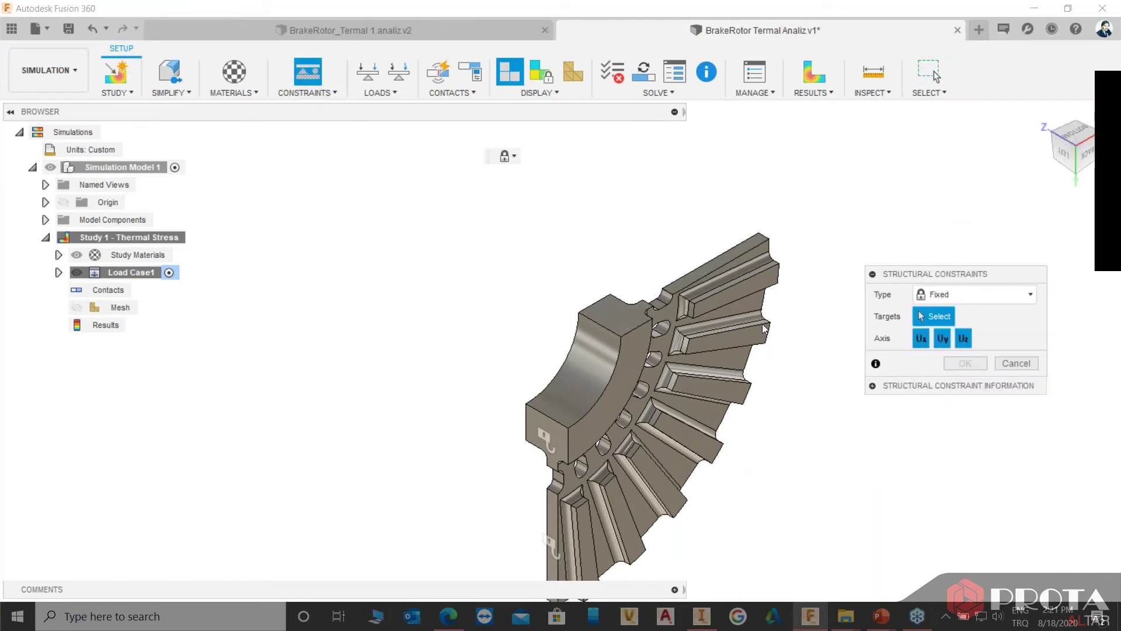
left_click(619, 321)
scroll(657, 291, "up", 2)
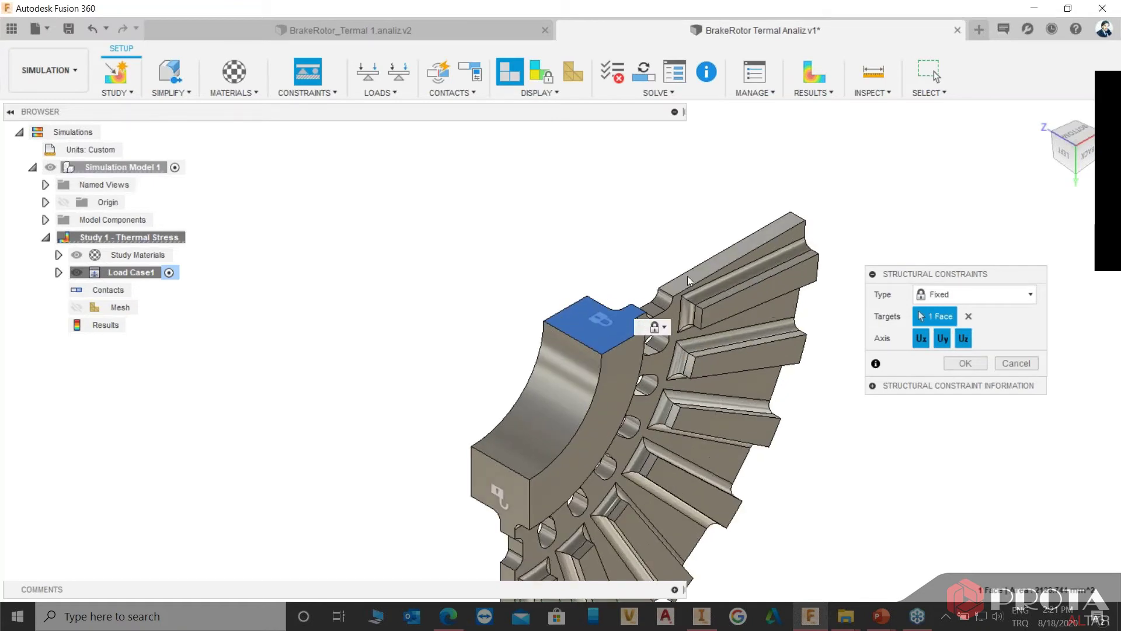
left_click(687, 276)
scroll(687, 276, "down", 2)
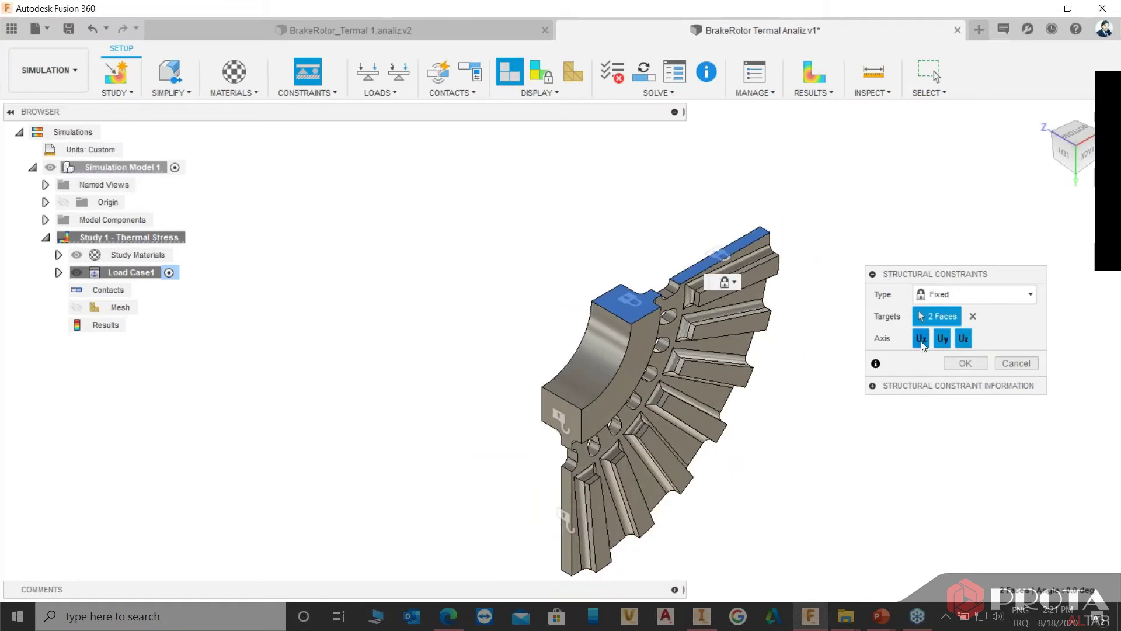
left_click(922, 338)
left_click(965, 338)
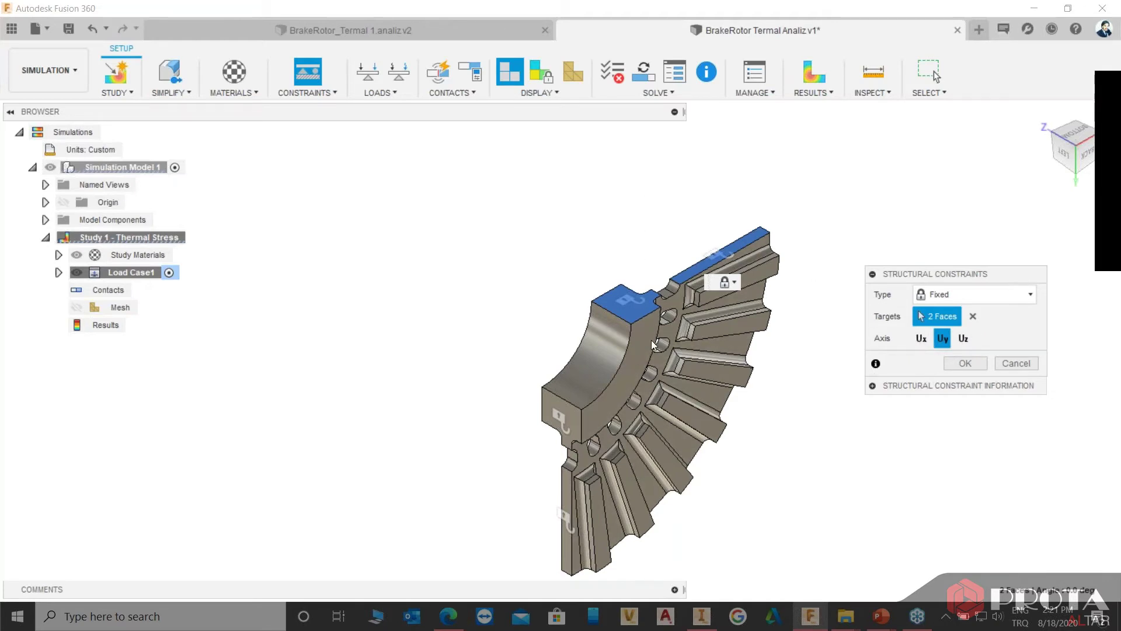
left_click(966, 363)
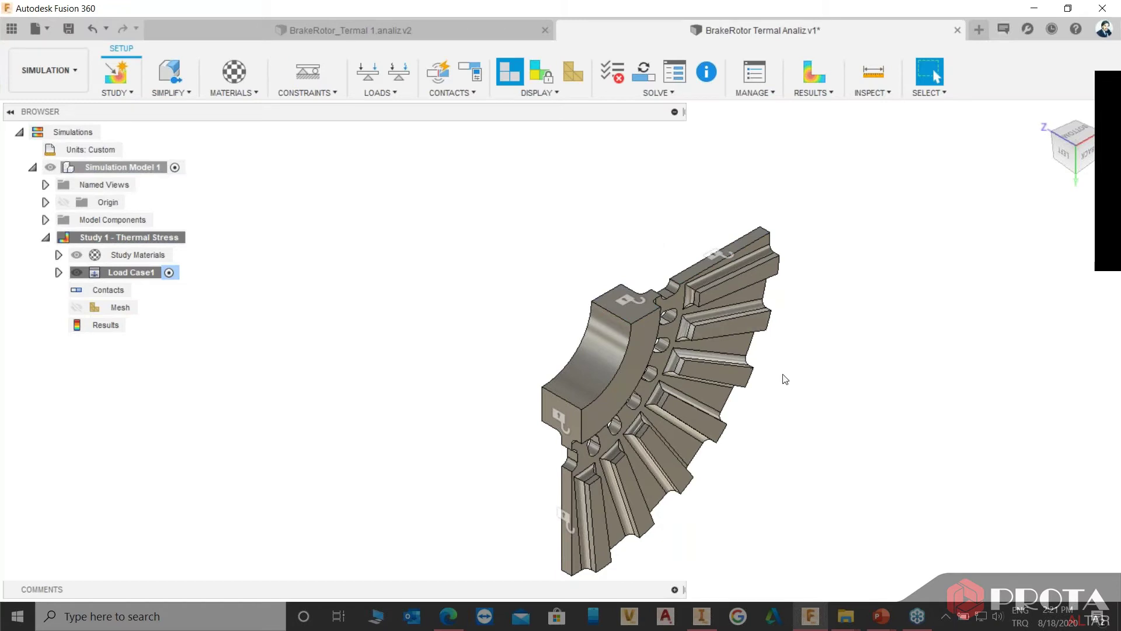
mouse_move(862, 395)
middle_mouse_down("shift")
mouse_move(1043, 311)
mouse_move(952, 441)
mouse_move(822, 395)
mouse_move(739, 340)
mouse_move(820, 291)
mouse_move(846, 295)
middle_mouse_up("shift")
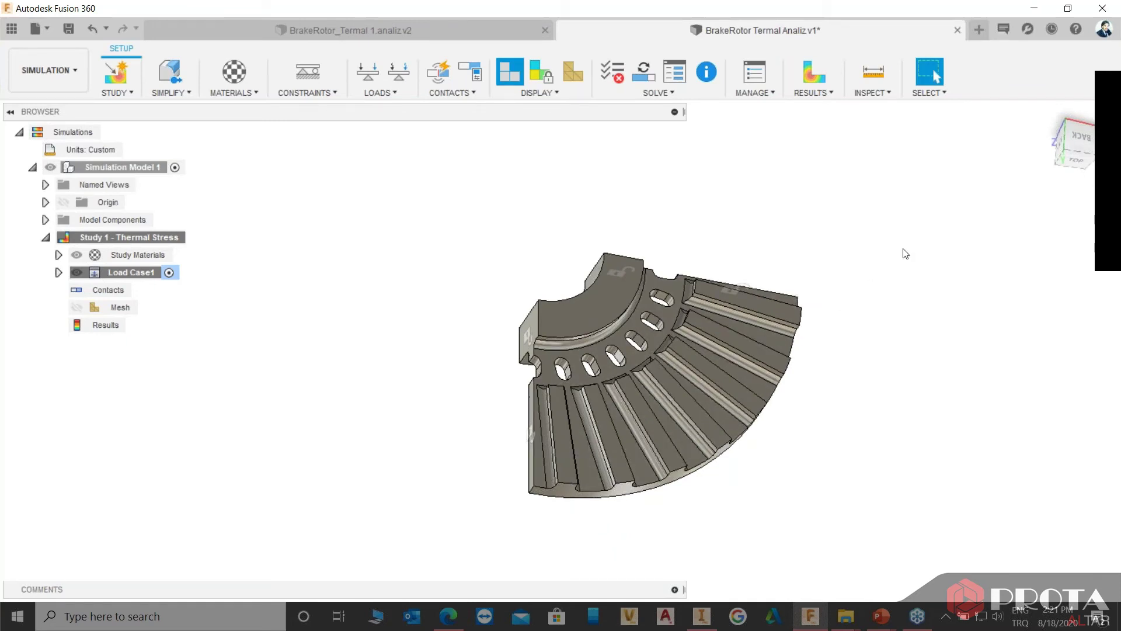
Turn the rotor to a back-and-bottom corner view showing the symmetry faces.
left_click(1074, 141)
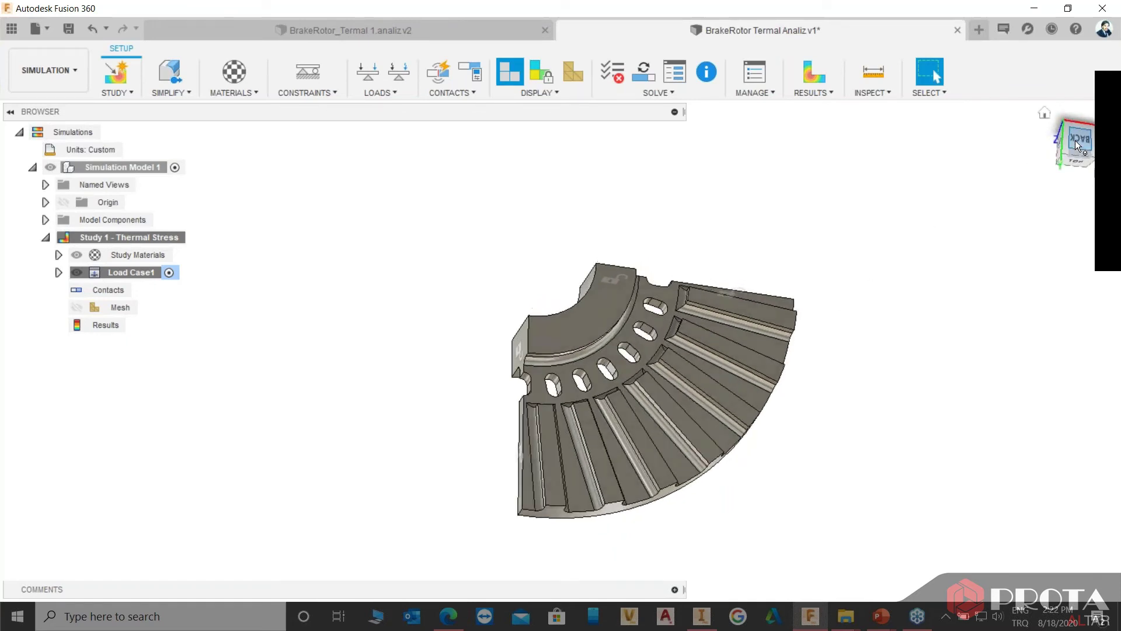
left_click(1089, 110)
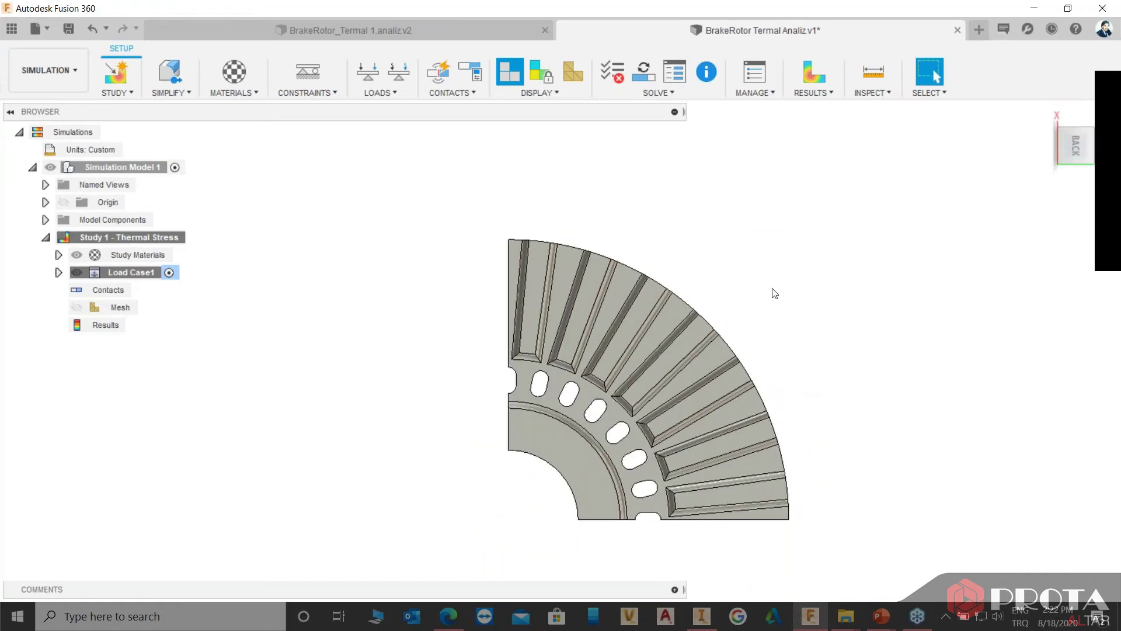
middle_click_drag(749, 287, 742, 261)
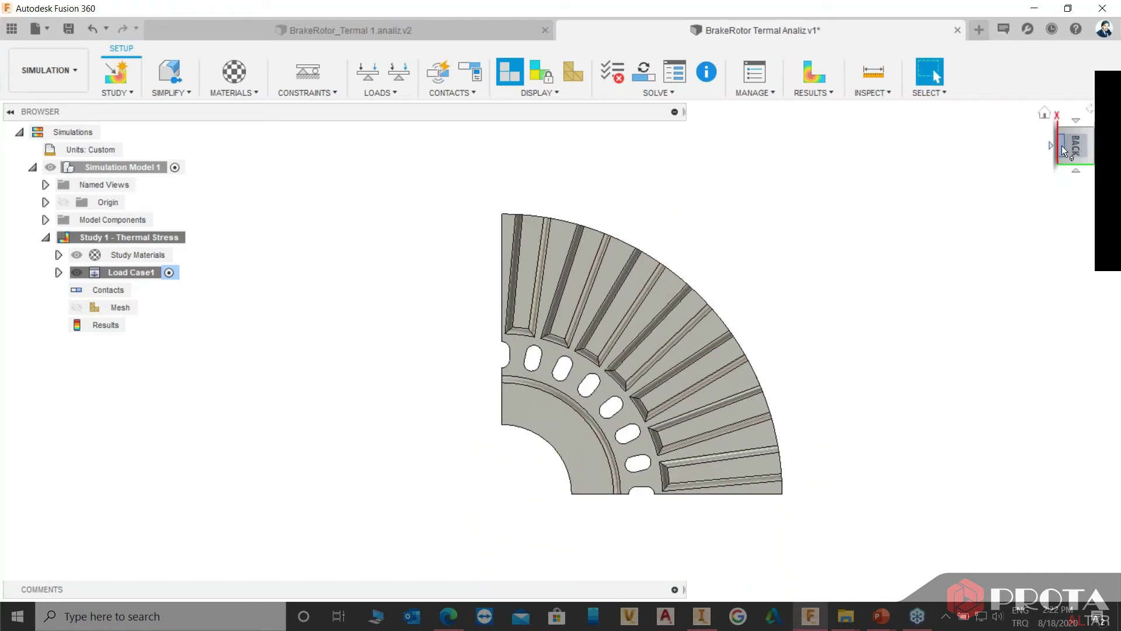
left_click_drag(1062, 128, 1034, 140)
left_click(1061, 165)
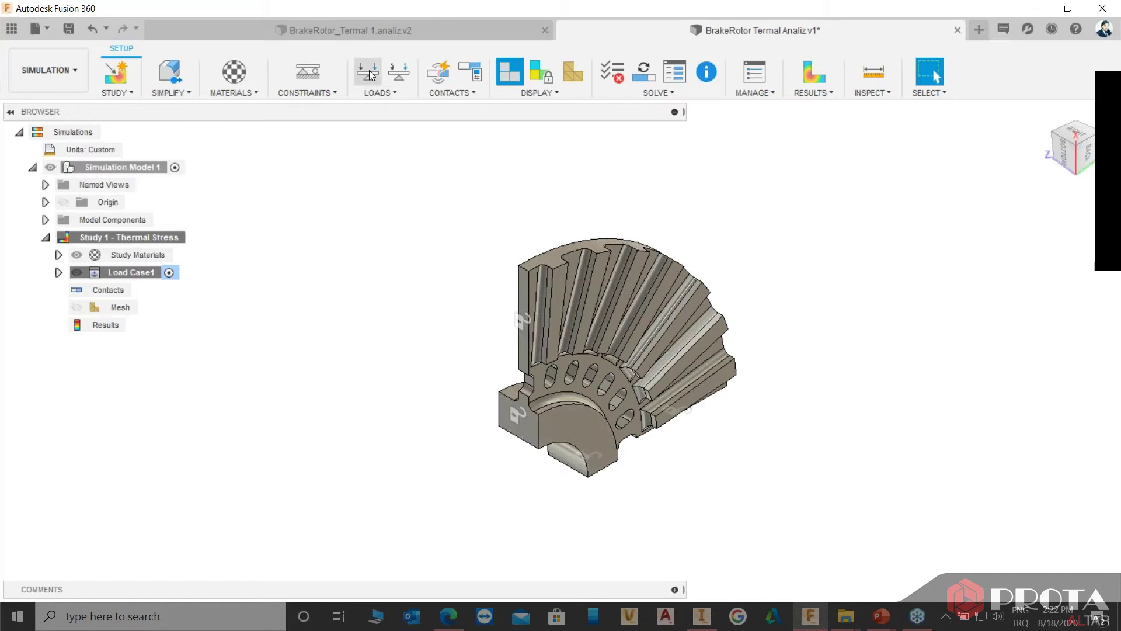
Start another structural constraint and select the first four fin side faces.
left_click(323, 72)
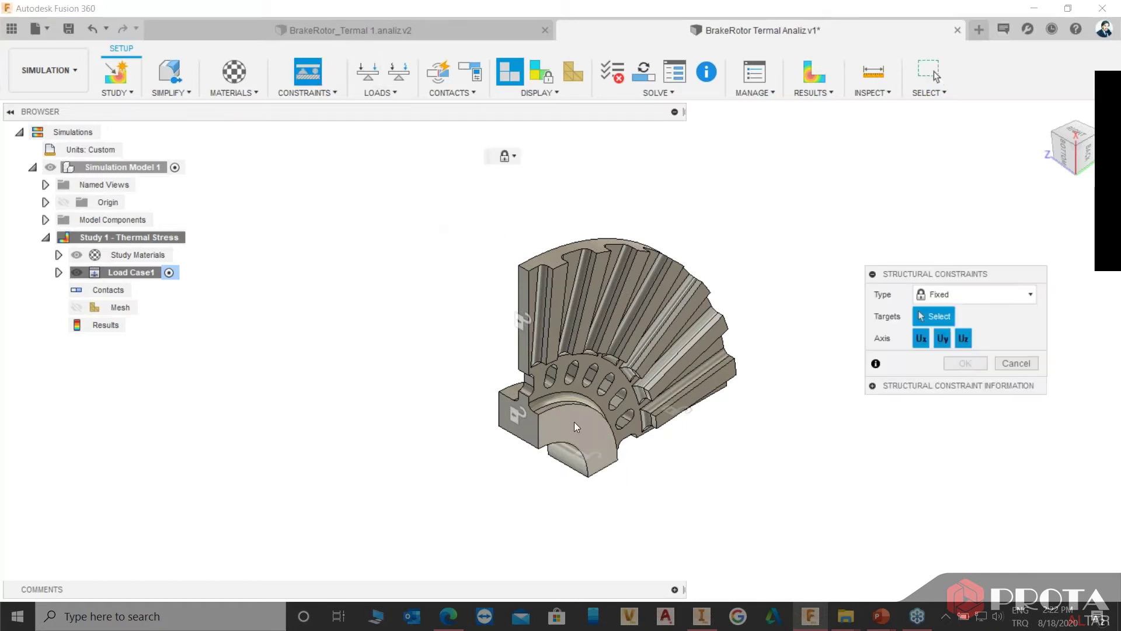
scroll(553, 317, "up", 2)
scroll(566, 372, "up", 1)
scroll(541, 329, "up", 4)
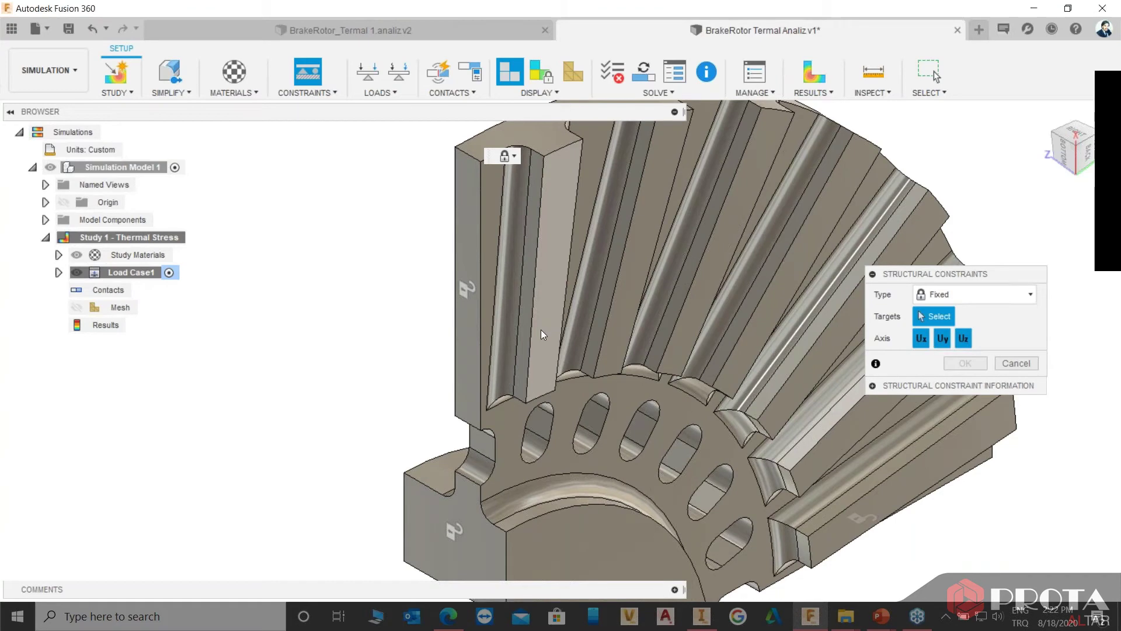
left_click(541, 330)
scroll(689, 373, "down", 3)
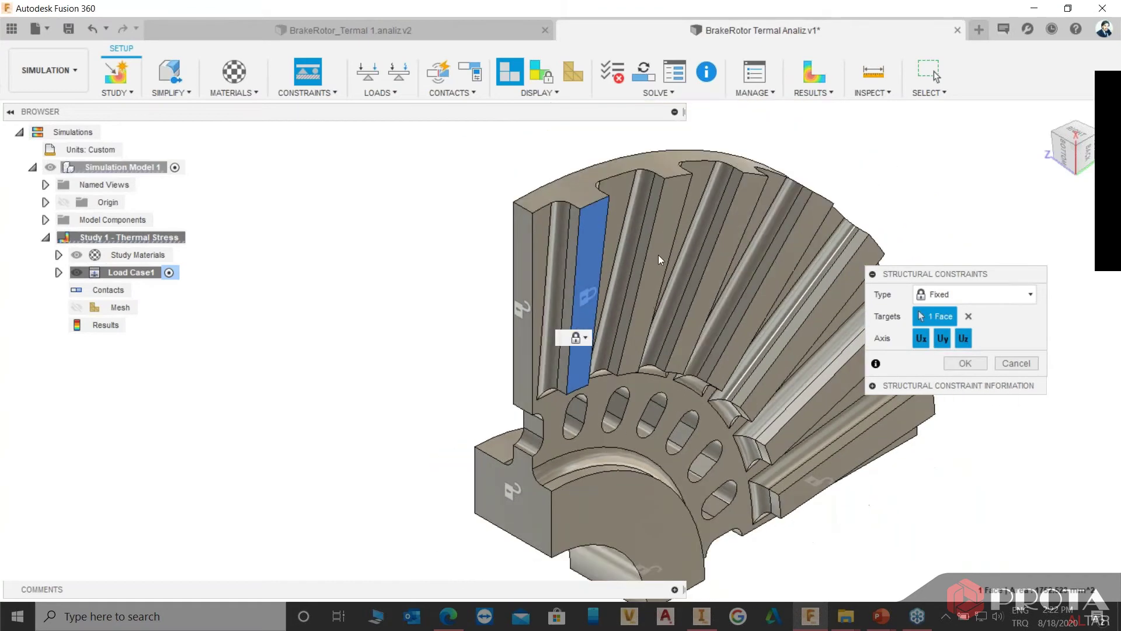
left_click(654, 258)
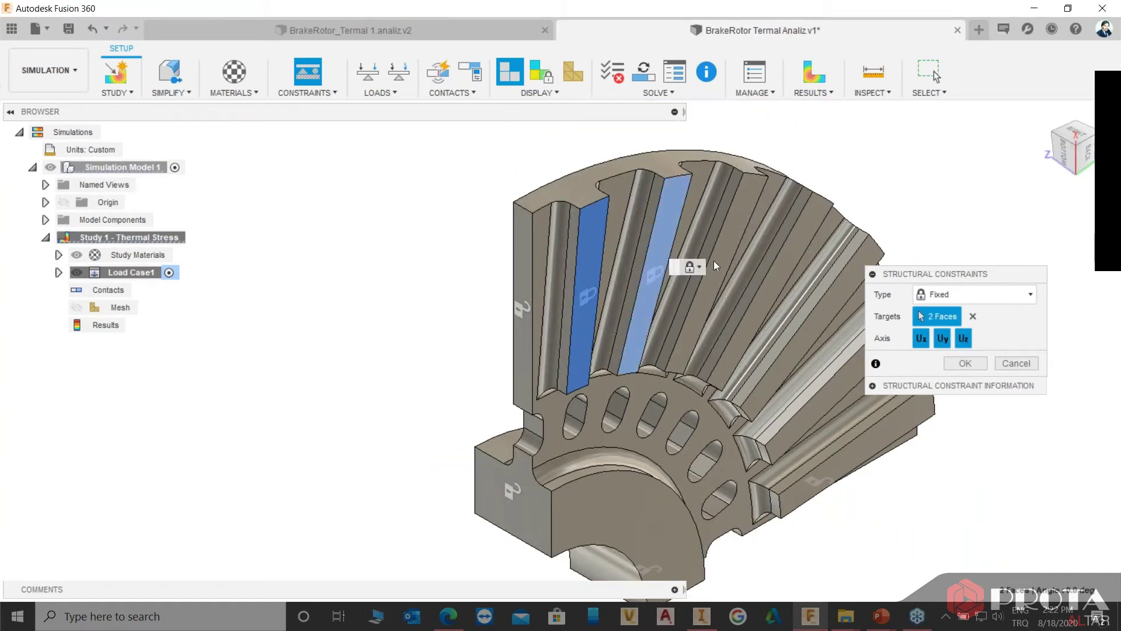
left_click(741, 230)
left_click(818, 211)
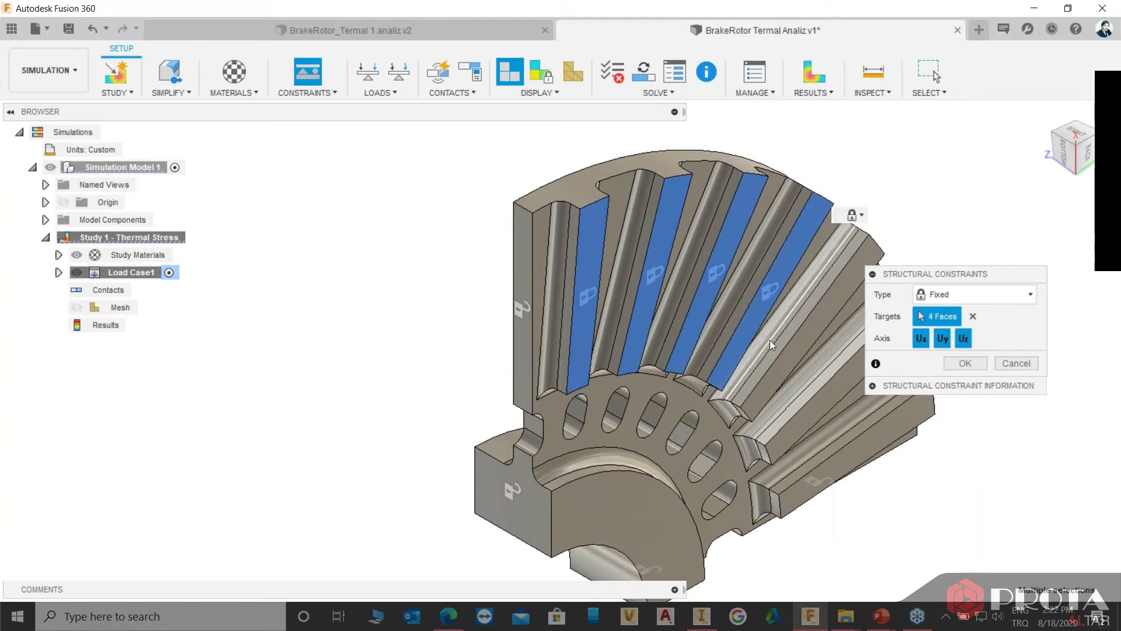
Add the remaining fin, lower rotor and hub faces, then restrain all eight in Uz only.
left_click(779, 372)
left_click(805, 440)
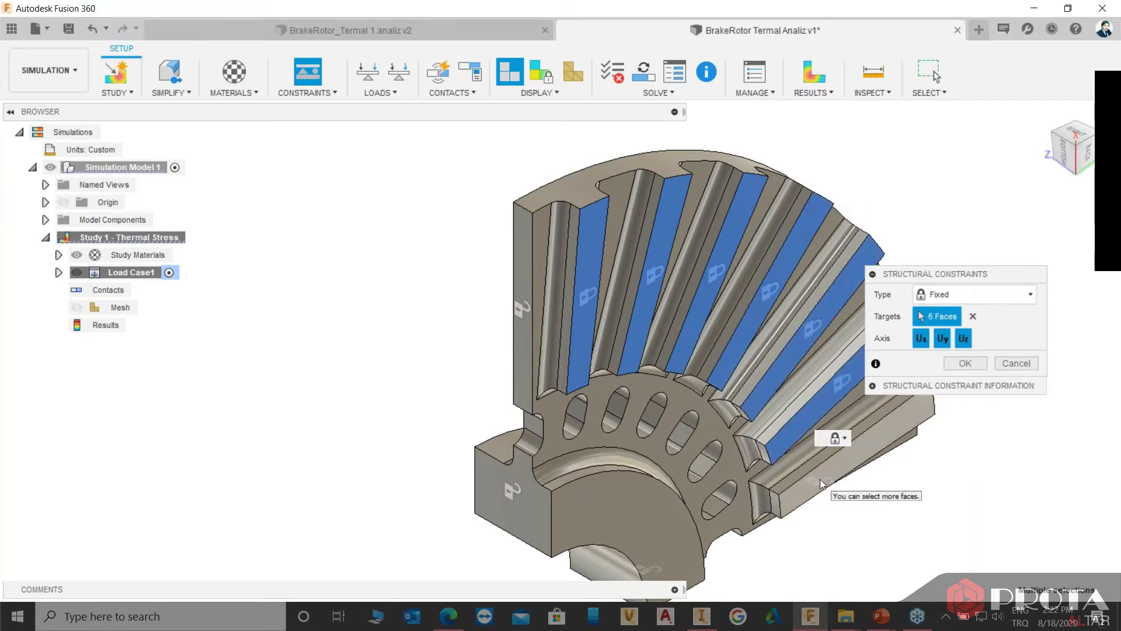
left_click(820, 479)
left_click(625, 516)
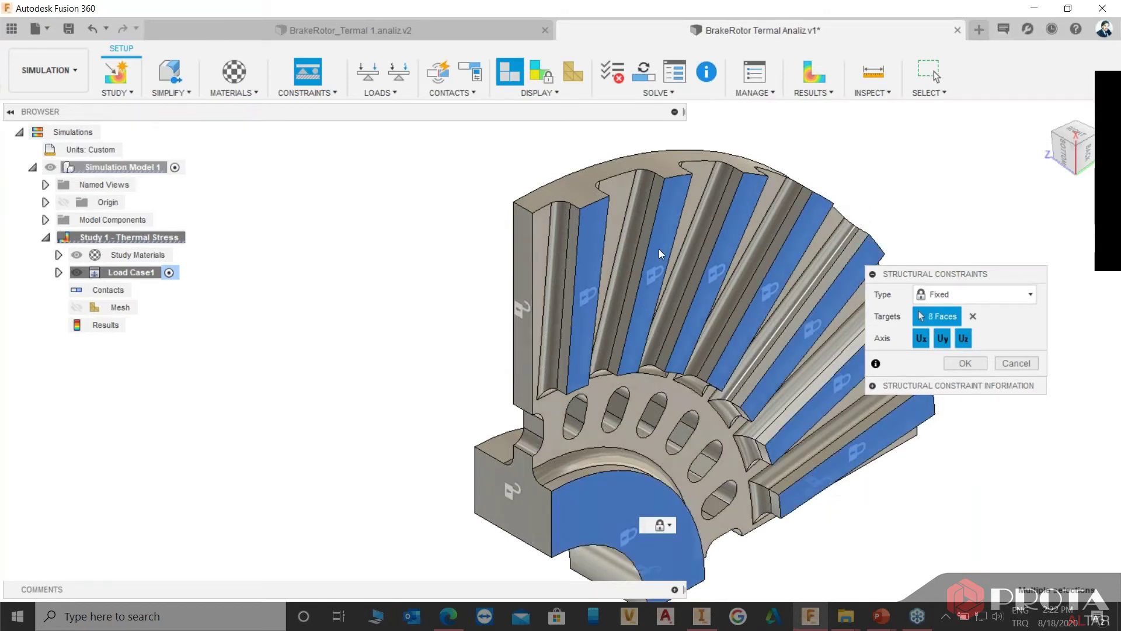
scroll(375, 304, "down", 3)
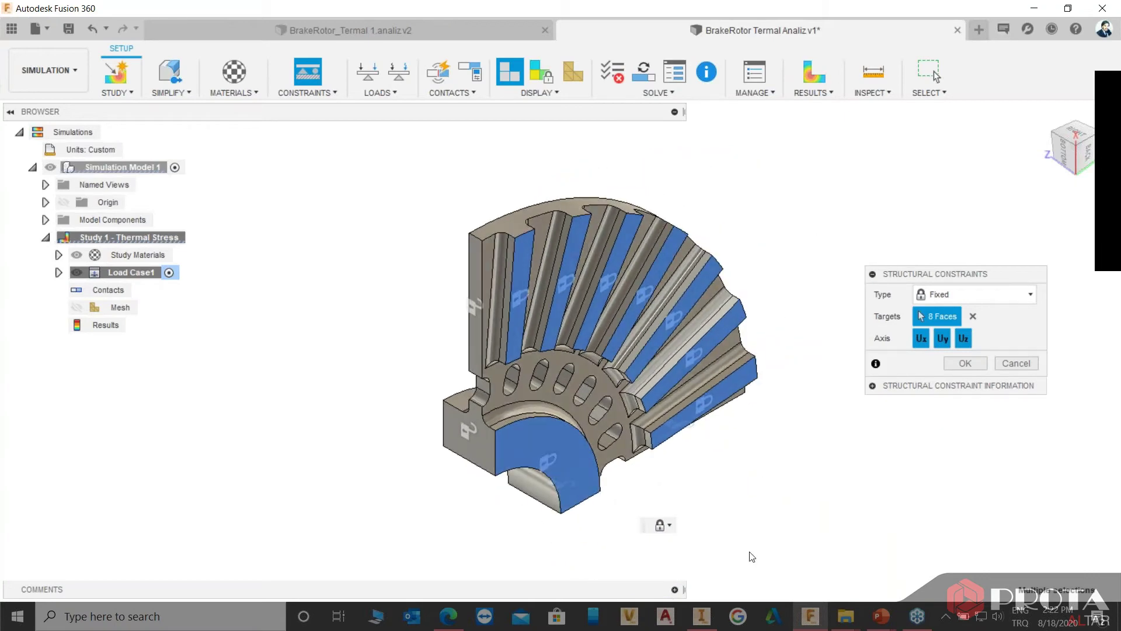
left_click(943, 338)
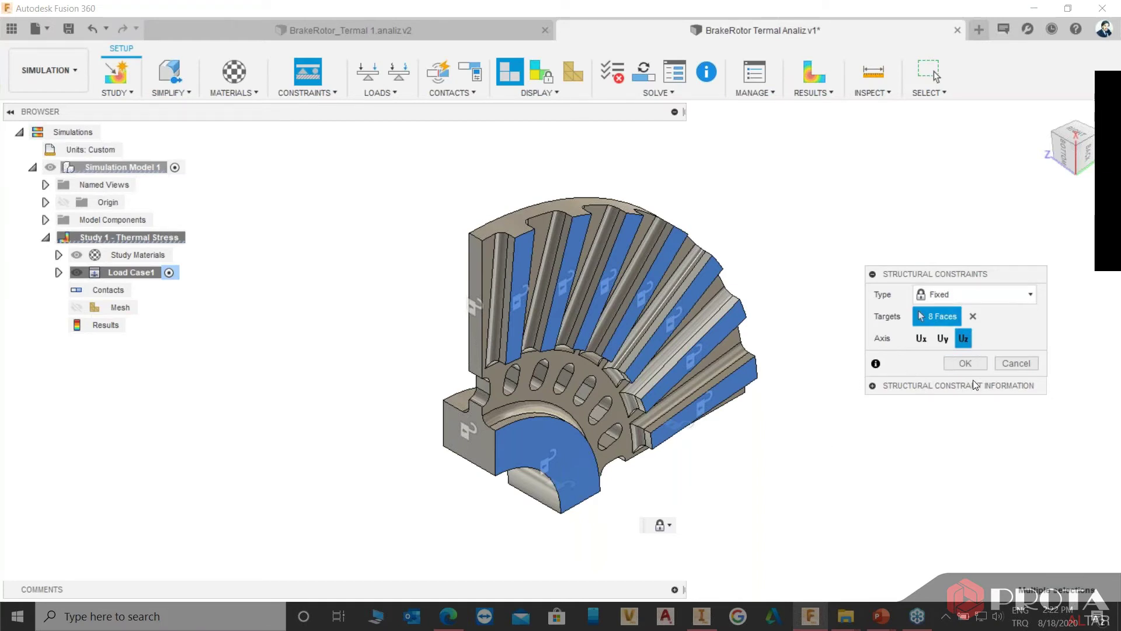
left_click(961, 364)
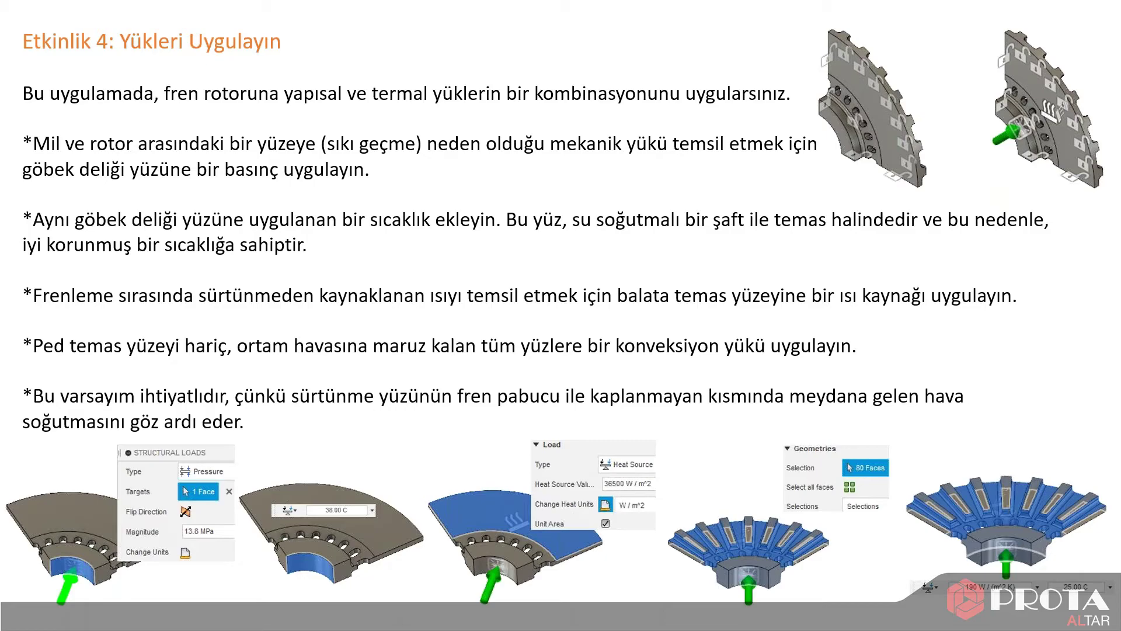
Leave the Activity 4 slide and bring Fusion 360 back to the front.
key("alt+Tab")
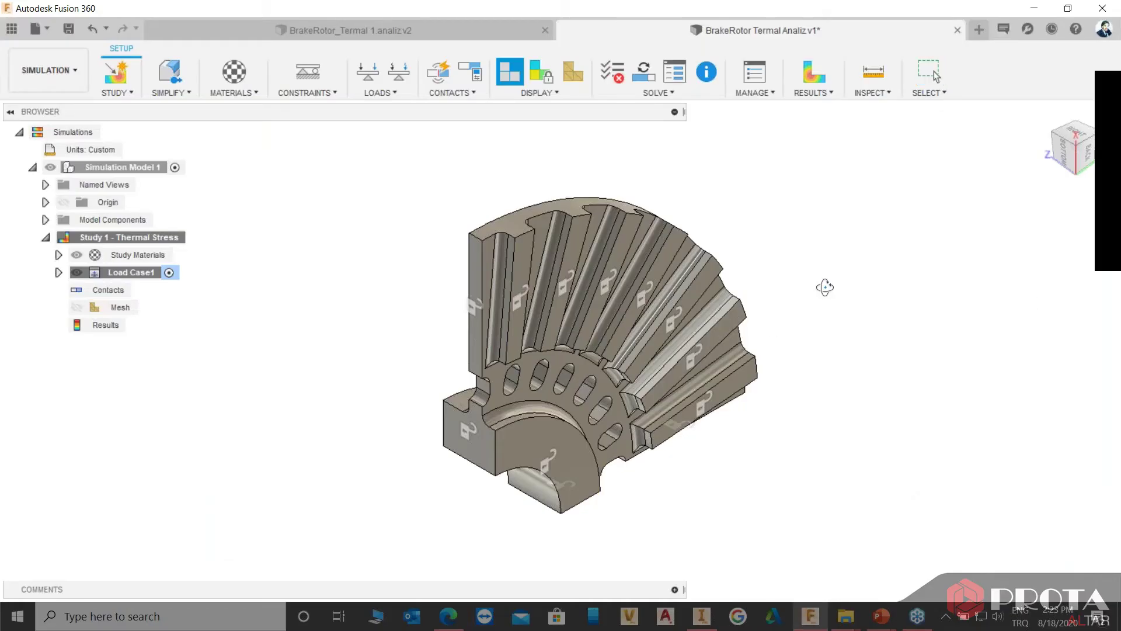
Go through the home and top-left-front corner views to a left-side view of the hub bore.
mouse_move(824, 287)
middle_mouse_down("shift")
mouse_move(829, 268)
mouse_move(1059, 140)
middle_mouse_up("shift")
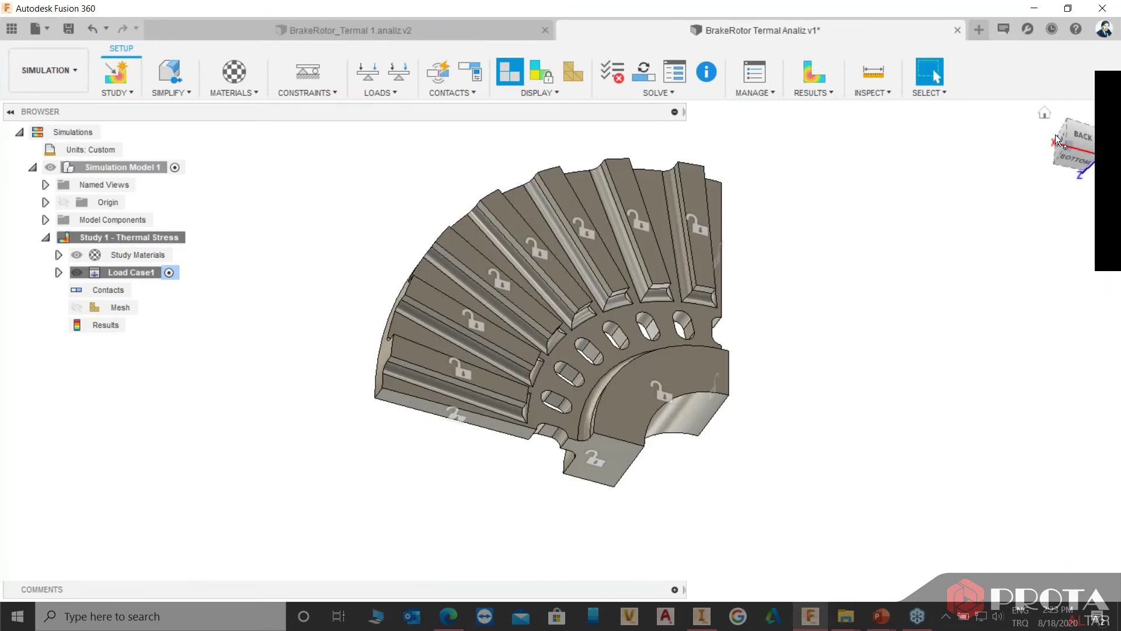
left_click(1045, 112)
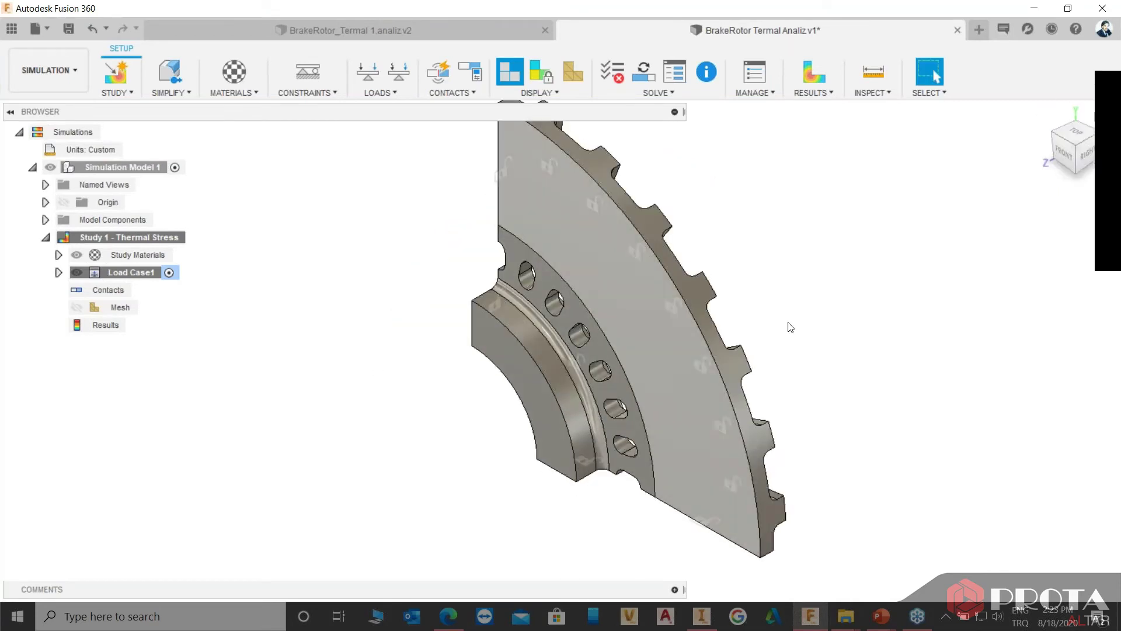
left_click(1055, 133)
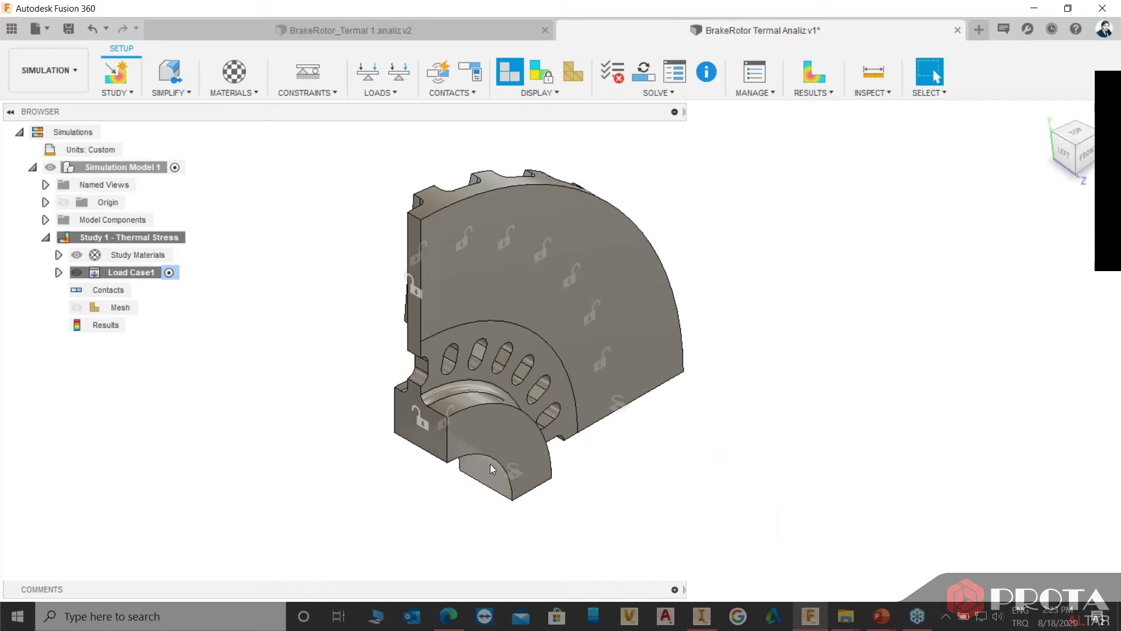
mouse_move(607, 360)
middle_mouse_down("shift")
mouse_move(615, 313)
mouse_move(500, 402)
middle_mouse_up("shift")
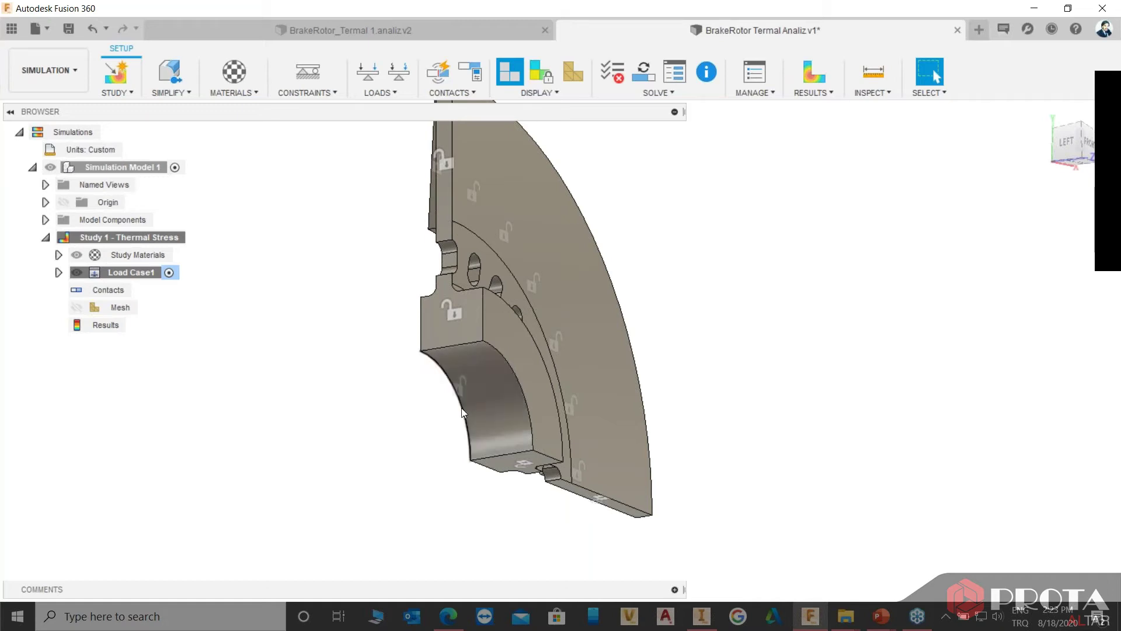
Add a Pressure structural load of 13.8 MPa on the curved hub bore face.
left_click(368, 80)
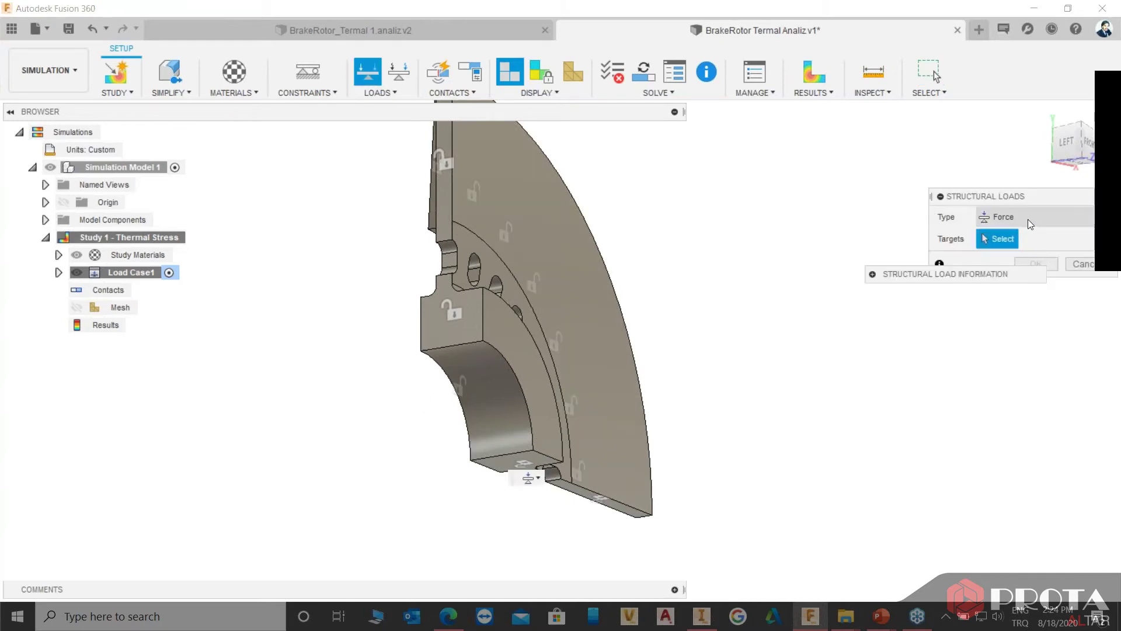
left_click(1028, 219)
left_click(1020, 253)
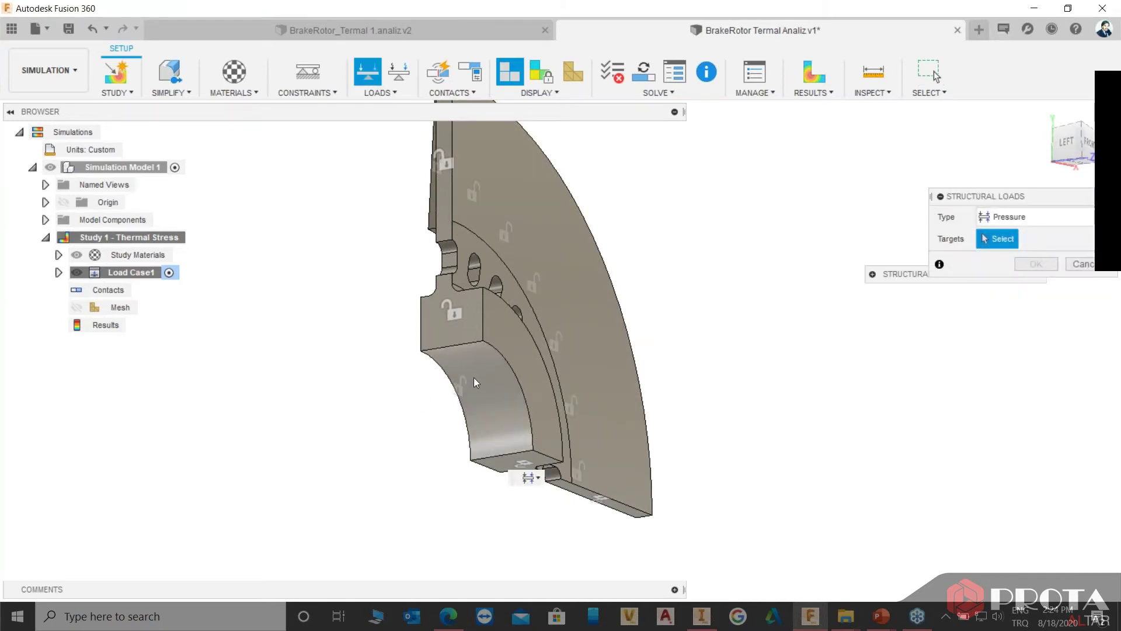
left_click(500, 387)
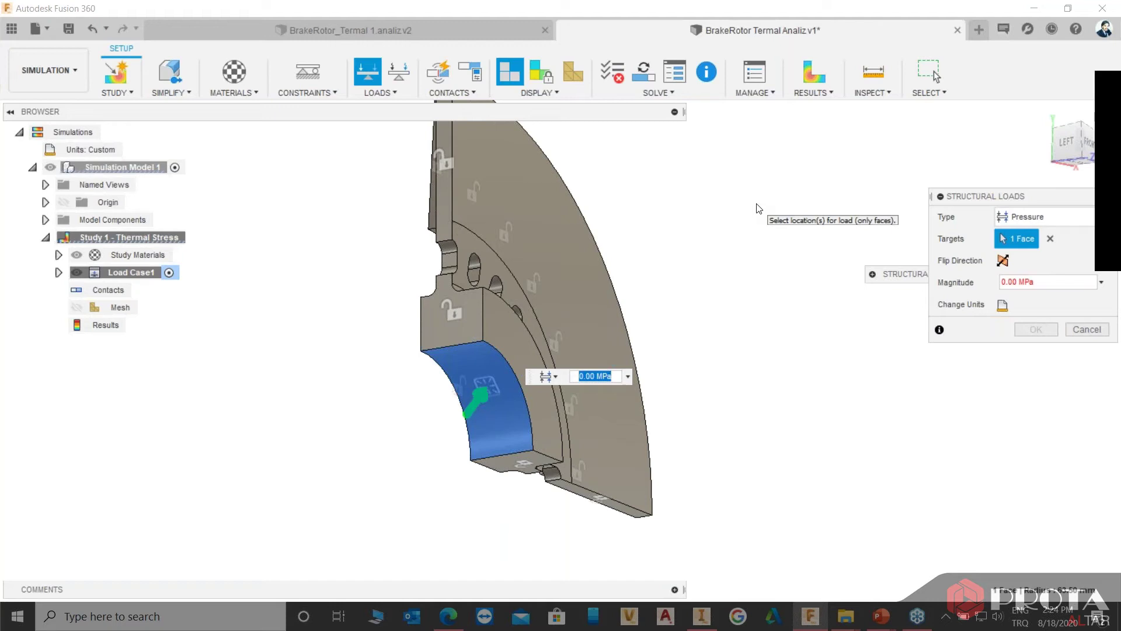
type("13.8")
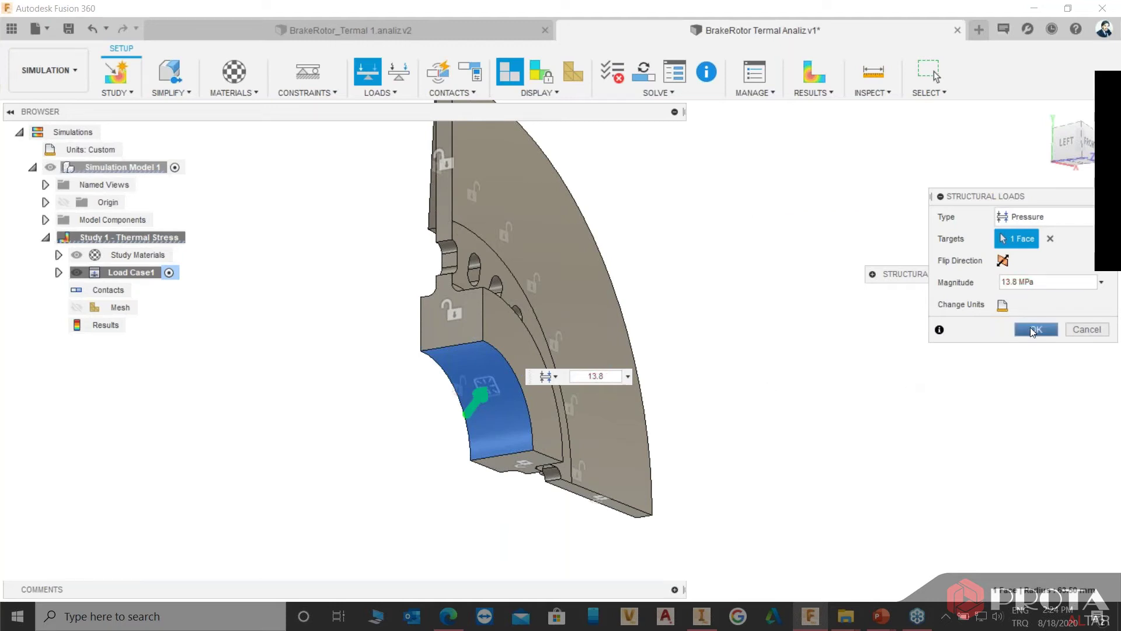
left_click(1031, 329)
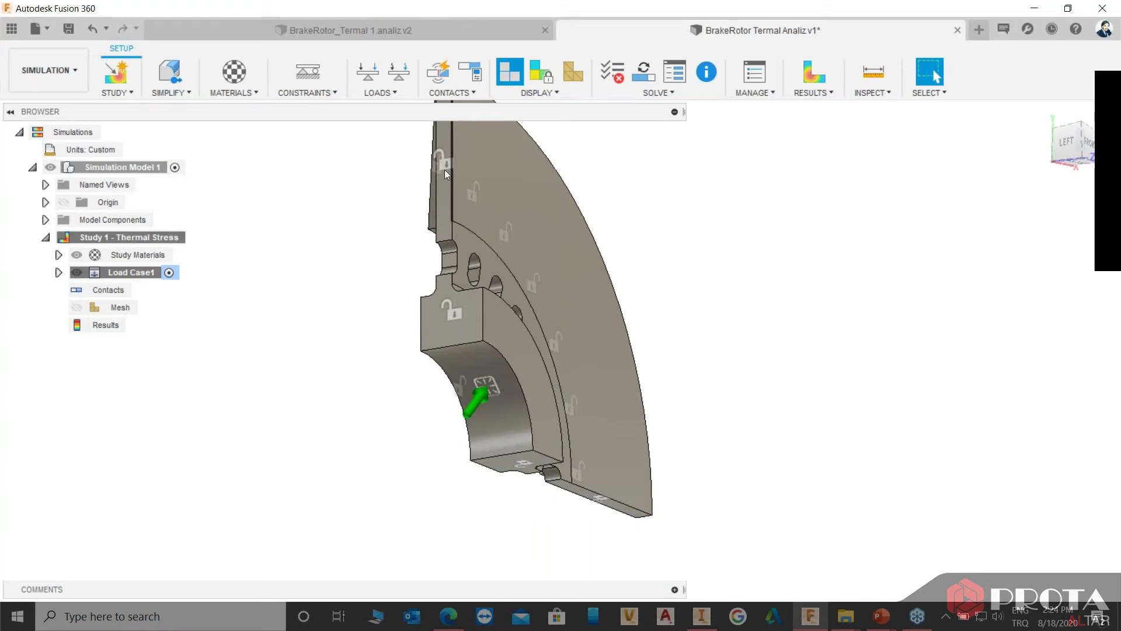
Apply a 38 C temperature, replacing the default 20.00, to the hub bore face.
left_click(386, 78)
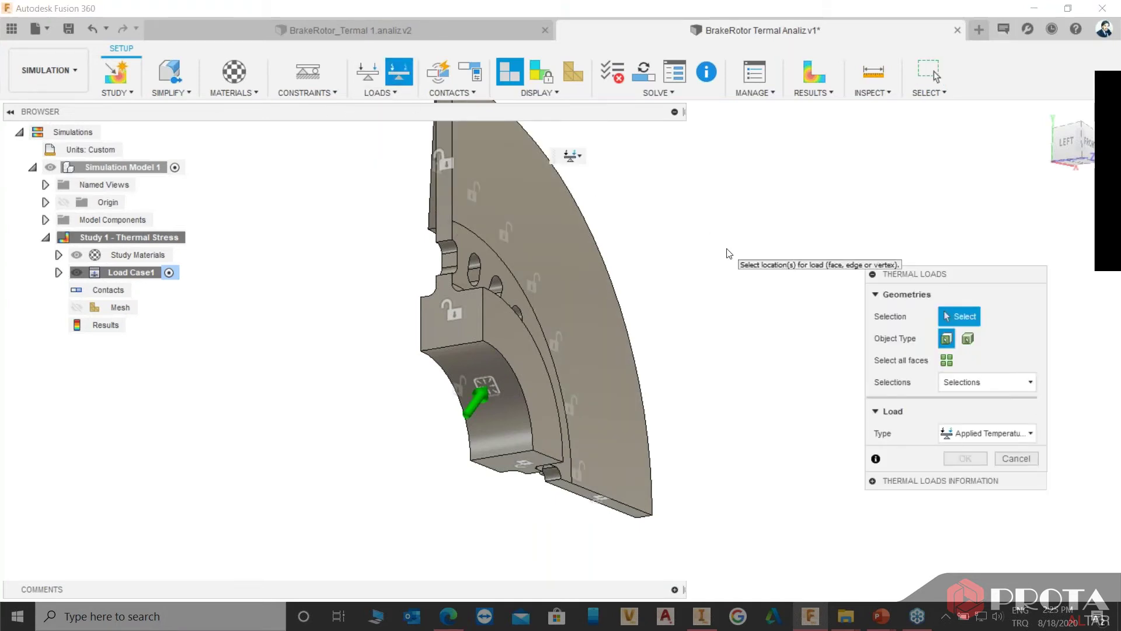
left_click(501, 416)
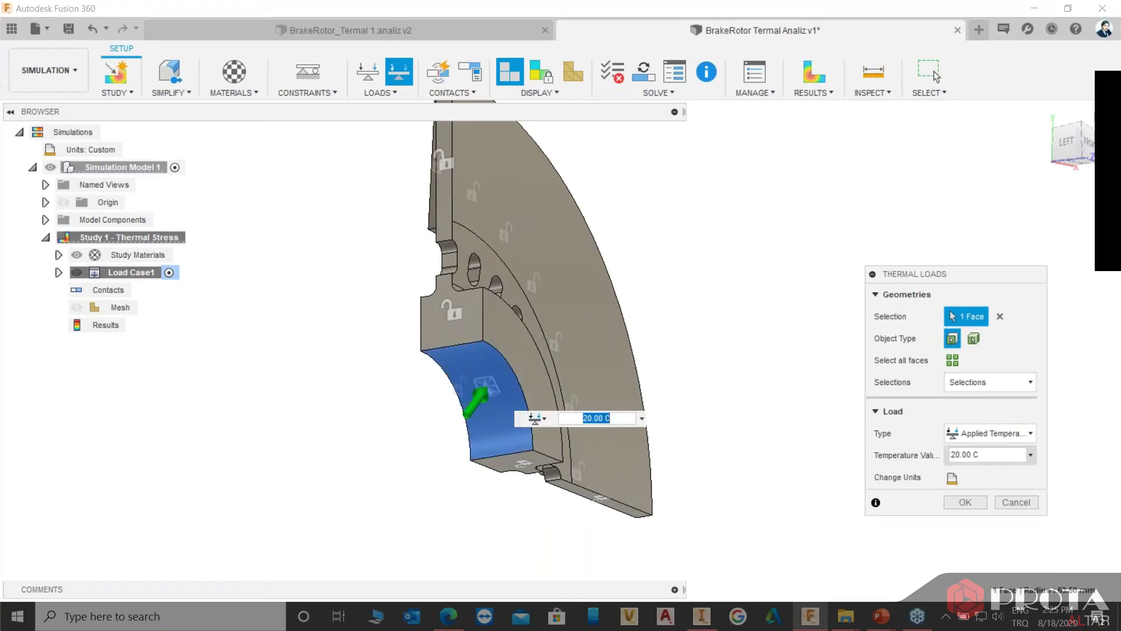
left_click(967, 454)
left_click_drag(970, 455, 920, 456)
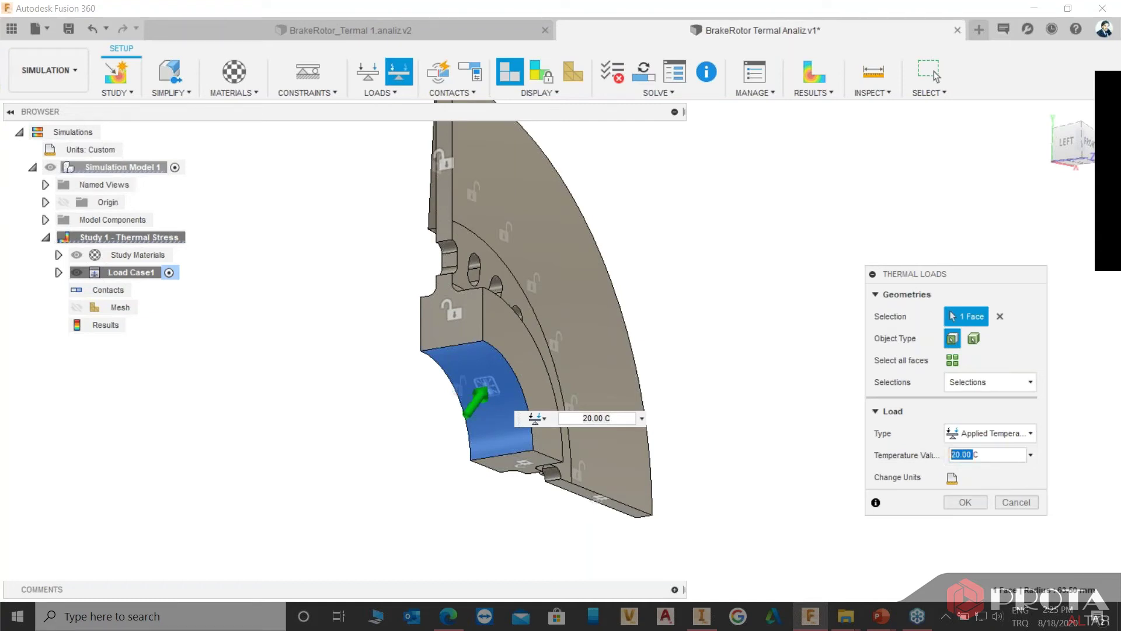
type("38C")
left_click(969, 503)
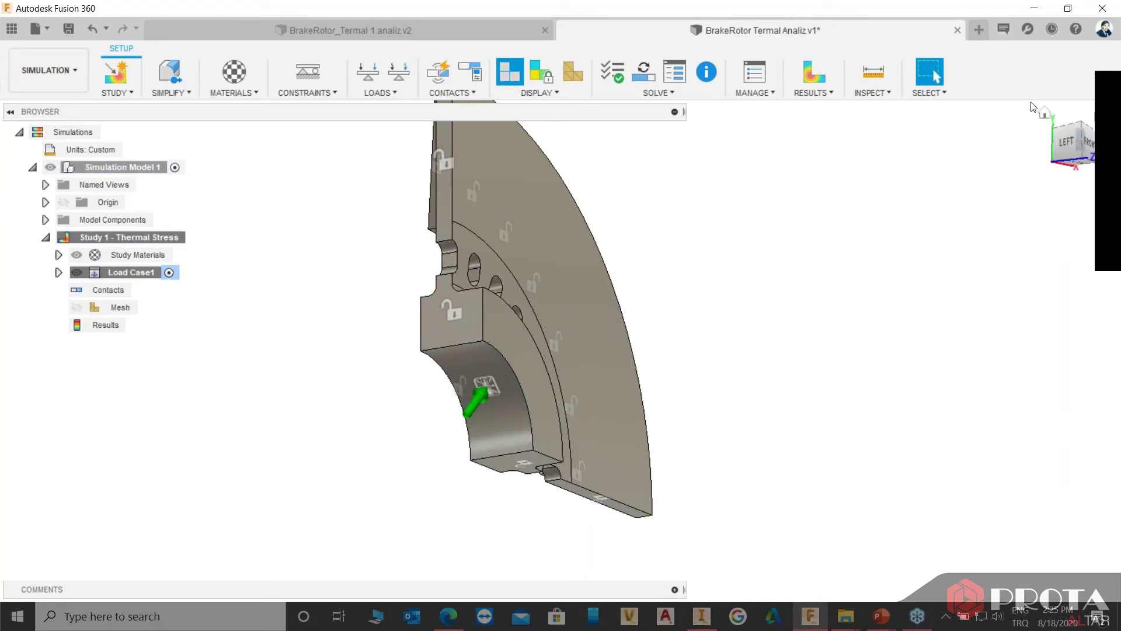
left_click(1083, 123)
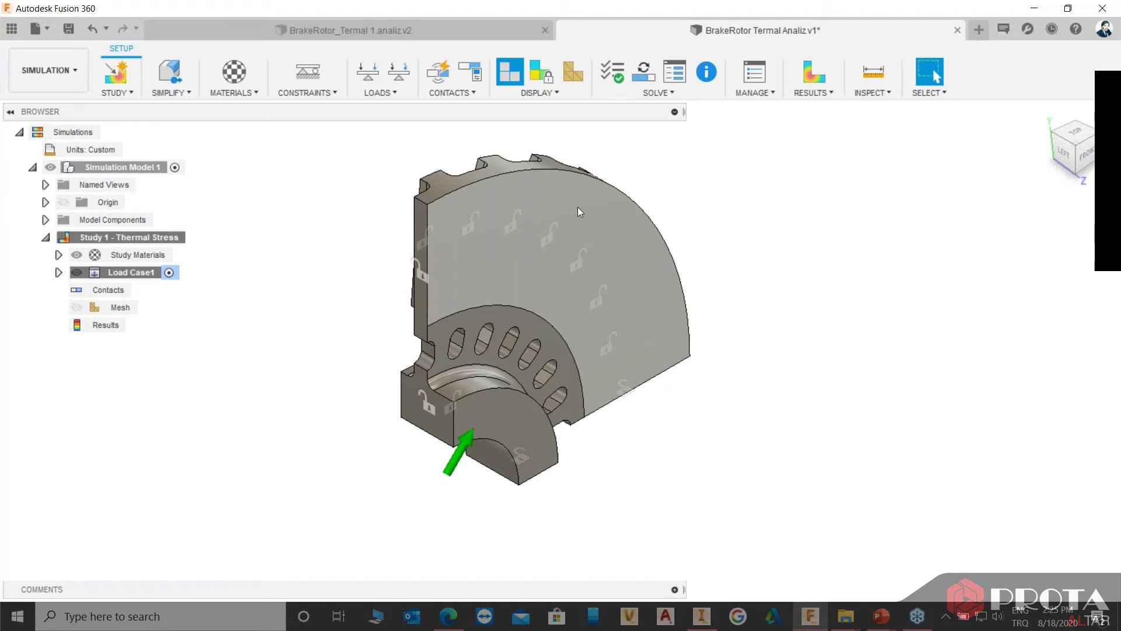
Add a per-unit-area Heat Source of 36500 W / mm^2 on the large friction face.
left_click(403, 81)
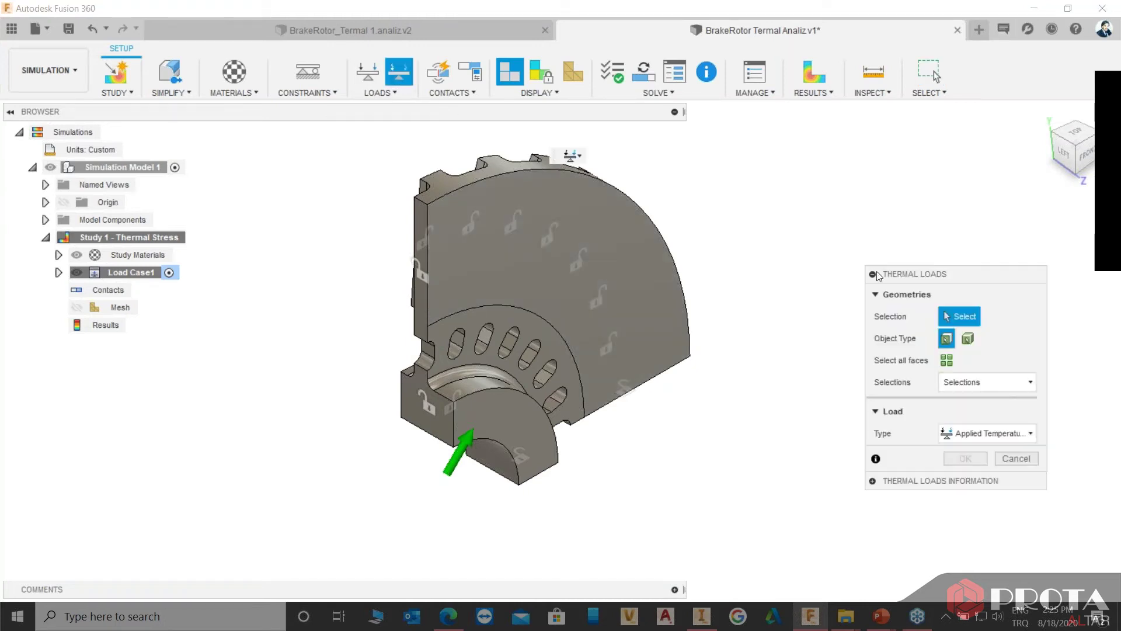
left_click(1002, 433)
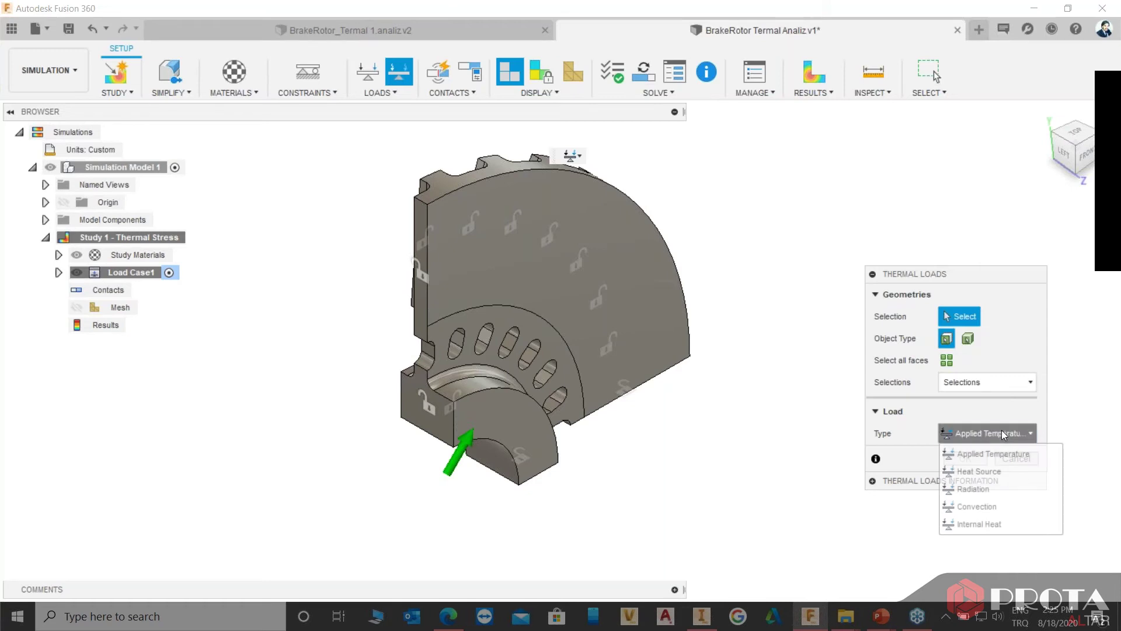
left_click(976, 471)
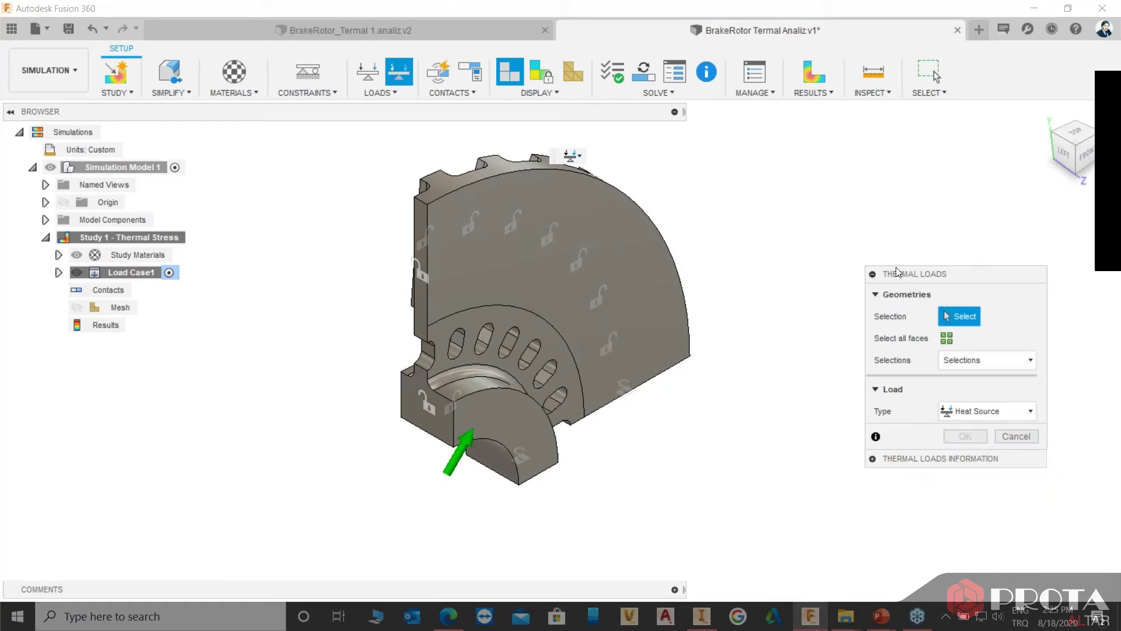
left_click(646, 287)
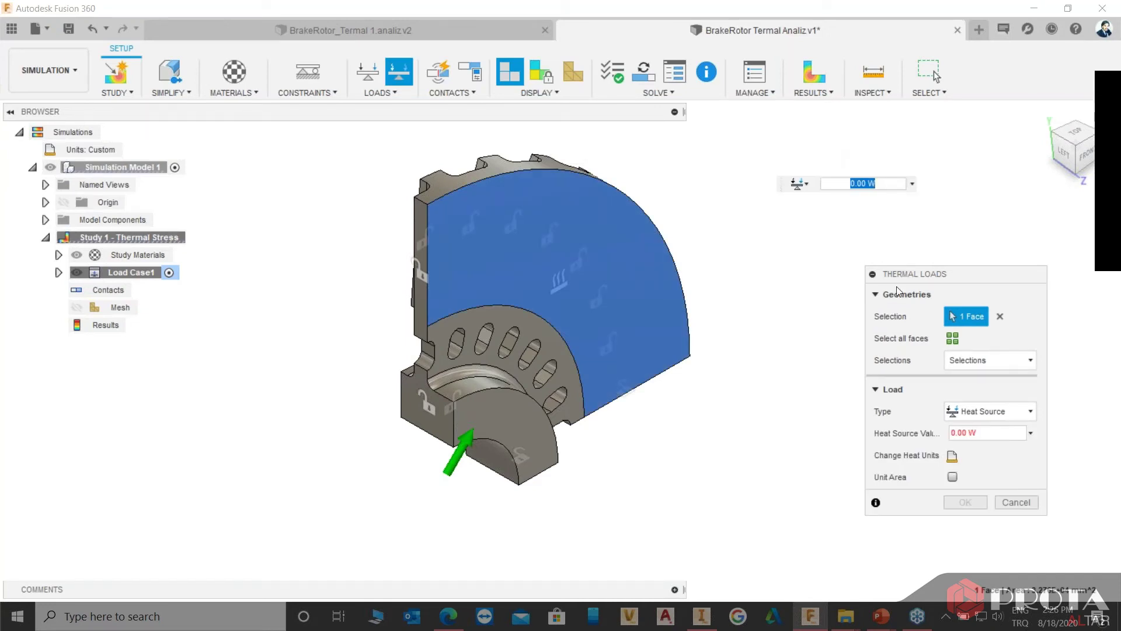
left_click(952, 477)
left_click(953, 456)
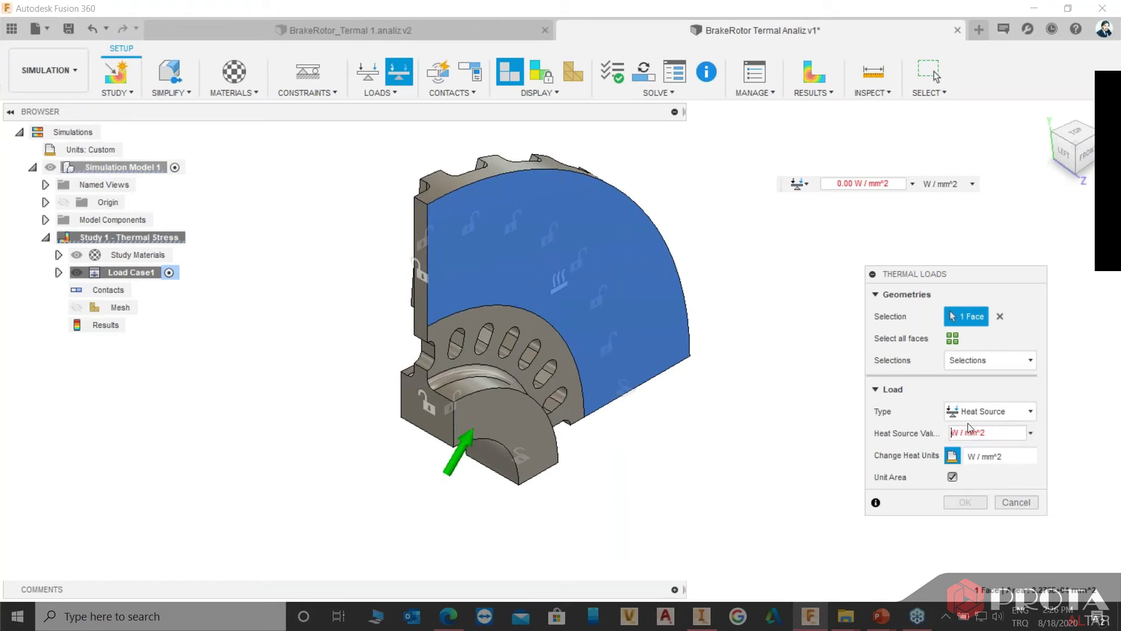
type("36")
type("500")
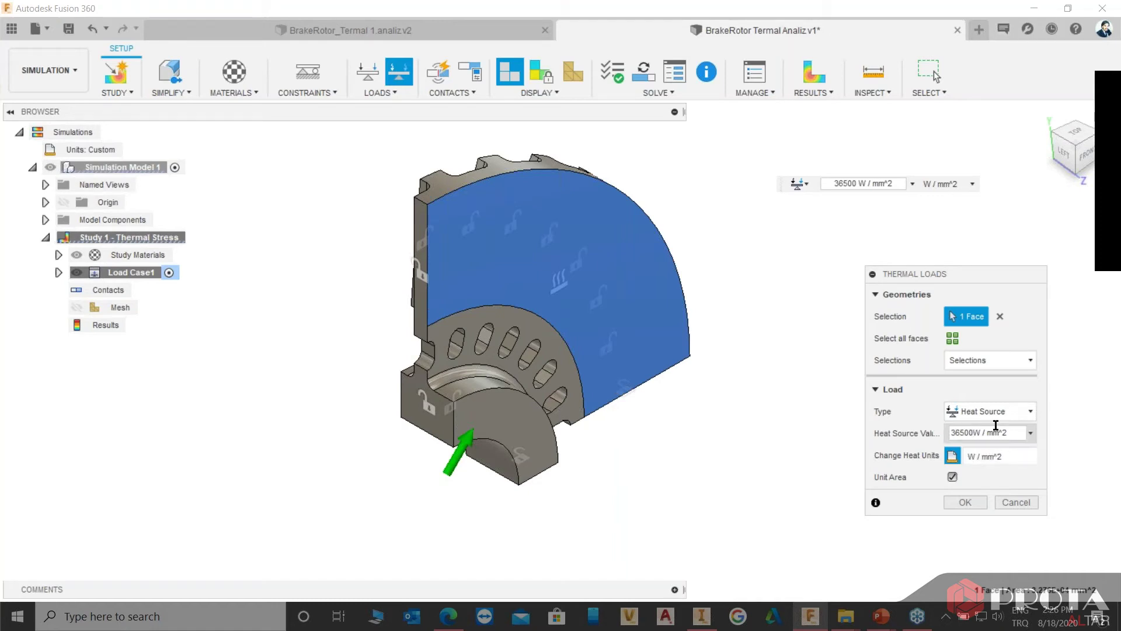
left_click(972, 506)
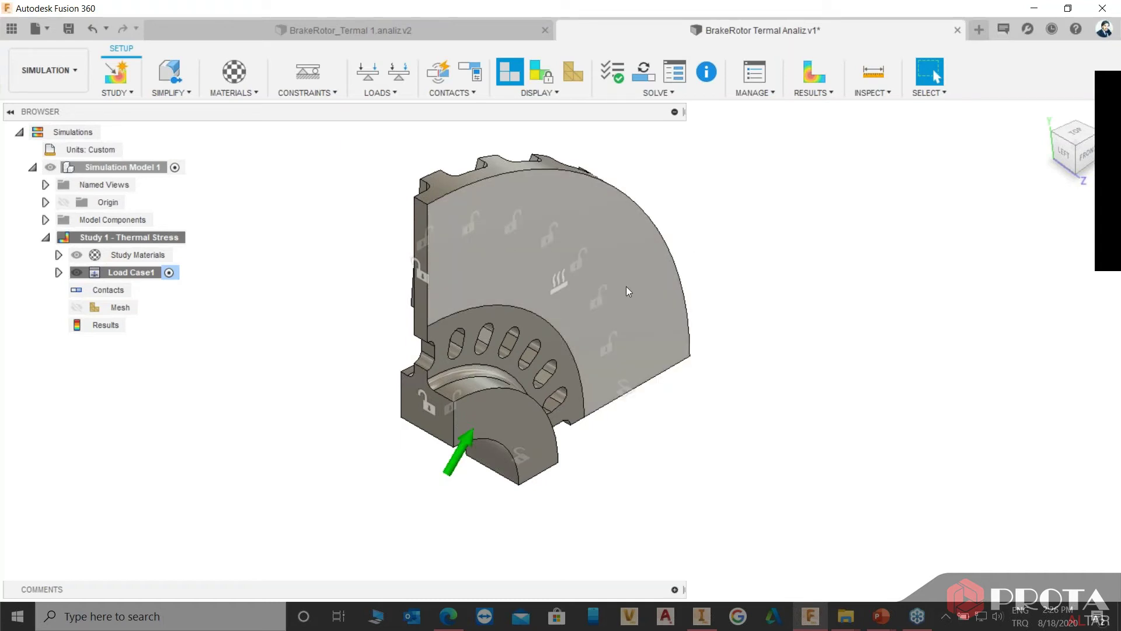
mouse_move(647, 219)
middle_mouse_down("shift")
mouse_move(573, 193)
mouse_move(524, 206)
mouse_move(609, 328)
middle_mouse_up("shift")
mouse_move(590, 259)
middle_mouse_down("shift")
mouse_move(559, 218)
mouse_move(623, 219)
mouse_move(465, 268)
middle_mouse_up("shift")
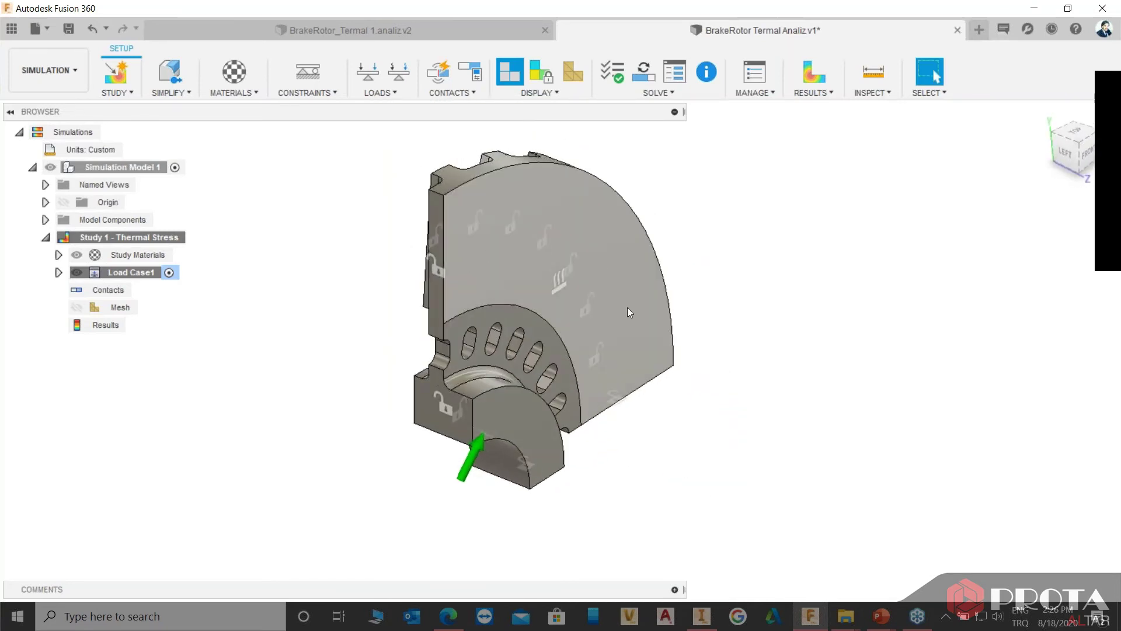
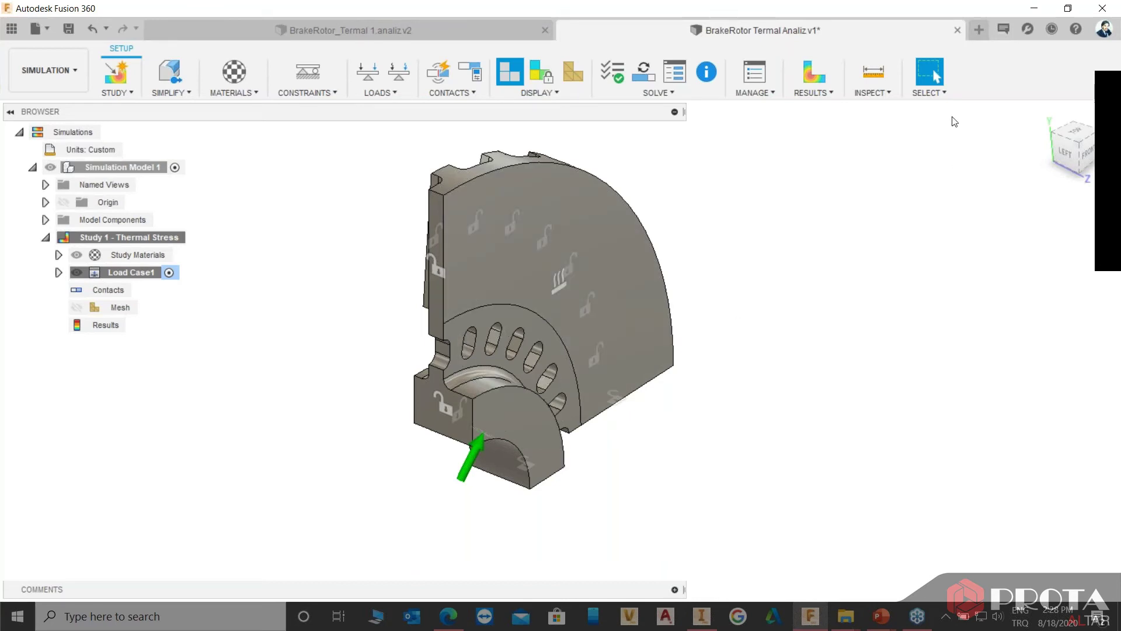
Review the Selection Filters so bodies, faces, edges, vertices and components stay pickable.
left_click(929, 92)
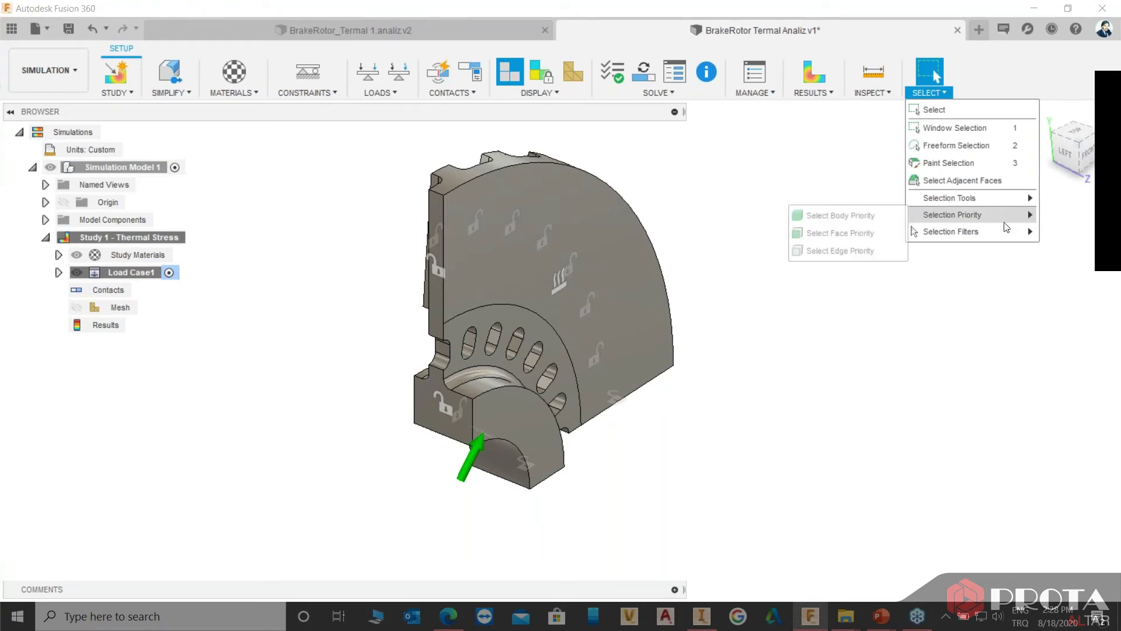
mouse_move(951, 231)
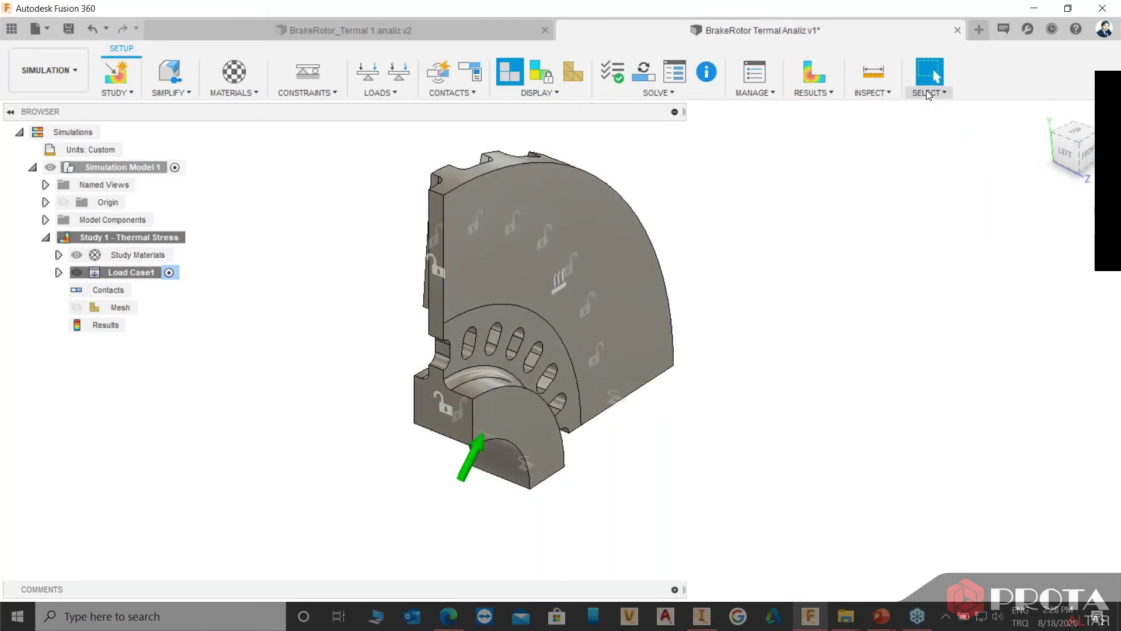
left_click(927, 89)
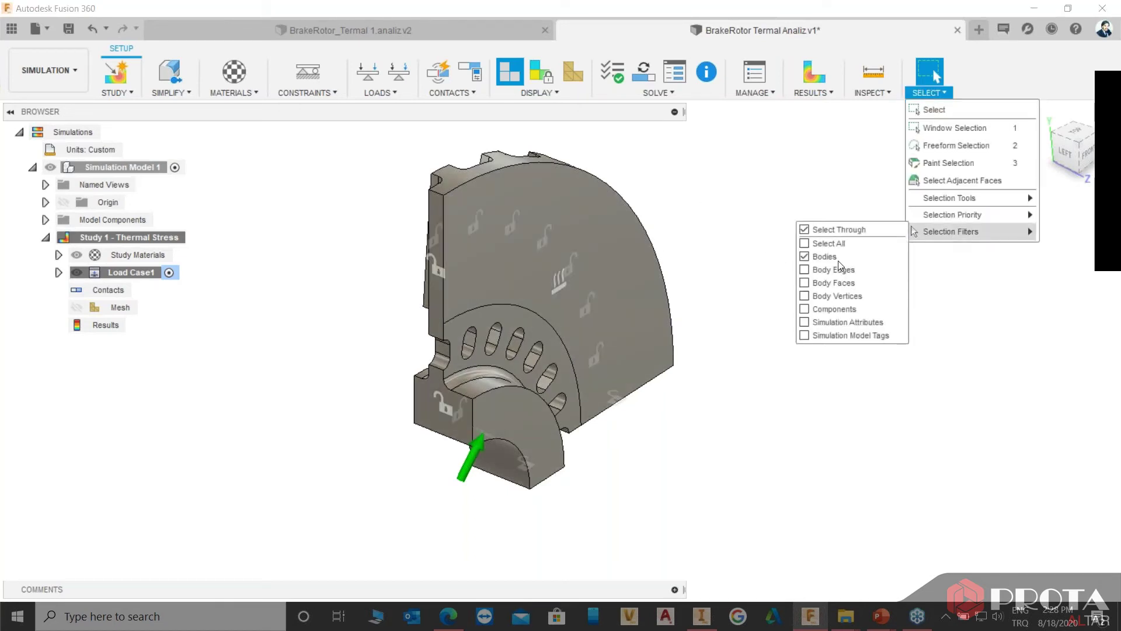
left_click(829, 258)
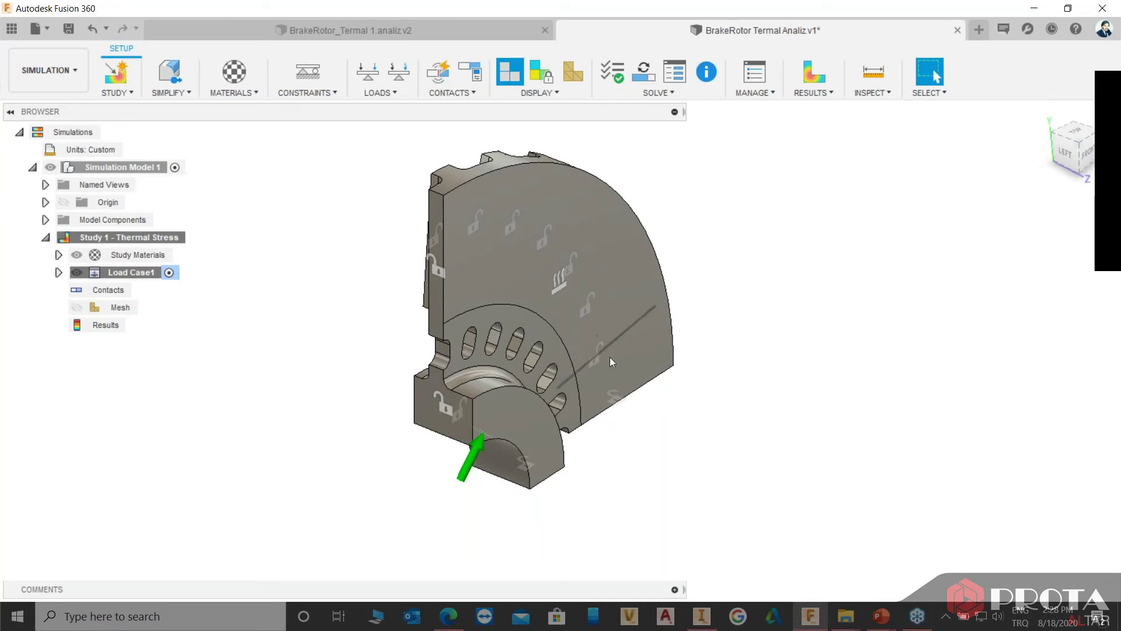
left_click(928, 93)
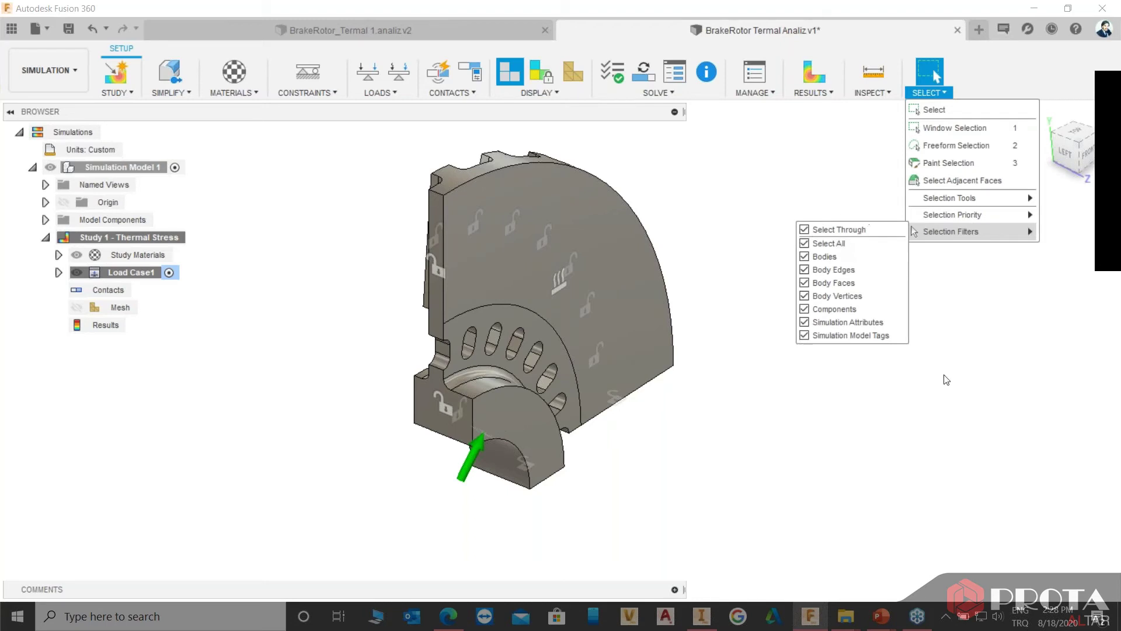
left_click(837, 184)
scroll(783, 249, "down", 1)
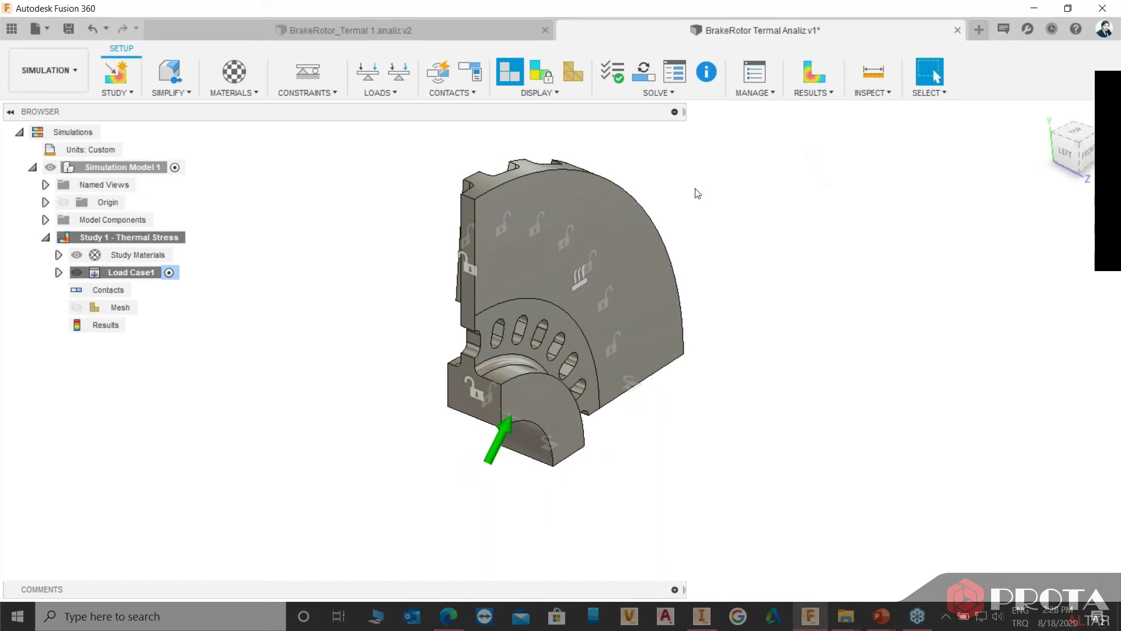
Turn the rotor to its finned back view, clear the selection, and start a new thermal load.
mouse_move(696, 193)
middle_mouse_down("shift")
mouse_move(824, 201)
mouse_move(833, 180)
middle_mouse_up("shift")
left_click_drag(842, 138, 310, 466)
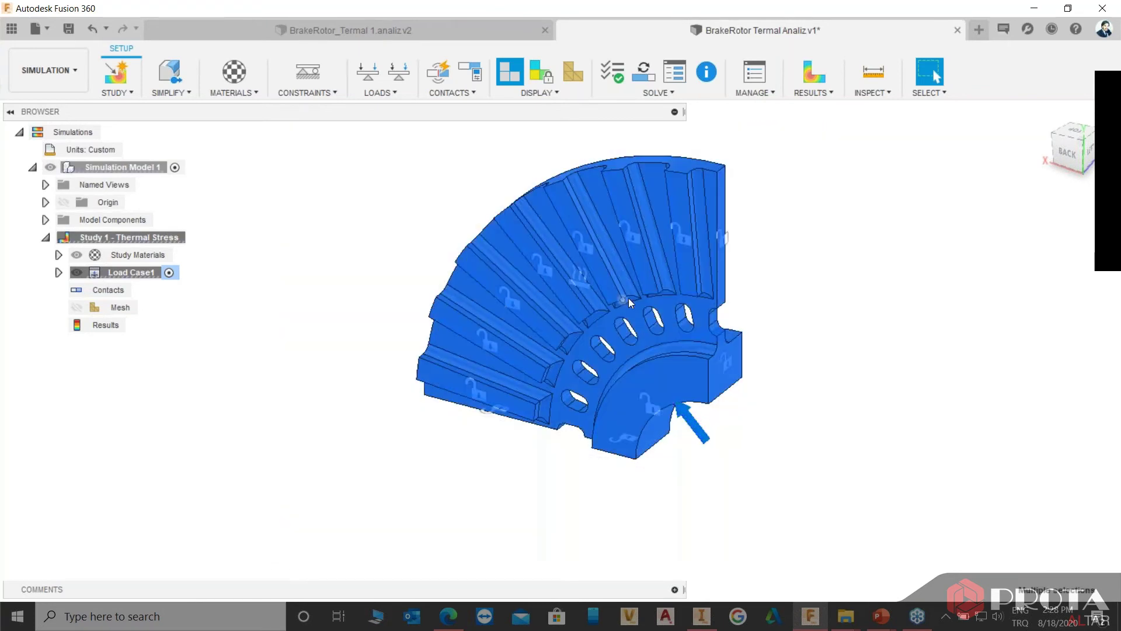
middle_click_drag(783, 258, 821, 225, "shift")
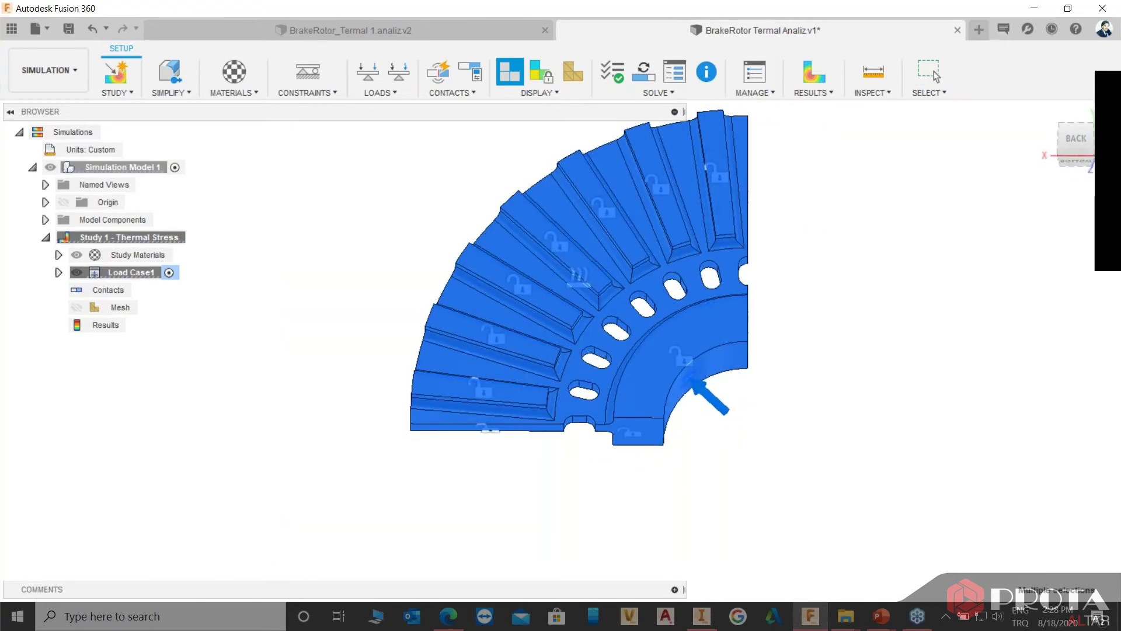
left_click(712, 332, "ctrl")
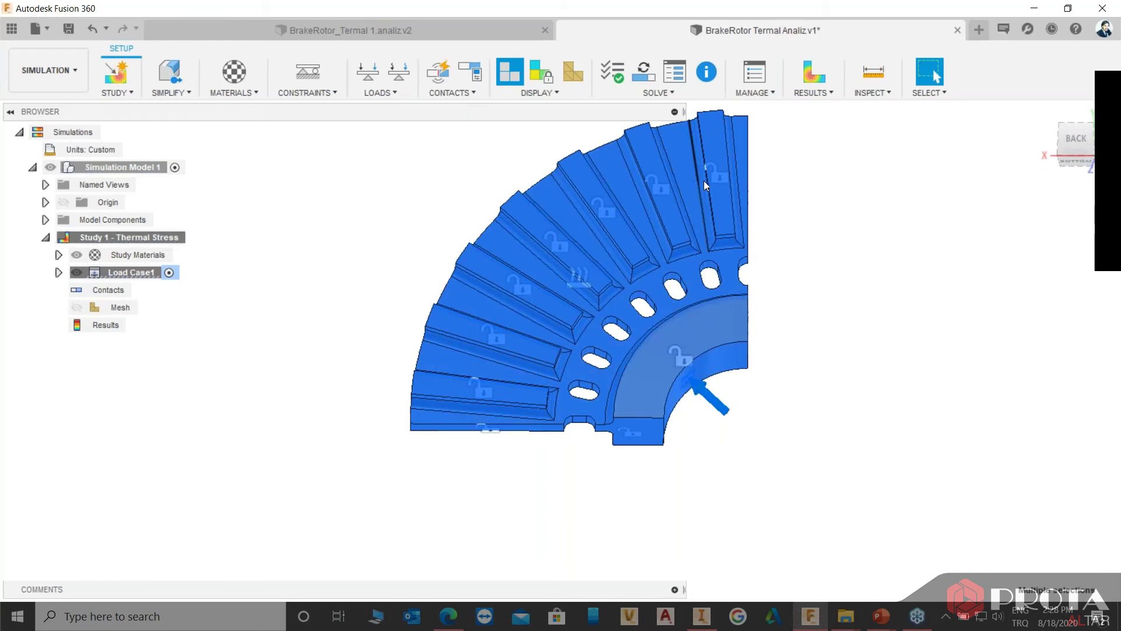
left_click(716, 145, "ctrl")
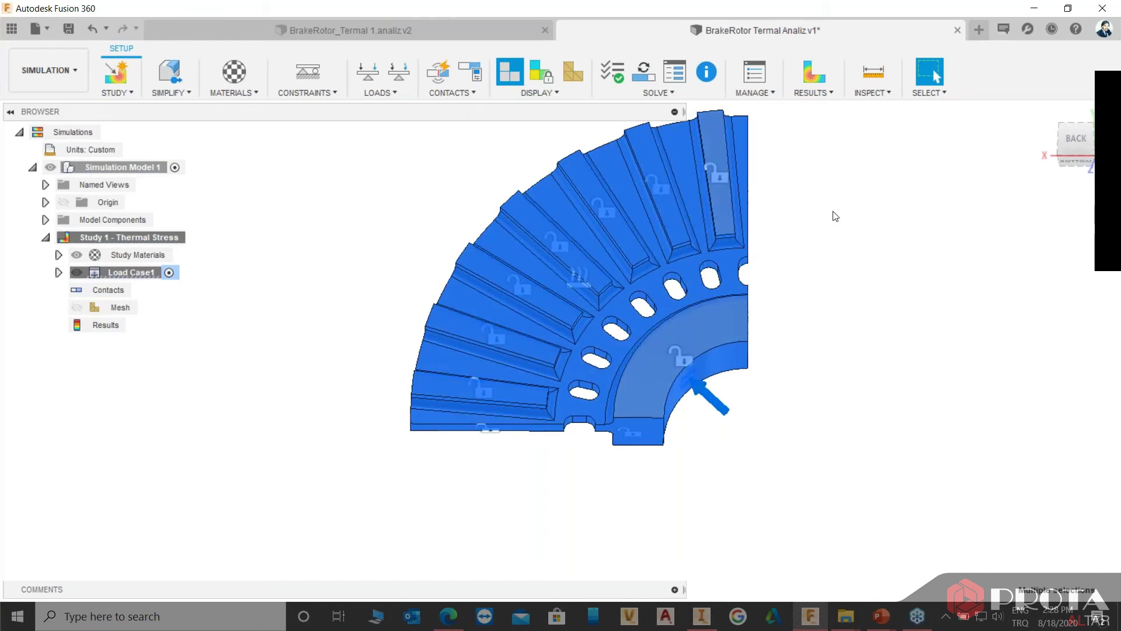
left_click(816, 293)
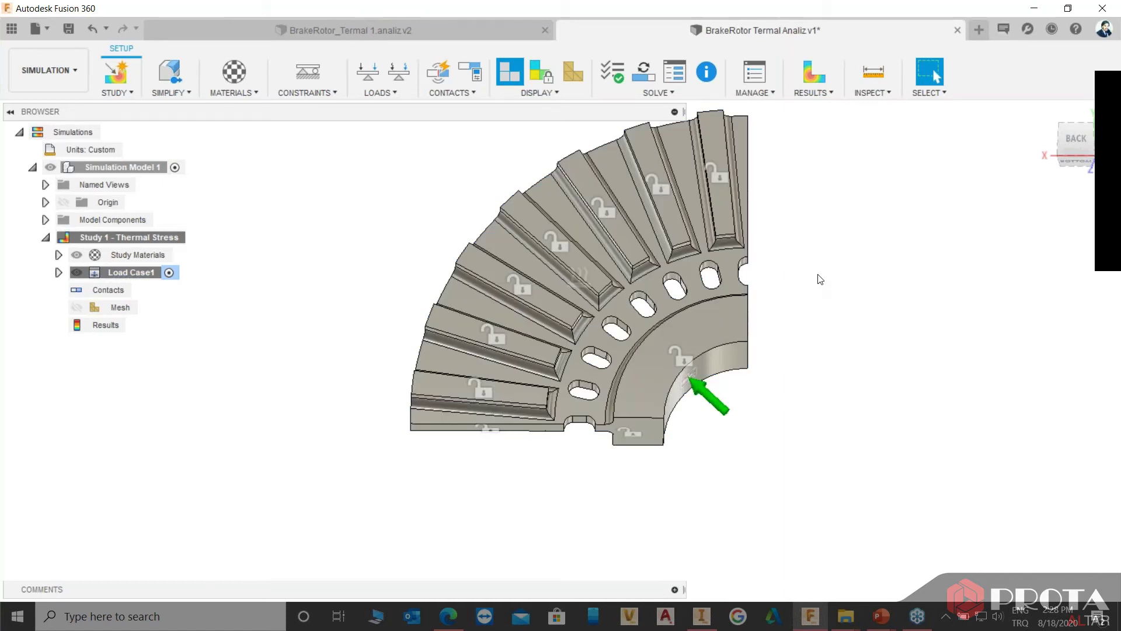
left_click(399, 71)
Set the thermal load type to Convection and window-select the rotor's 93 faces.
left_click(1032, 436)
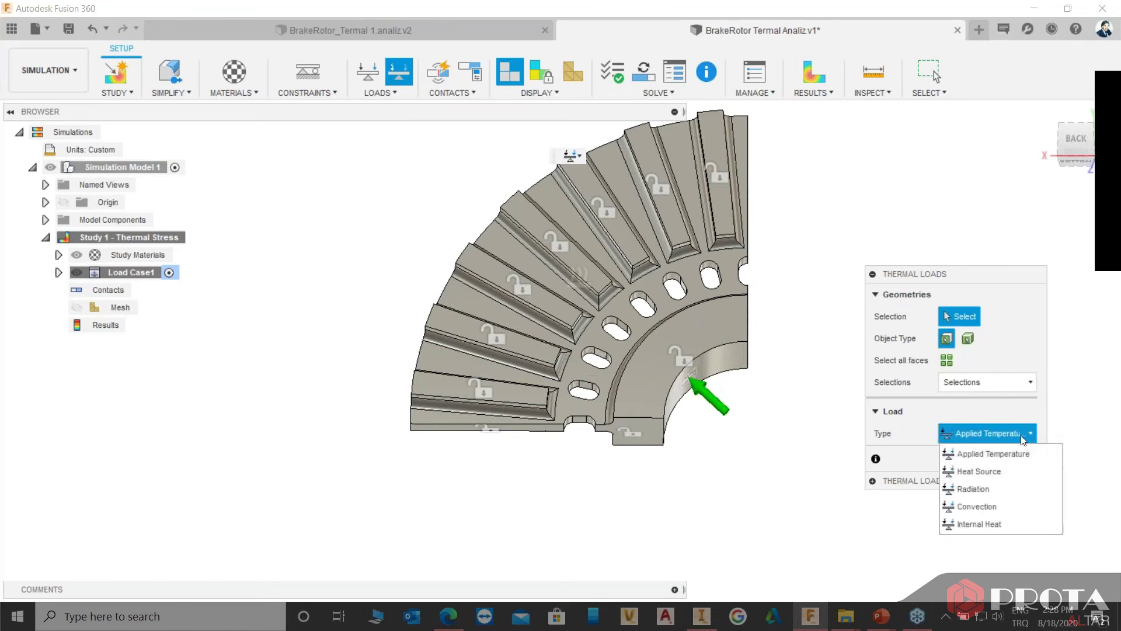
left_click(993, 508)
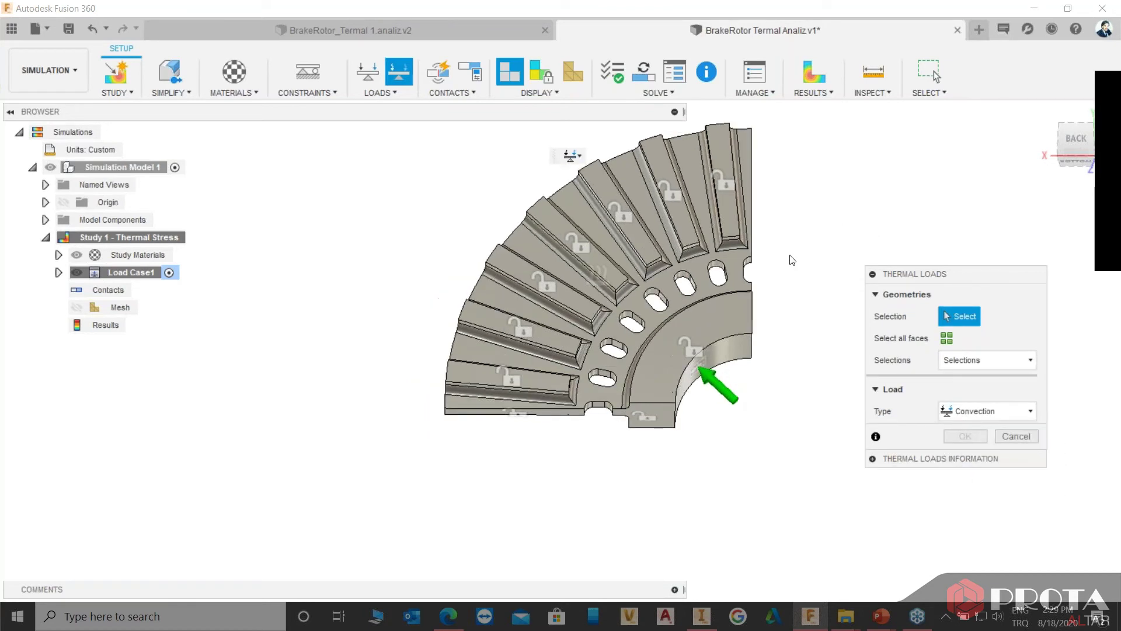
scroll(788, 257, "down", 2)
mouse_move(798, 133)
left_mouse_down()
mouse_move(429, 527)
mouse_move(383, 545)
left_mouse_up()
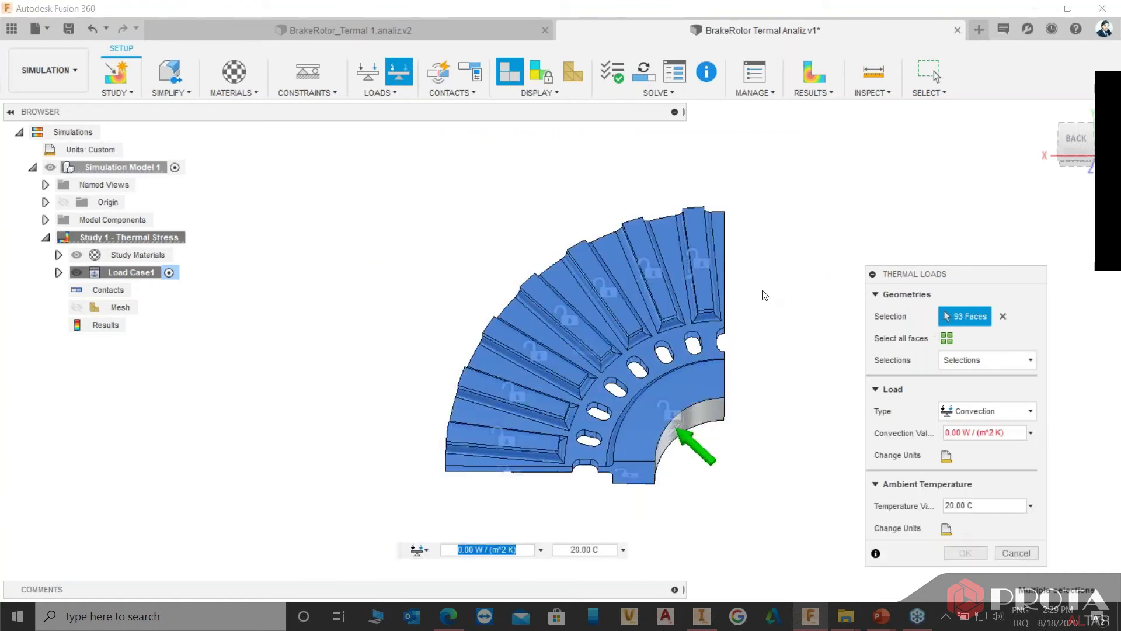
Orbit and zoom around the rotor to check the 93 selected faces.
mouse_move(808, 368)
middle_mouse_down("shift")
mouse_move(734, 262)
mouse_move(725, 280)
middle_mouse_up("shift")
scroll(680, 372, "up", 2)
scroll(680, 371, "up", 2)
scroll(695, 315, "up", 2)
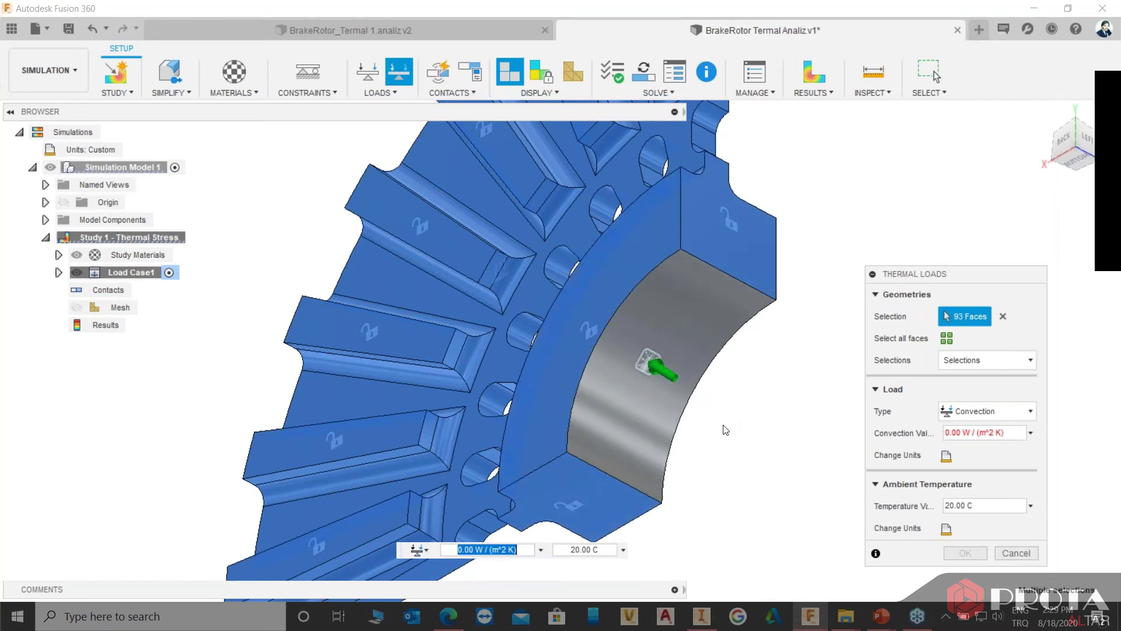
mouse_move(726, 430)
middle_mouse_down("shift")
mouse_move(770, 271)
mouse_move(584, 409)
middle_mouse_up("shift")
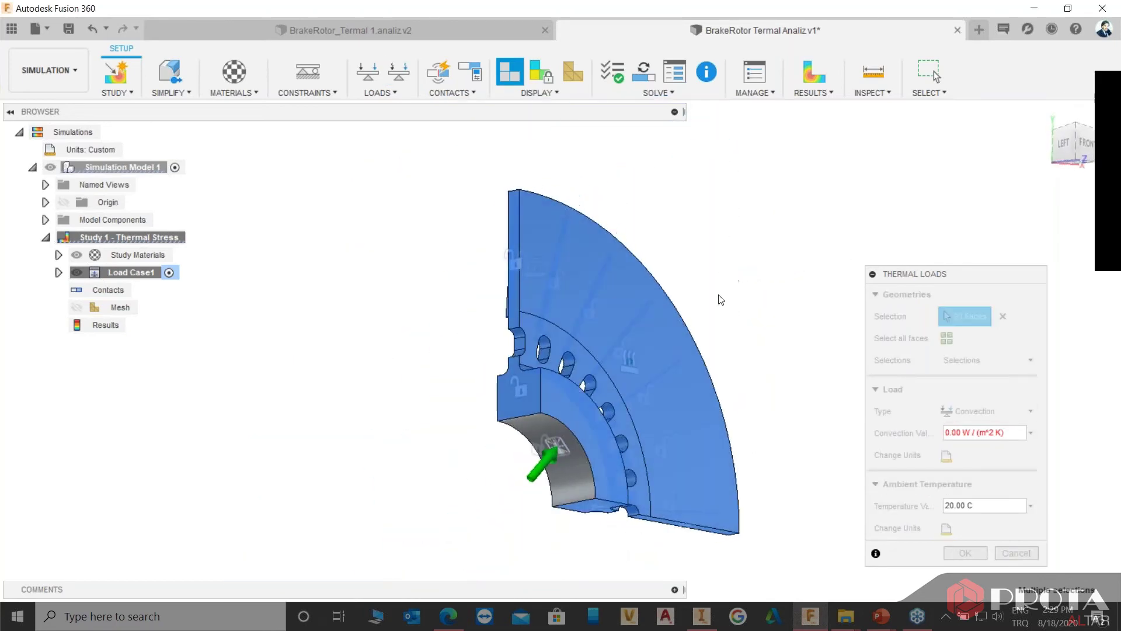
scroll(572, 446, "up", 3)
scroll(583, 407, "up", 2)
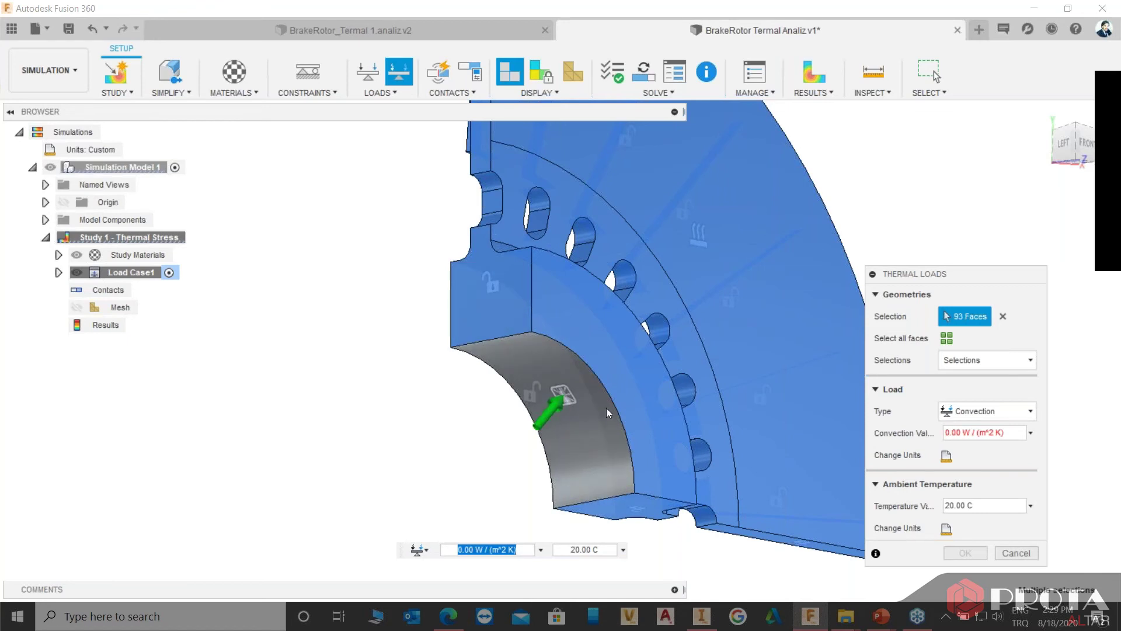
scroll(606, 408, "down", 2)
middle_click_drag(665, 405, 650, 294, "shift")
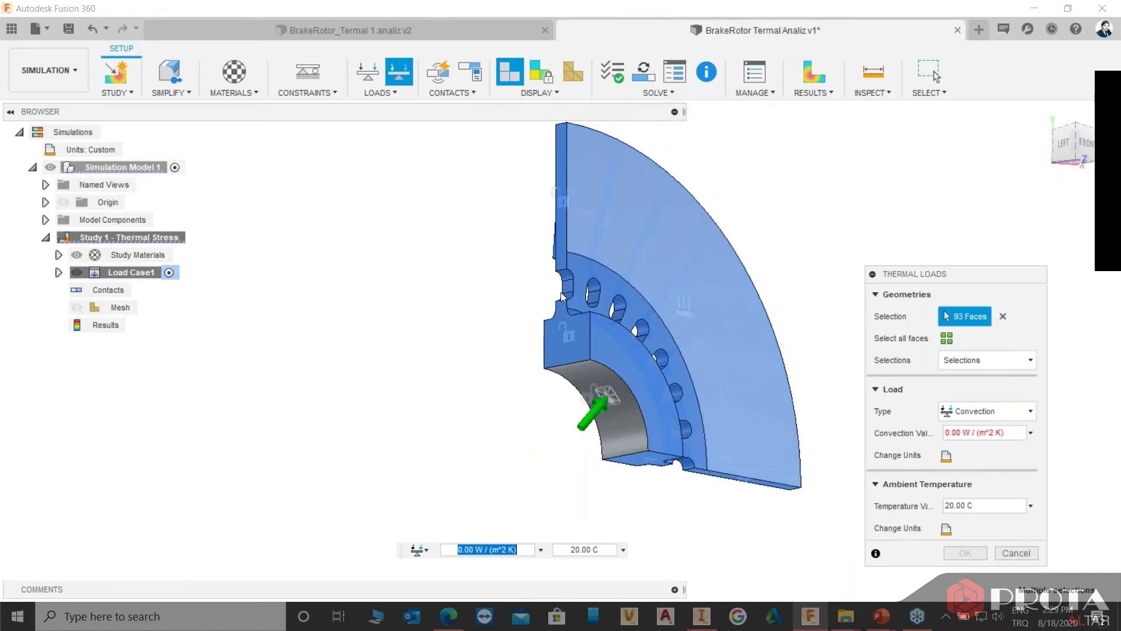
mouse_move(770, 185)
middle_mouse_down("shift")
mouse_move(874, 200)
mouse_move(729, 198)
mouse_move(778, 202)
mouse_move(762, 214)
middle_mouse_up("shift")
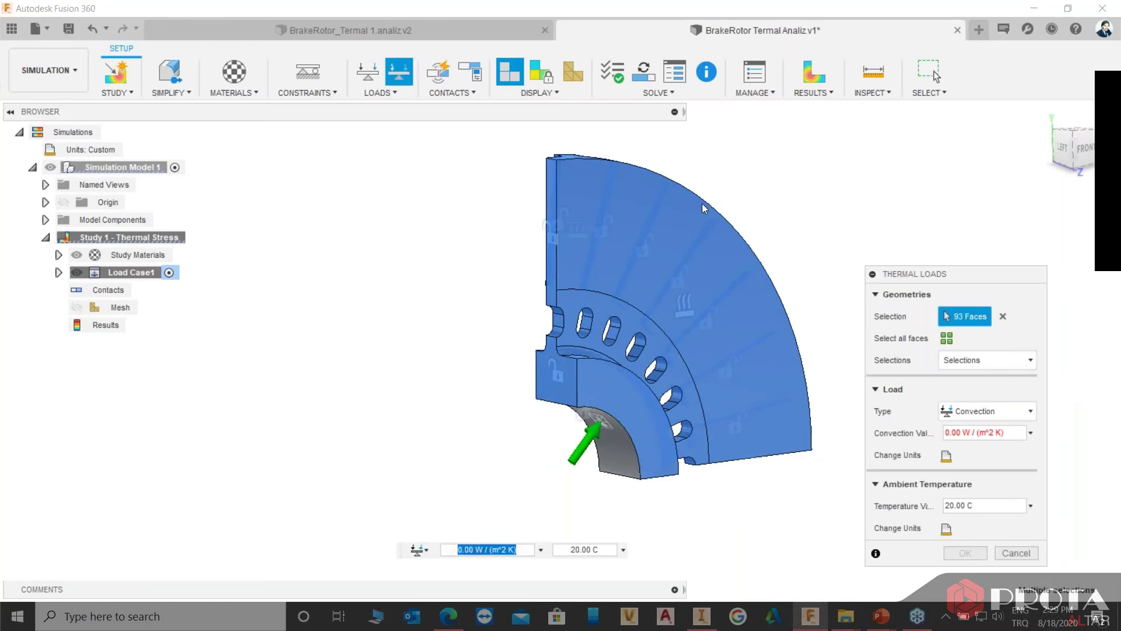
Remove the large flat face, inner face and several fin faces from the convection selection.
left_click(675, 241)
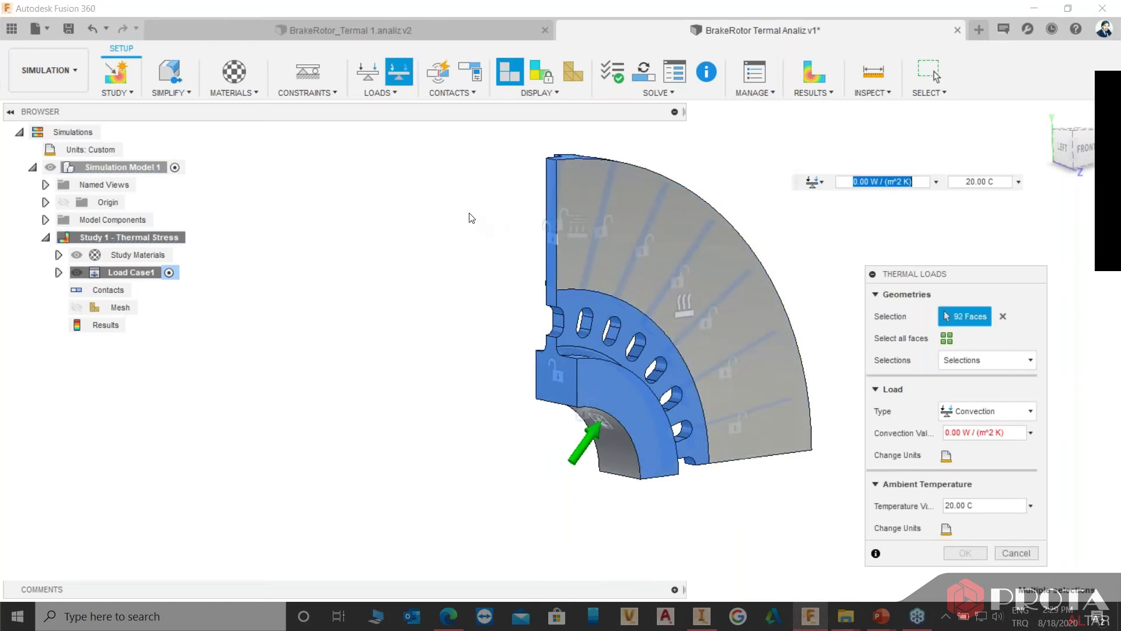
mouse_move(466, 221)
middle_mouse_down("shift")
mouse_move(571, 248)
mouse_move(604, 231)
middle_mouse_up("shift")
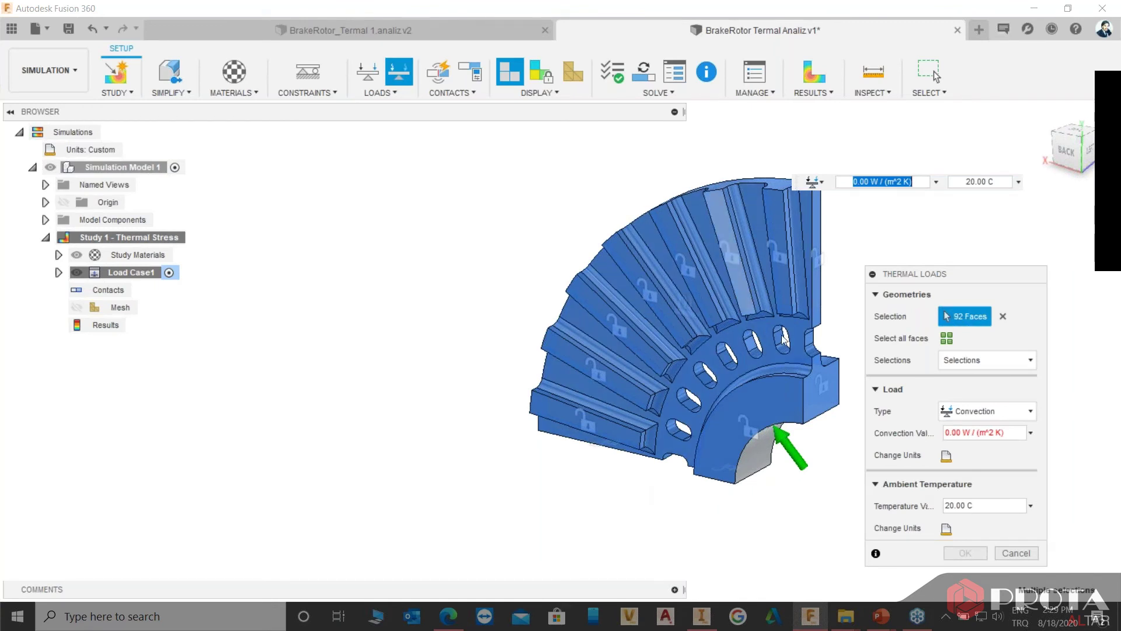
scroll(792, 401, "up", 2)
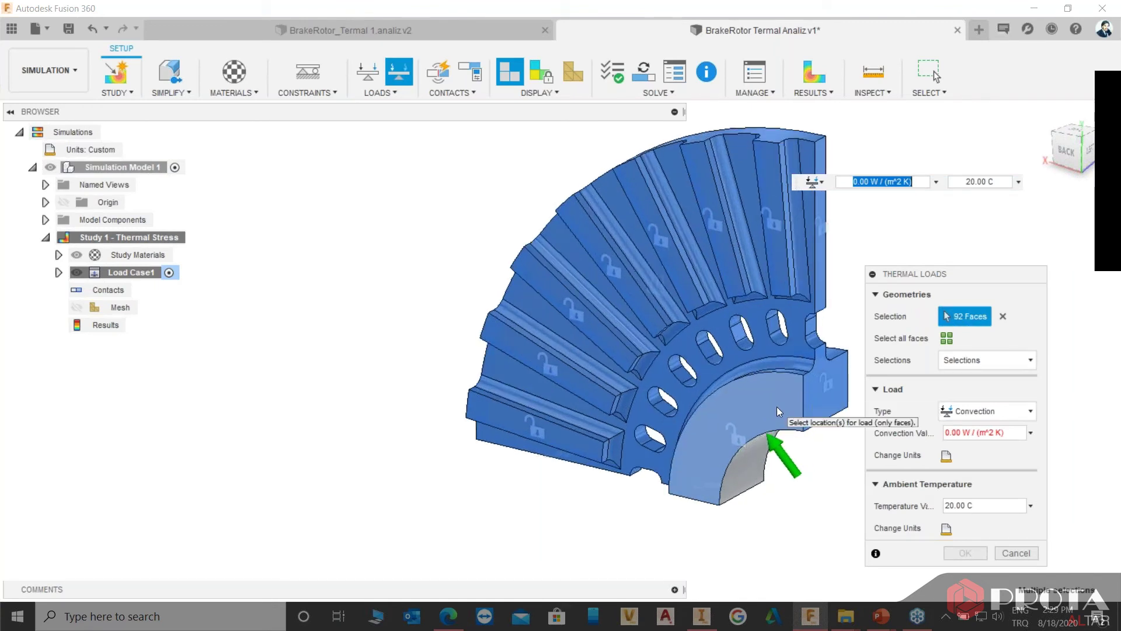
left_click(776, 389)
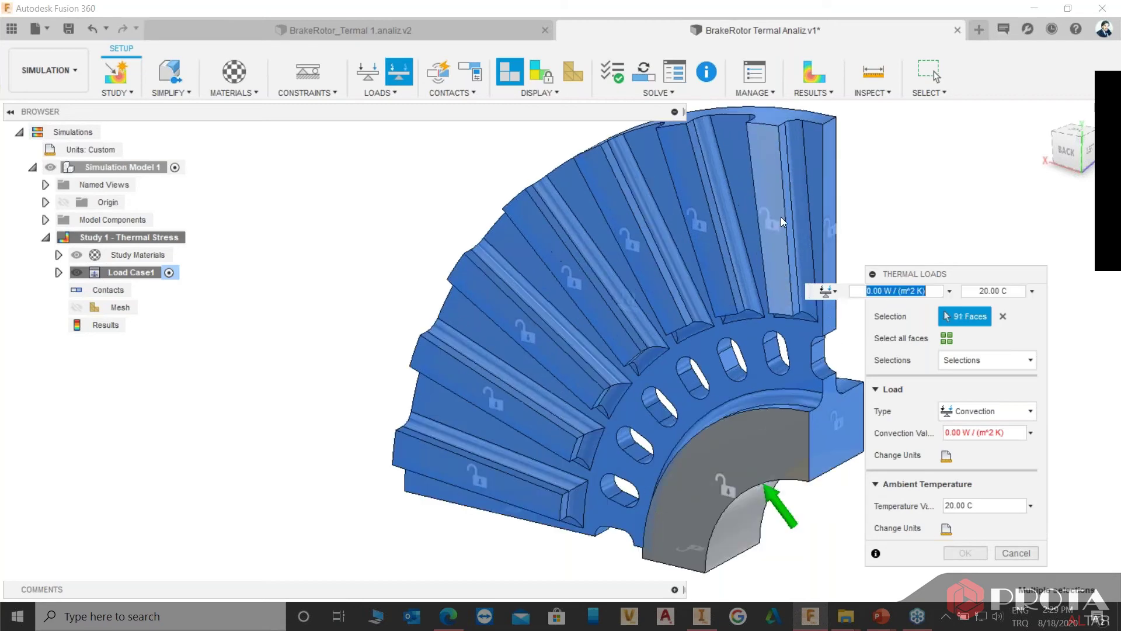
scroll(780, 216, "up", 4)
left_click(696, 205)
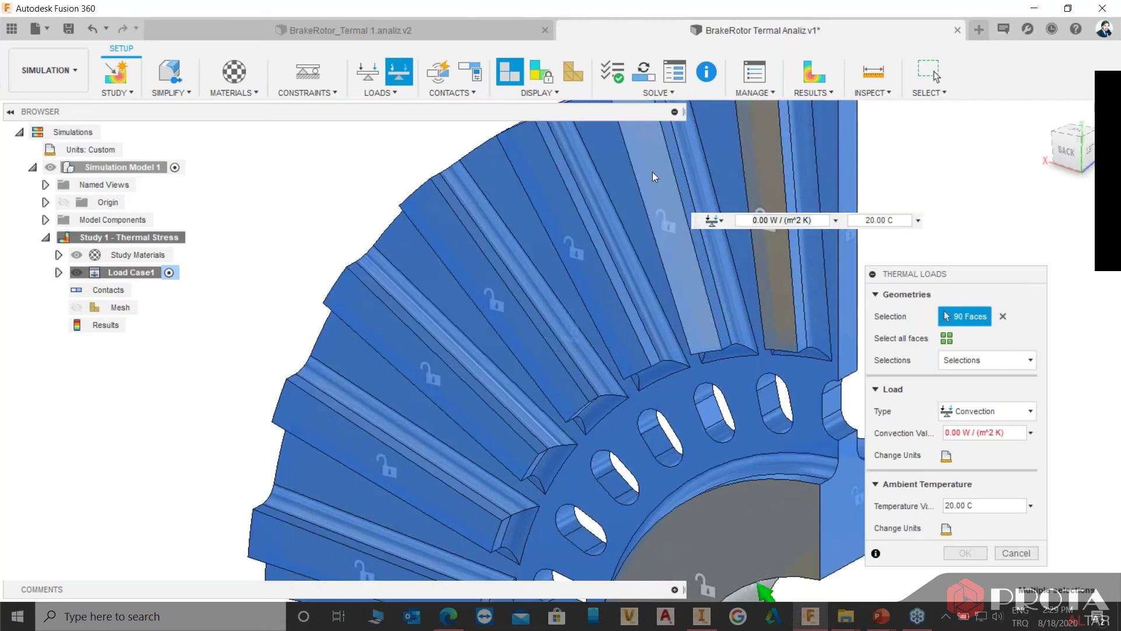
left_click(653, 171)
left_click(558, 200)
left_click(467, 268)
left_click(390, 326)
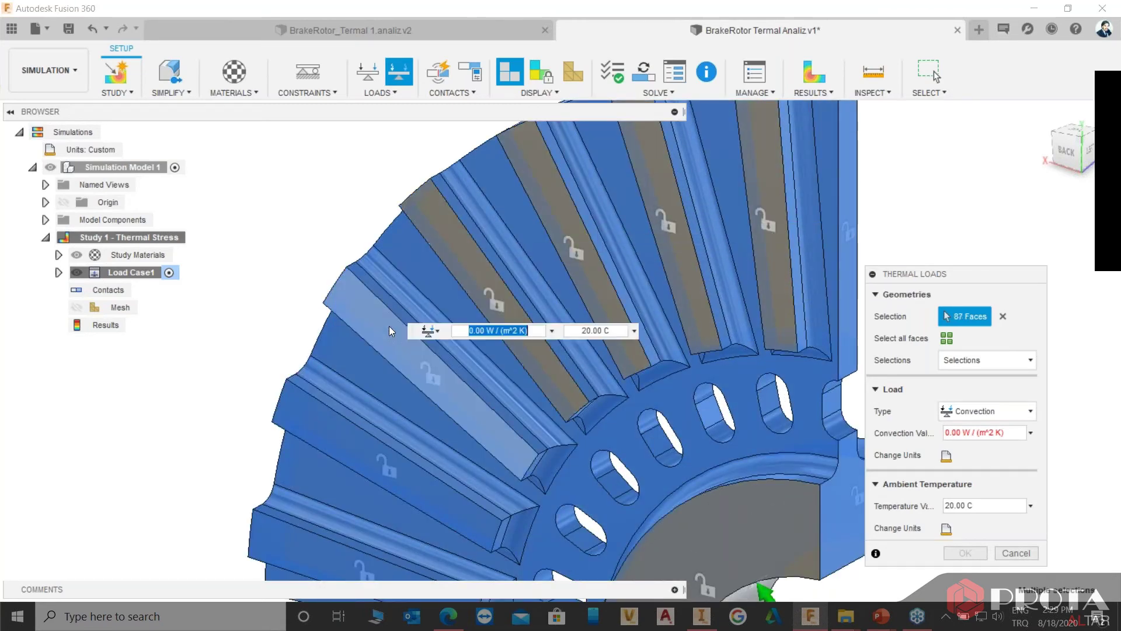
middle_click_drag(390, 420, 380, 350, "shift")
left_click(358, 339)
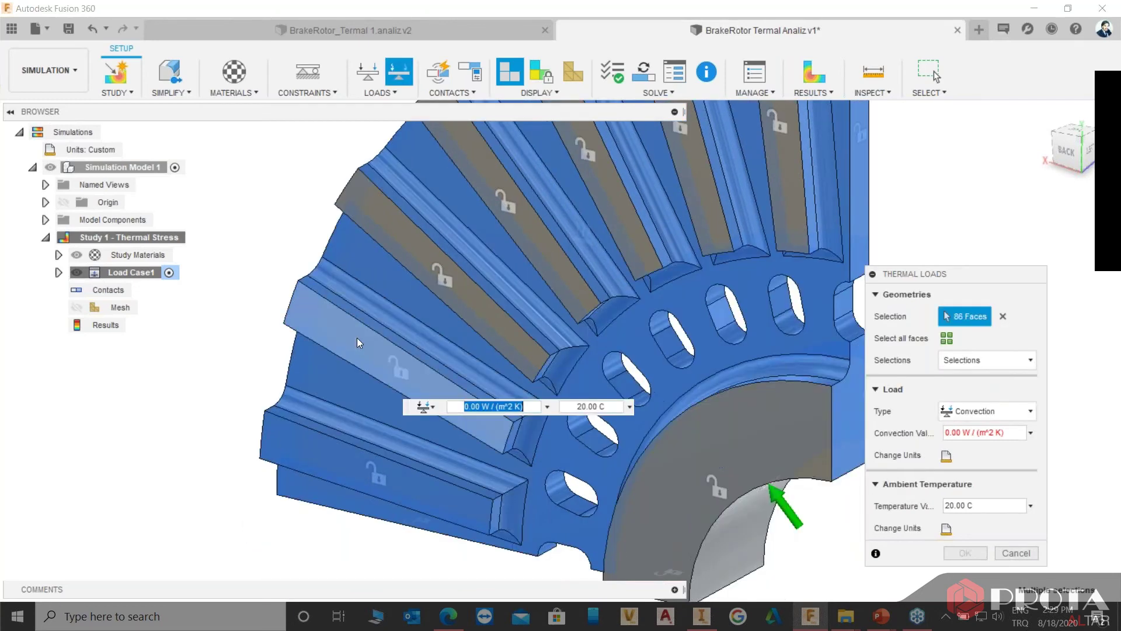
left_click(295, 454)
scroll(430, 405, "down", 5)
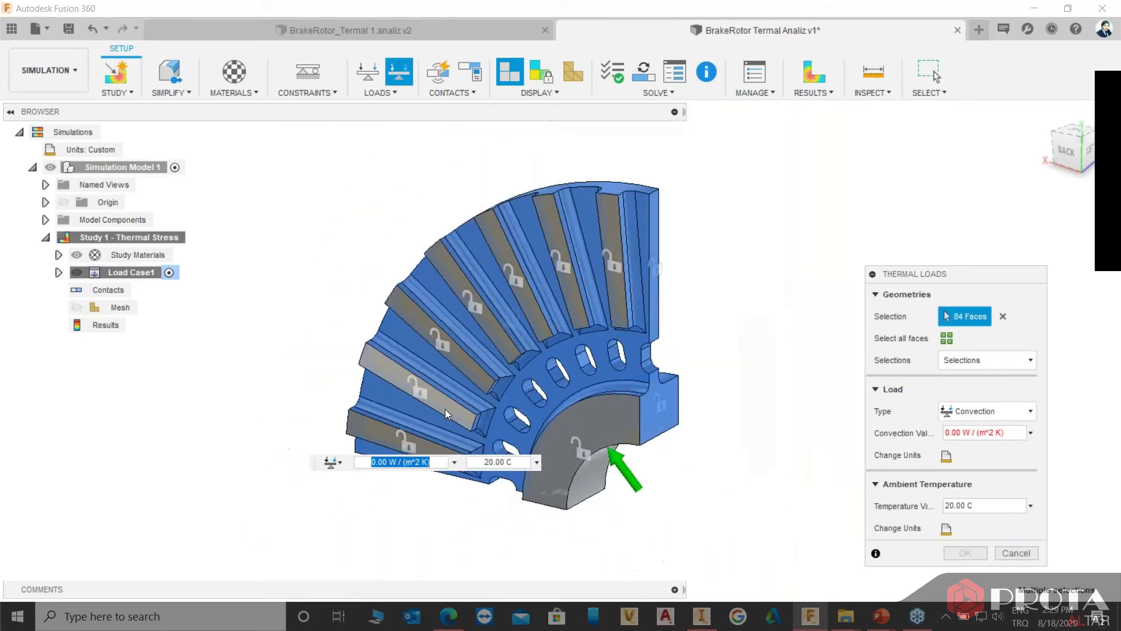
Tilt the rotor and remove more faces from below and the left, leaving 80.
mouse_move(659, 314)
middle_mouse_down("shift")
mouse_move(713, 246)
mouse_move(754, 307)
mouse_move(732, 277)
middle_mouse_up("shift")
scroll(479, 412, "up", 5)
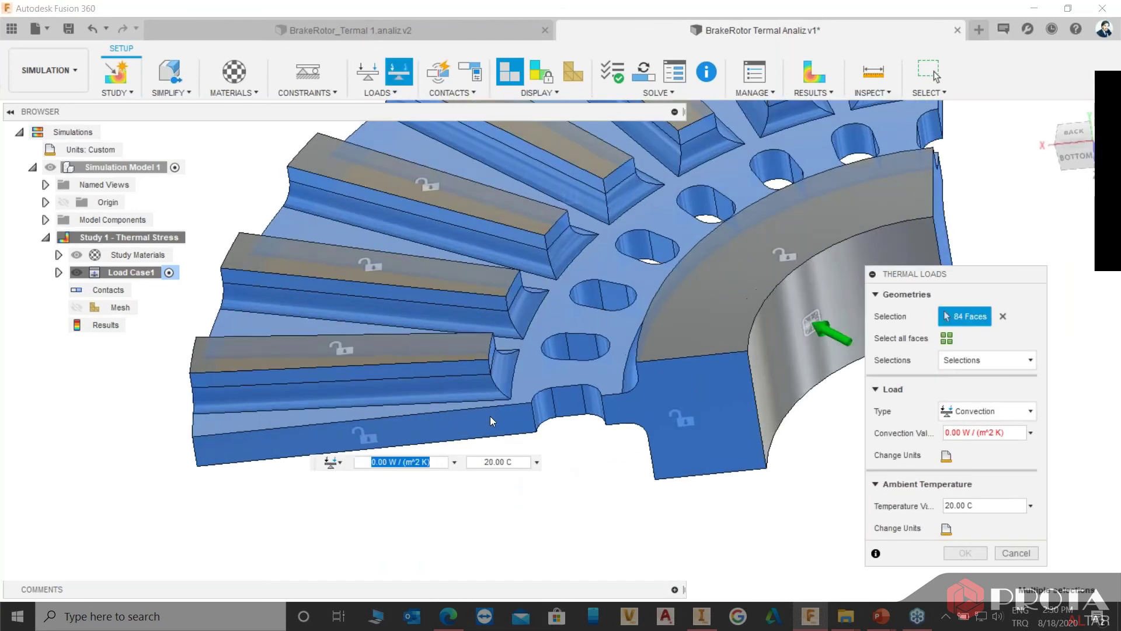
left_click(479, 422)
left_click(703, 393)
mouse_move(703, 391)
middle_mouse_down("shift")
mouse_move(778, 244)
mouse_move(640, 440)
middle_mouse_up("shift")
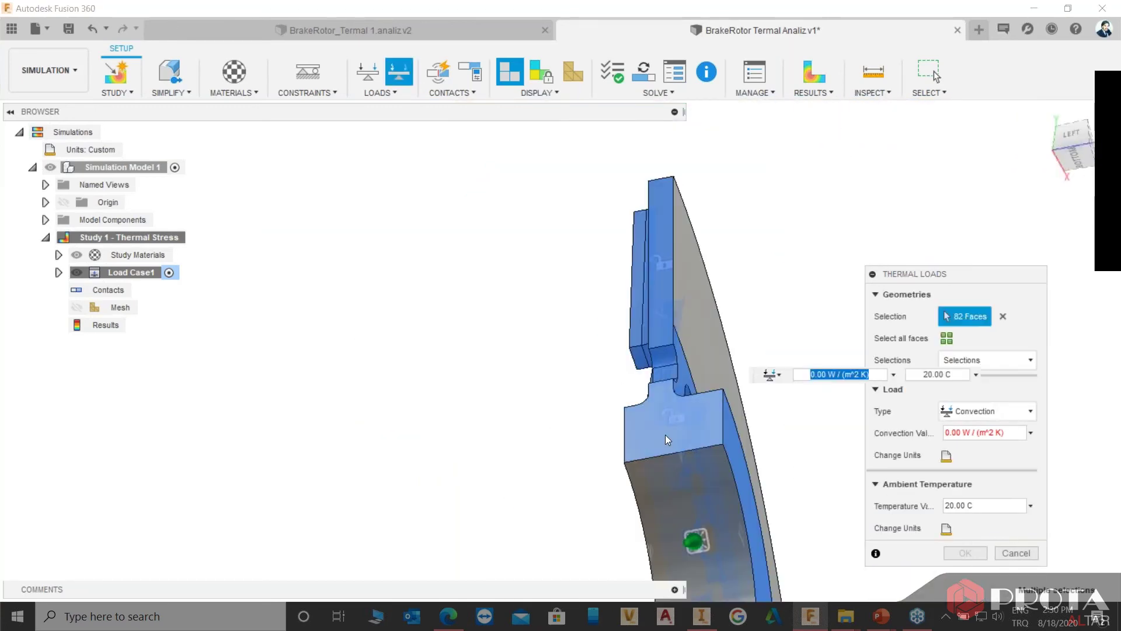
left_click(664, 434)
left_click(664, 311)
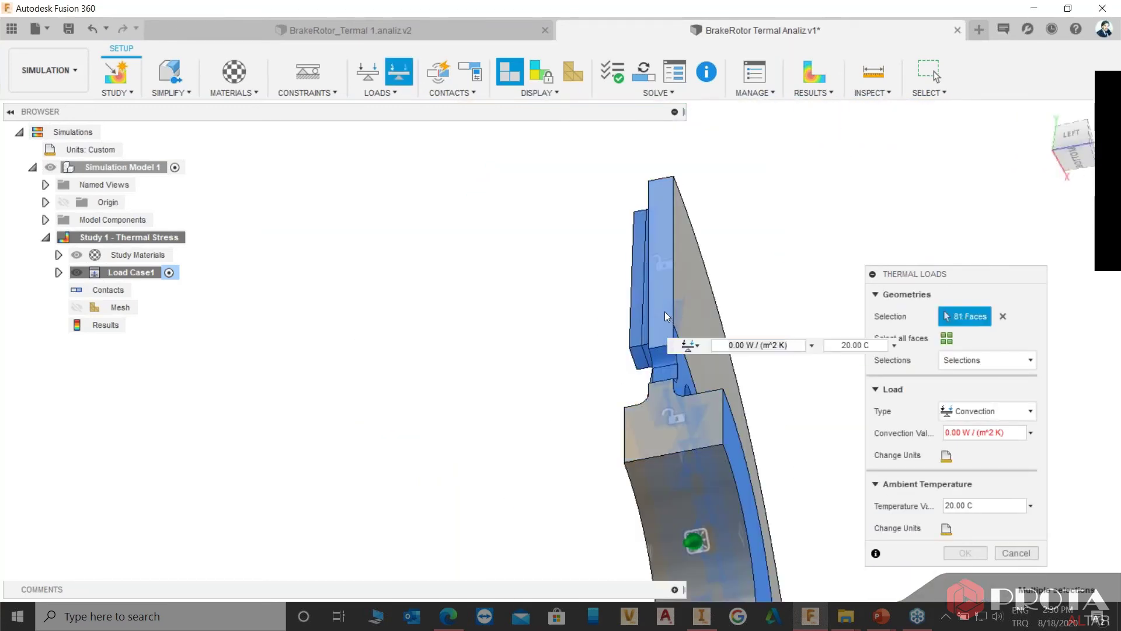
mouse_move(665, 311)
middle_mouse_down("shift")
mouse_move(747, 325)
mouse_move(670, 357)
mouse_move(657, 430)
middle_mouse_up("shift")
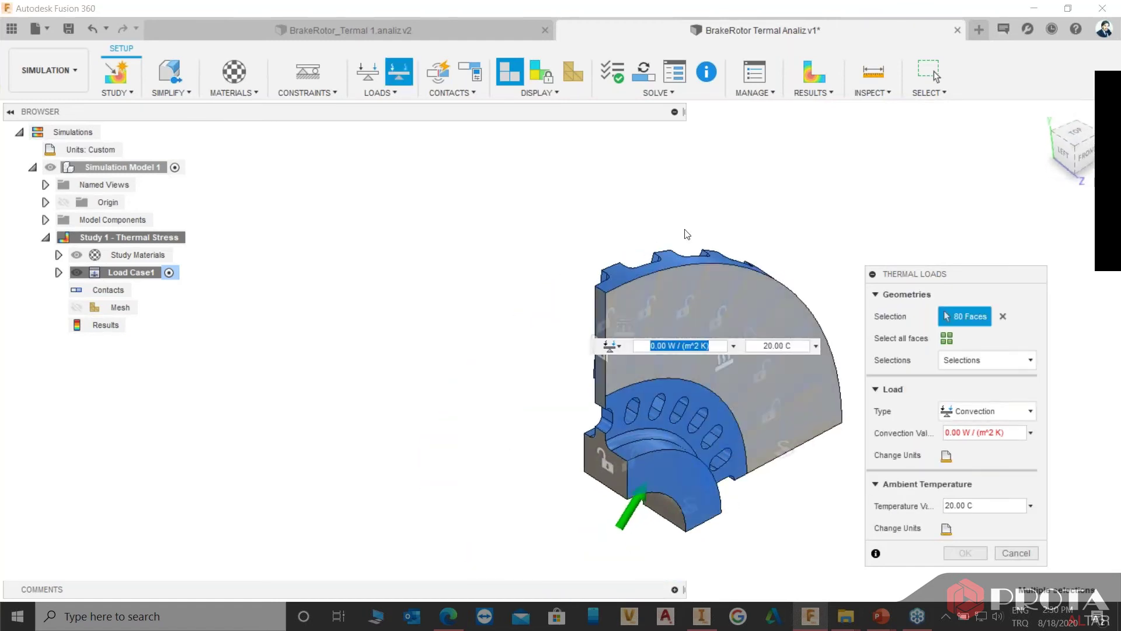
Orbit and zoom around the rotor to check the 80 remaining faces.
mouse_move(638, 235)
middle_mouse_down("shift")
mouse_move(528, 195)
mouse_move(455, 230)
mouse_move(545, 221)
mouse_move(483, 228)
mouse_move(526, 267)
middle_mouse_up("shift")
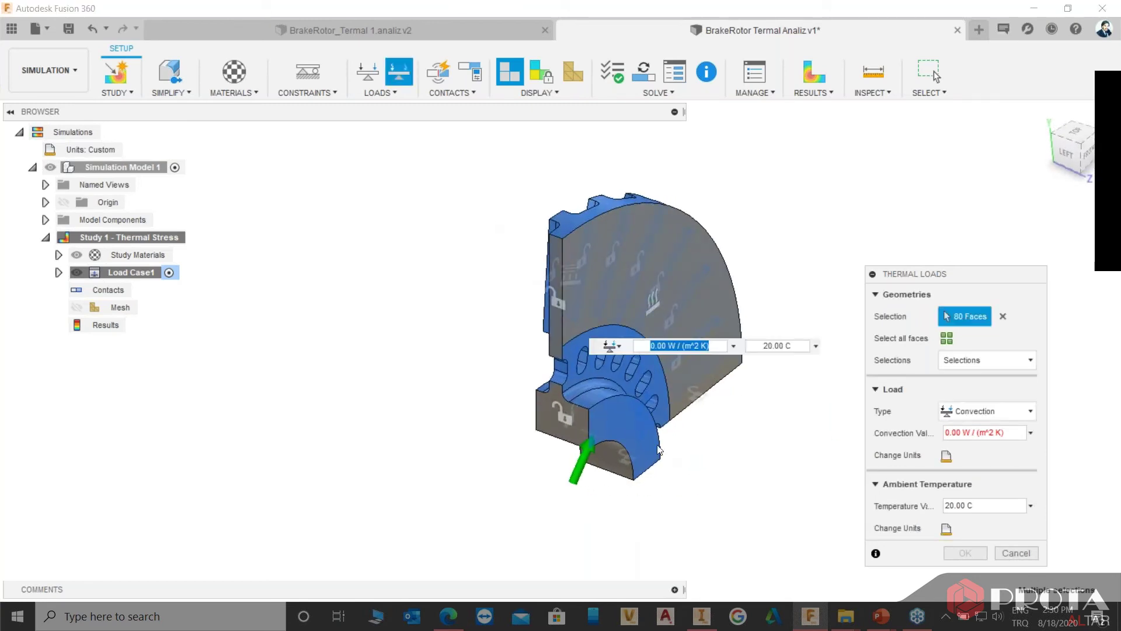
scroll(574, 398, "up", 2)
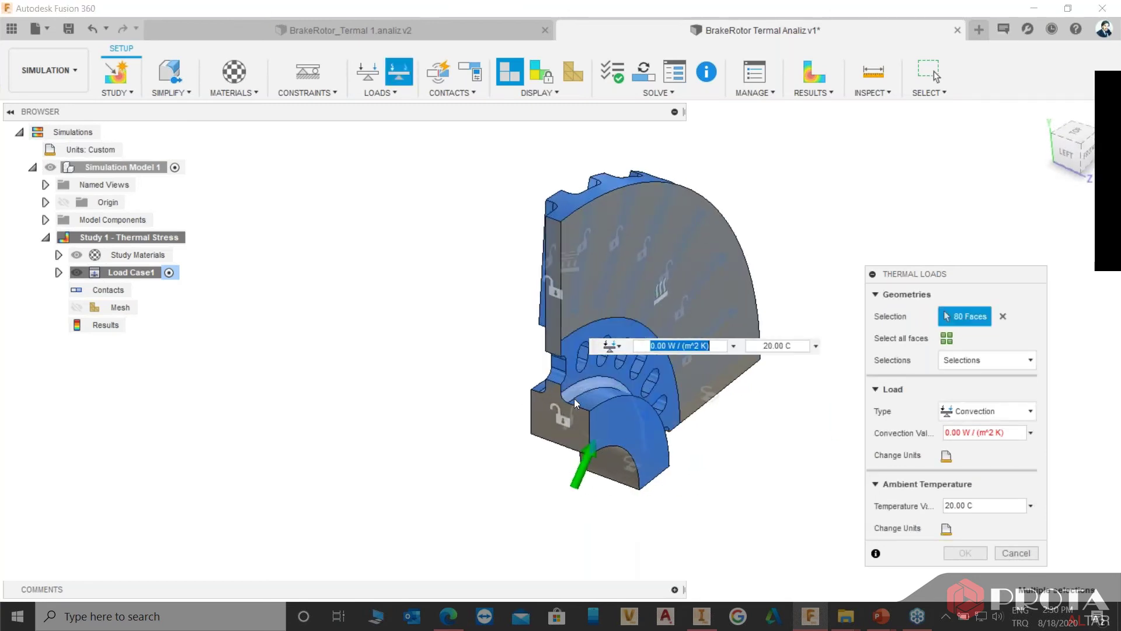
scroll(675, 425, "up", 3)
scroll(676, 426, "up", 2)
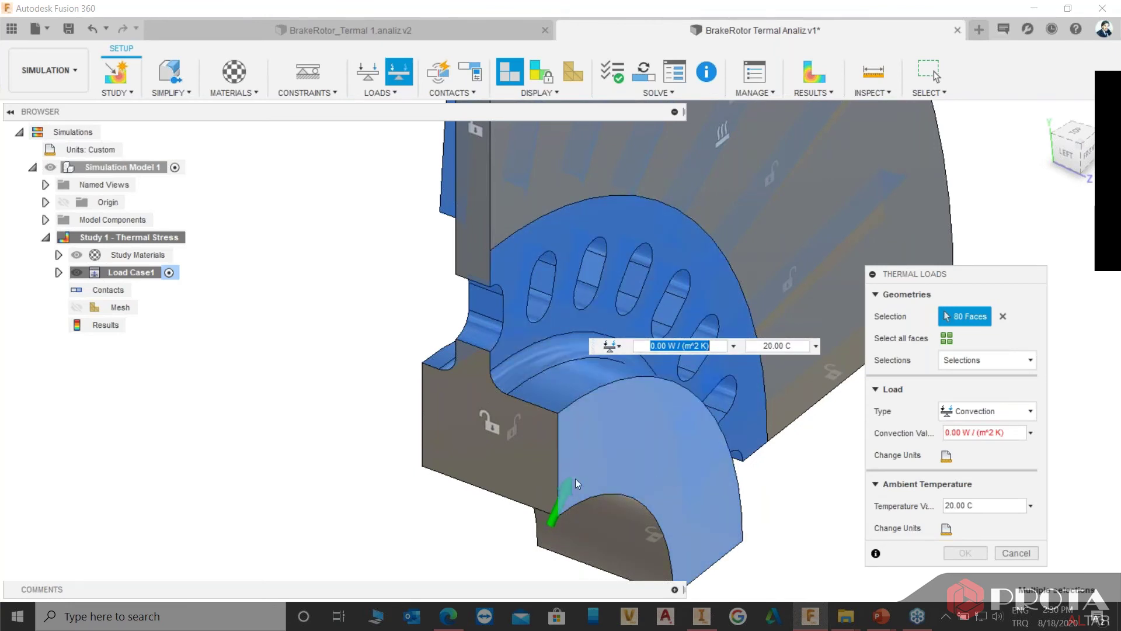
scroll(823, 316, "down", 3)
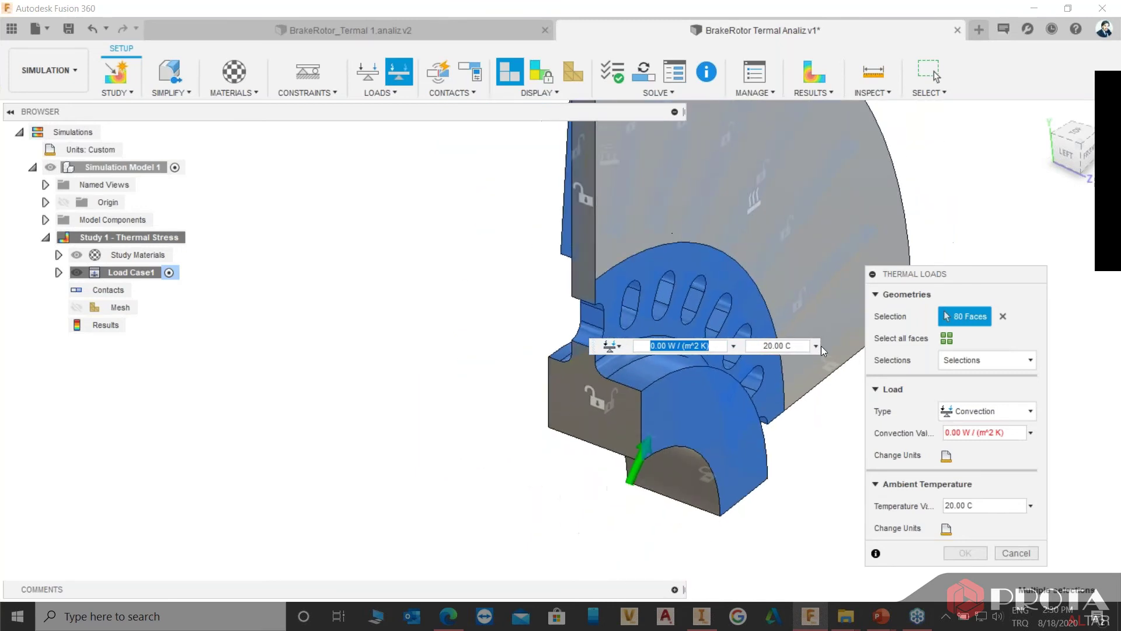
scroll(815, 304, "down", 2)
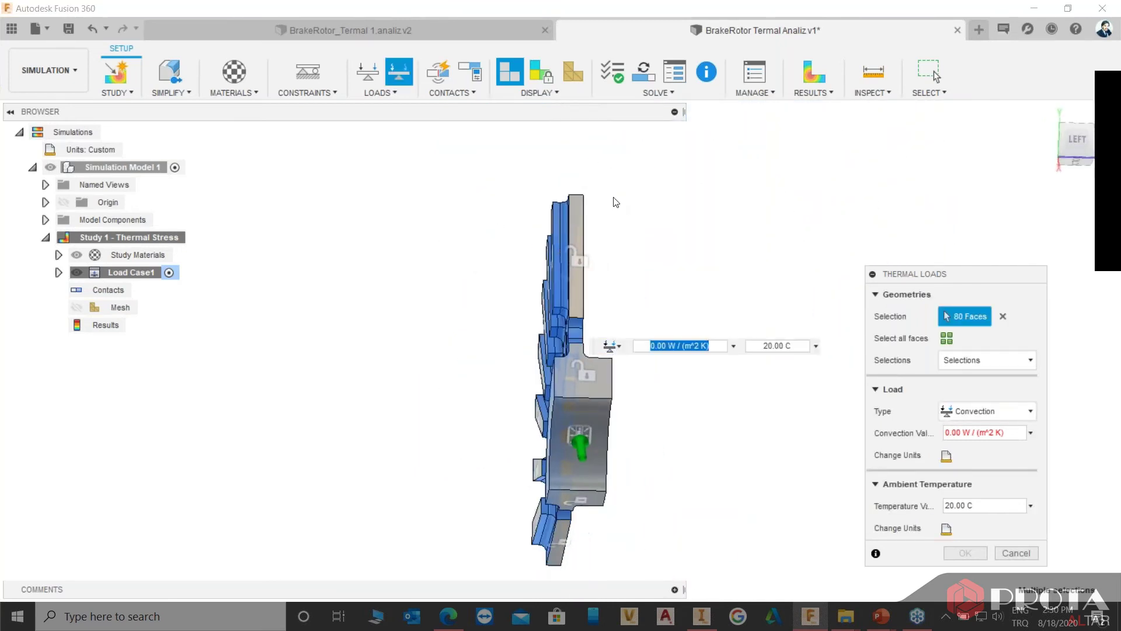
mouse_move(625, 216)
middle_mouse_down("shift")
mouse_move(814, 251)
mouse_move(734, 262)
middle_mouse_up("shift")
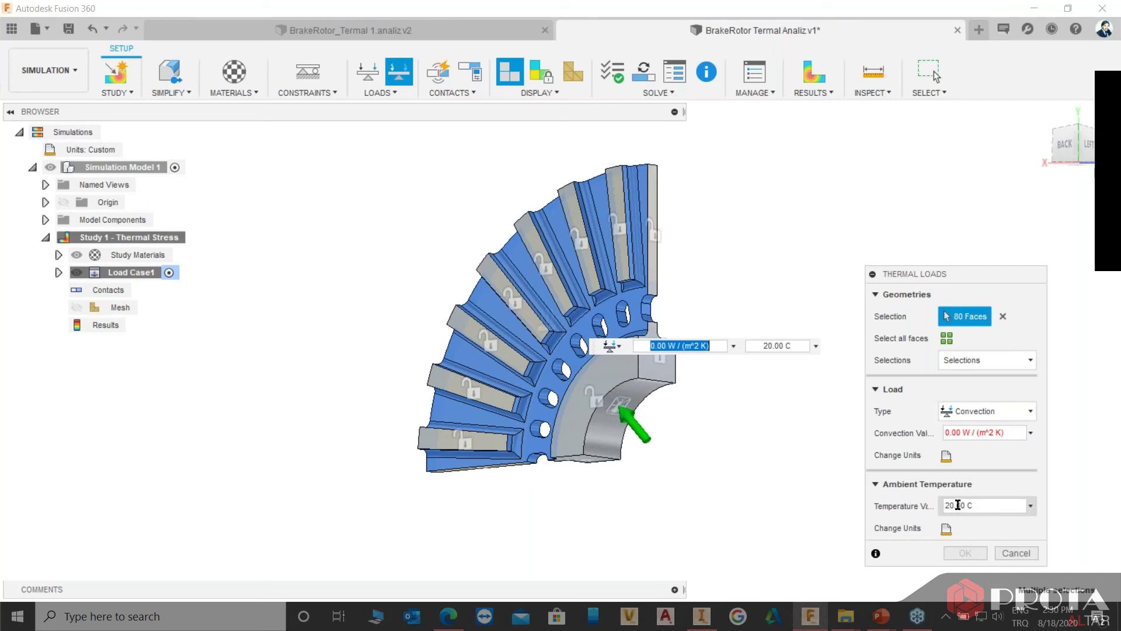
Set the ambient temperature to 25 C and the convection coefficient to 190 W/(m^2 K).
left_click_drag(961, 505, 945, 505)
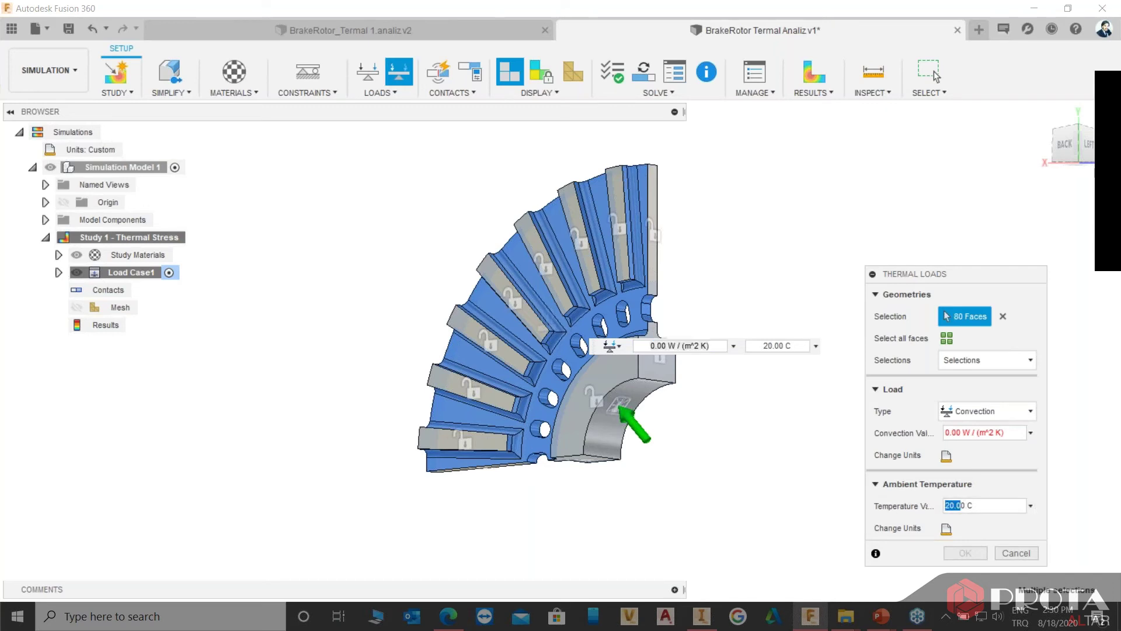
type("0")
key("BackSpace")
type("25")
left_click_drag(956, 432, 944, 432)
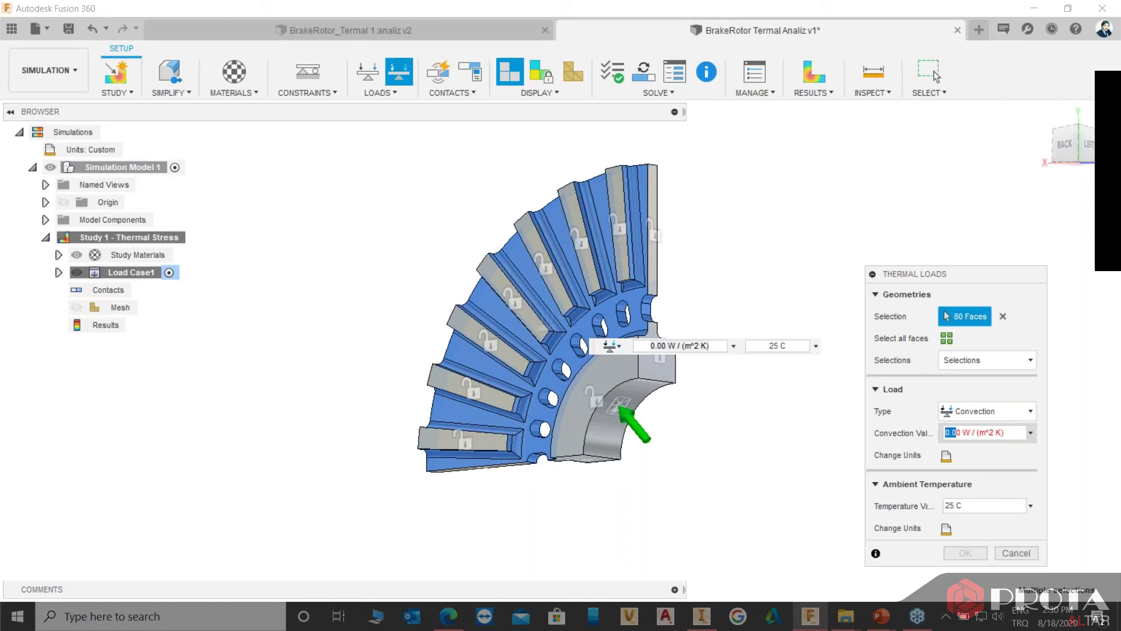
key("BackSpace")
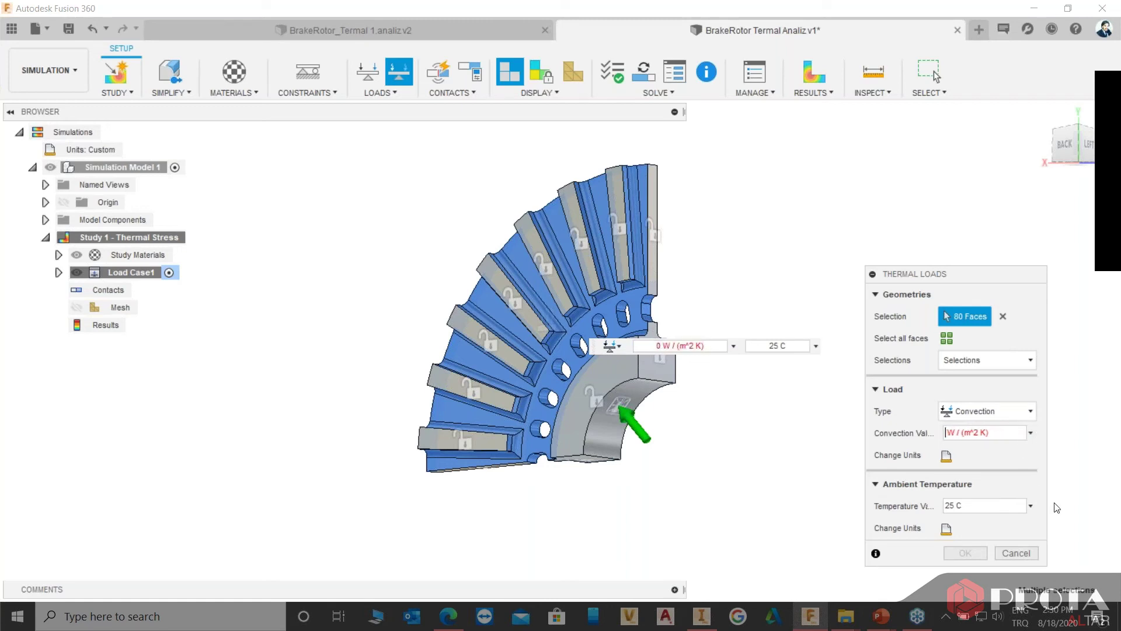
type("1")
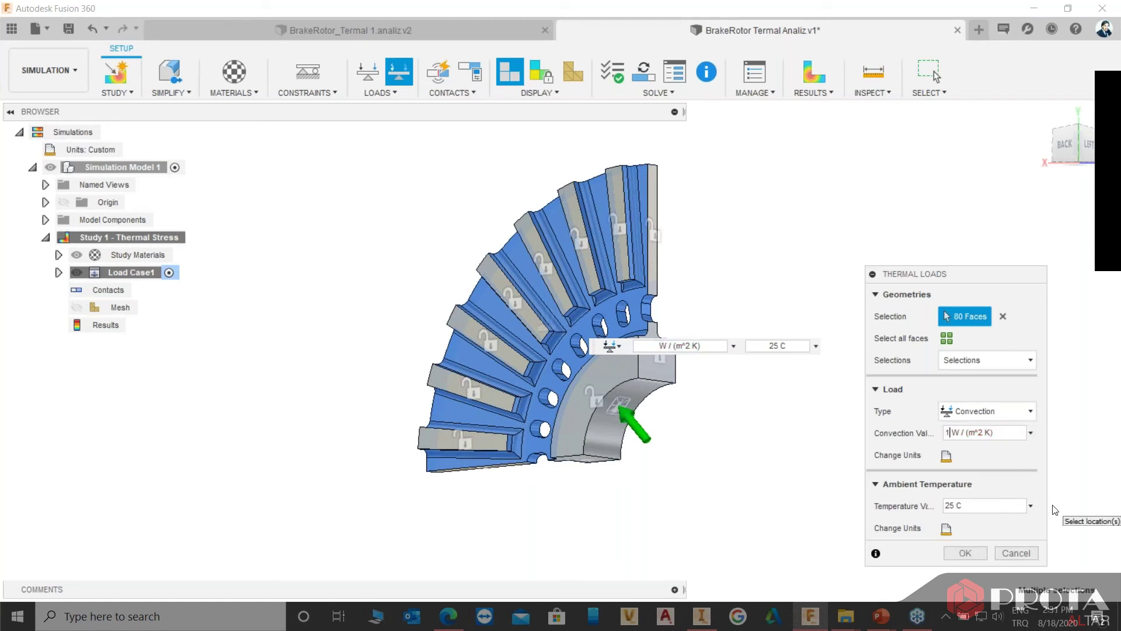
type("90")
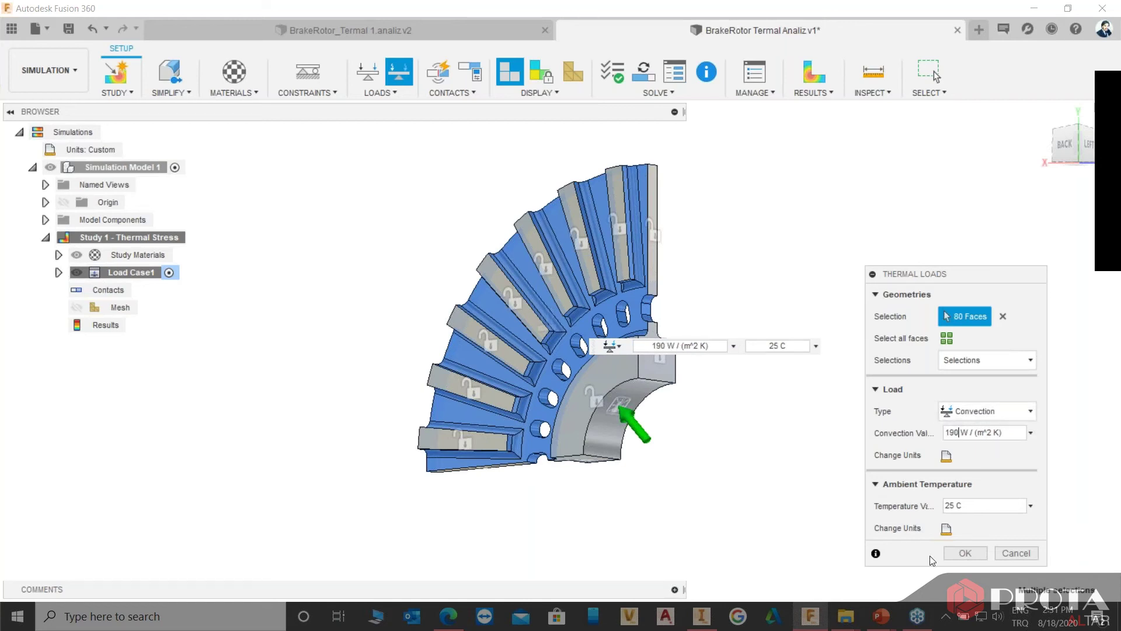
Apply the convection load, then dismiss the Panda Dome advertisement pop-up.
left_click(973, 552)
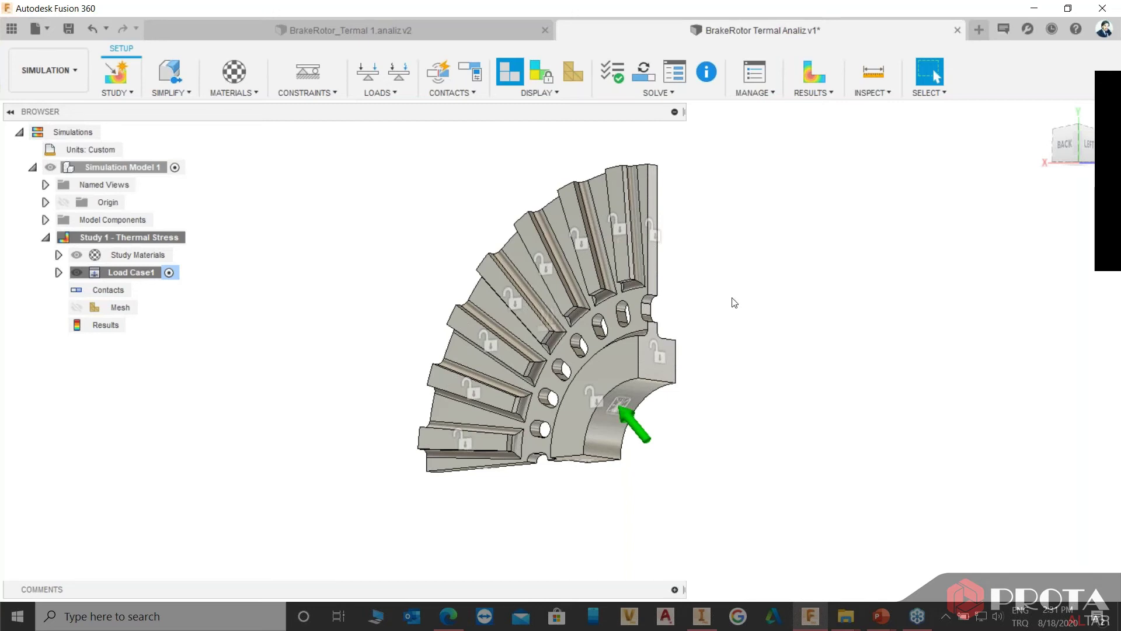
key("alt+Tab")
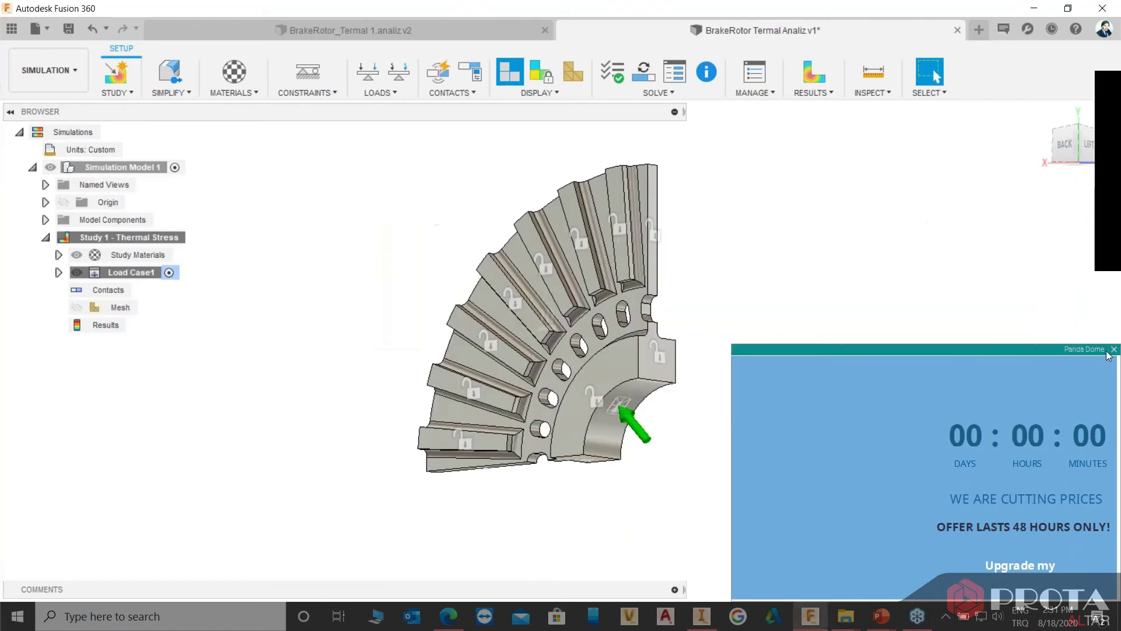
left_click(1114, 350)
Advance the PowerPoint slide show one slide to Activity 5, then return to Fusion 360.
key("alt+Tab")
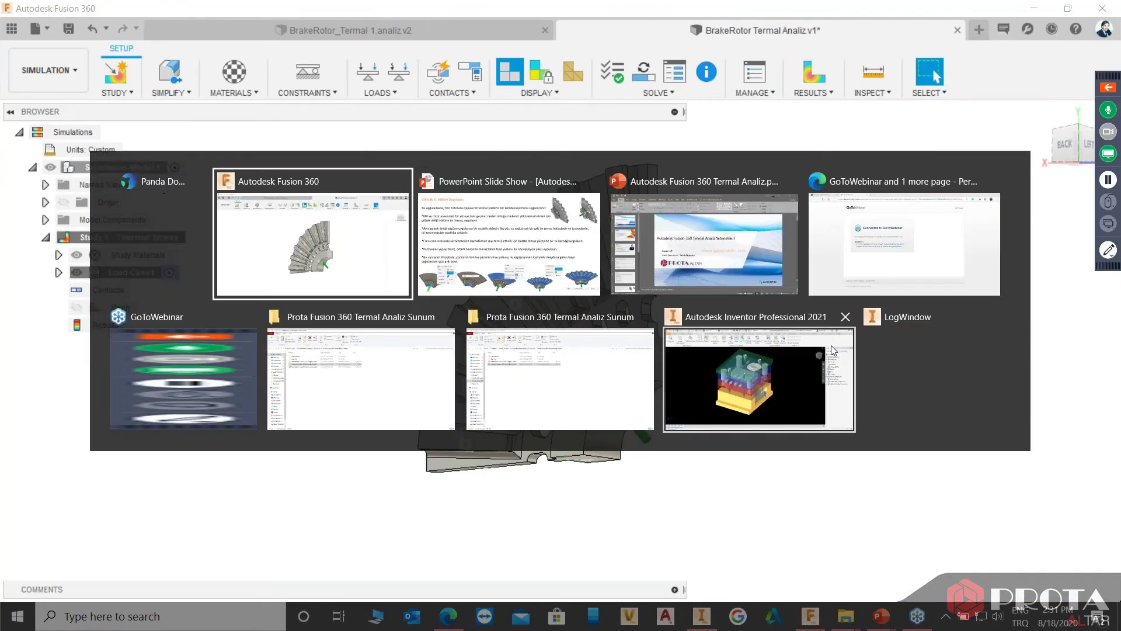
key("alt+Tab")
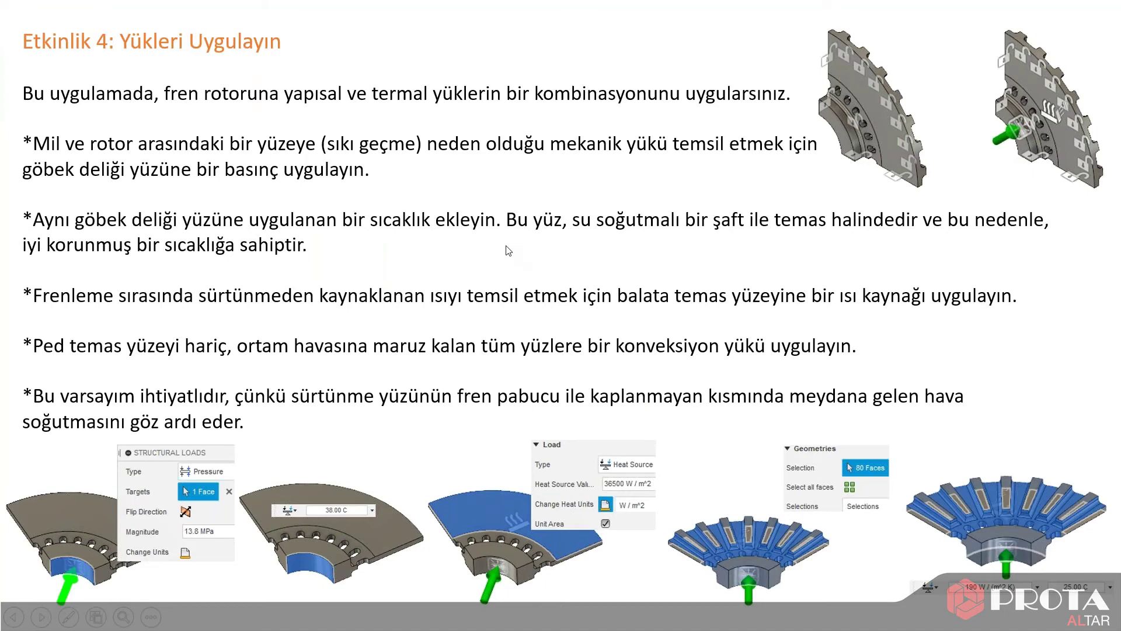
key("Right")
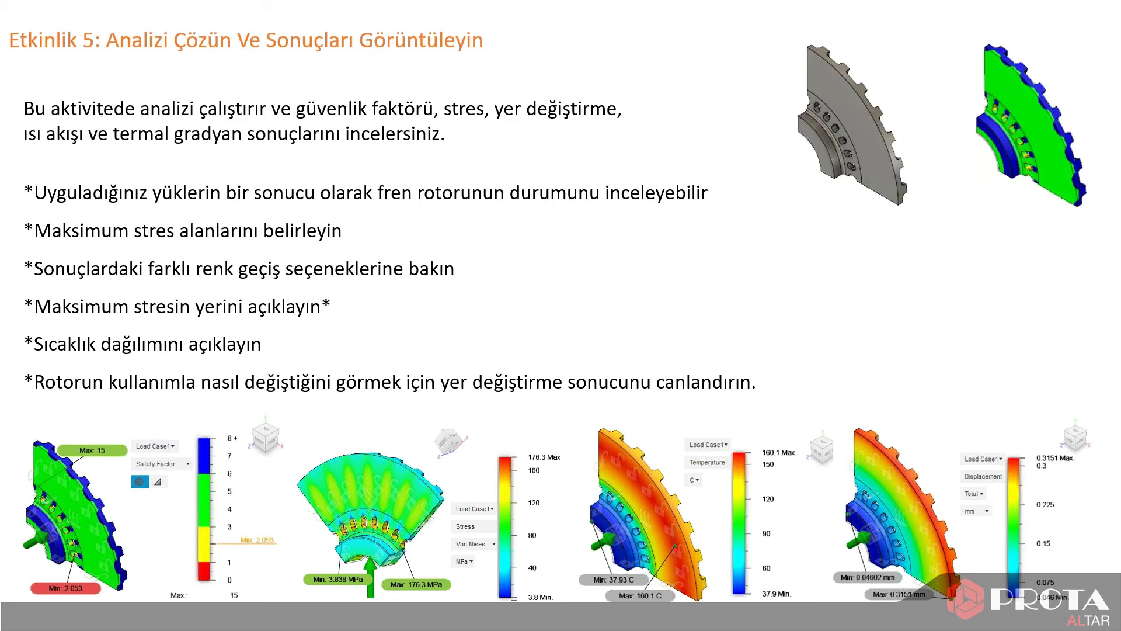
key("alt+Tab")
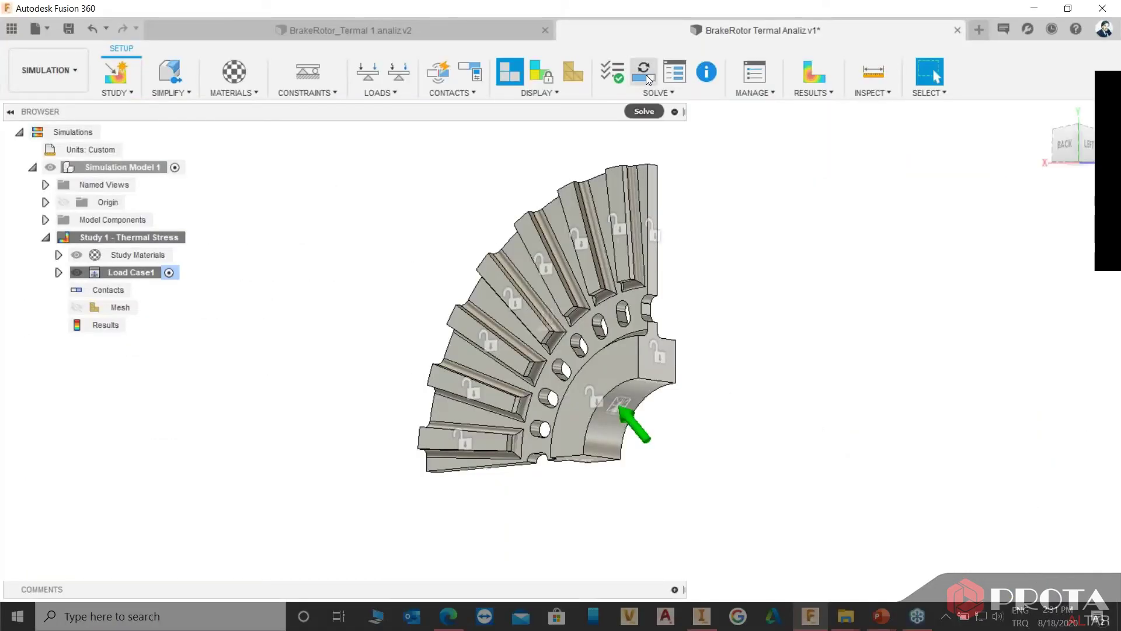
mouse_move(644, 71)
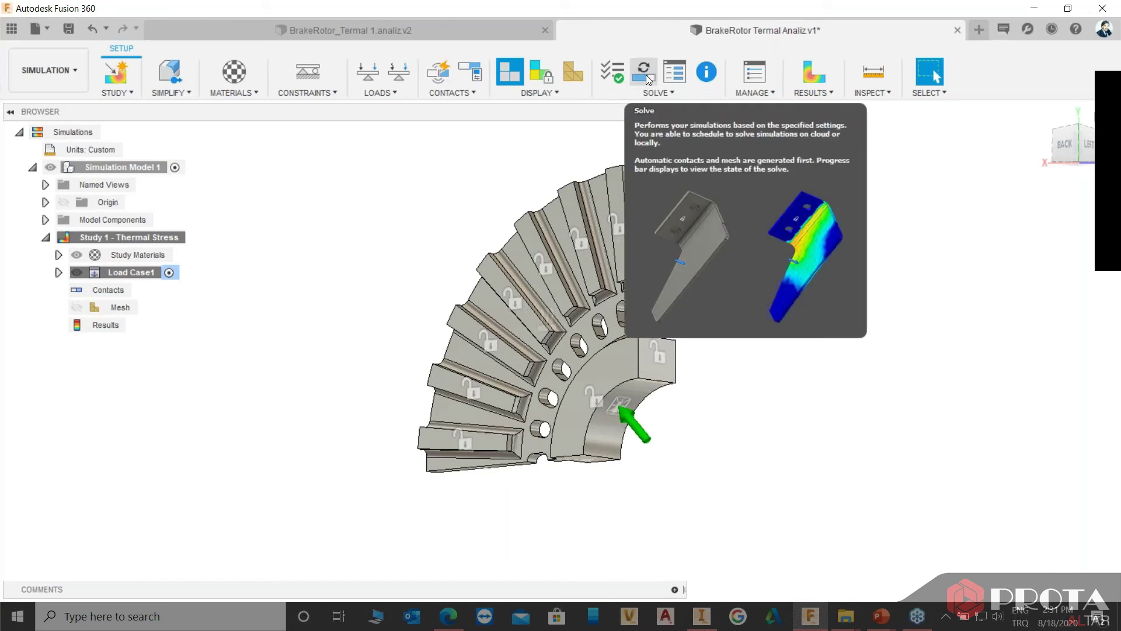
Set the Thermal Stress study to solve Locally rather than On Cloud.
left_click(647, 77)
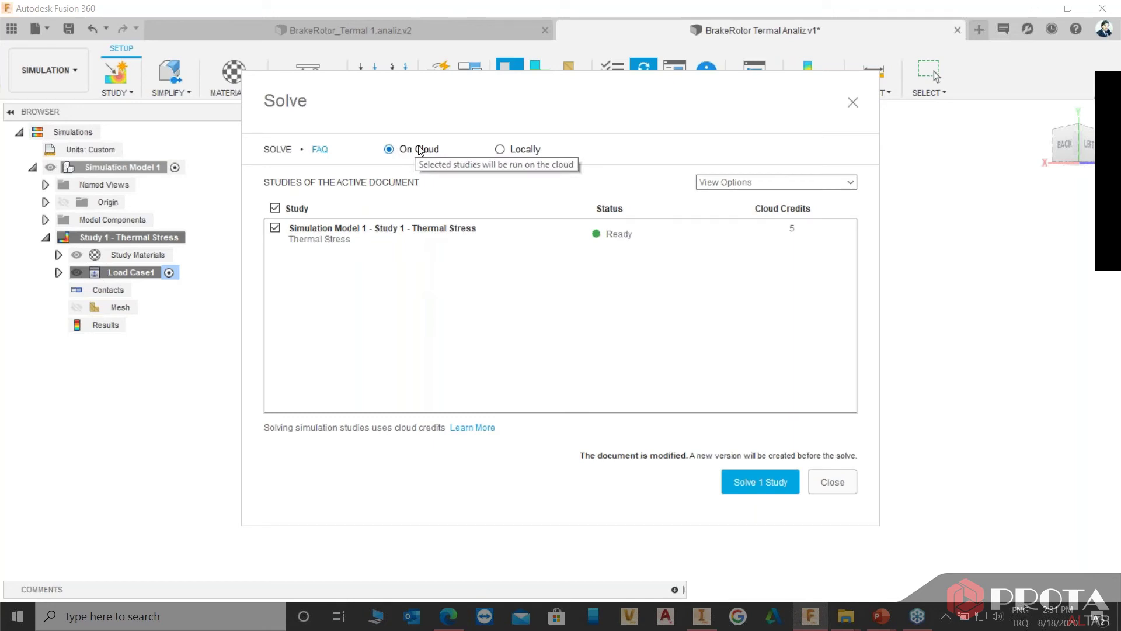
left_click(519, 151)
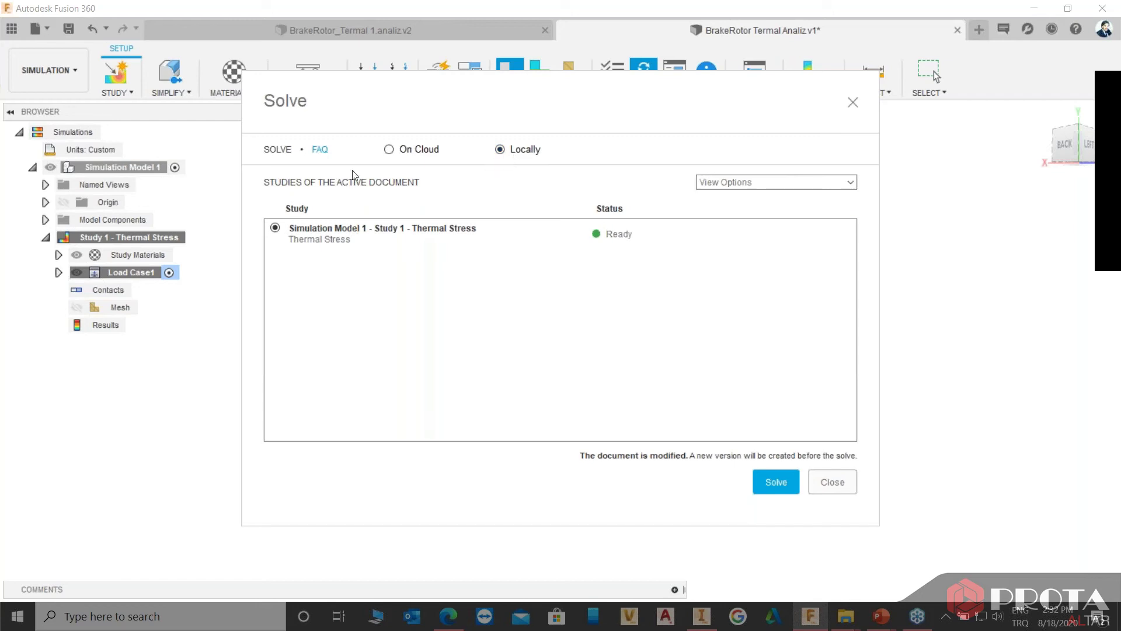
left_click(424, 149)
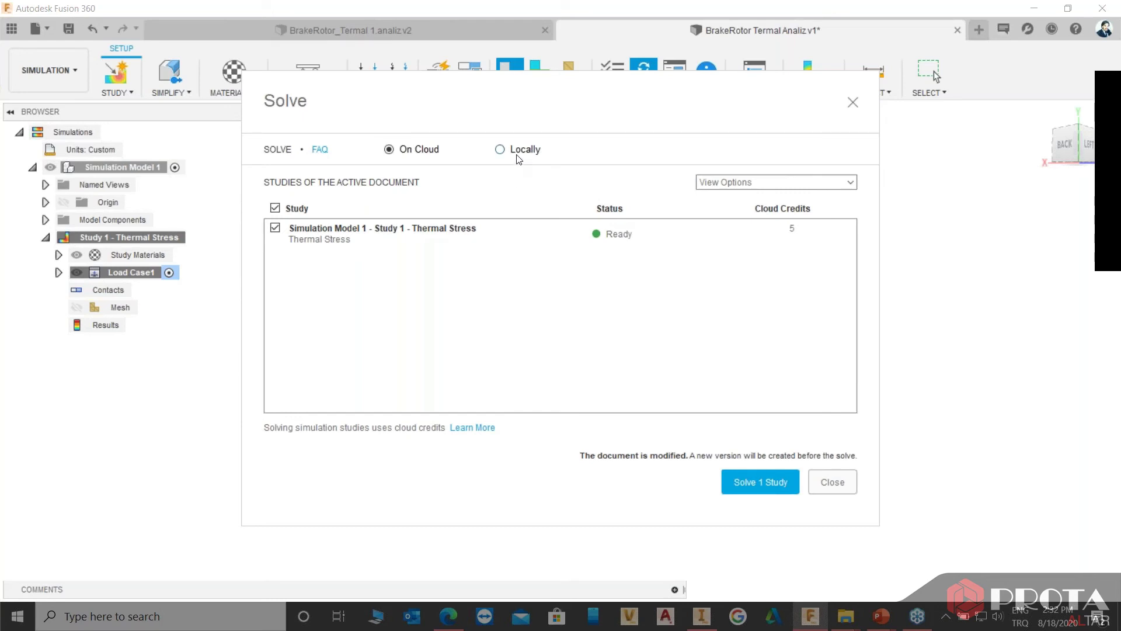
left_click(518, 152)
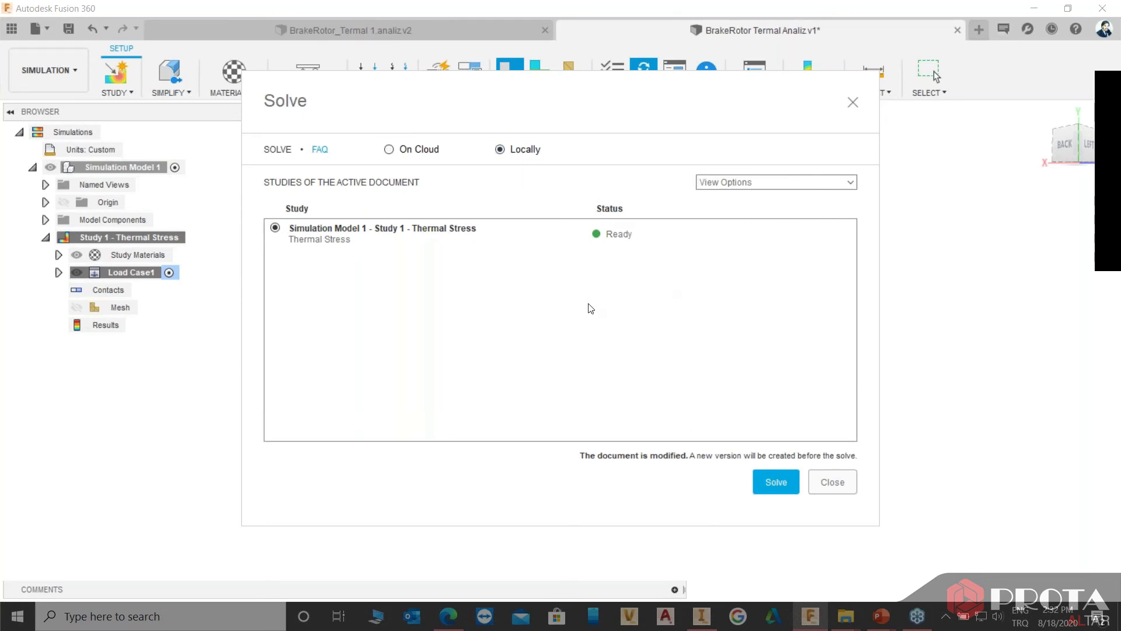
left_click(403, 152)
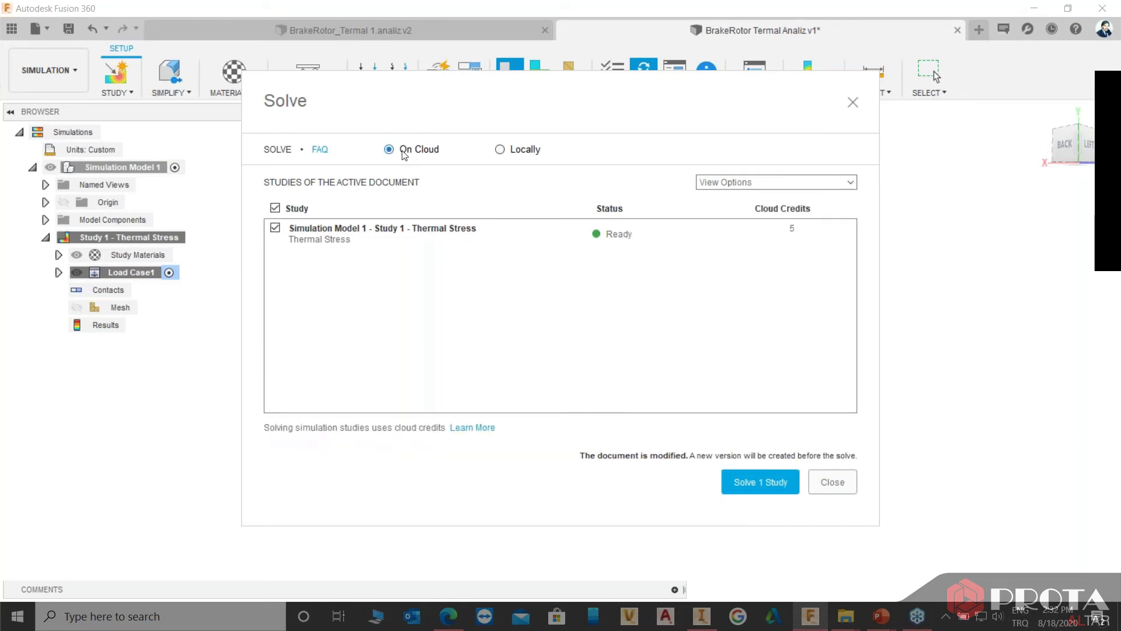
left_click(532, 155)
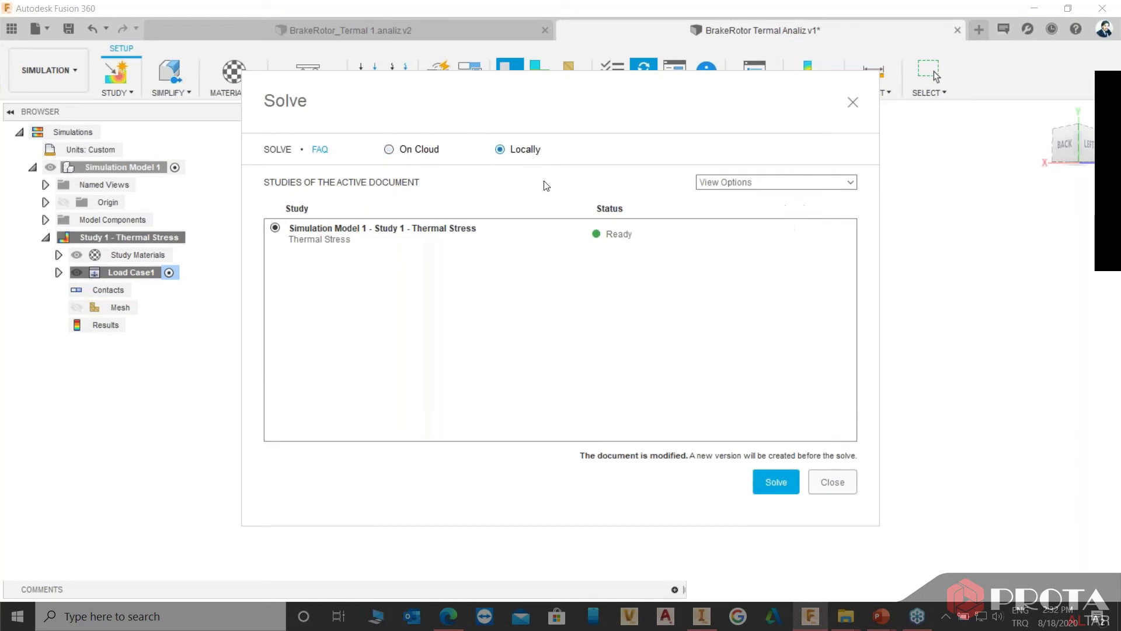
Run the local solve of the Thermal Stress study.
left_click(773, 483)
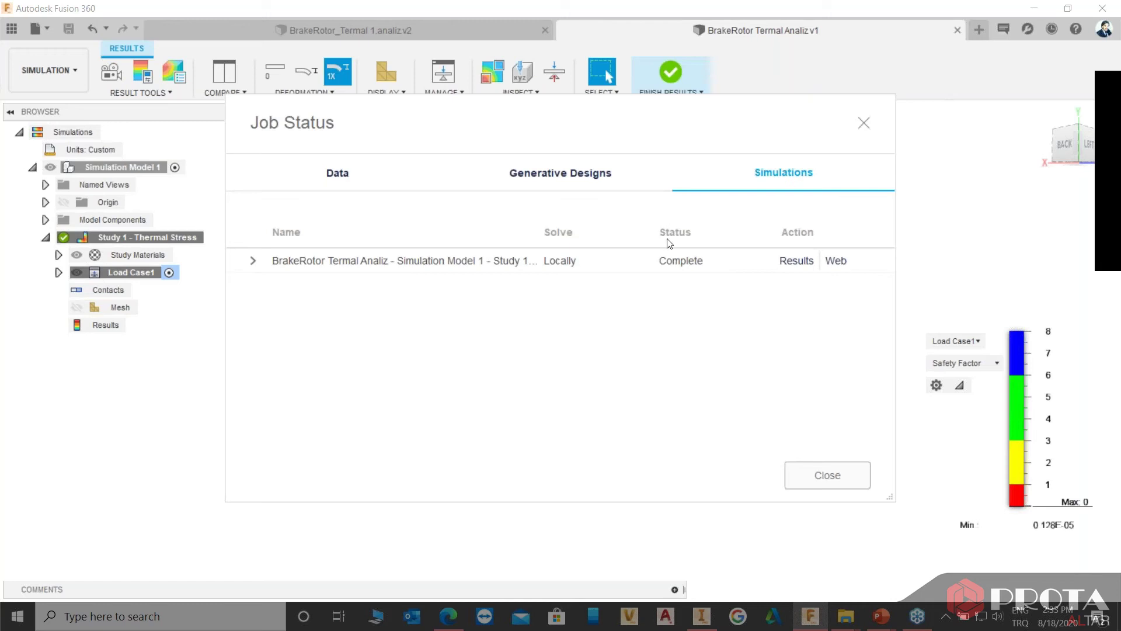
Display von Mises stress results on the rotor, then bring up the File Explorer presentation folder.
left_click(830, 479)
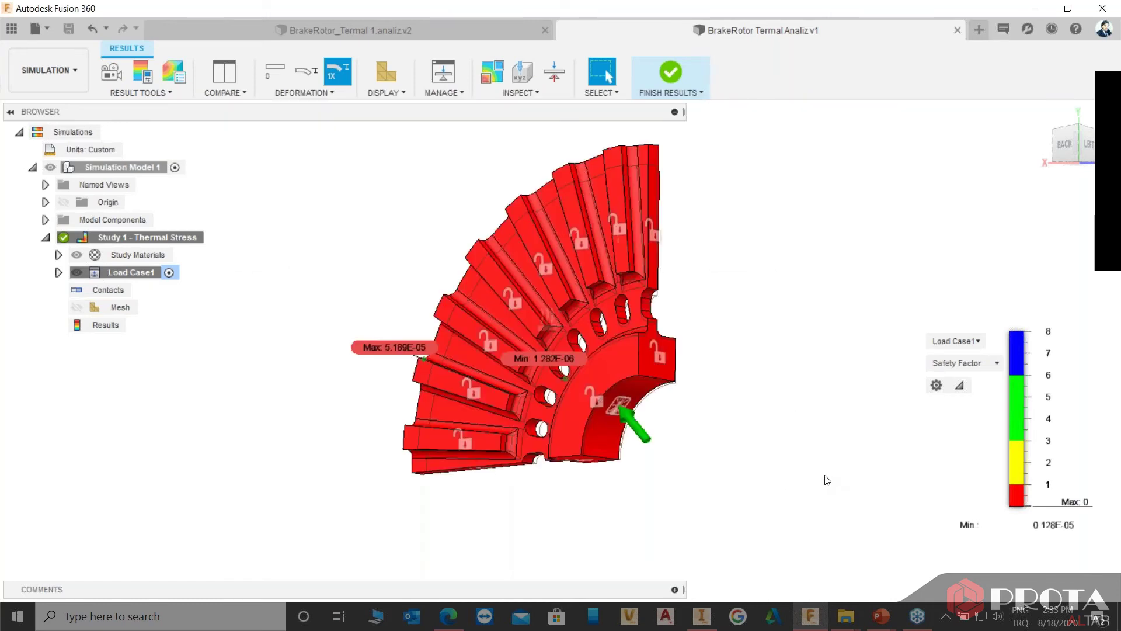
left_click(969, 371)
left_click(954, 392)
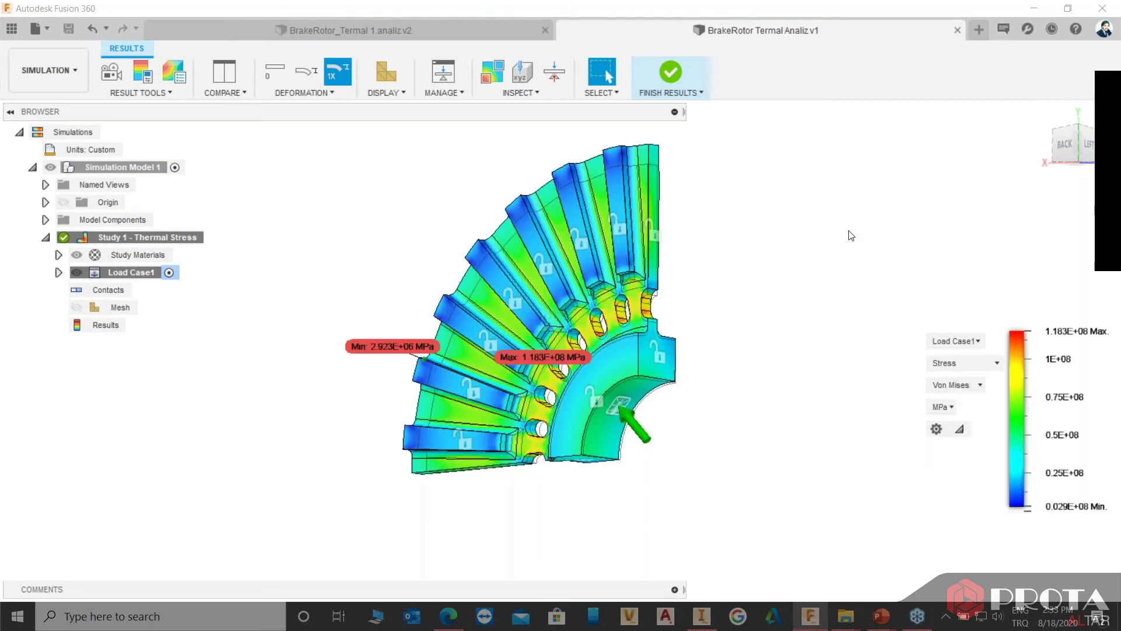
mouse_move(836, 240)
middle_mouse_down("shift")
mouse_move(751, 248)
mouse_move(712, 220)
middle_mouse_up("shift")
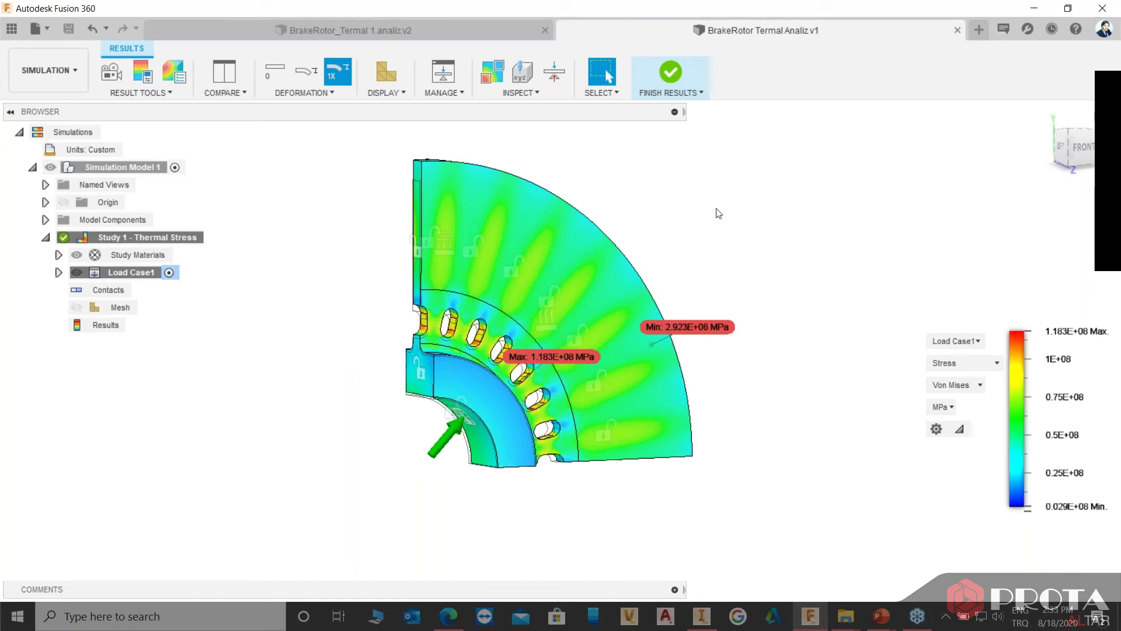
mouse_move(605, 185)
middle_mouse_down("shift")
mouse_move(751, 193)
mouse_move(629, 264)
middle_mouse_up("shift")
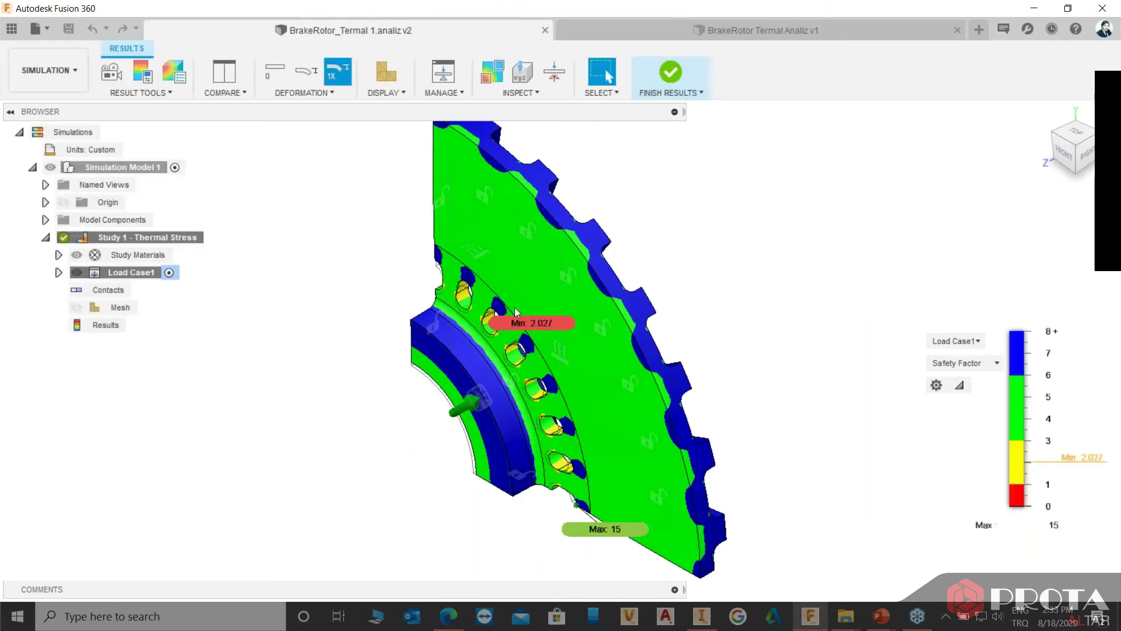
left_click(152, 93)
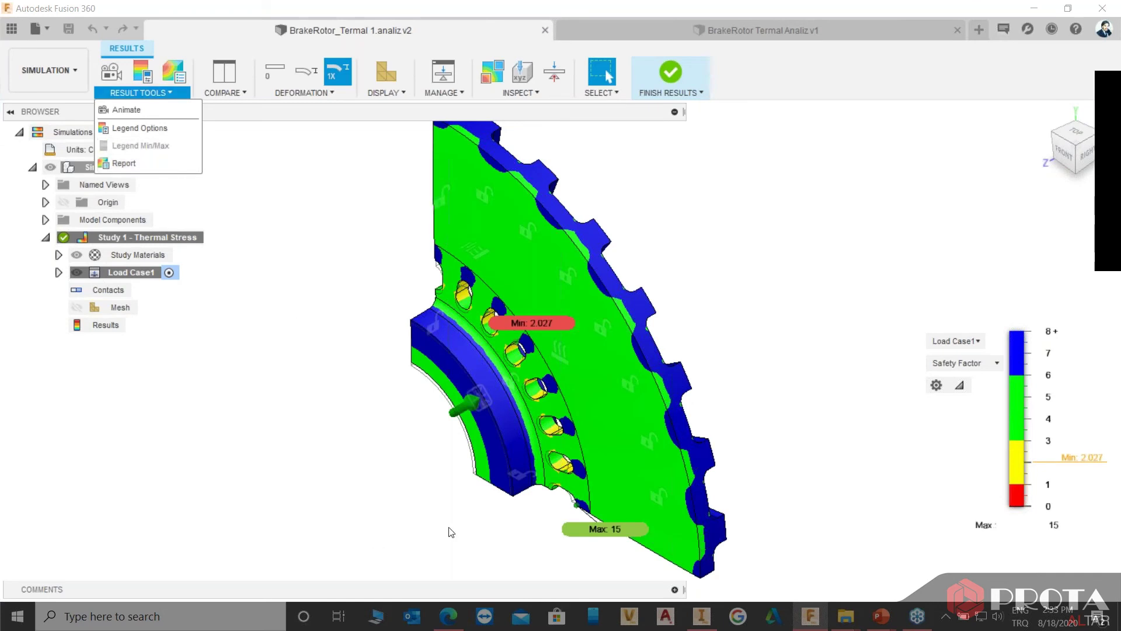
left_click(846, 621)
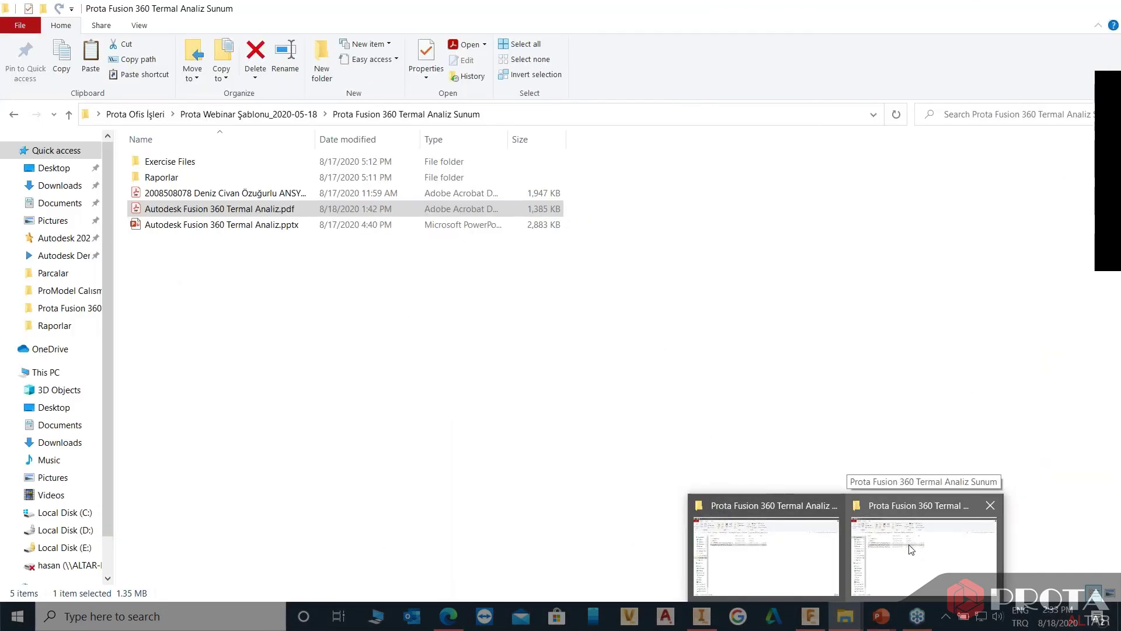
Open the Raporlar folder in the presentation folder and select Brake Rotor.html.
left_click(908, 545)
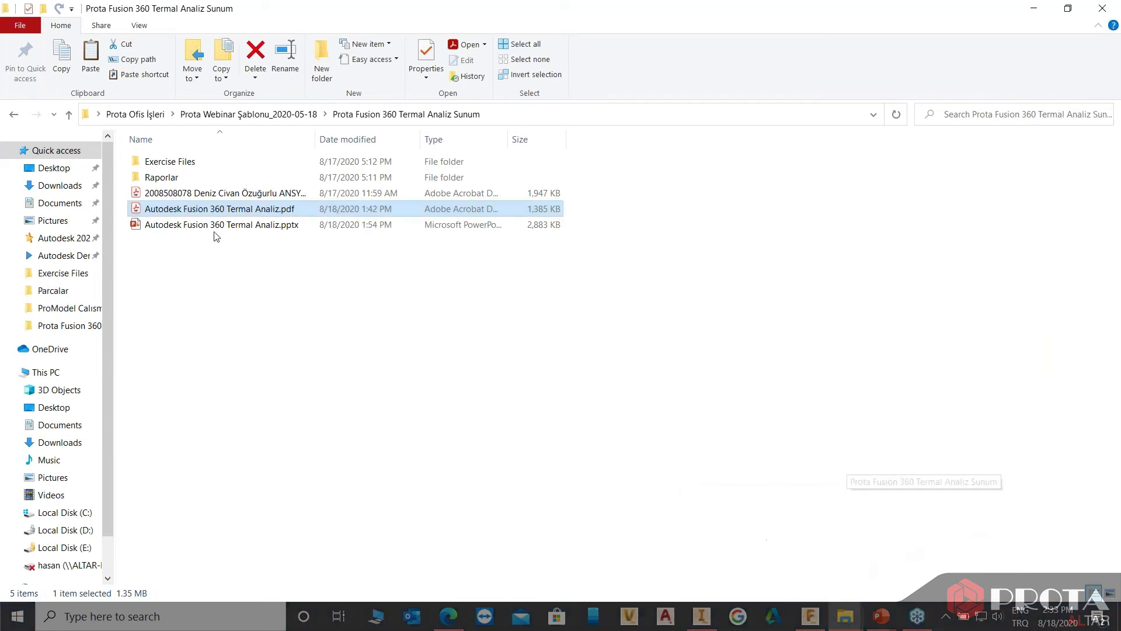
left_click(187, 178)
double_click(187, 178)
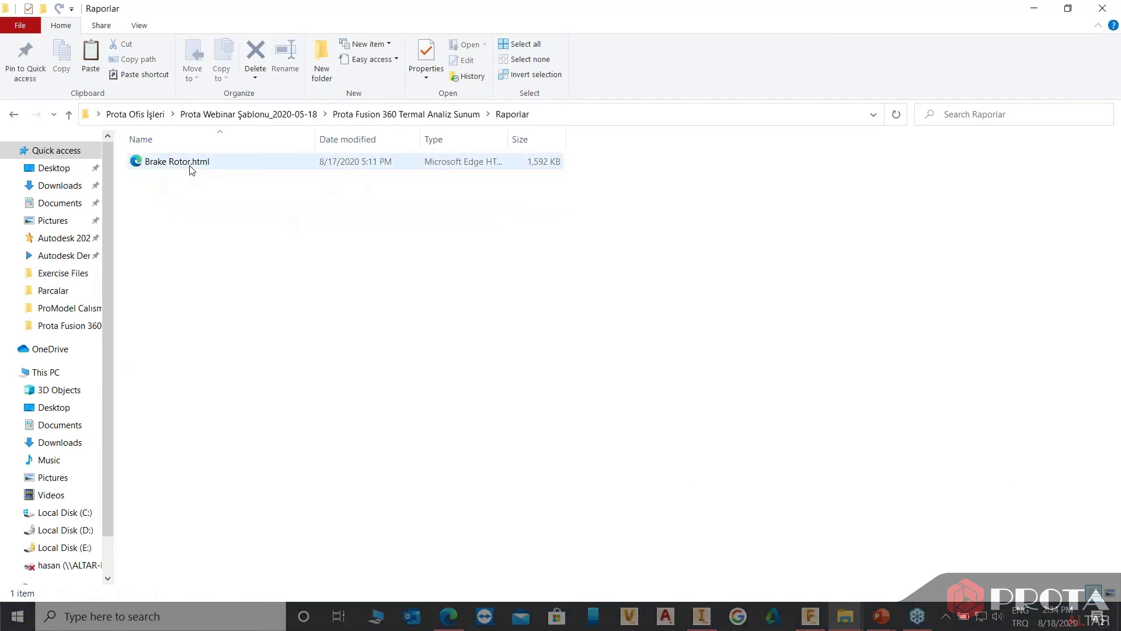
left_click(190, 168)
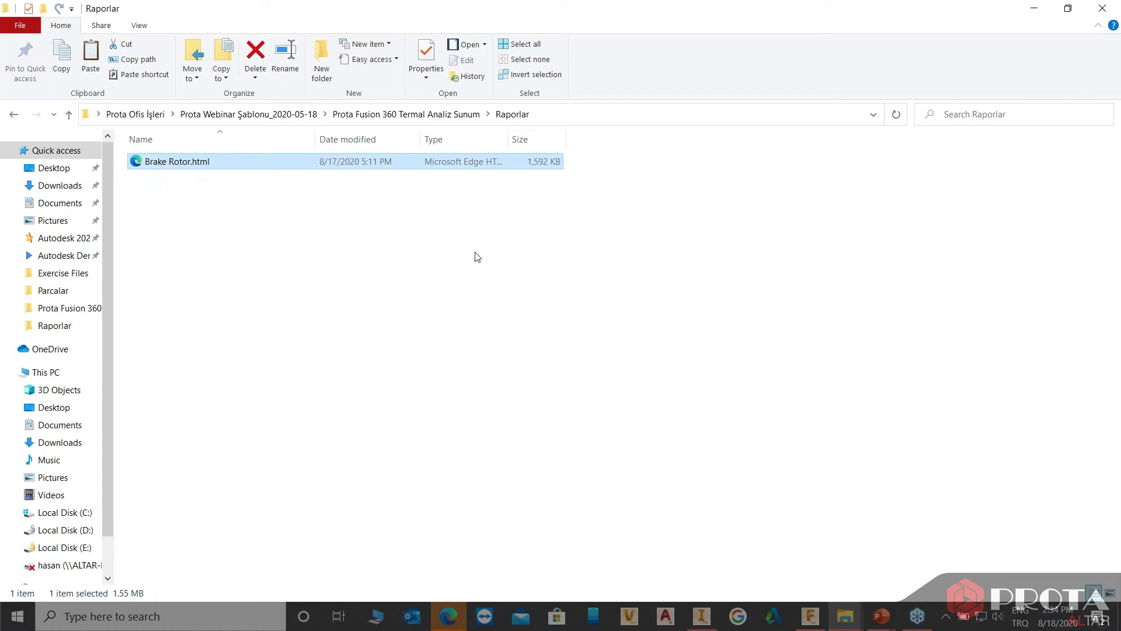
Open the Brake Rotor report in Edge with 1280-pixel image width and skim it.
left_click(449, 616)
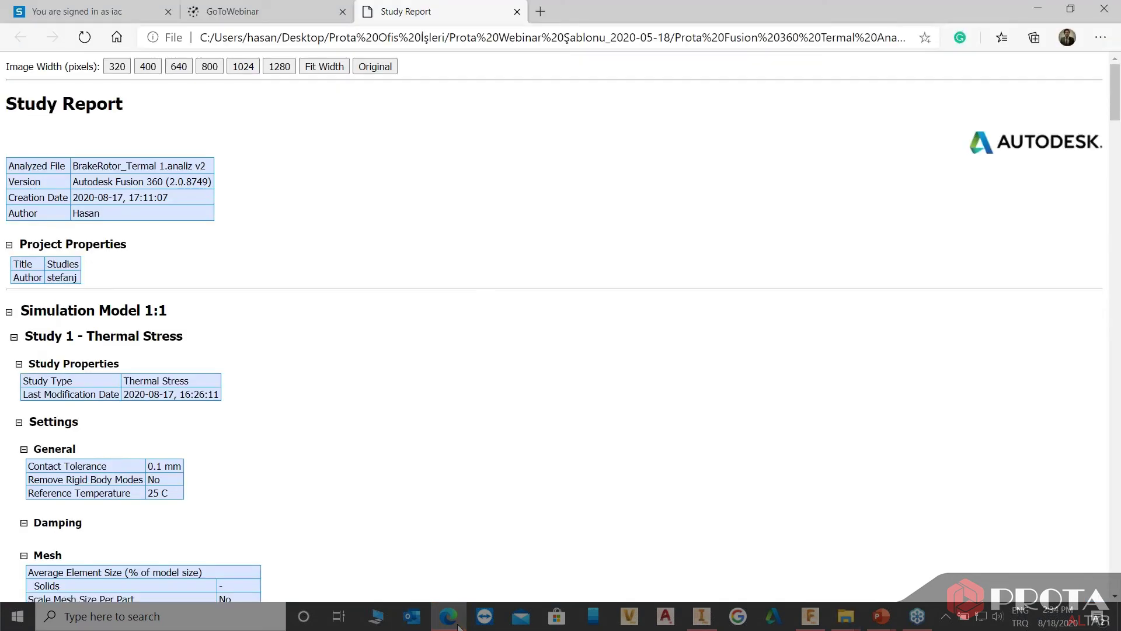
left_click(280, 69)
scroll(312, 353, "down", 2)
scroll(310, 350, "down", 5)
scroll(292, 292, "up", 10)
scroll(185, 275, "down", 5)
scroll(185, 275, "down", 2)
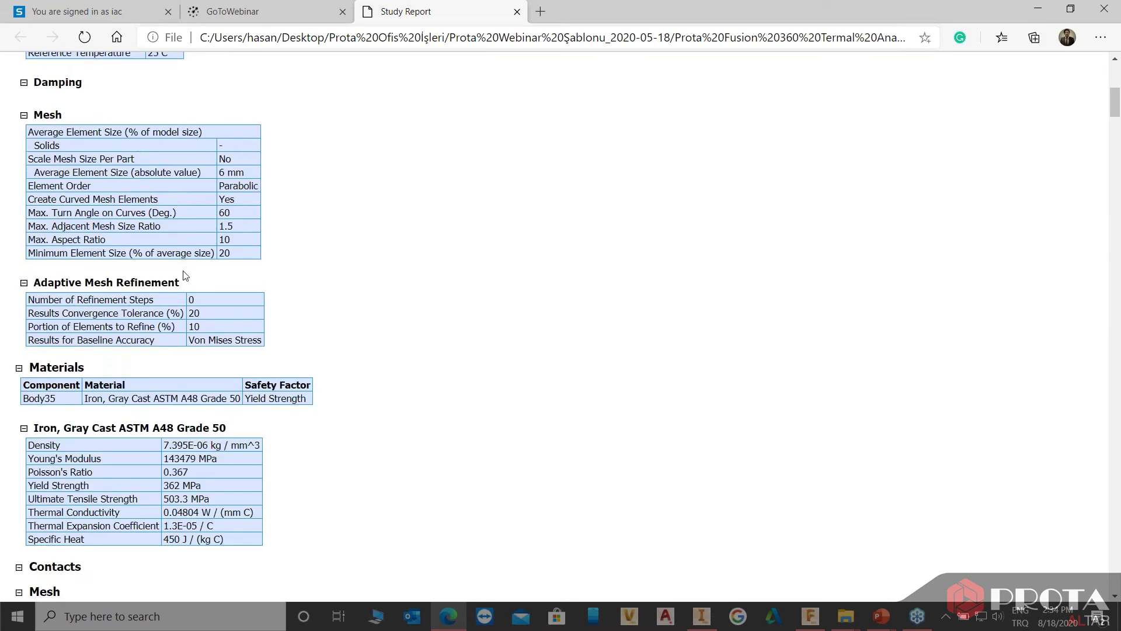
scroll(184, 272, "up", 2)
scroll(175, 222, "up", 2)
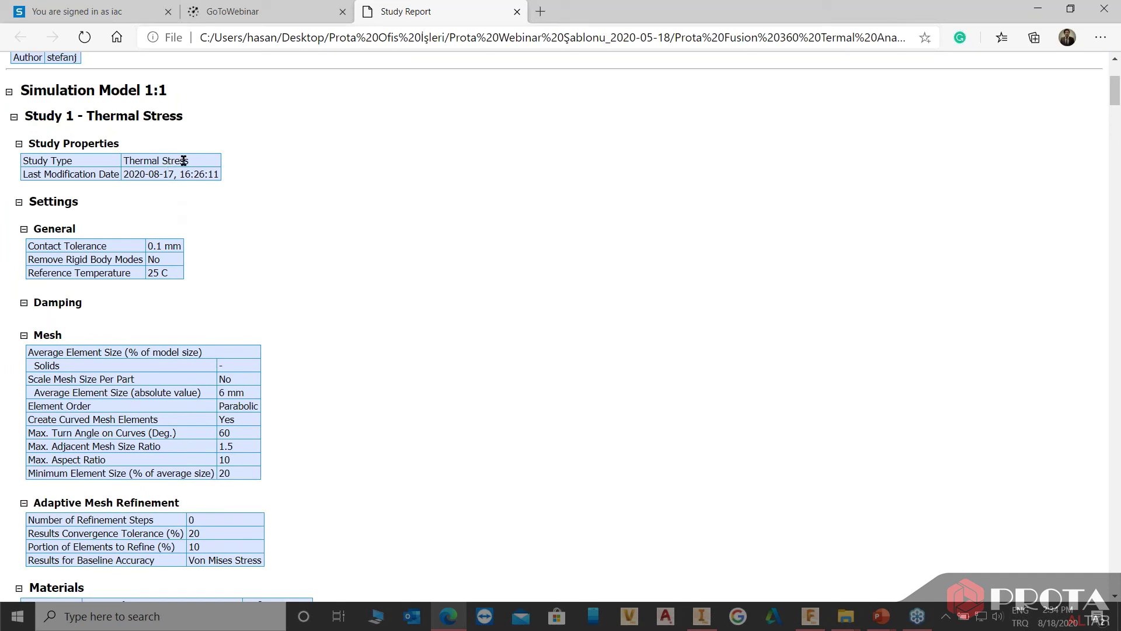
Highlight the Thermal Stress study type, 6 mm element size and gray cast iron material.
left_click_drag(192, 162, 124, 161)
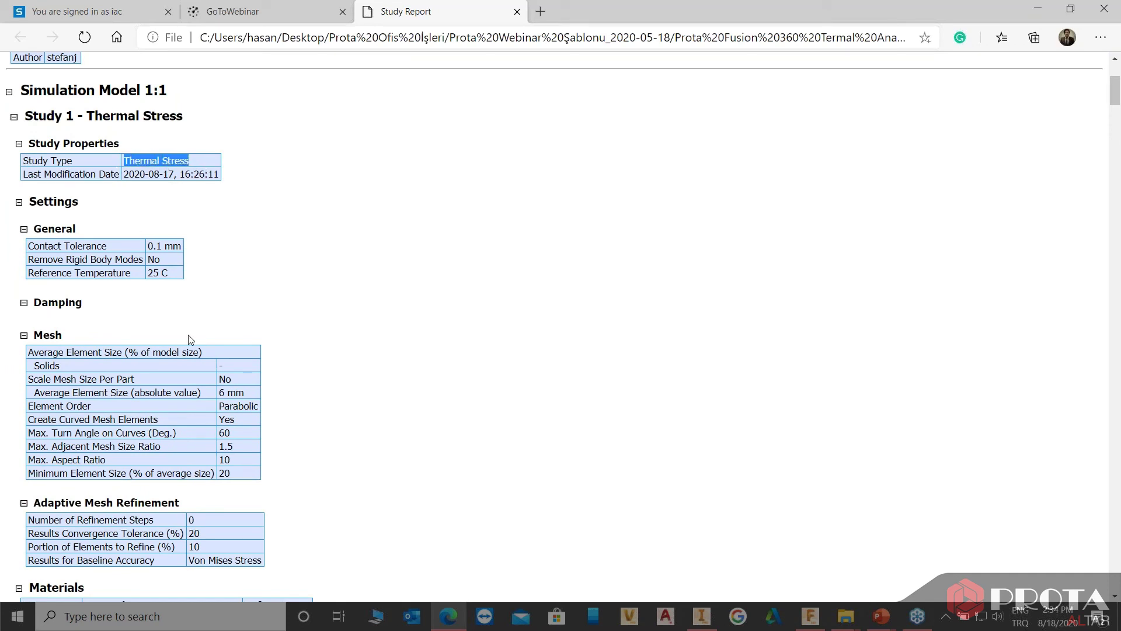
left_click_drag(255, 395, 215, 395)
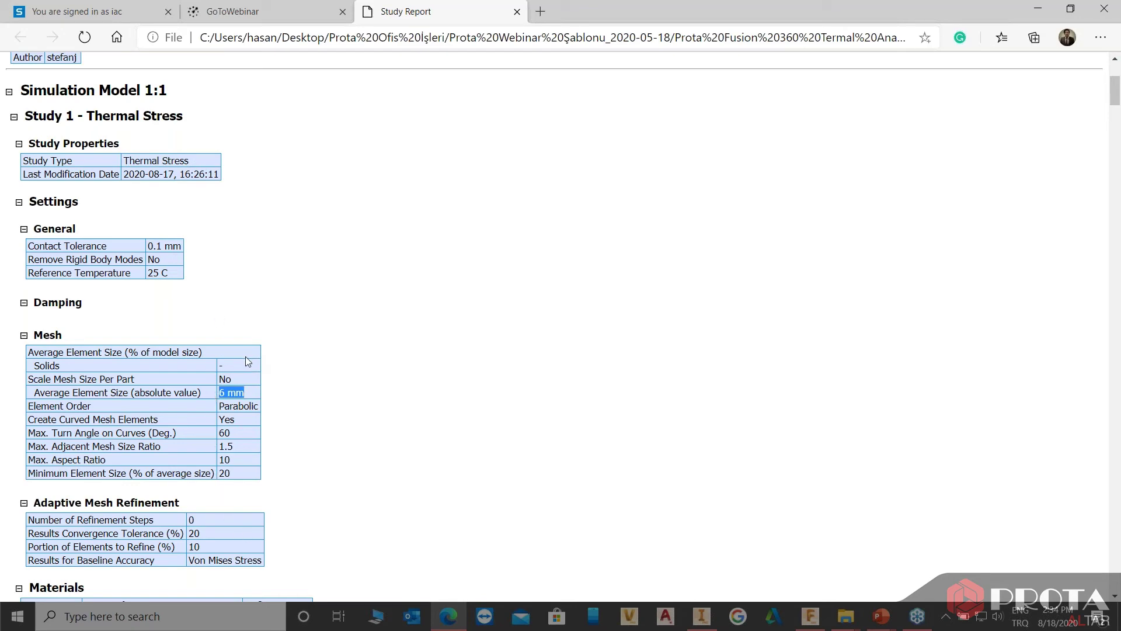
scroll(245, 356, "down", 2)
scroll(245, 358, "down", 2)
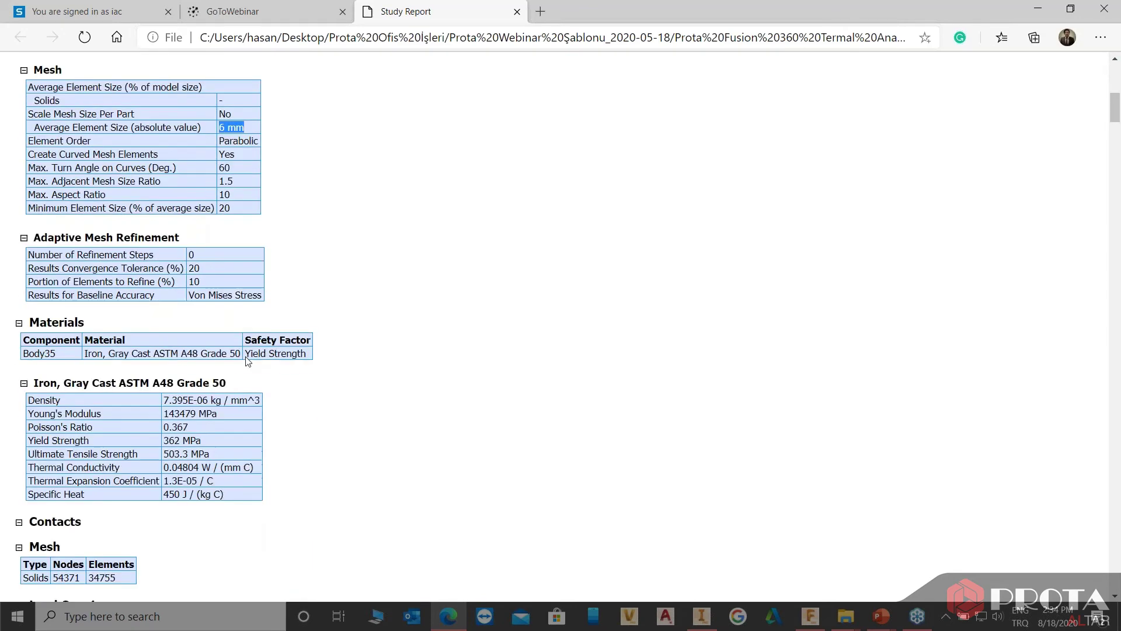
scroll(251, 267, "down", 3)
left_click_drag(236, 182, 97, 178)
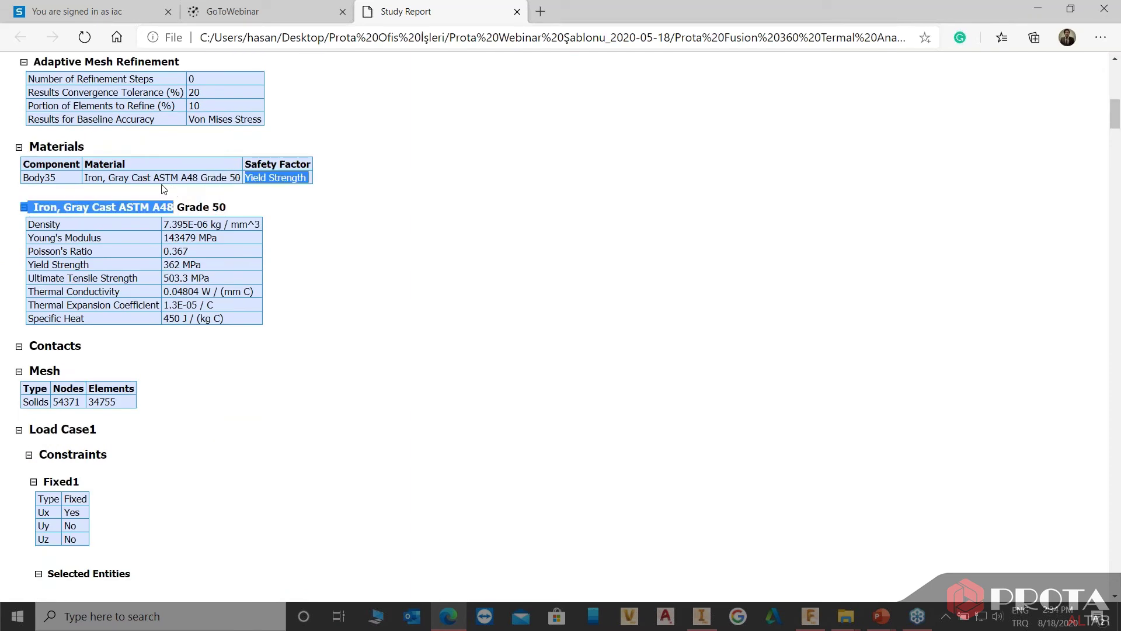
left_click(442, 299)
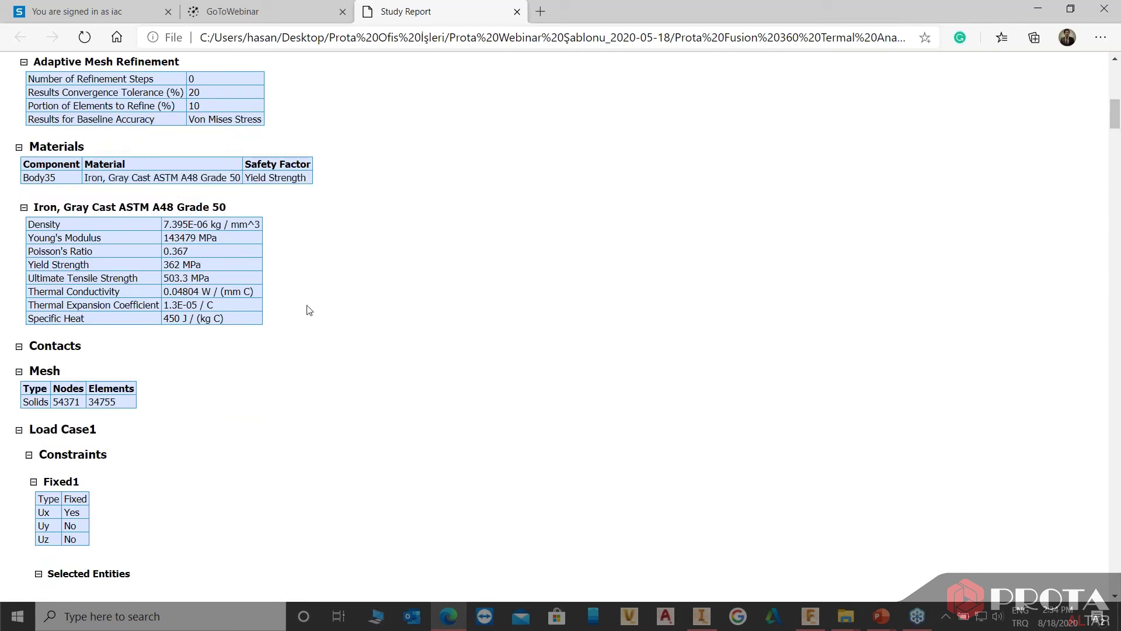
scroll(84, 416, "down", 1)
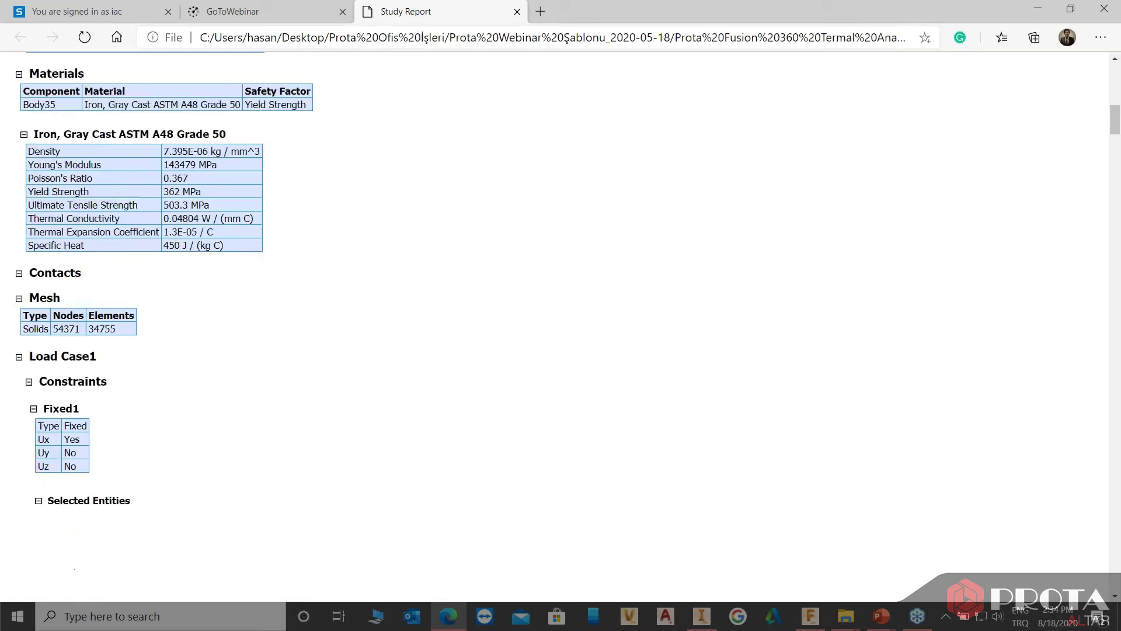
scroll(76, 416, "down", 2)
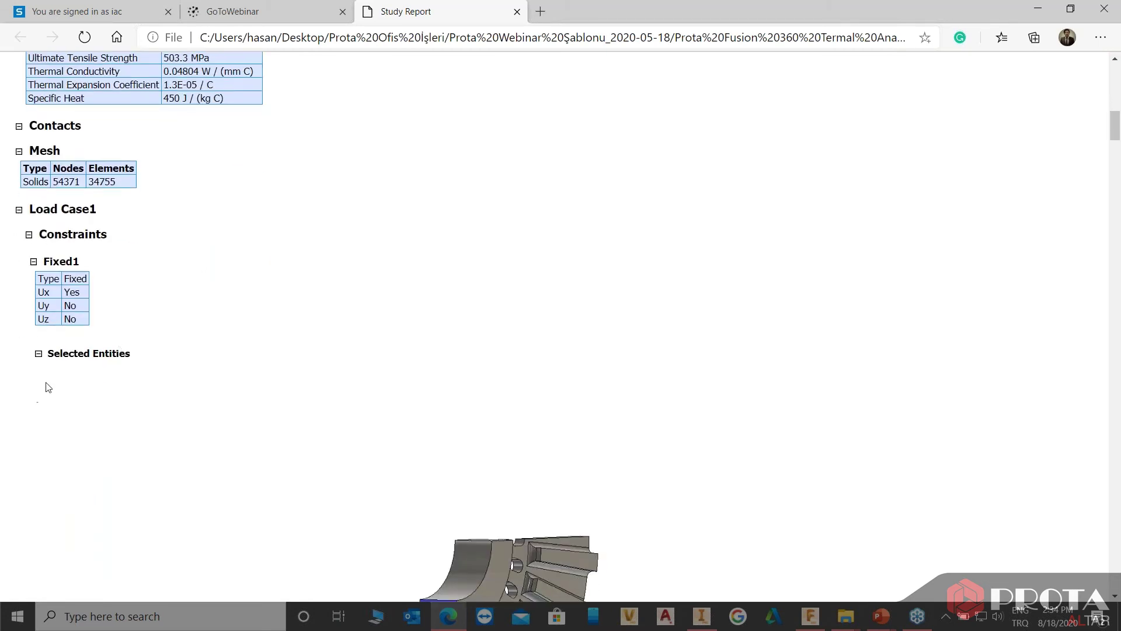
Scroll past Fixed3, Pressure1, Applied Temperature1 and Heat Source1 to Convection1 (190 W/(m^2 K), 25 C).
scroll(61, 368, "down", 2)
scroll(381, 205, "down", 4)
scroll(323, 245, "down", 2)
scroll(320, 252, "down", 7)
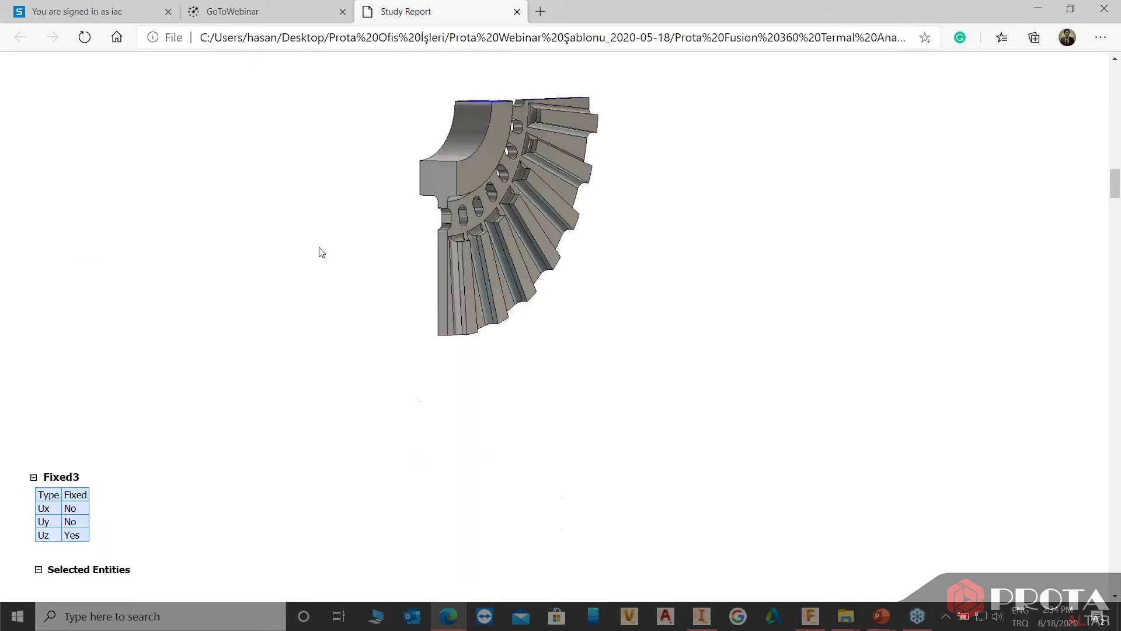
scroll(321, 252, "down", 6)
scroll(320, 252, "down", 3)
scroll(321, 252, "down", 6)
scroll(321, 252, "down", 3)
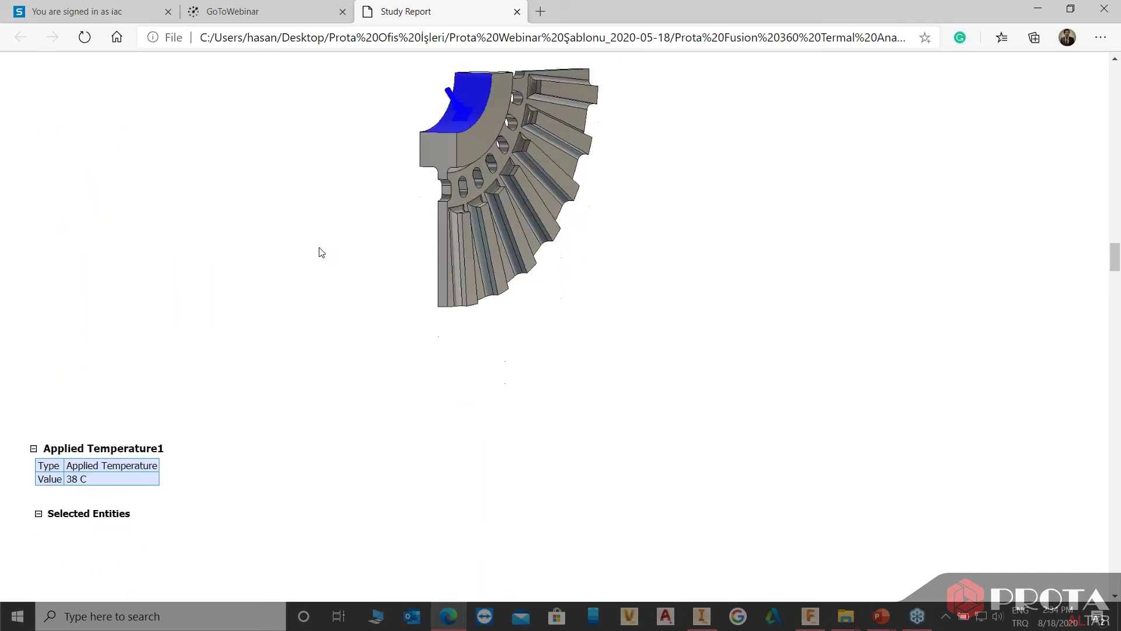
scroll(321, 253, "down", 7)
scroll(319, 251, "down", 3)
scroll(318, 252, "down", 3)
scroll(314, 254, "down", 1)
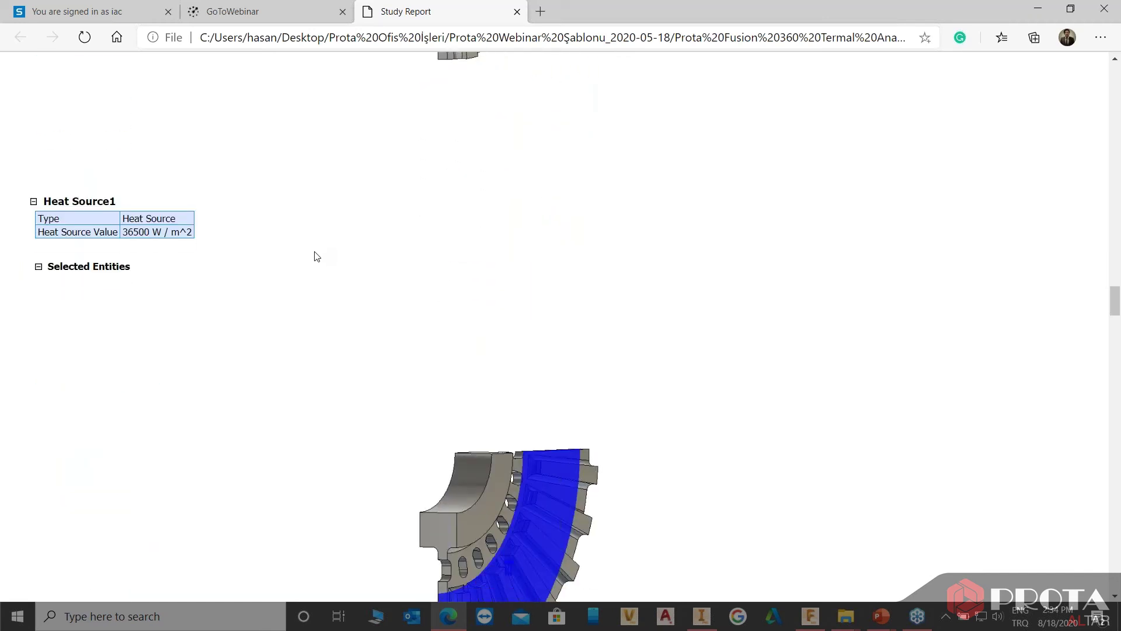
scroll(314, 255, "up", 4)
scroll(313, 258, "up", 10)
scroll(313, 258, "up", 2)
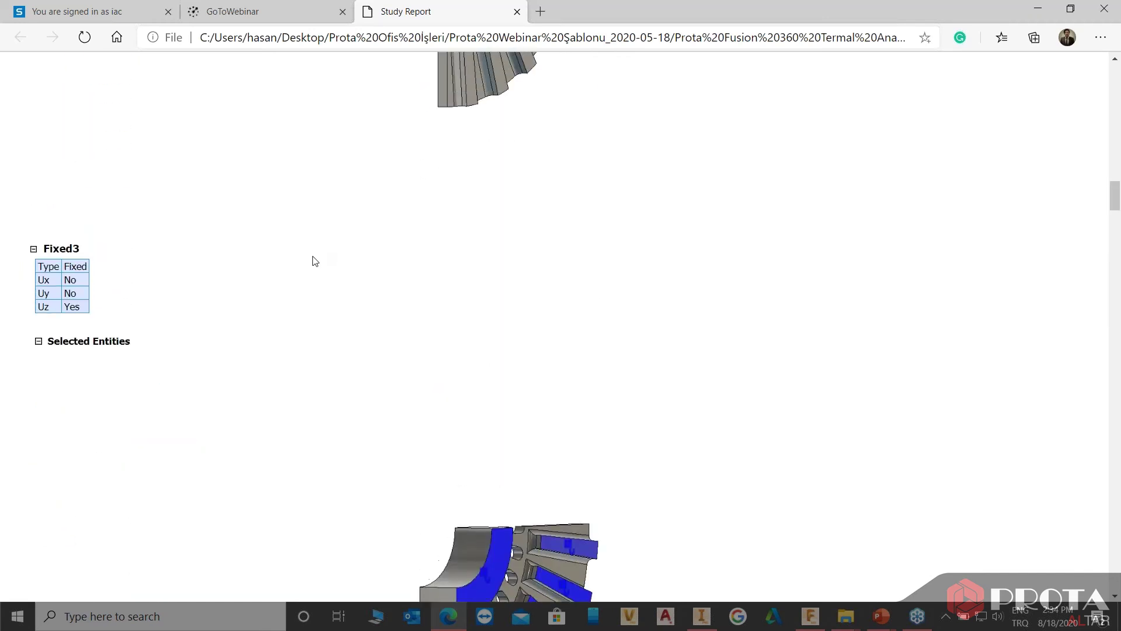
scroll(310, 263, "down", 6)
scroll(306, 266, "down", 2)
scroll(305, 266, "down", 3)
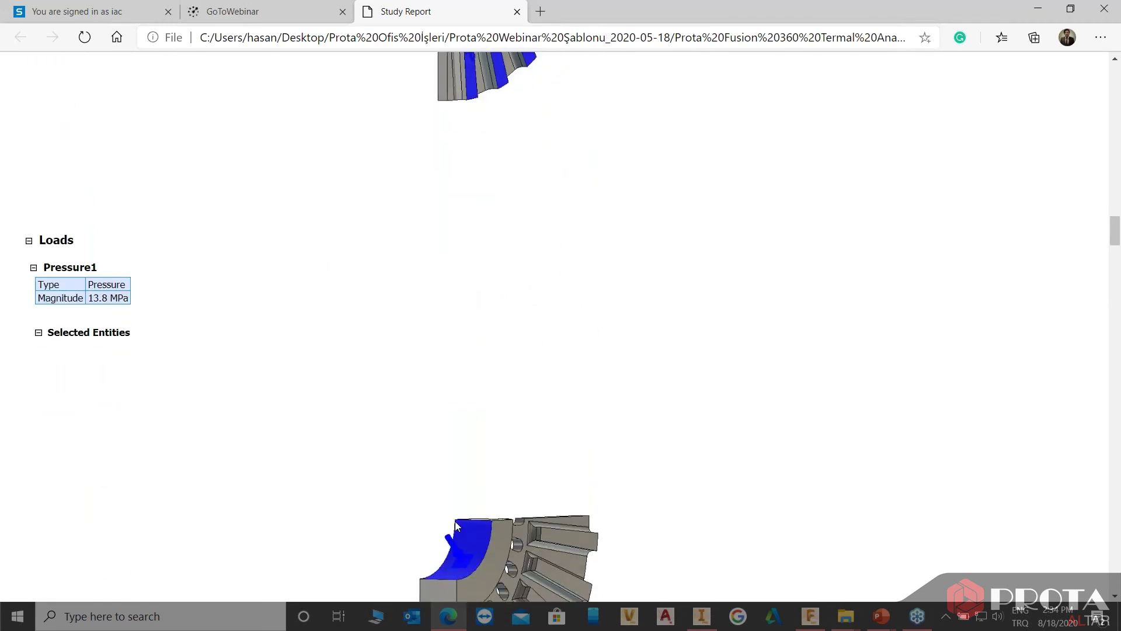
scroll(455, 521, "down", 7)
scroll(246, 438, "down", 4)
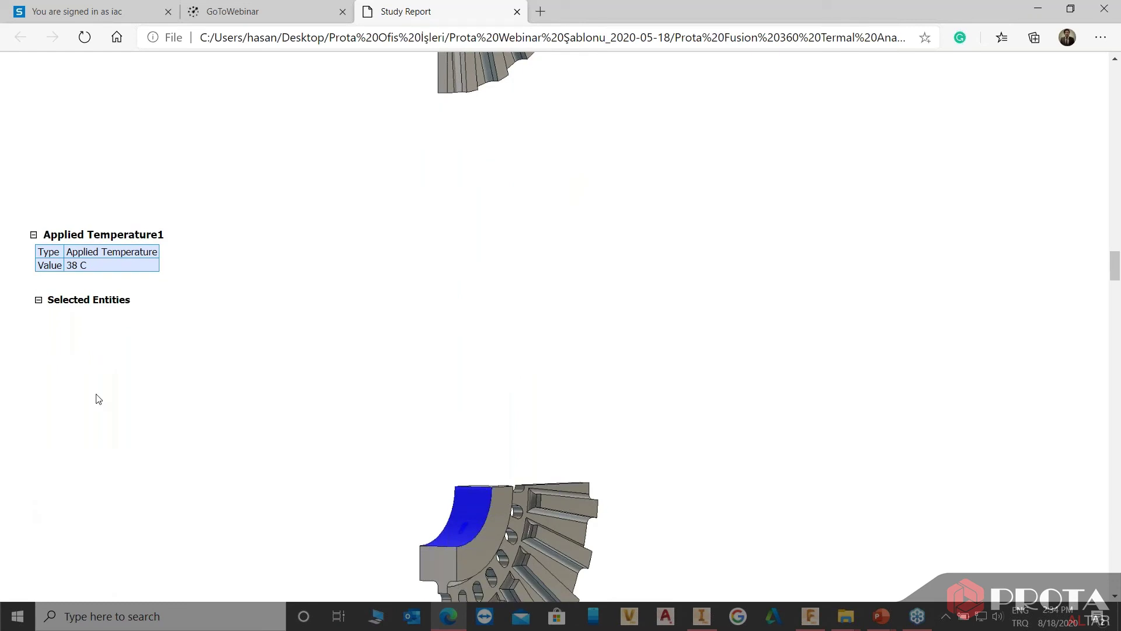
scroll(484, 510, "down", 4)
scroll(488, 345, "down", 4)
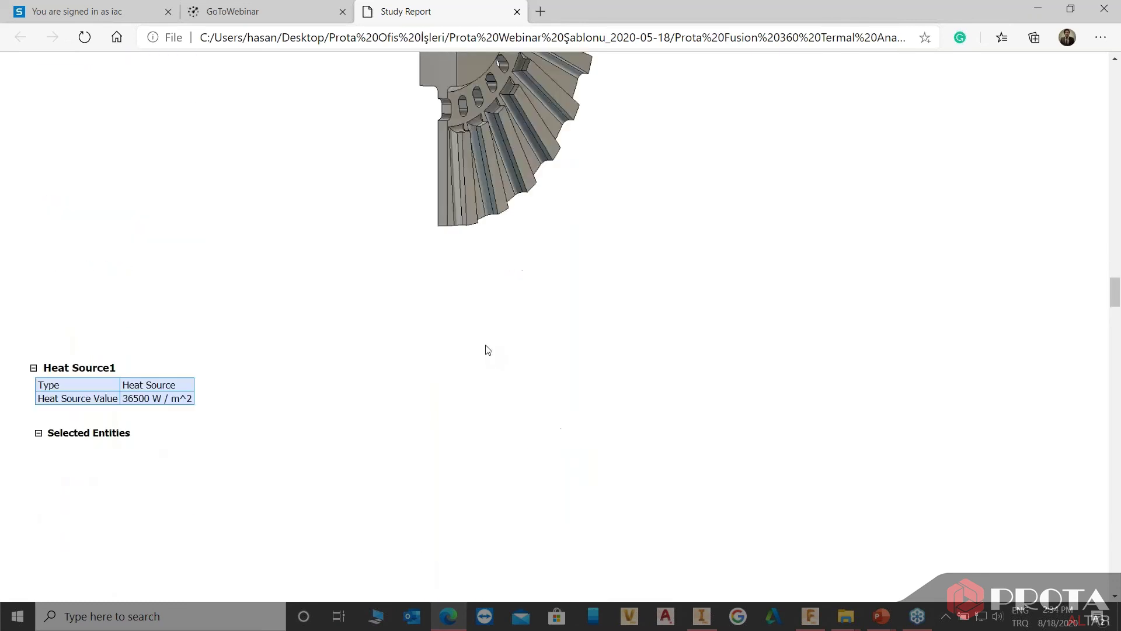
scroll(486, 351, "up", 1)
scroll(484, 354, "down", 1)
scroll(479, 353, "down", 4)
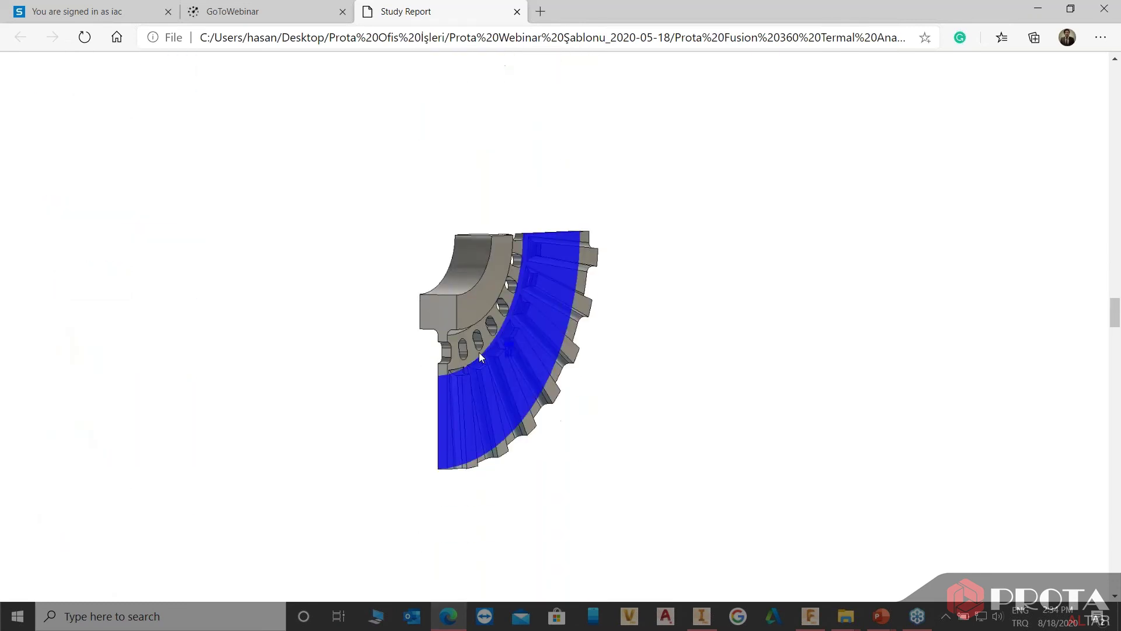
scroll(479, 353, "down", 3)
scroll(480, 355, "down", 4)
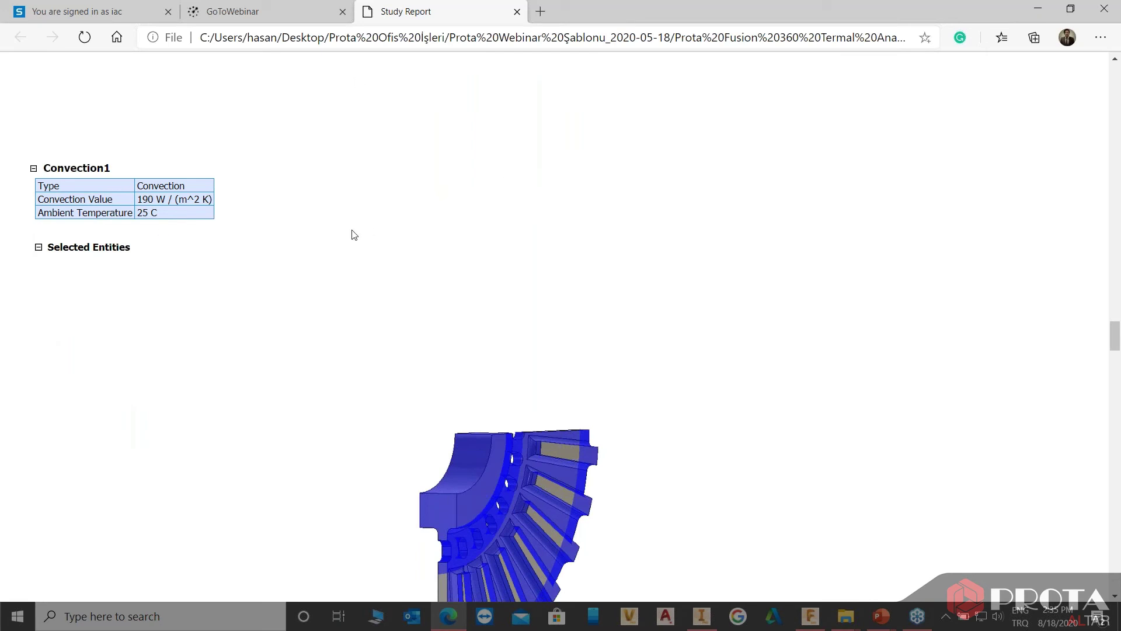
scroll(326, 204, "down", 6)
Highlight the von Mises stress range, safety factor min/max and X displacement in the Results summary.
scroll(325, 205, "down", 5)
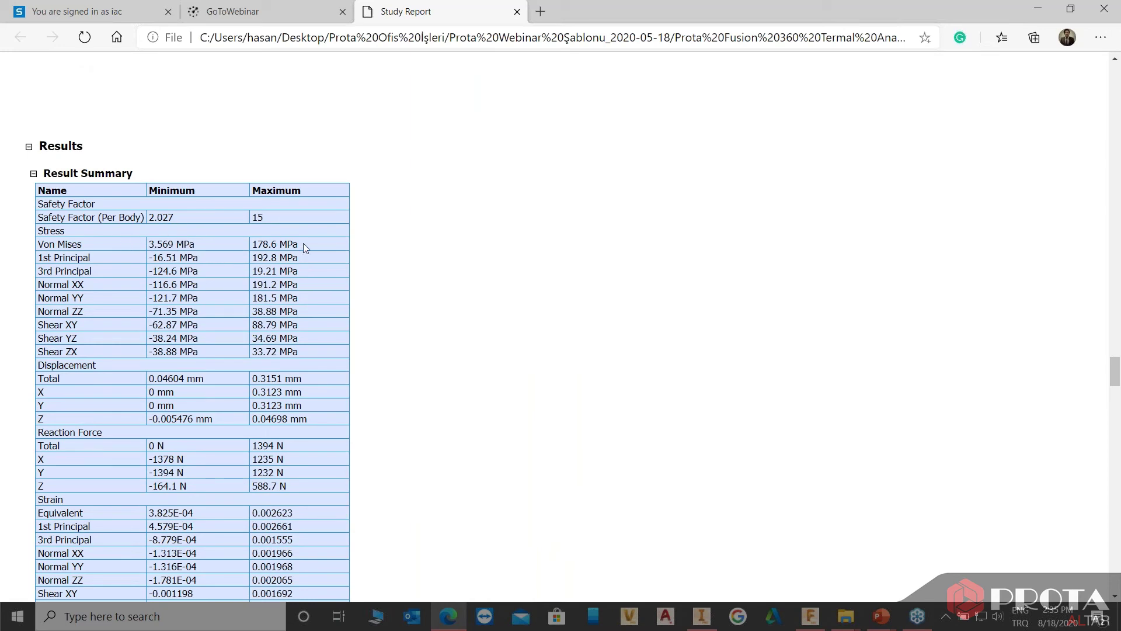
left_click_drag(303, 243, 37, 246)
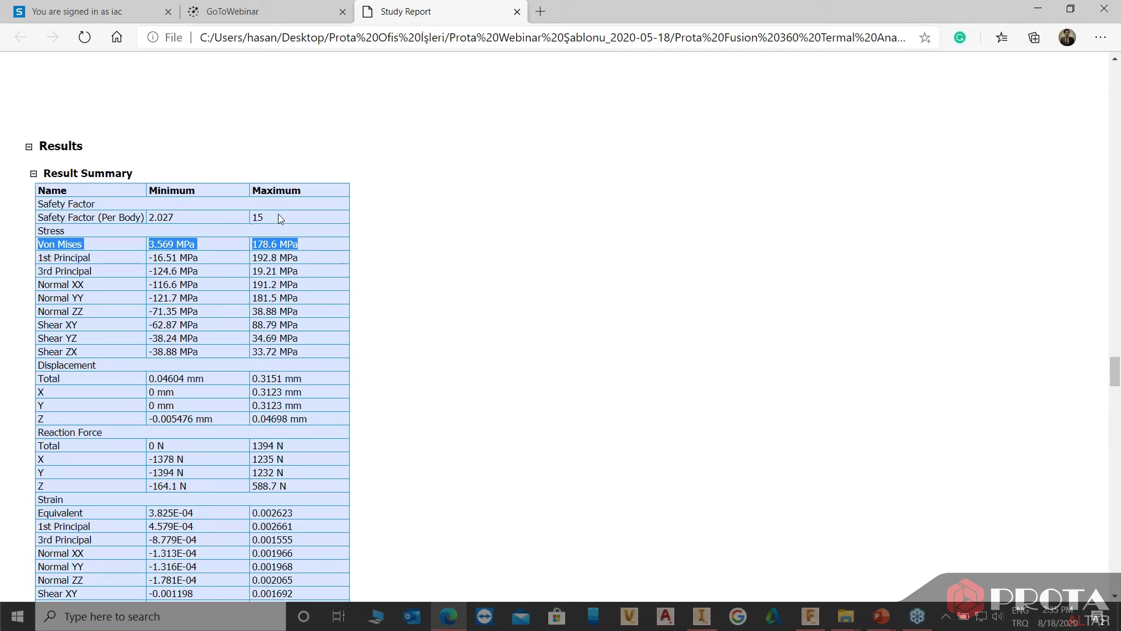
left_click_drag(278, 215, 138, 215)
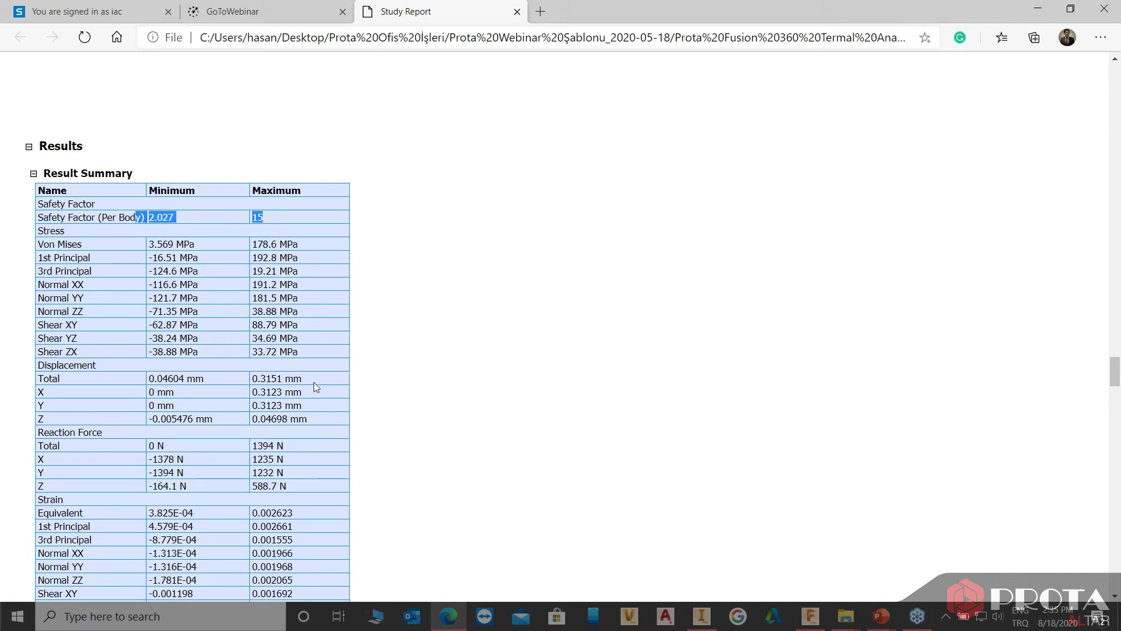
left_click_drag(313, 382, 252, 411)
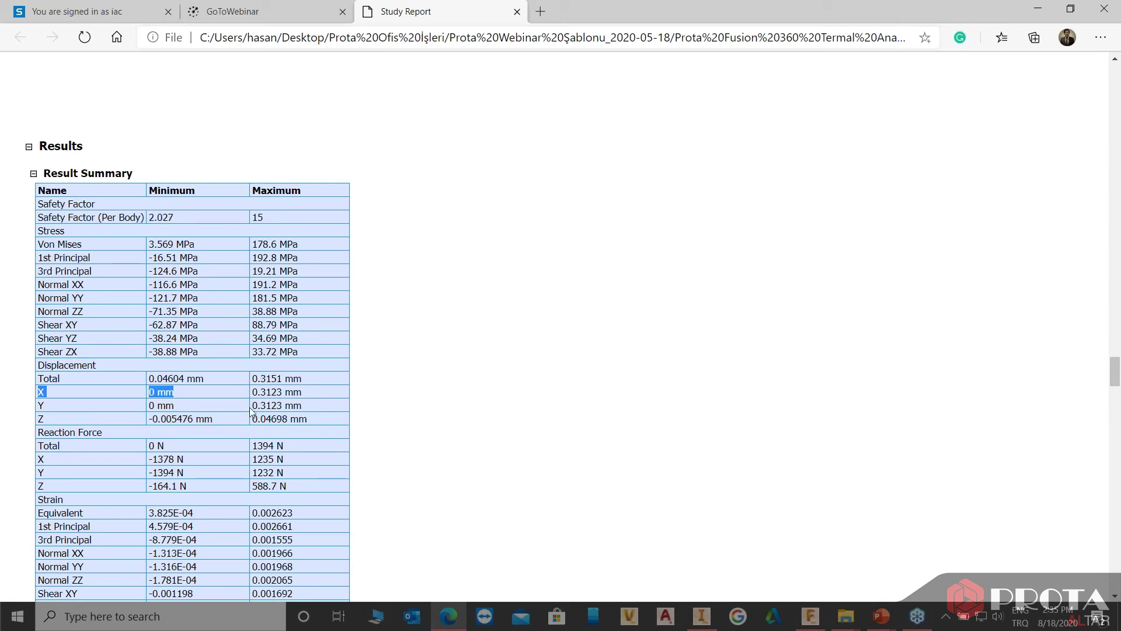
Scroll back up to the Convection1 load table below the rotor image.
scroll(229, 418, "down", 3)
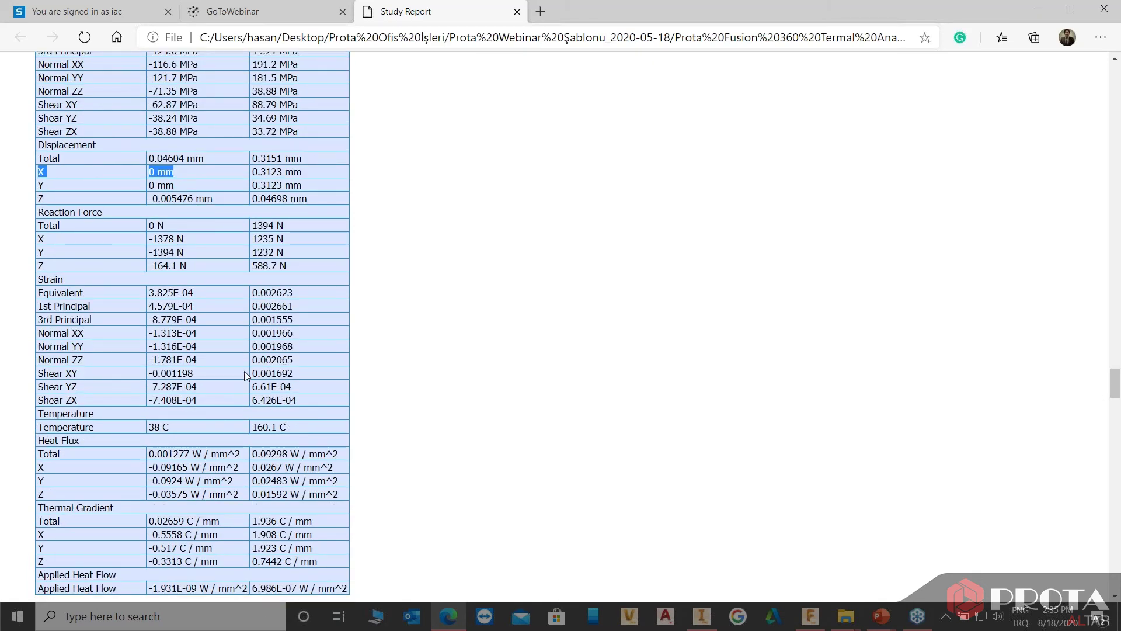
scroll(245, 376, "down", 3)
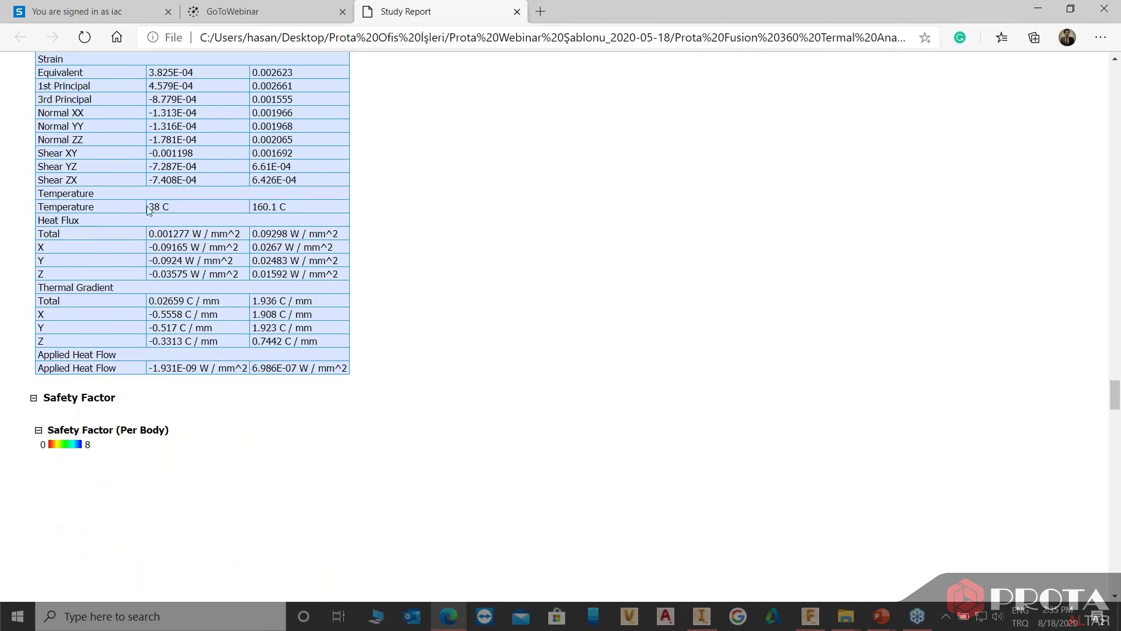
scroll(175, 252, "up", 10)
scroll(210, 290, "up", 5)
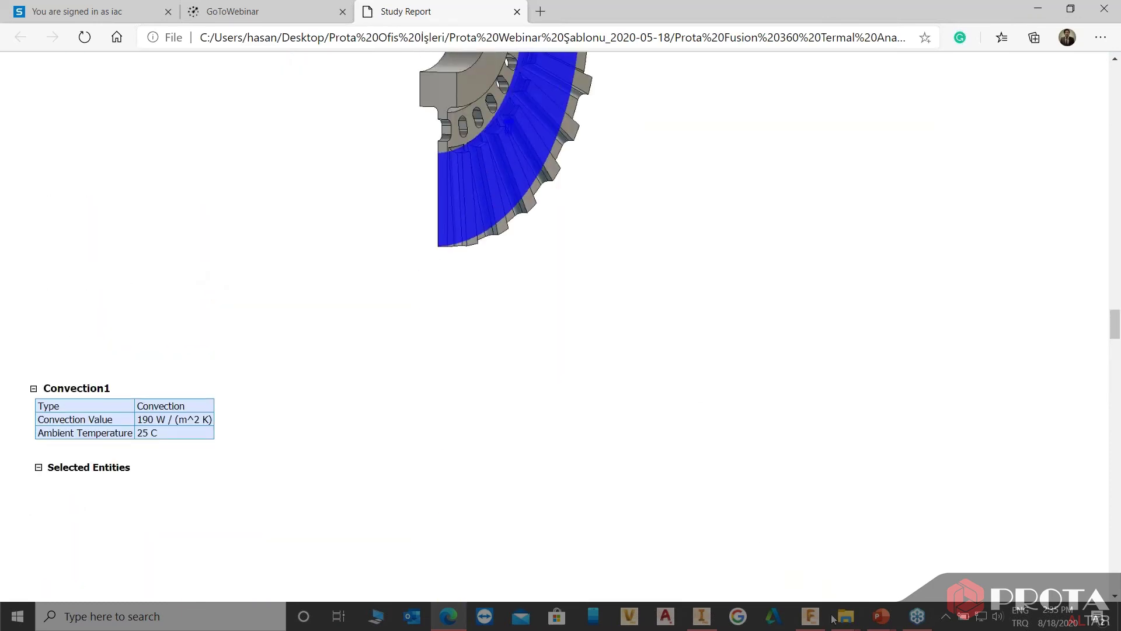
Return to Fusion 360 and show the von Mises stress result, viewed from the back.
left_click(812, 617)
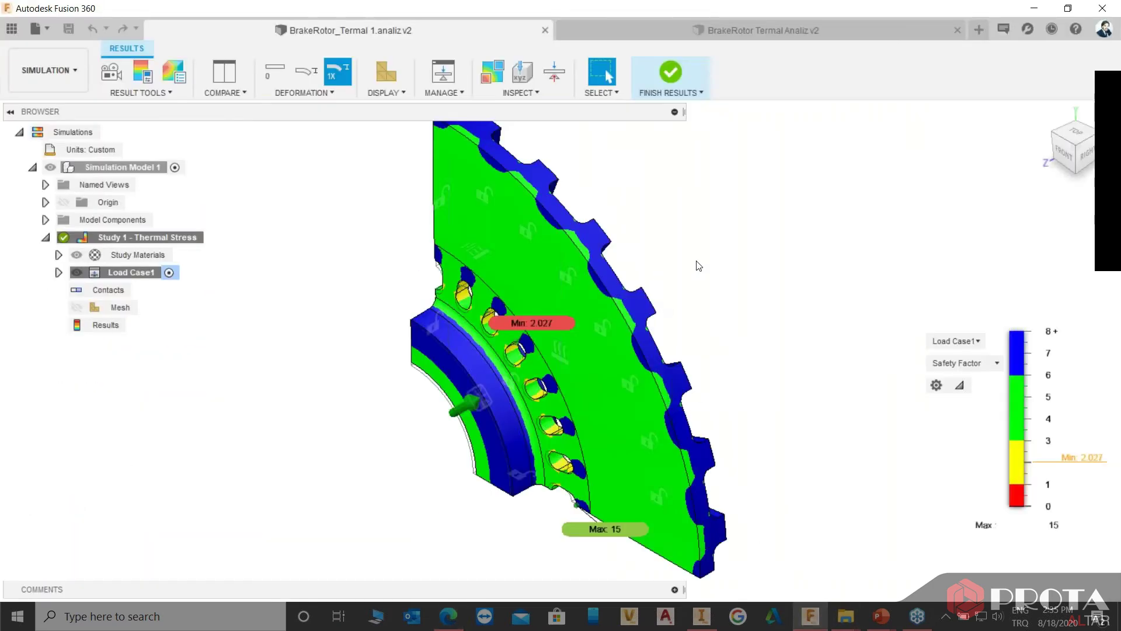
left_click(972, 362)
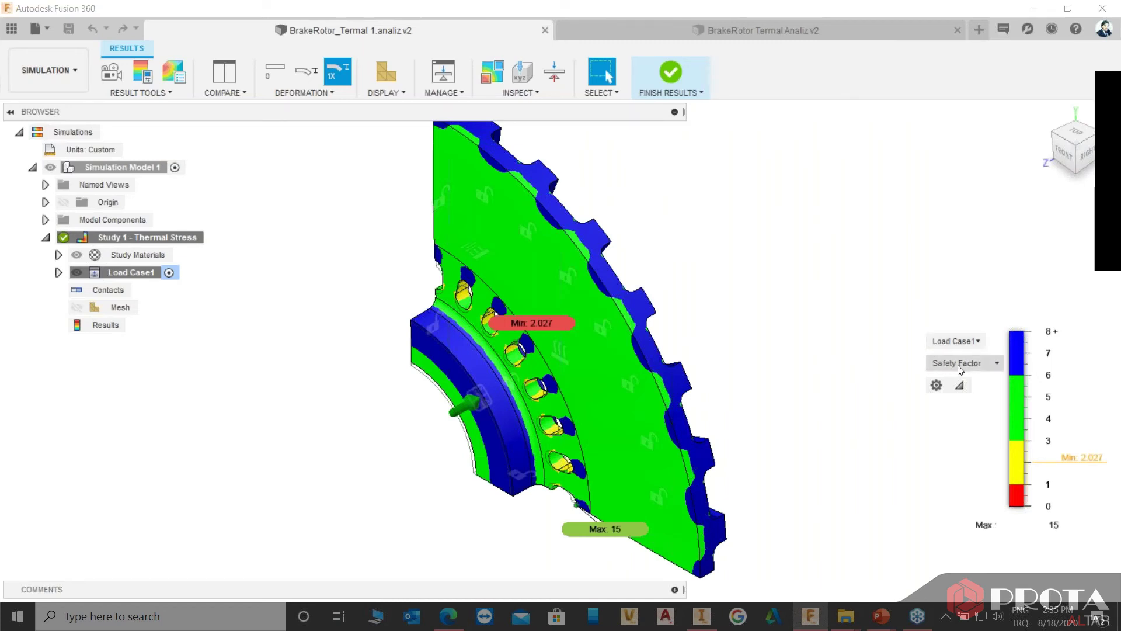
left_click(963, 397)
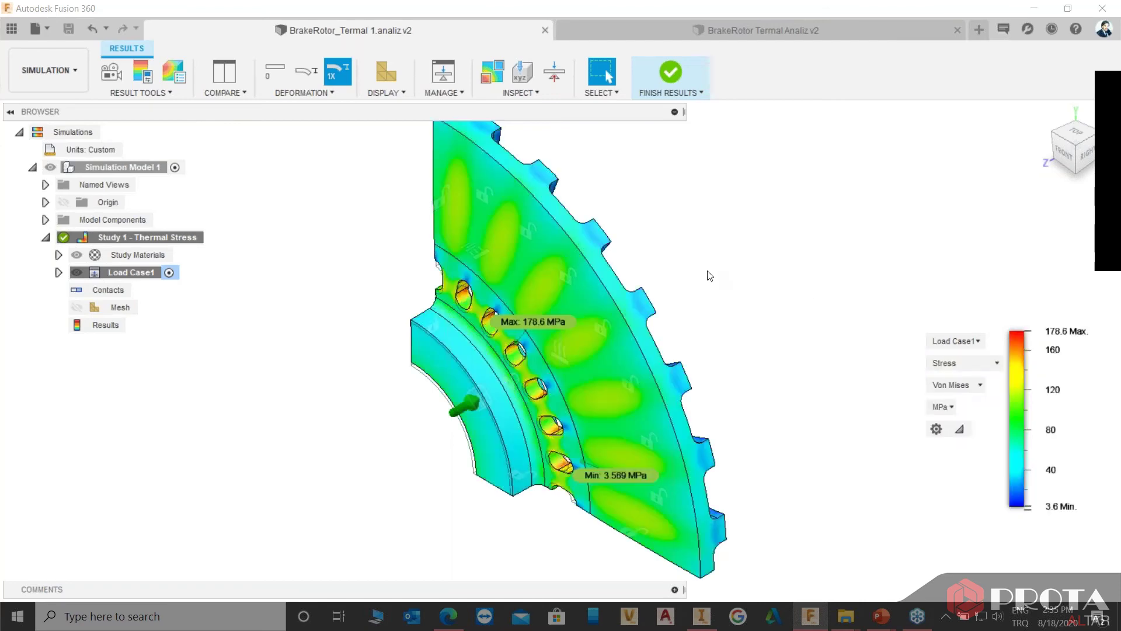
mouse_move(714, 241)
middle_mouse_down("shift")
mouse_move(896, 183)
mouse_move(954, 191)
mouse_move(952, 205)
middle_mouse_up("shift")
Cycle the result through Displacement, Reaction Force, Strain and finally Temperature (38–160.1 C).
left_click(964, 363)
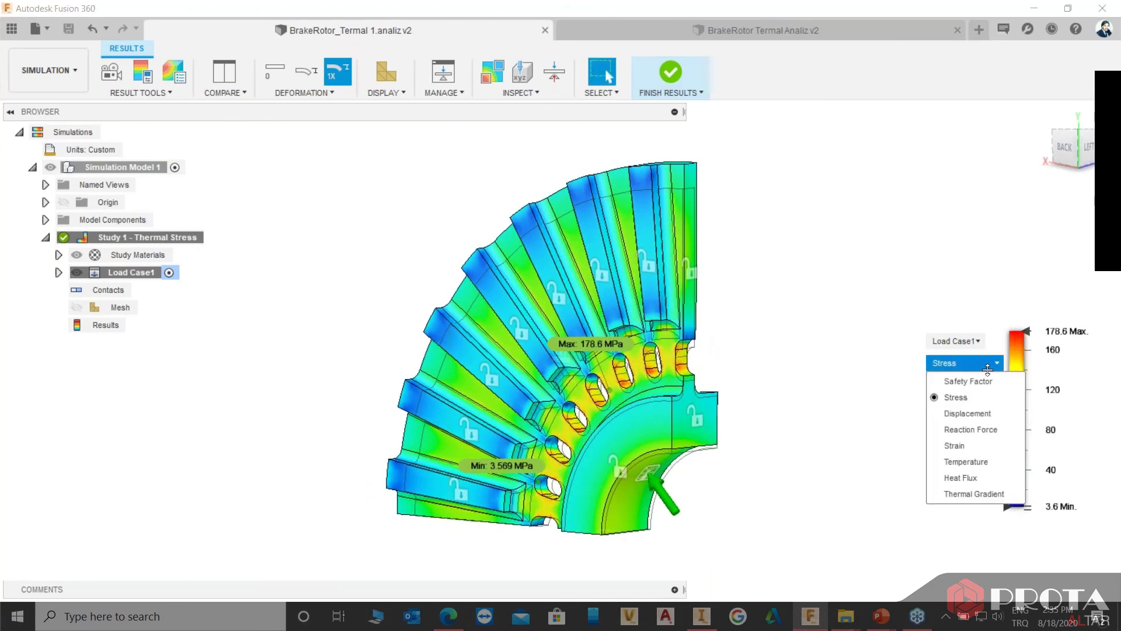
left_click(974, 409)
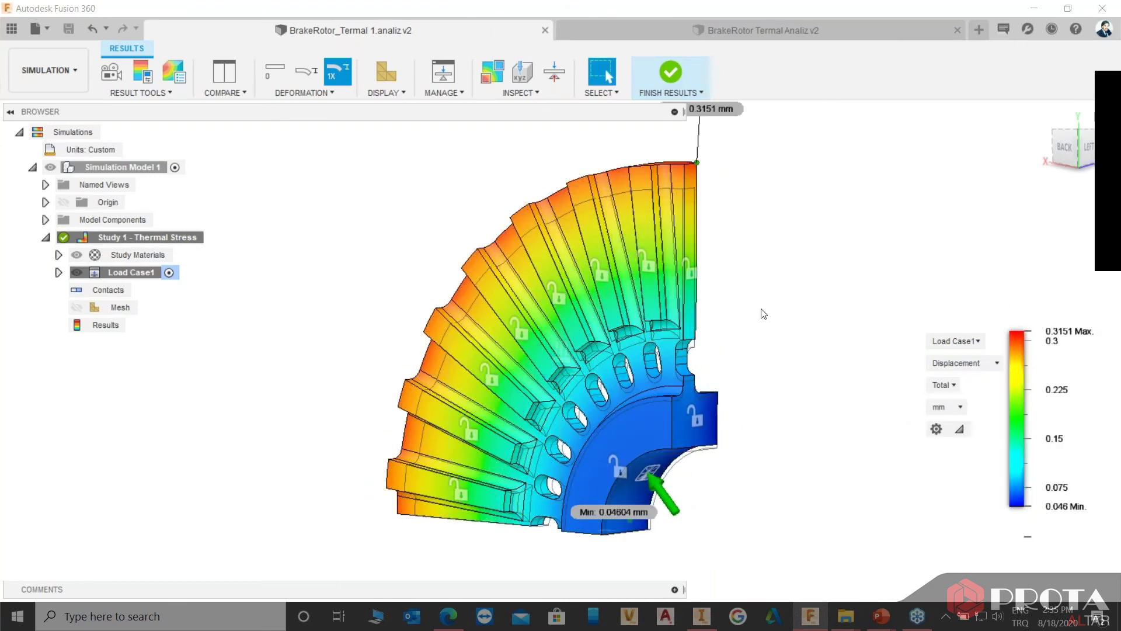
scroll(762, 310, "down", 1)
scroll(760, 210, "down", 1)
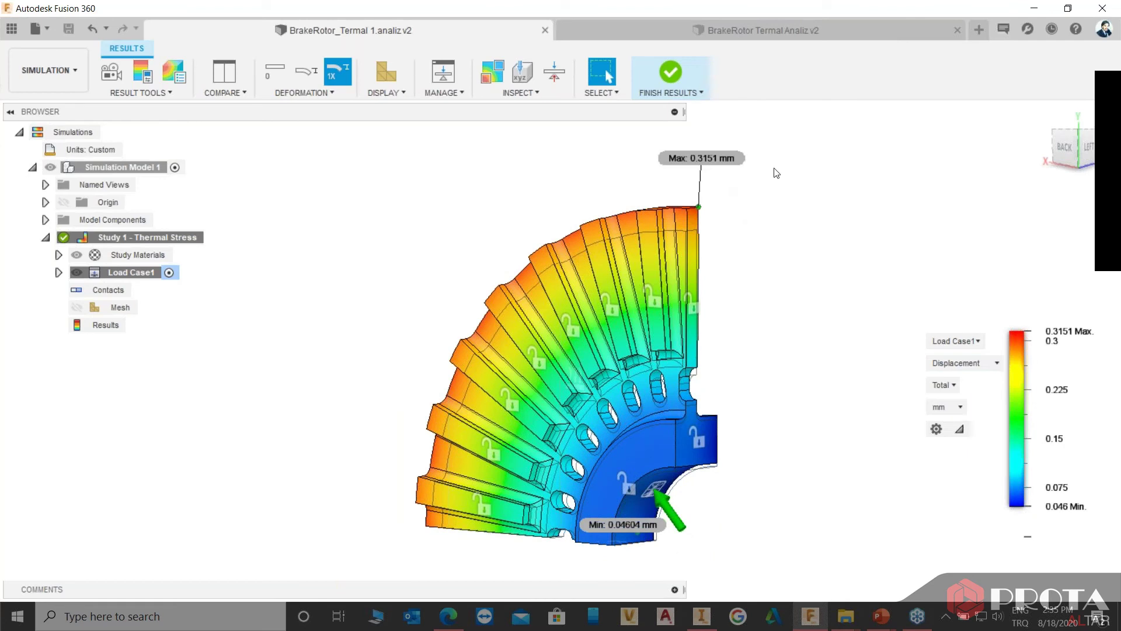
left_click(965, 365)
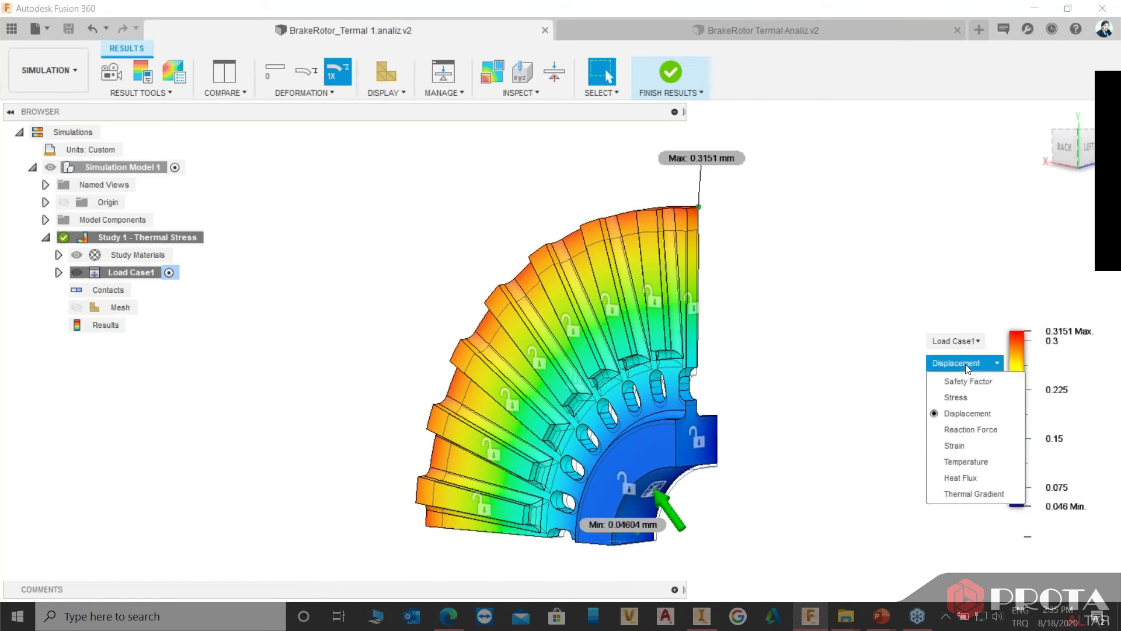
left_click(964, 412)
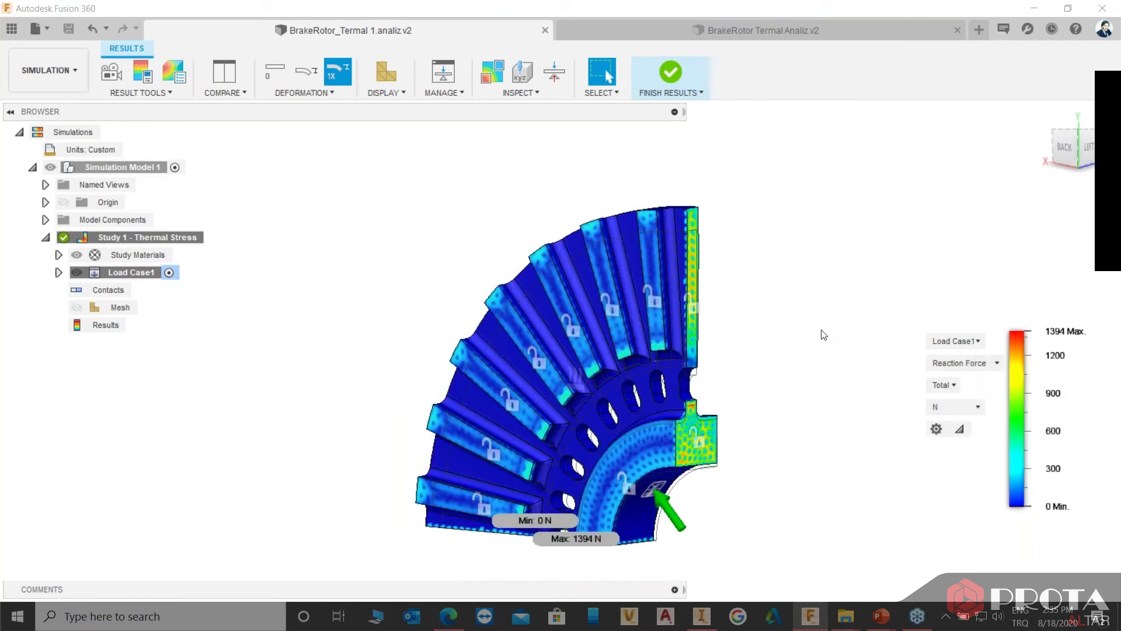
left_click(953, 364)
left_click(966, 446)
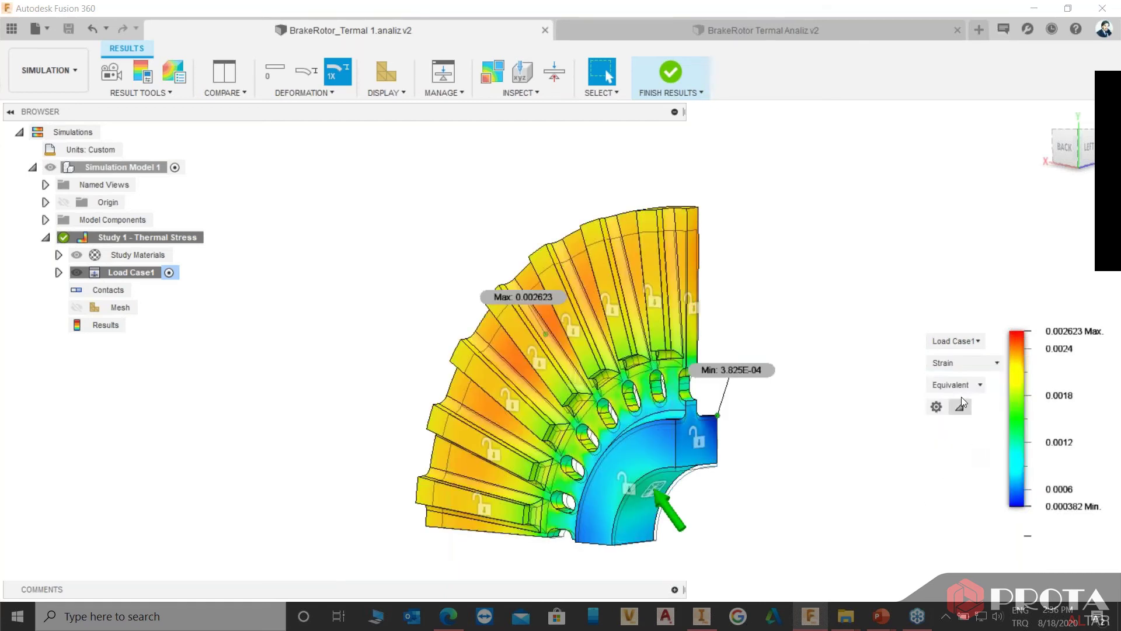
left_click(965, 363)
left_click(965, 462)
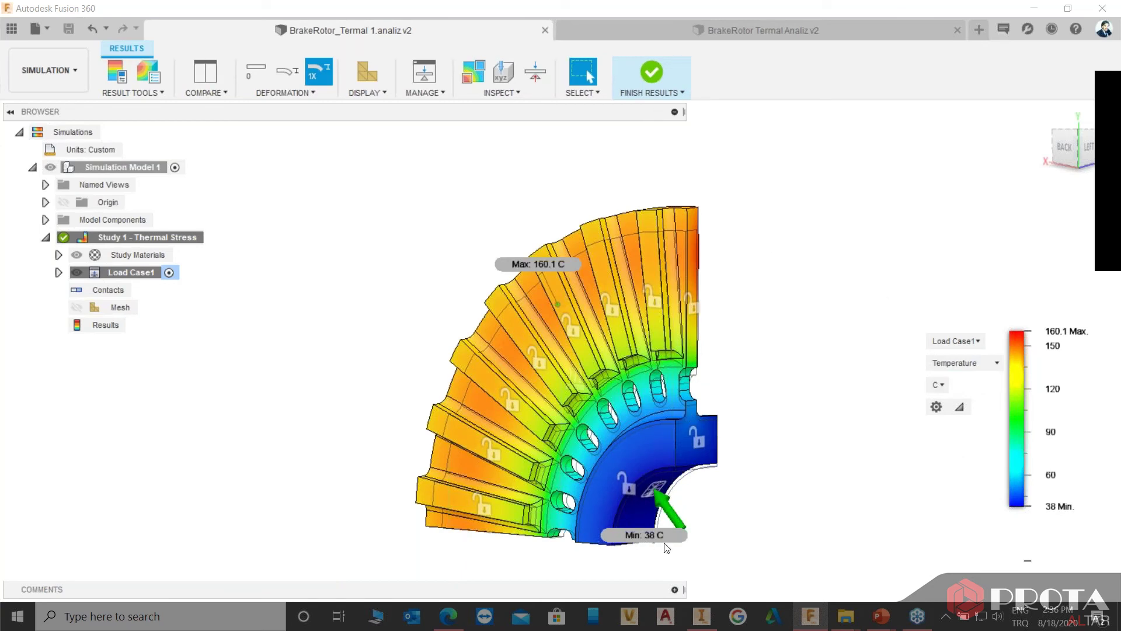
Threshold the temperature legend to isolate the 149.5–160.1 C outer ring, then reset to full range.
left_click(958, 367)
mouse_move(1026, 331)
left_mouse_down()
mouse_move(1025, 372)
mouse_move(1028, 308)
left_mouse_up()
left_click_drag(1003, 502, 1032, 347)
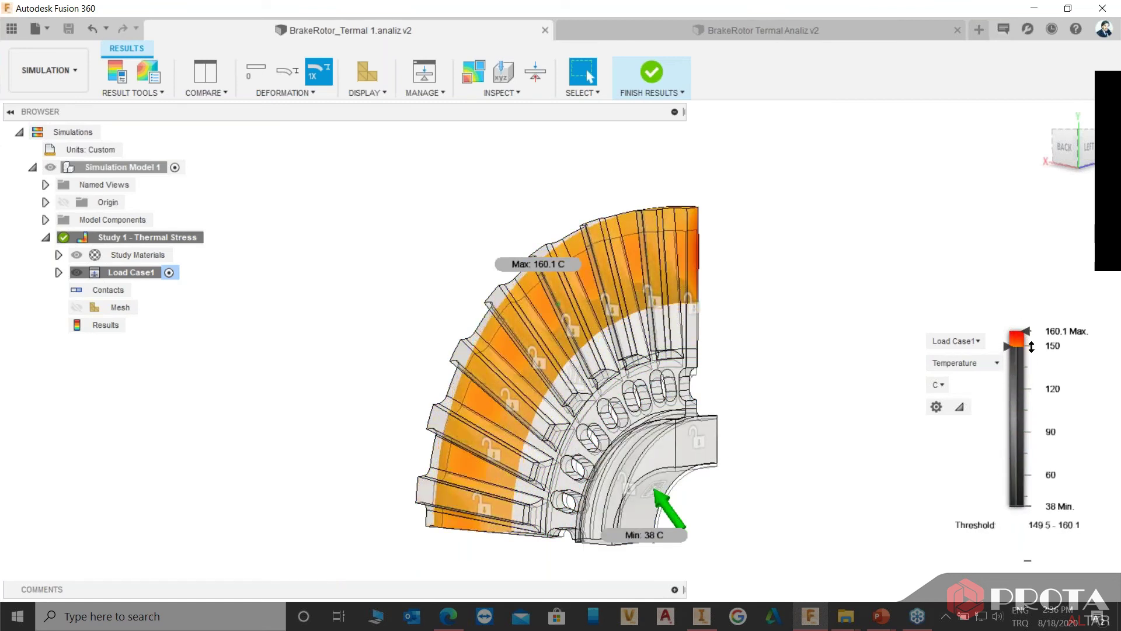
mouse_move(771, 263)
middle_mouse_down("shift")
mouse_move(735, 267)
mouse_move(733, 311)
middle_mouse_up("shift")
scroll(500, 327, "up", 3)
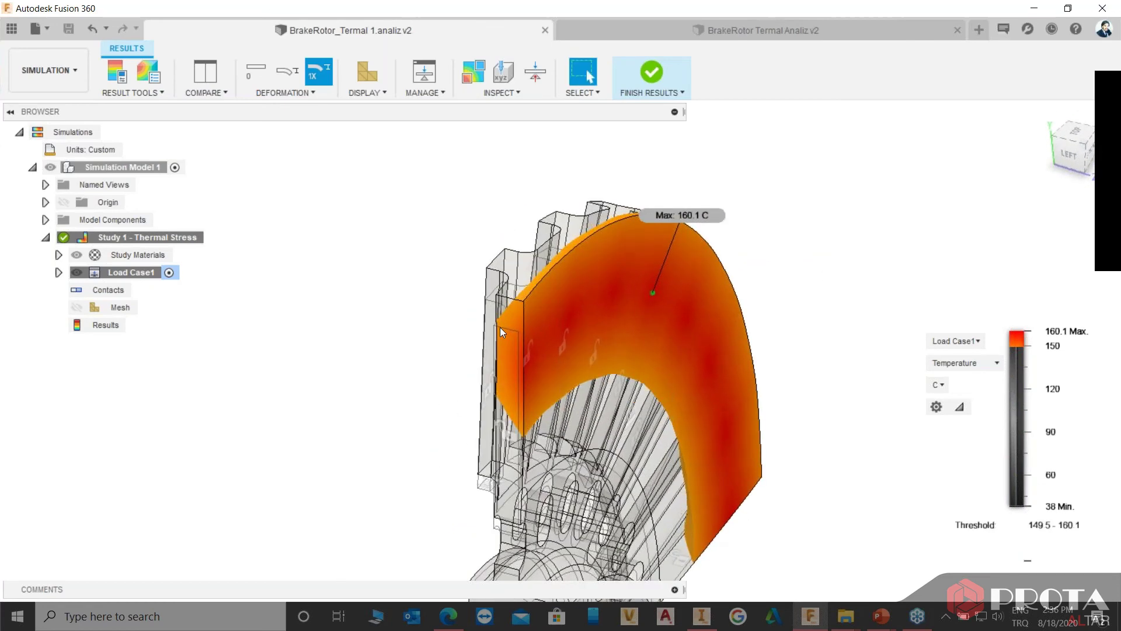
scroll(607, 306, "down", 3)
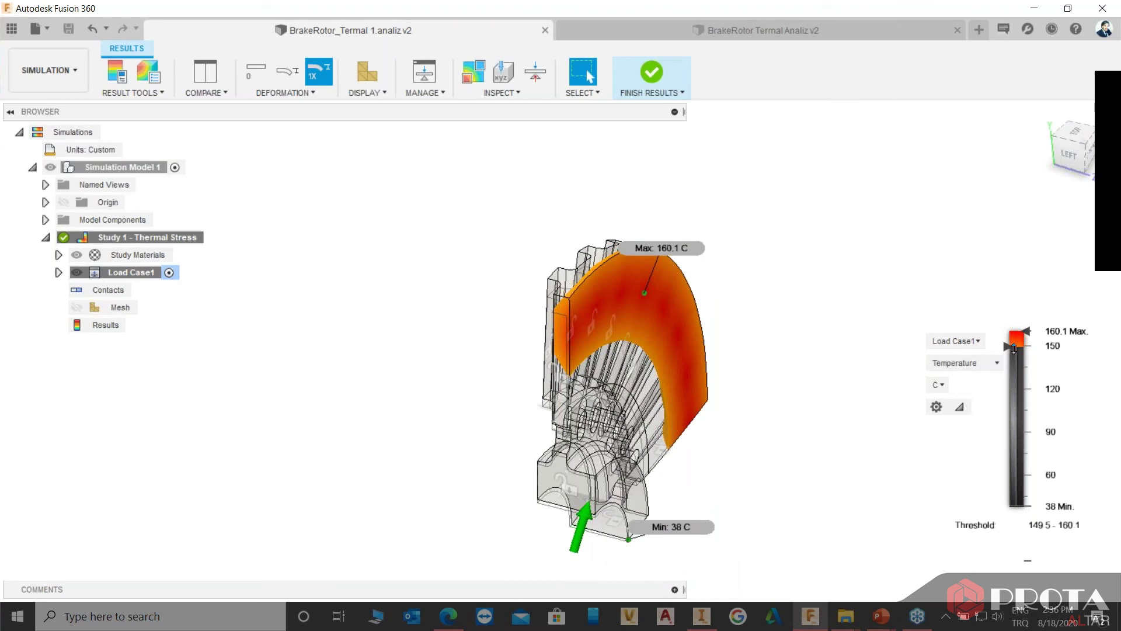
left_click_drag(1014, 405, 1014, 506)
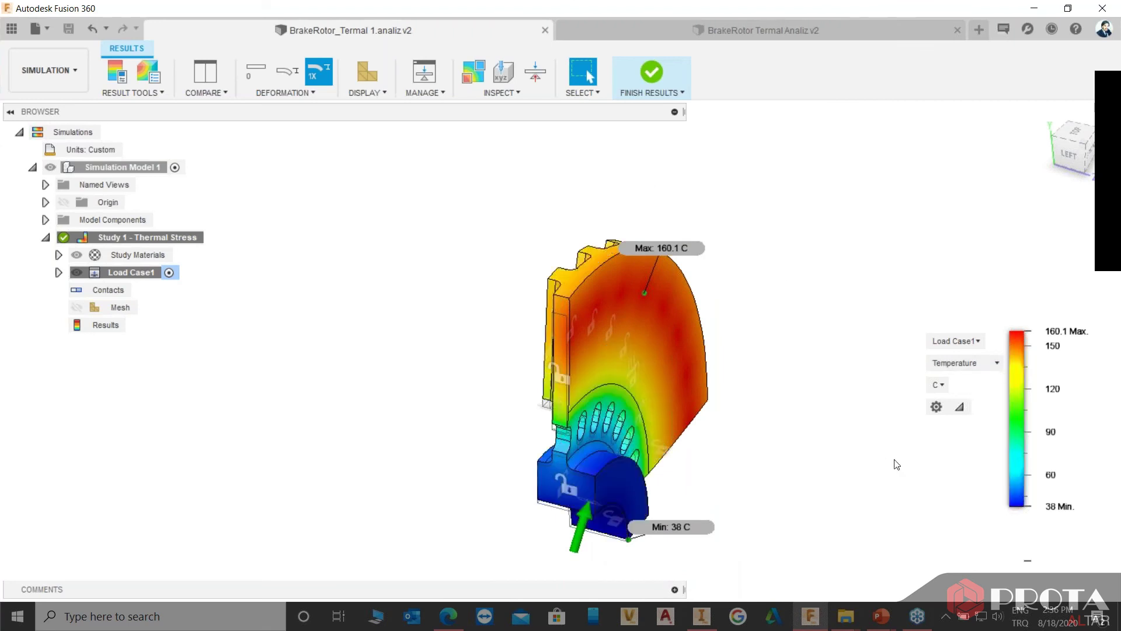
Show Heat Flux, then Thermal Gradient (peak 1.936 C/mm), then von Mises stress (3.569–178.6 MPa).
left_click(969, 363)
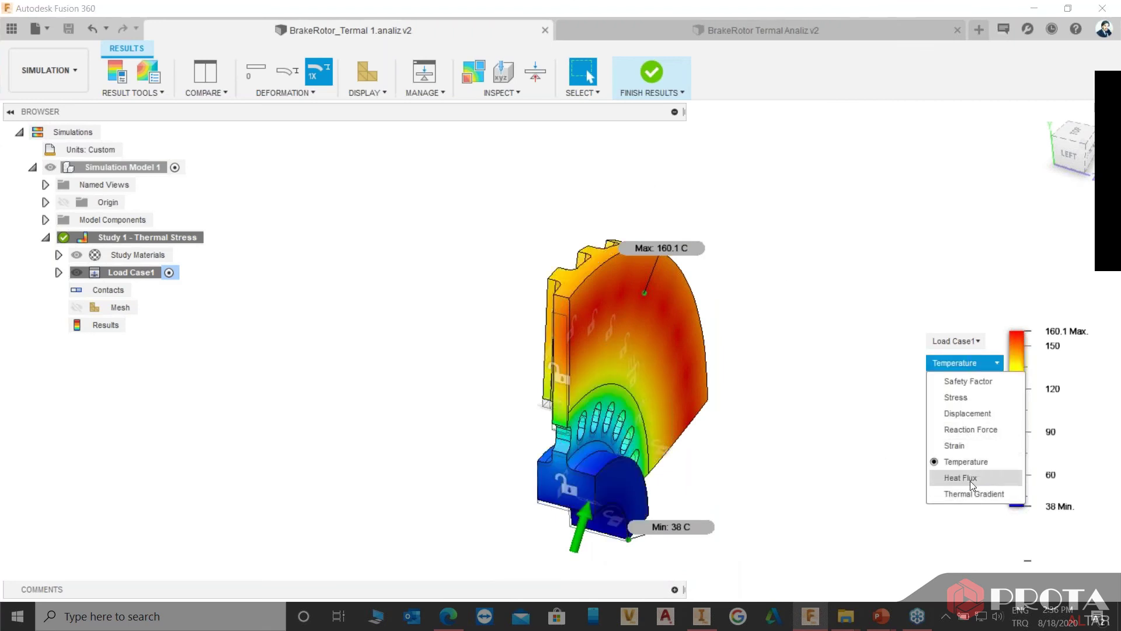
left_click(970, 478)
mouse_move(784, 270)
middle_mouse_down("shift")
mouse_move(863, 232)
mouse_move(949, 215)
mouse_move(882, 211)
mouse_move(791, 235)
mouse_move(855, 281)
middle_mouse_up("shift")
left_click(970, 362)
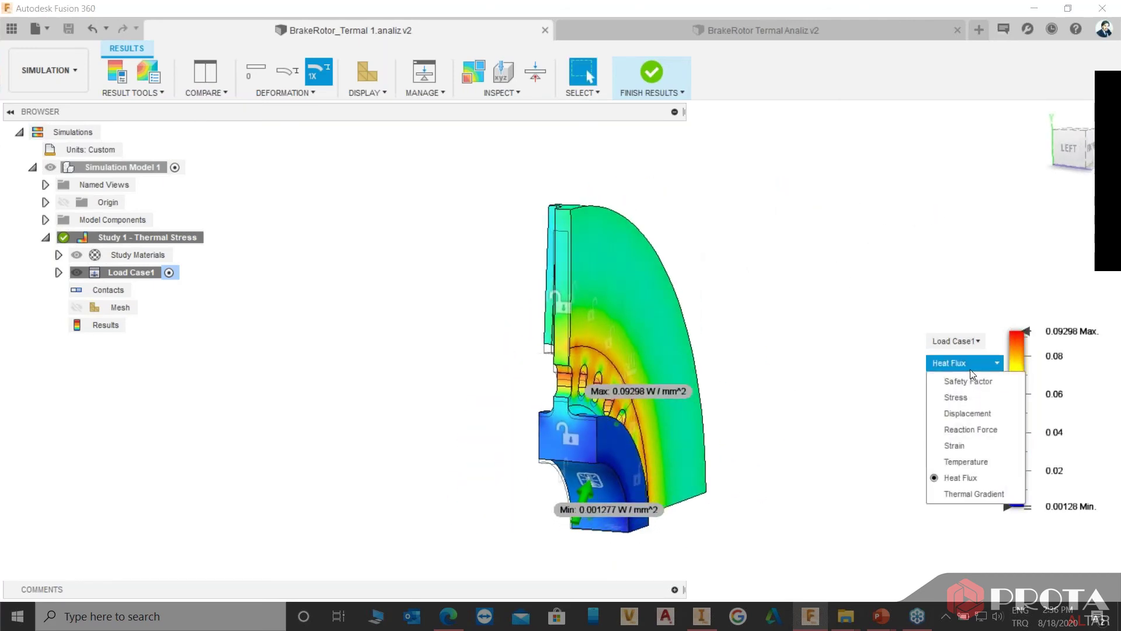
left_click(973, 493)
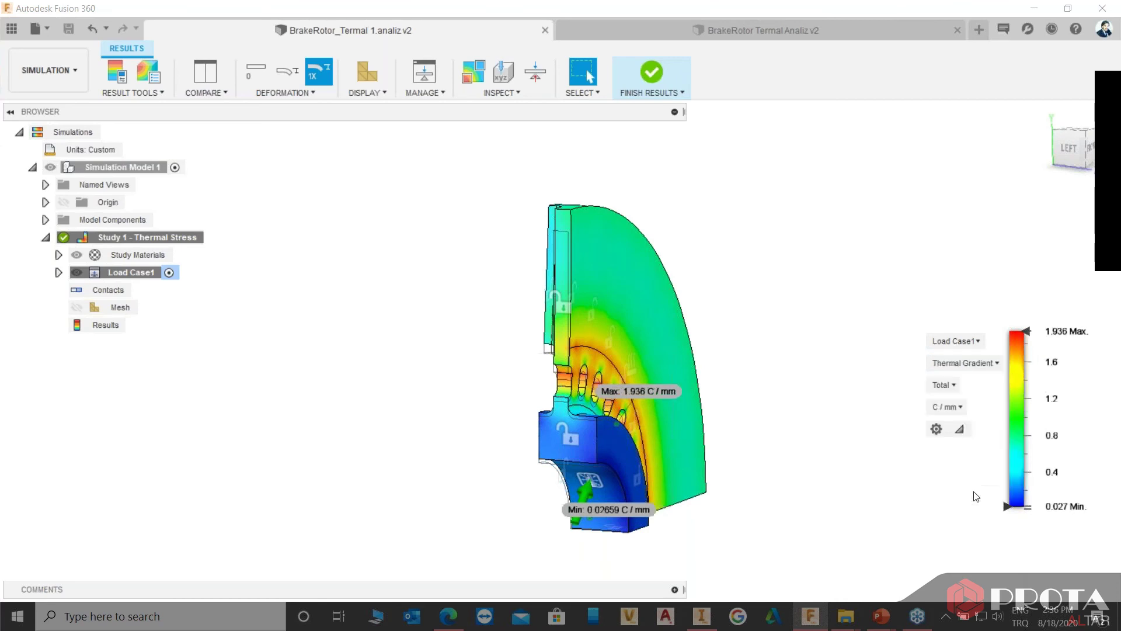
left_click(952, 361)
left_click(962, 396)
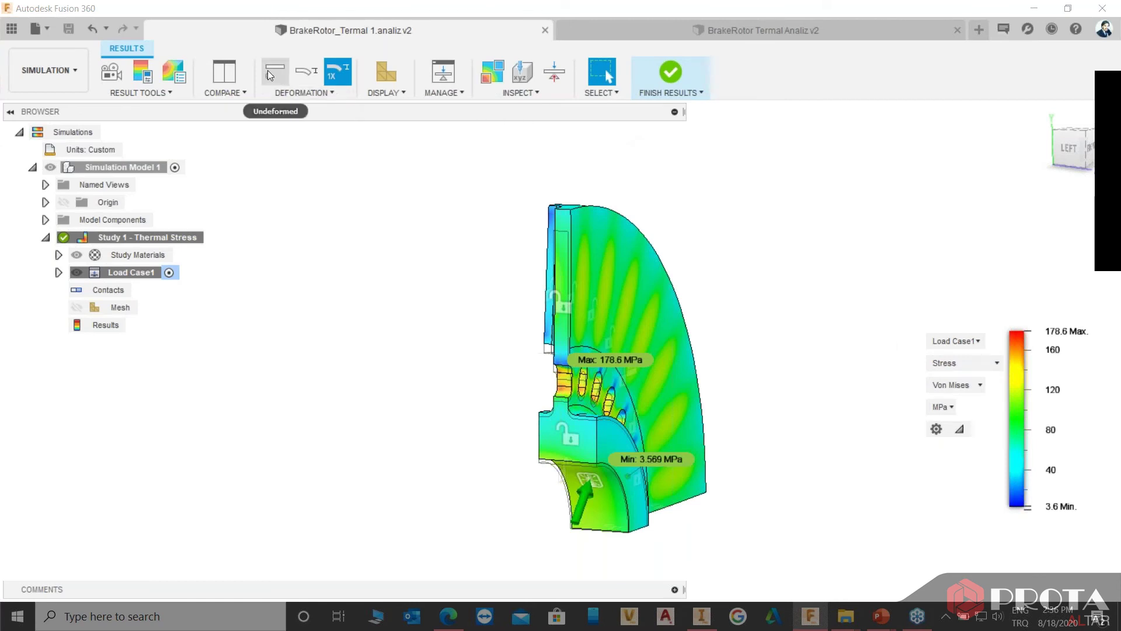
left_click(312, 93)
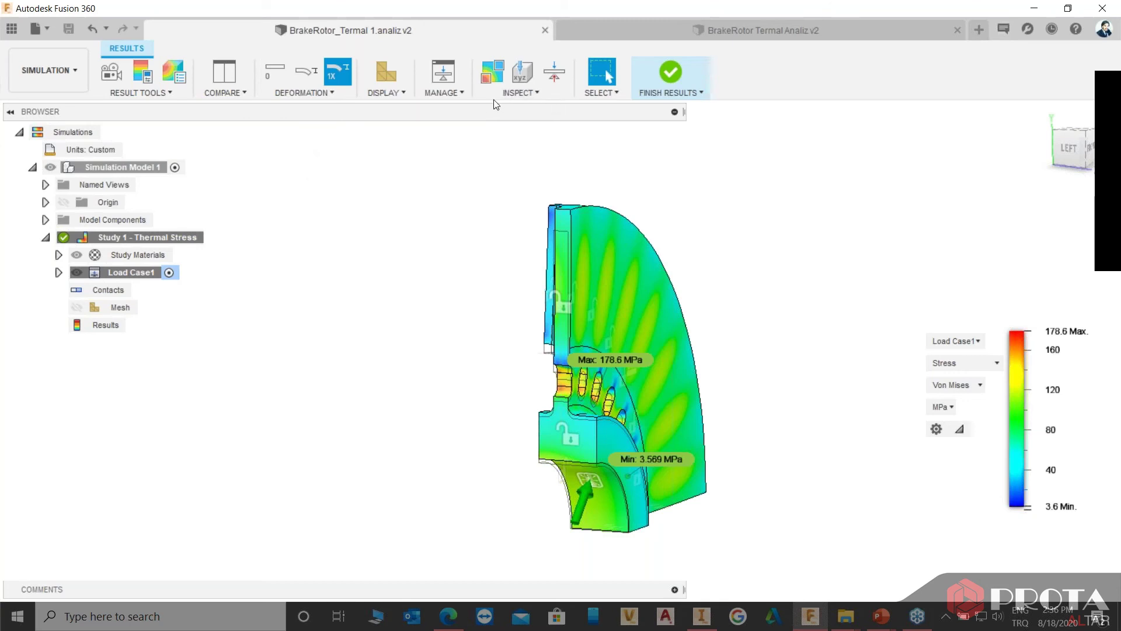
left_click(524, 93)
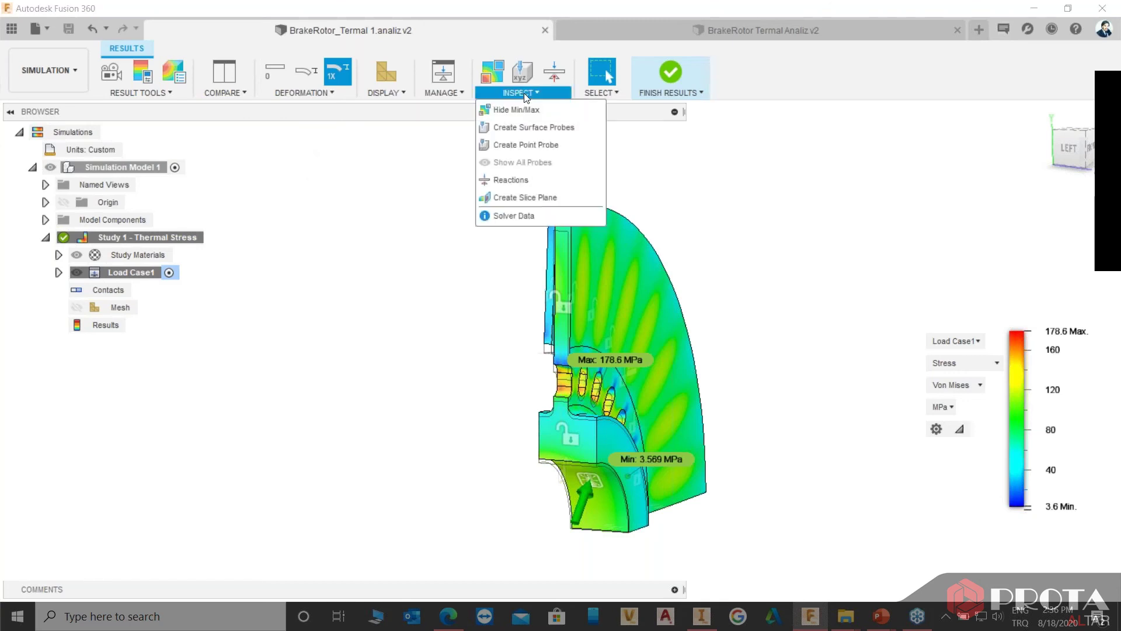
mouse_move(385, 92)
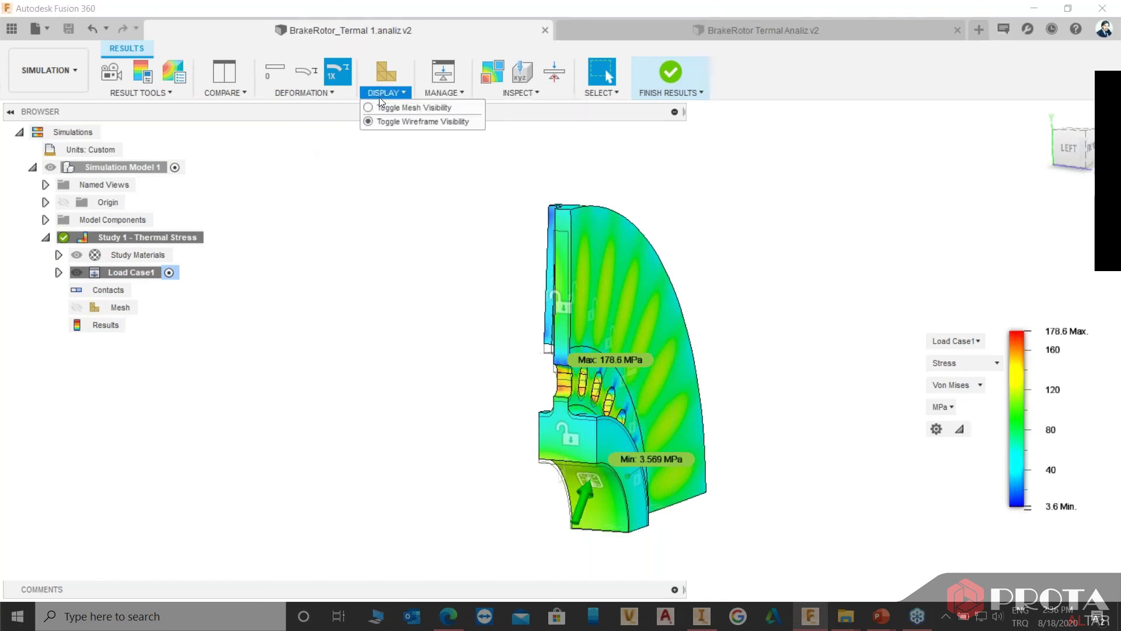
Play the von Mises stress animation, then replay it with deformation exaggerated 5x.
left_click(106, 72)
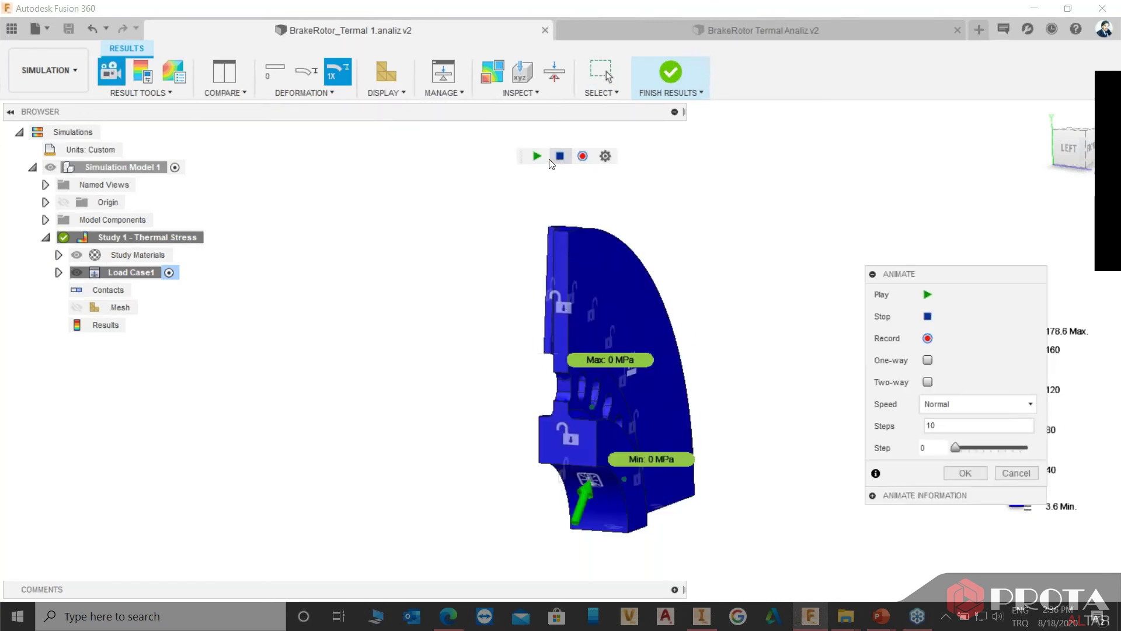
left_click(539, 156)
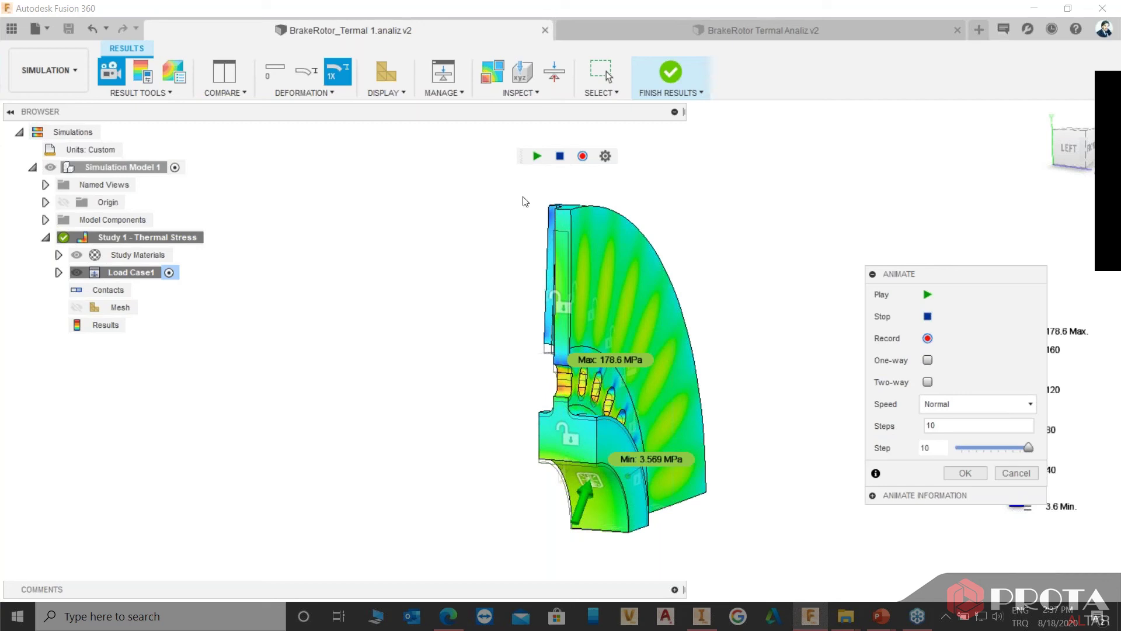
left_click(301, 94)
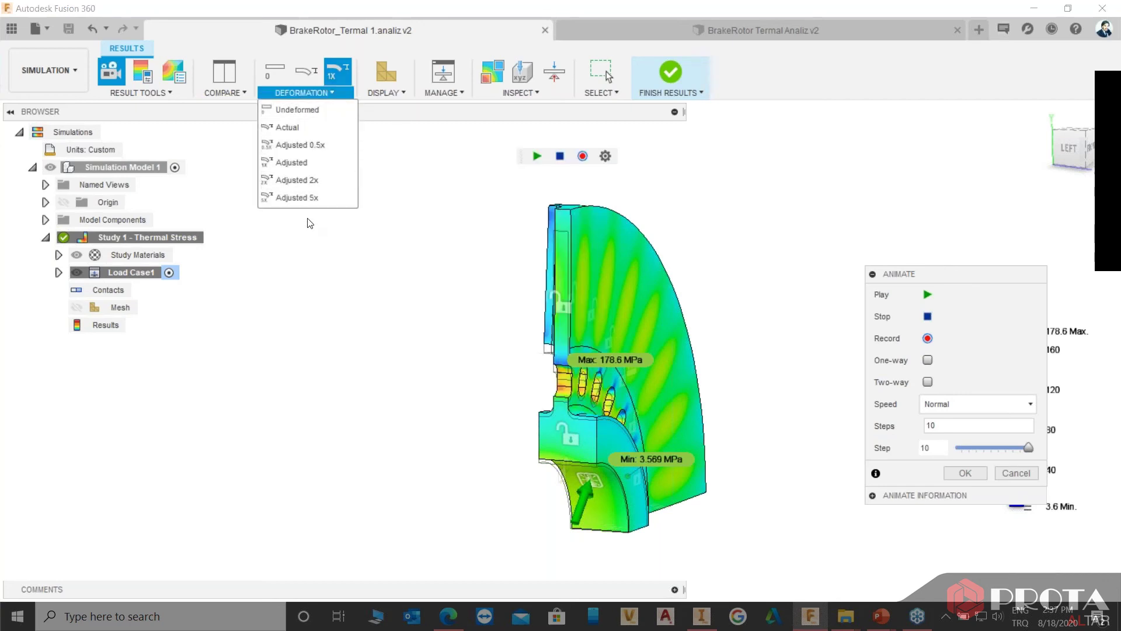
left_click(312, 194)
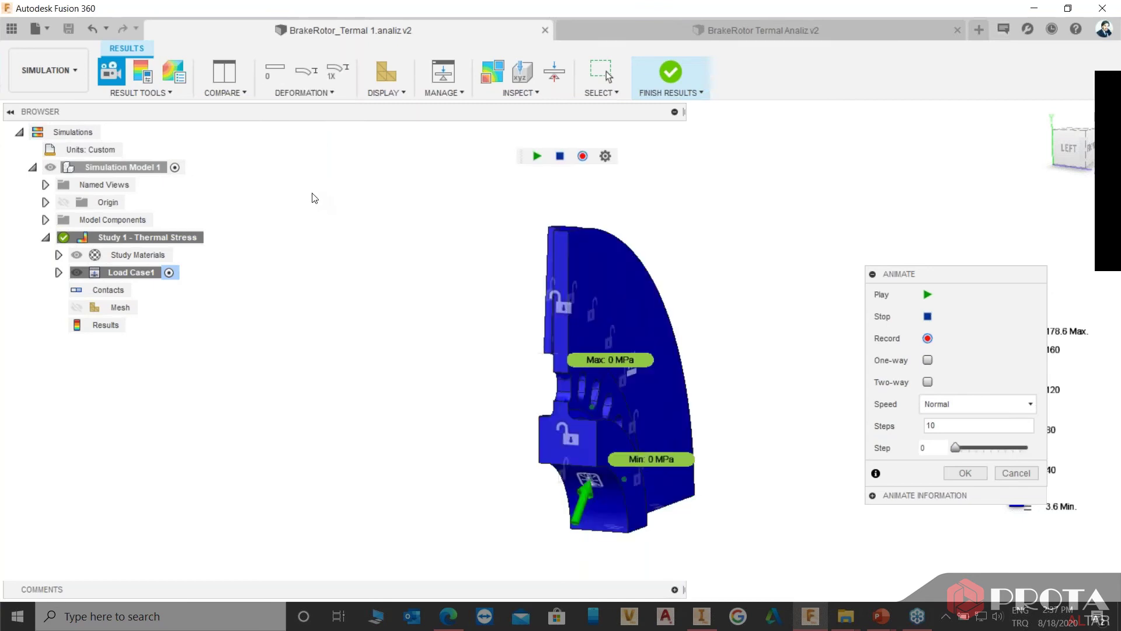
left_click(537, 156)
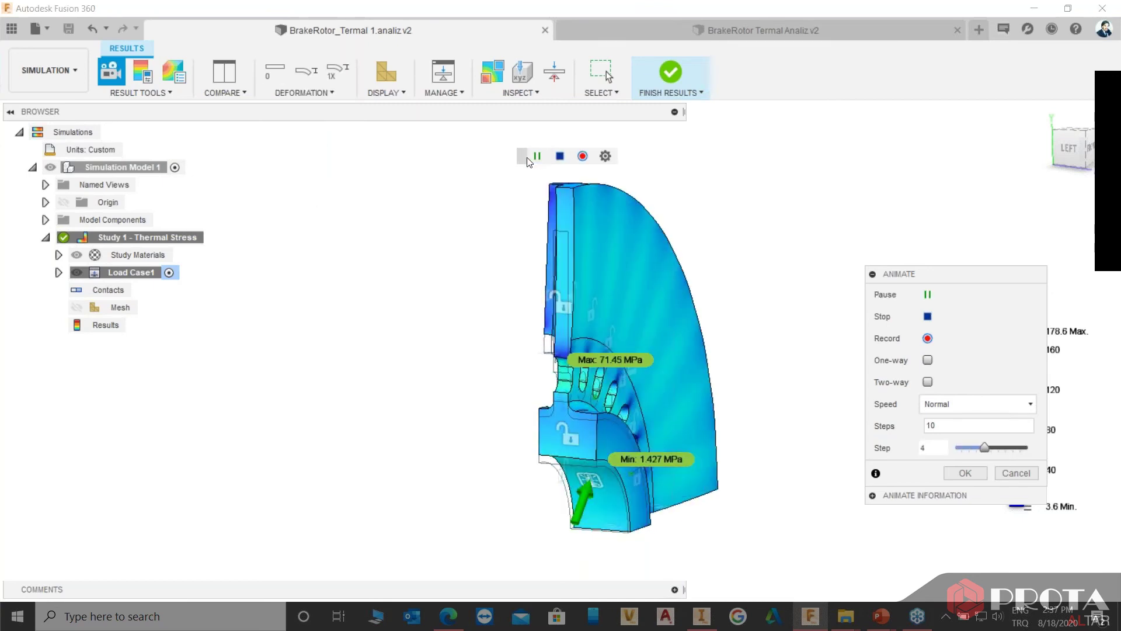
Replay the stress animation from an isometric back-left view through step 10.
left_click(1054, 141)
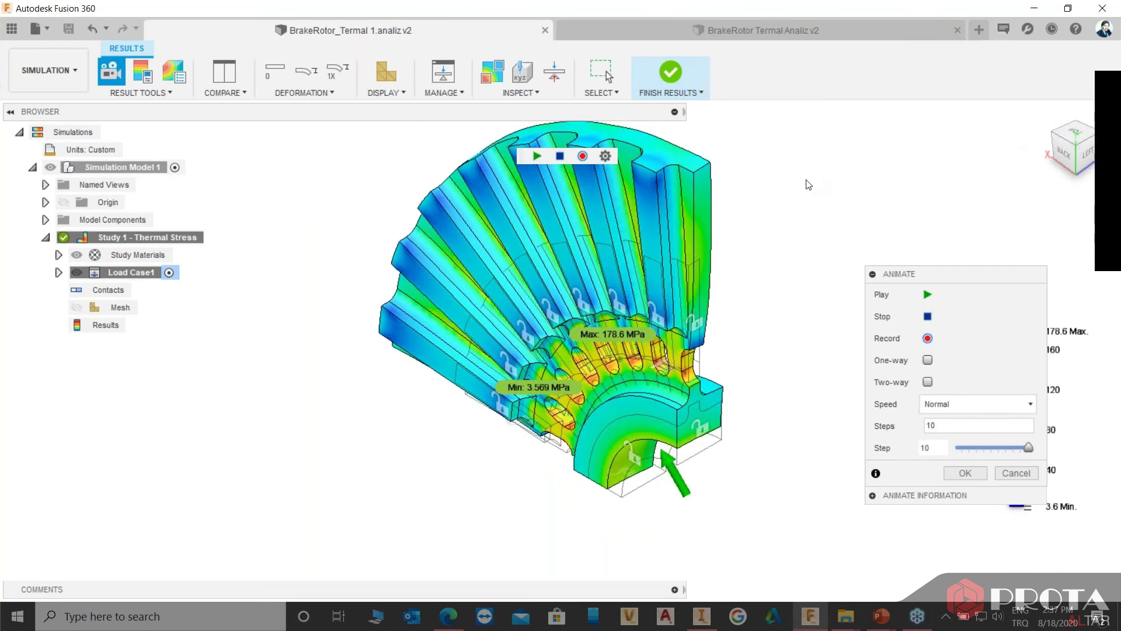
left_click(537, 157)
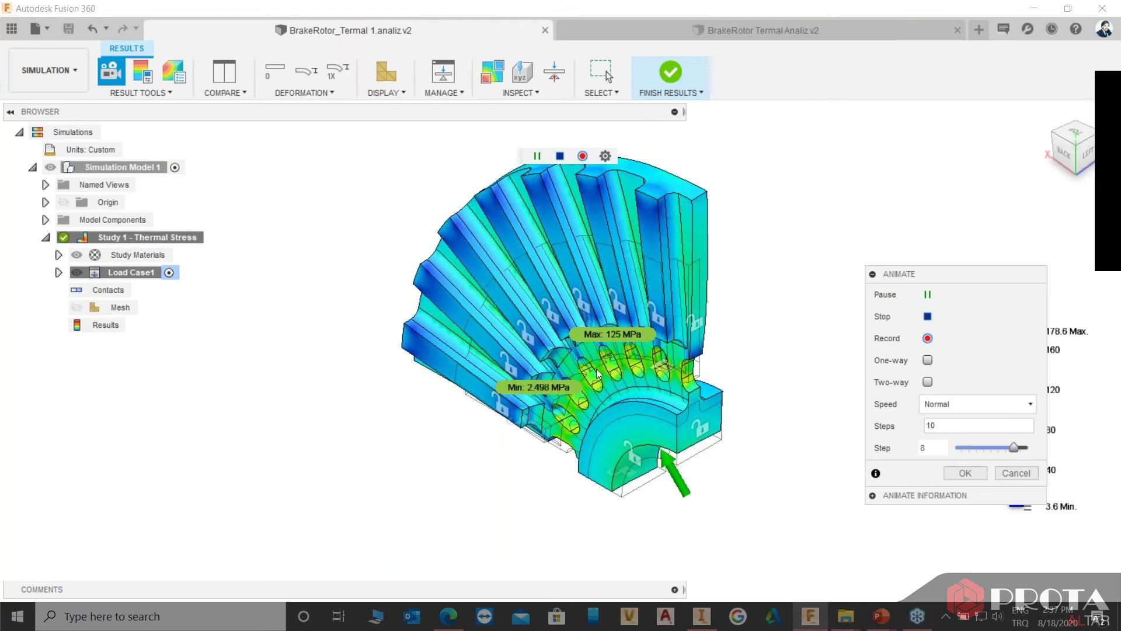
scroll(659, 354, "up", 3)
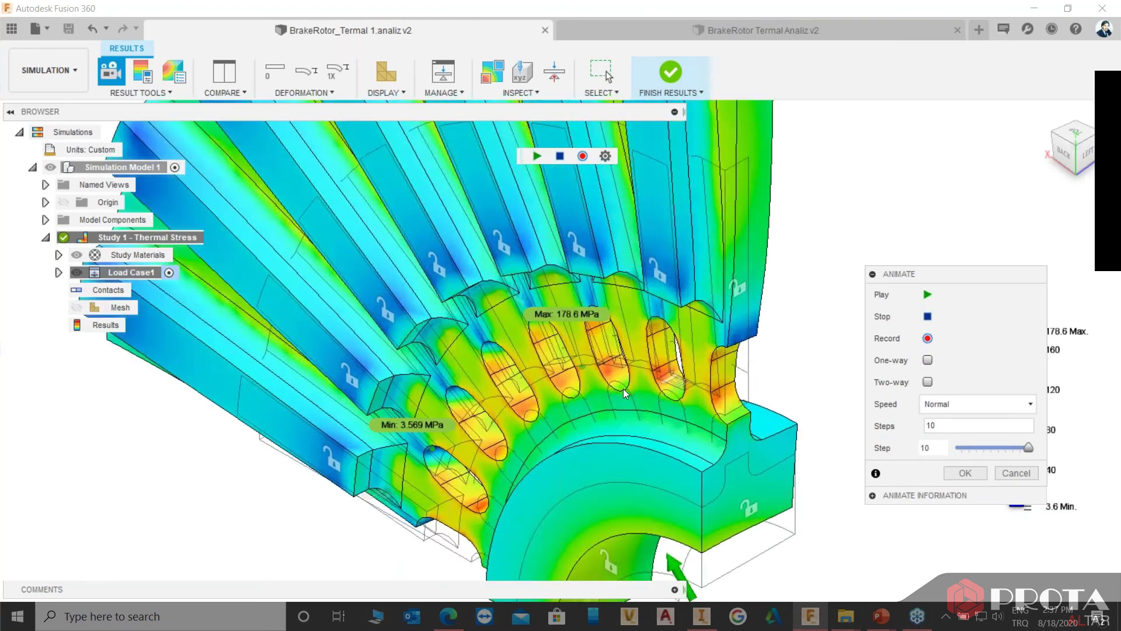
scroll(659, 355, "down", 4)
Set deformation to actual scale and replay the stress animation.
left_click(278, 93)
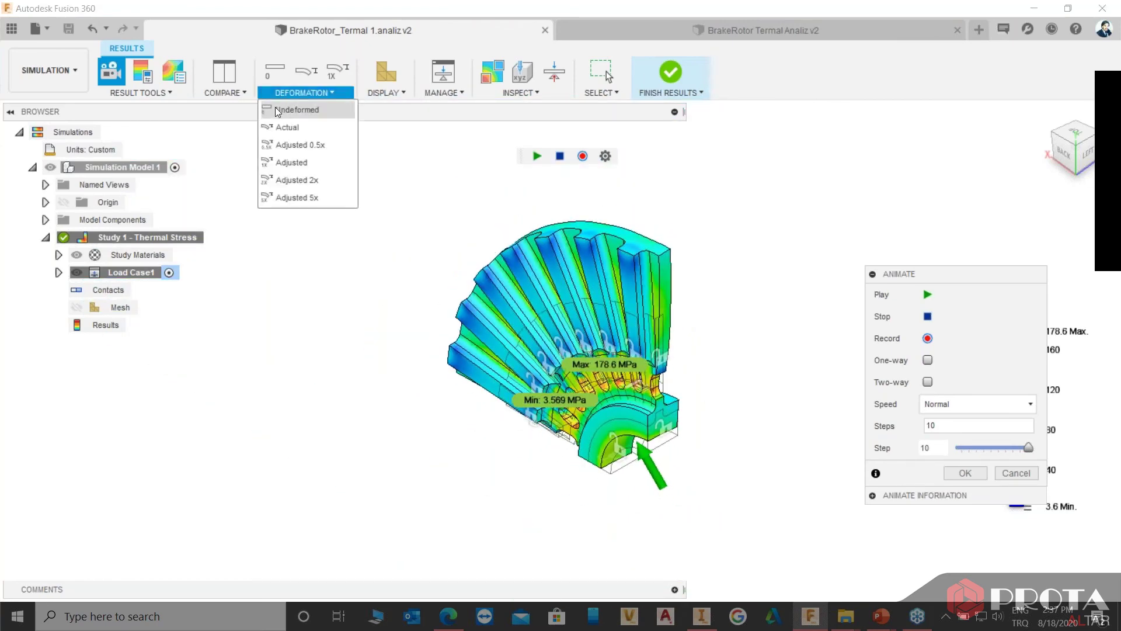
left_click(278, 127)
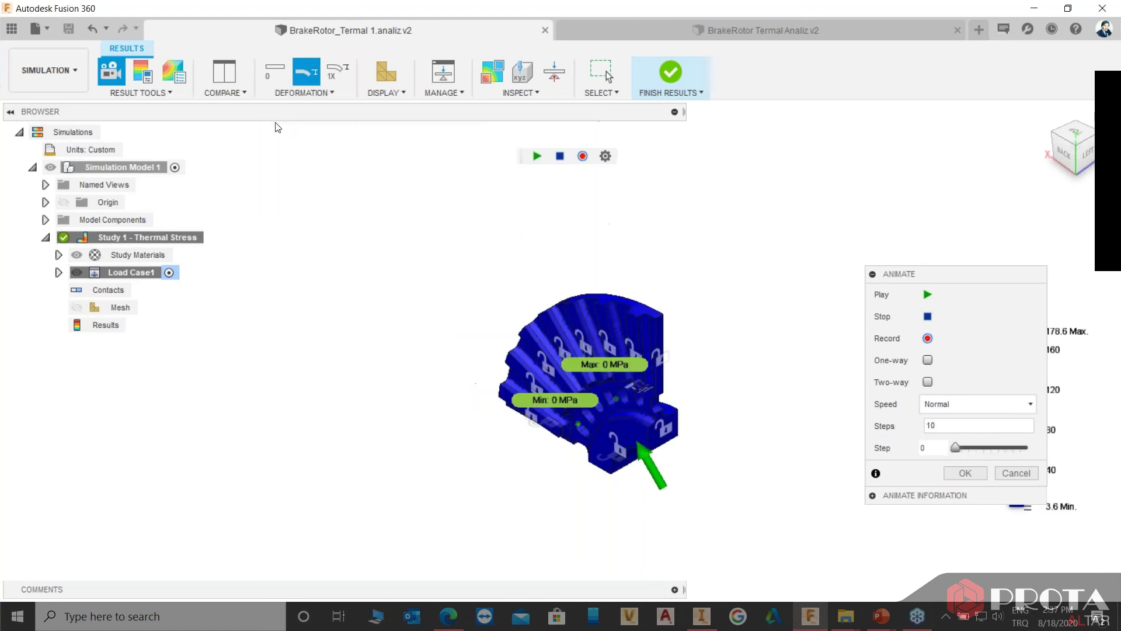
scroll(714, 325, "up", 2)
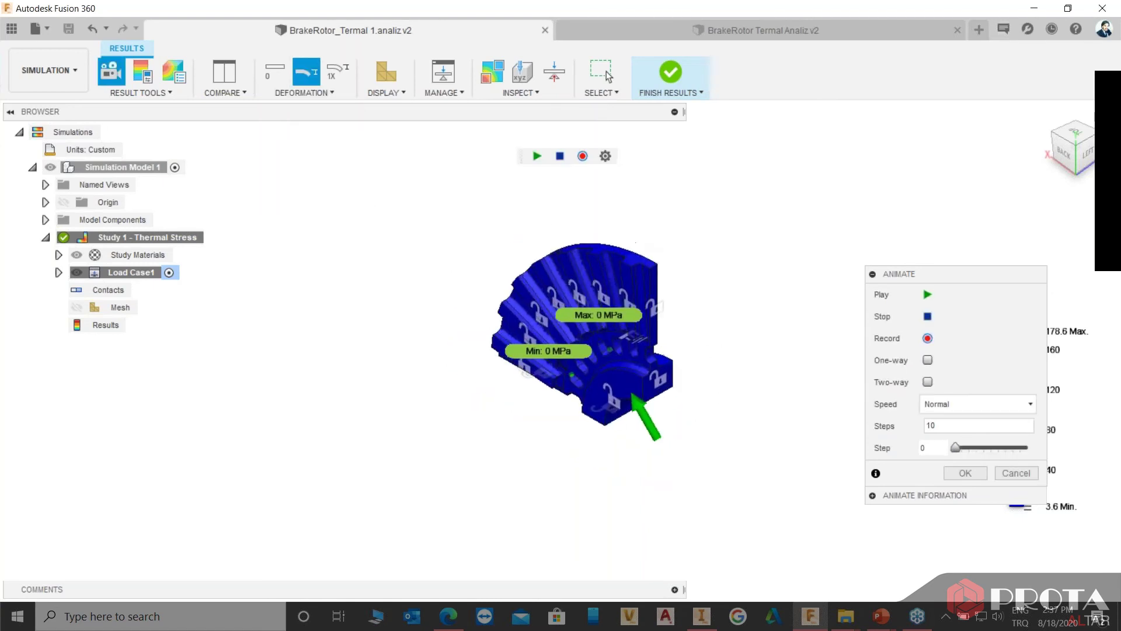
scroll(709, 351, "up", 3)
scroll(701, 348, "up", 2)
scroll(701, 351, "up", 1)
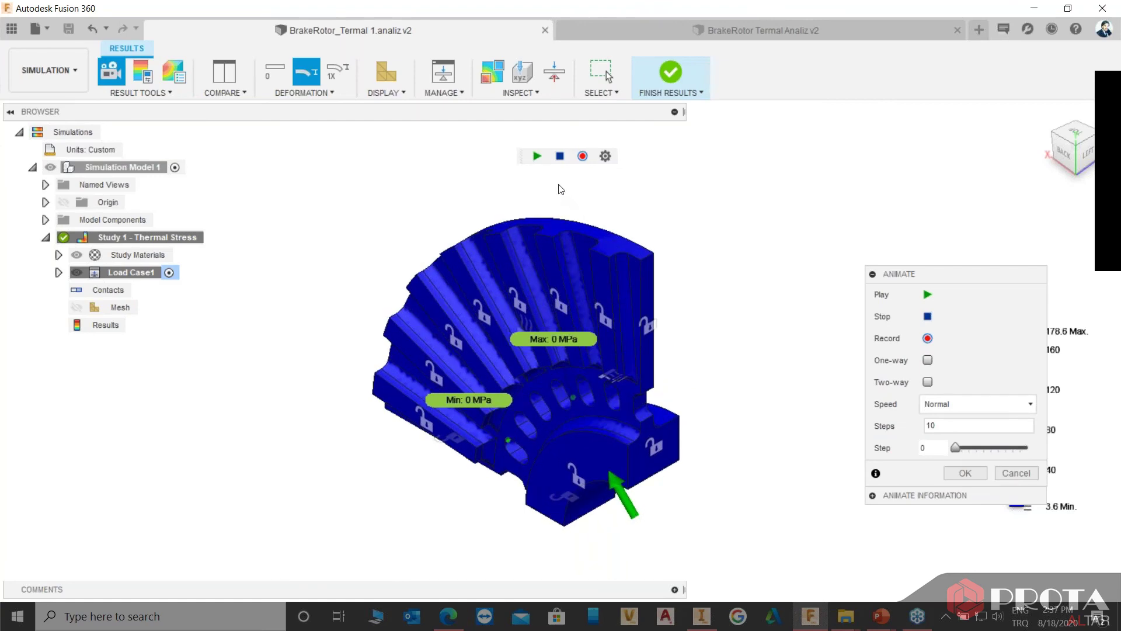
left_click(537, 156)
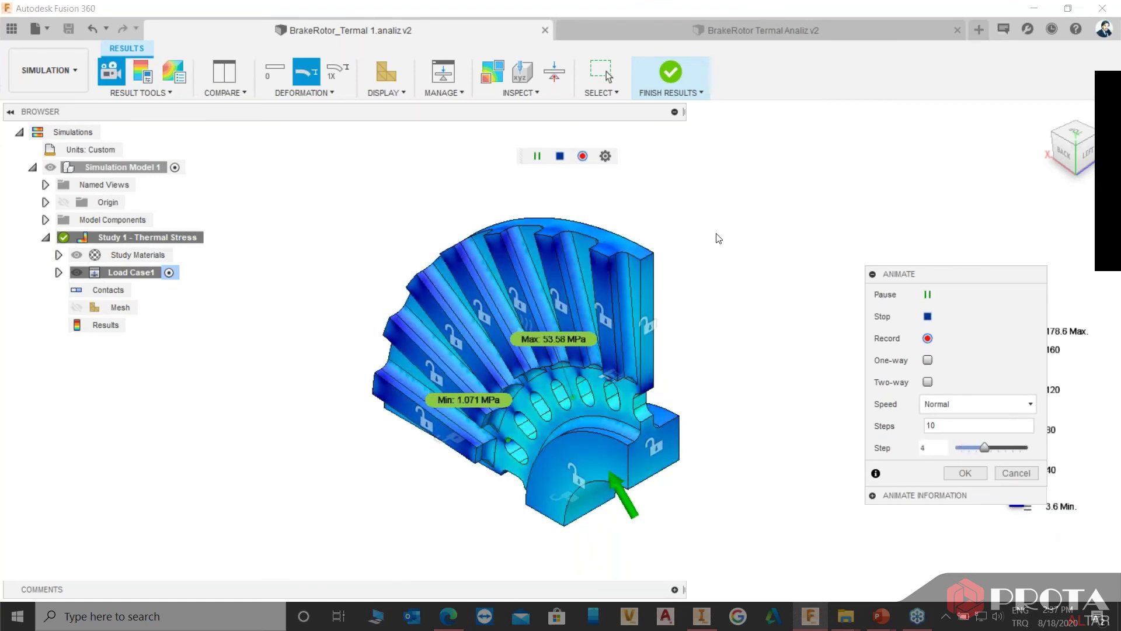
View the animated rotor from the back, then orbit to an oblique 3D view.
left_click(1064, 153)
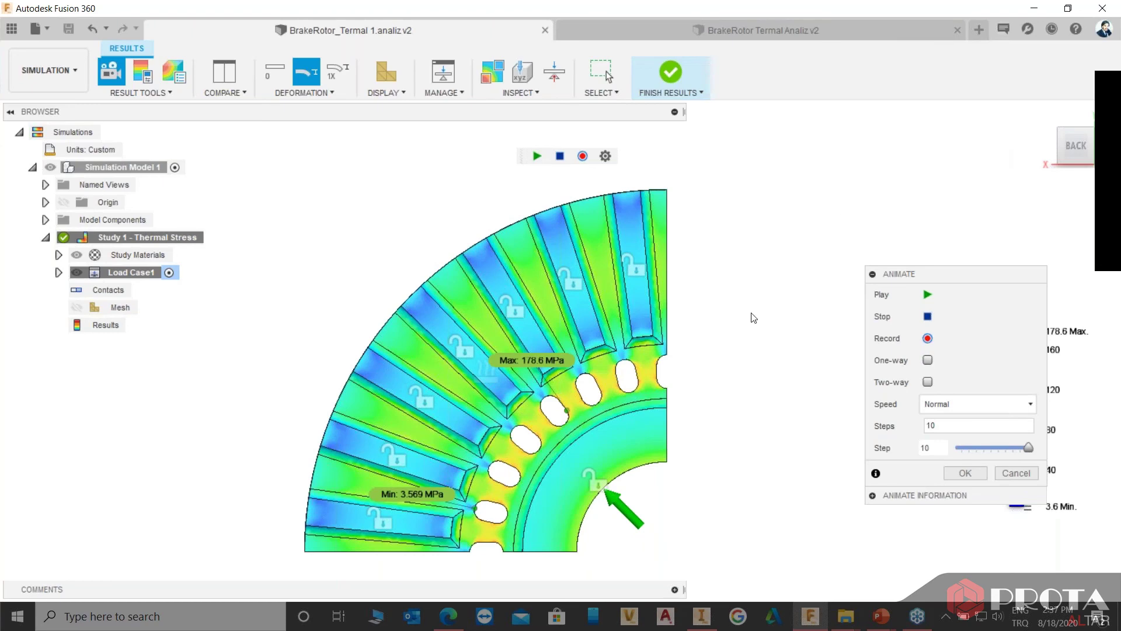
scroll(652, 175, "up", 3)
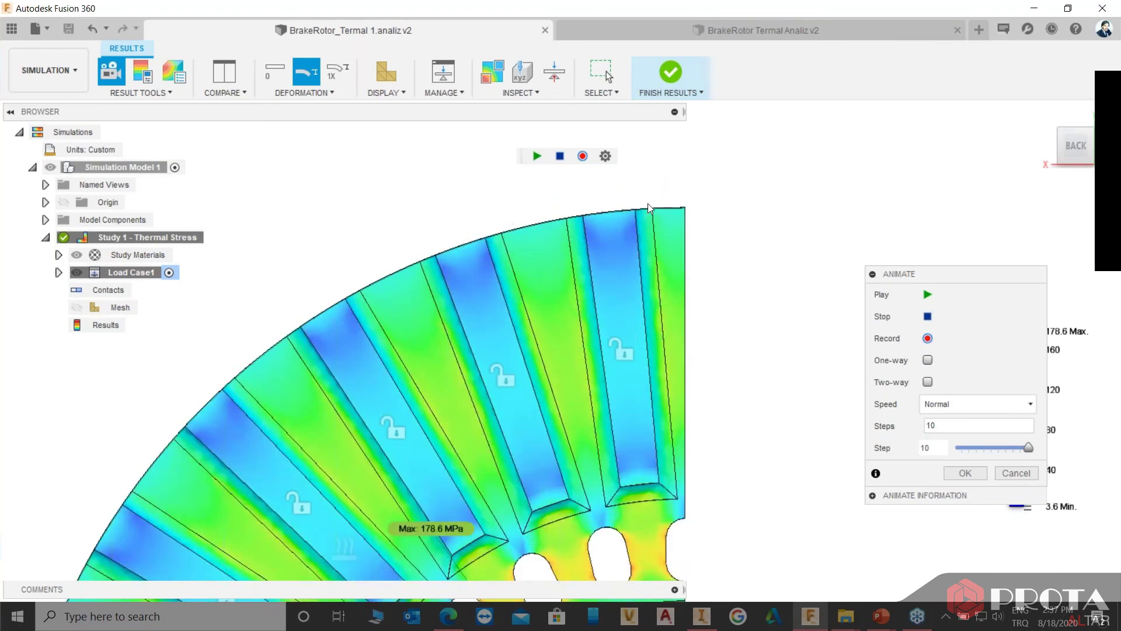
scroll(648, 203, "up", 3)
scroll(652, 203, "up", 2)
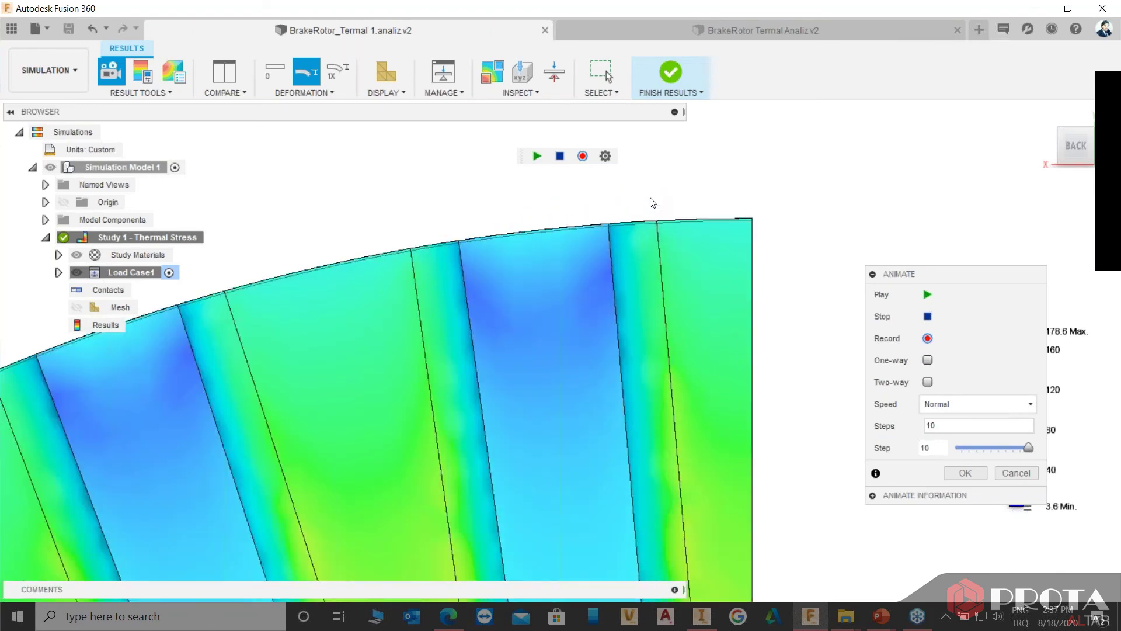
scroll(653, 203, "down", 4)
scroll(652, 203, "down", 3)
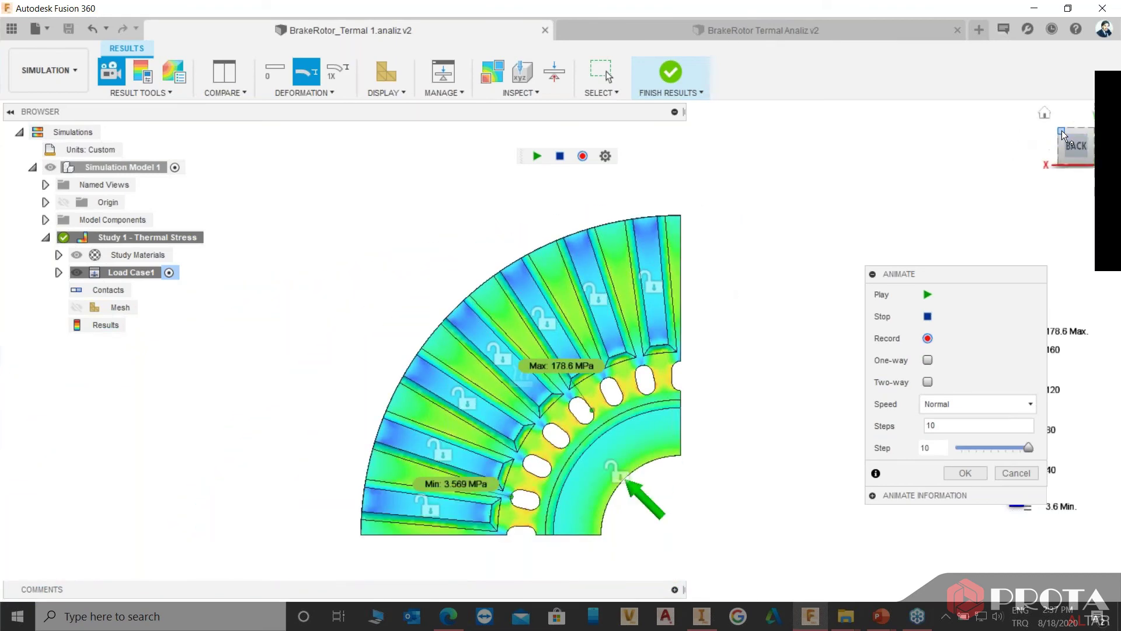
left_click_drag(1067, 138, 995, 193)
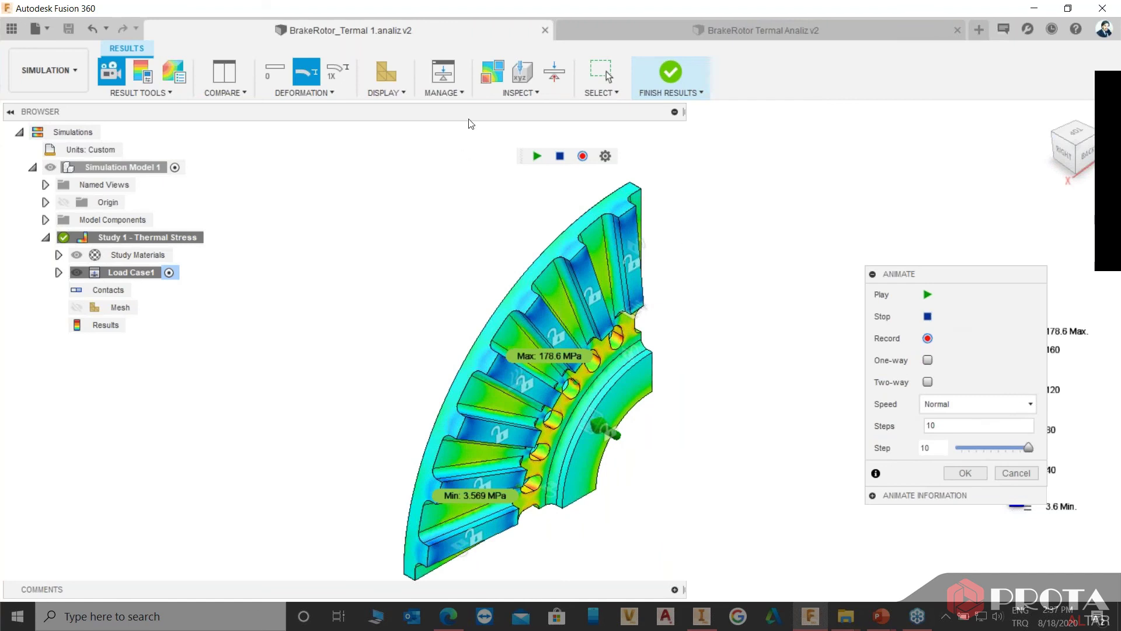
Close the Animate dialog and switch the result to Temperature (38–160.1 C).
left_click(1016, 473)
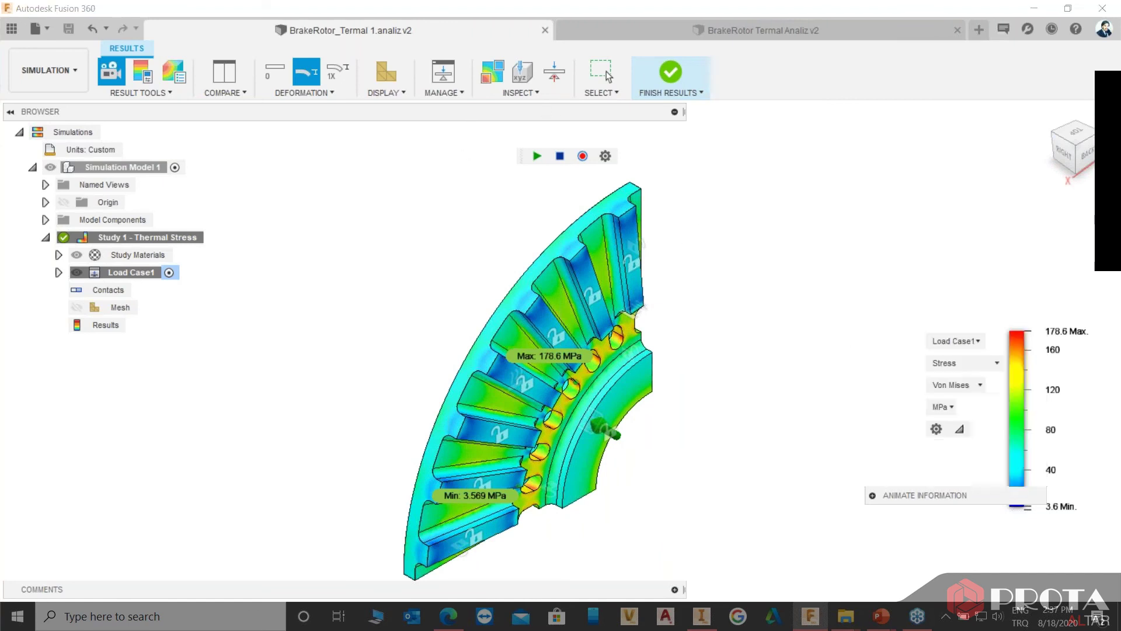
left_click(972, 363)
left_click(967, 461)
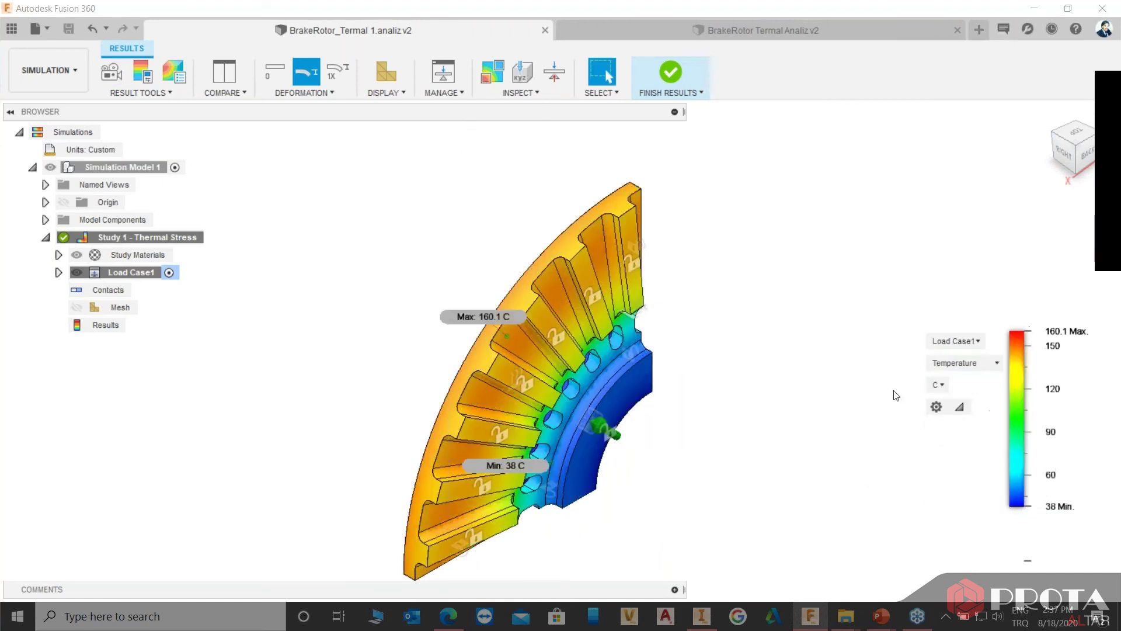
mouse_move(746, 228)
middle_mouse_down("shift")
mouse_move(580, 218)
mouse_move(524, 160)
middle_mouse_up("shift")
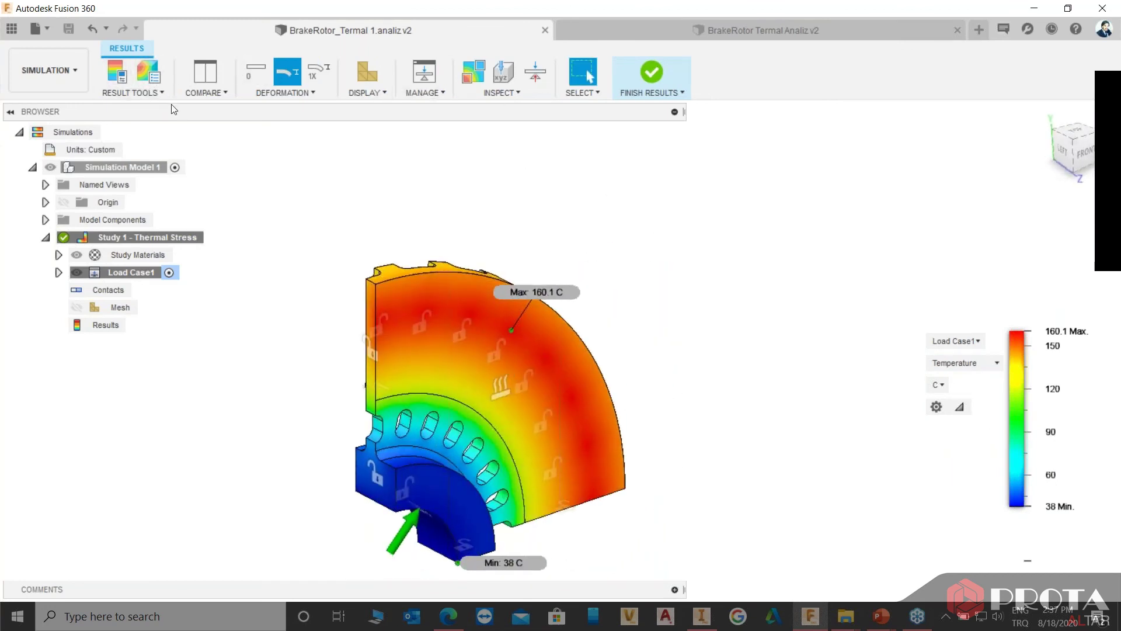
Create a slice plane through the temperature result on the origin XY plane.
left_click(149, 95)
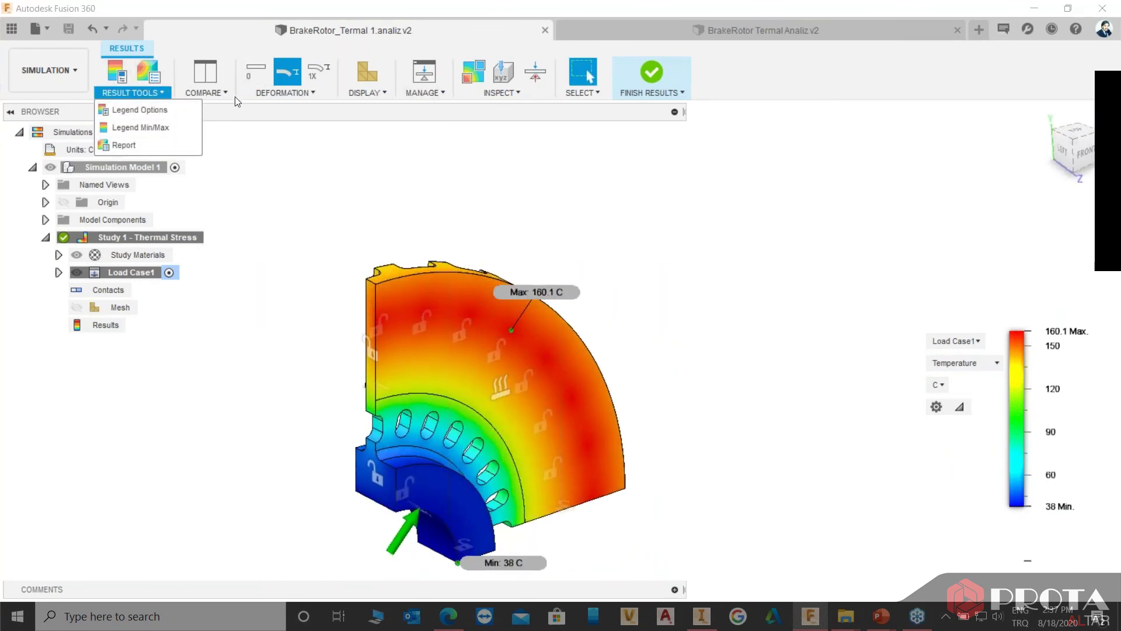
left_click(204, 93)
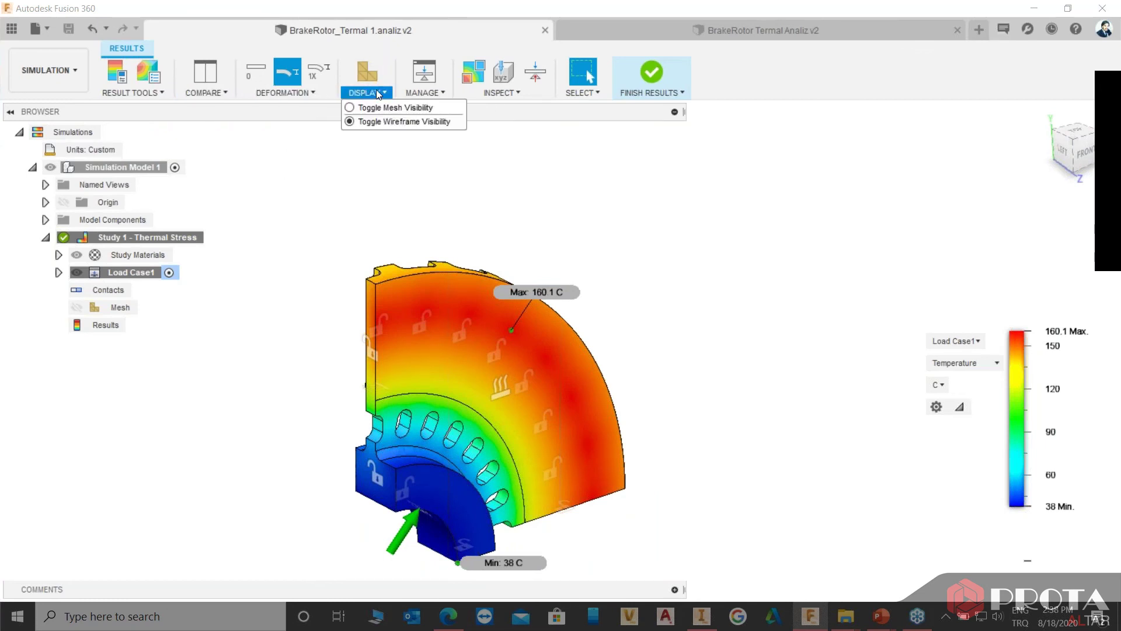
mouse_move(501, 92)
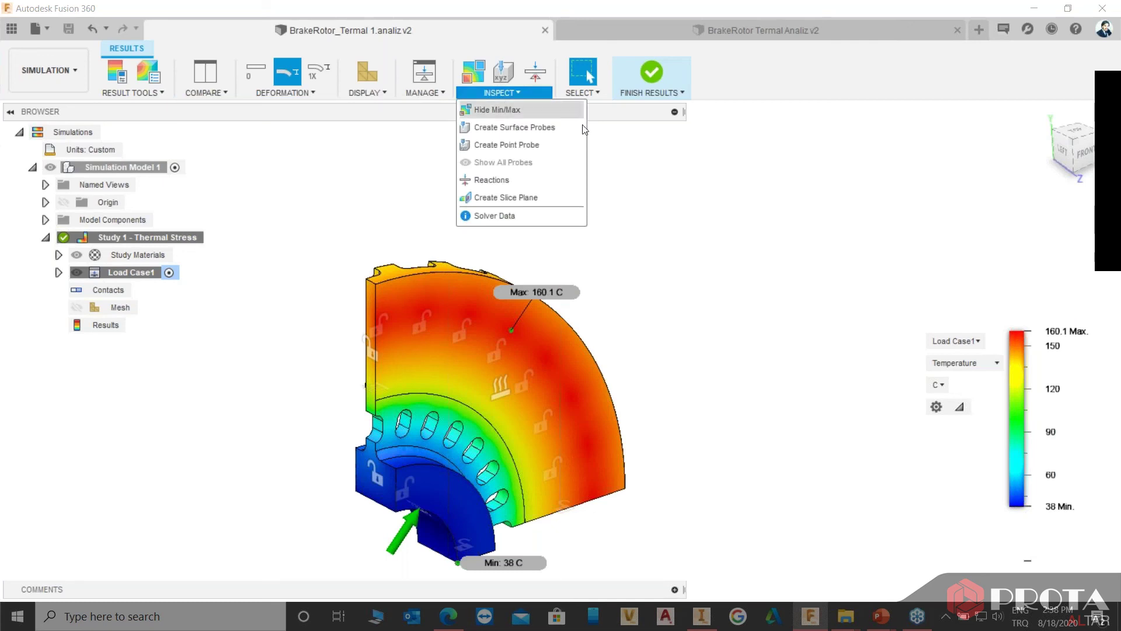
left_click(517, 197)
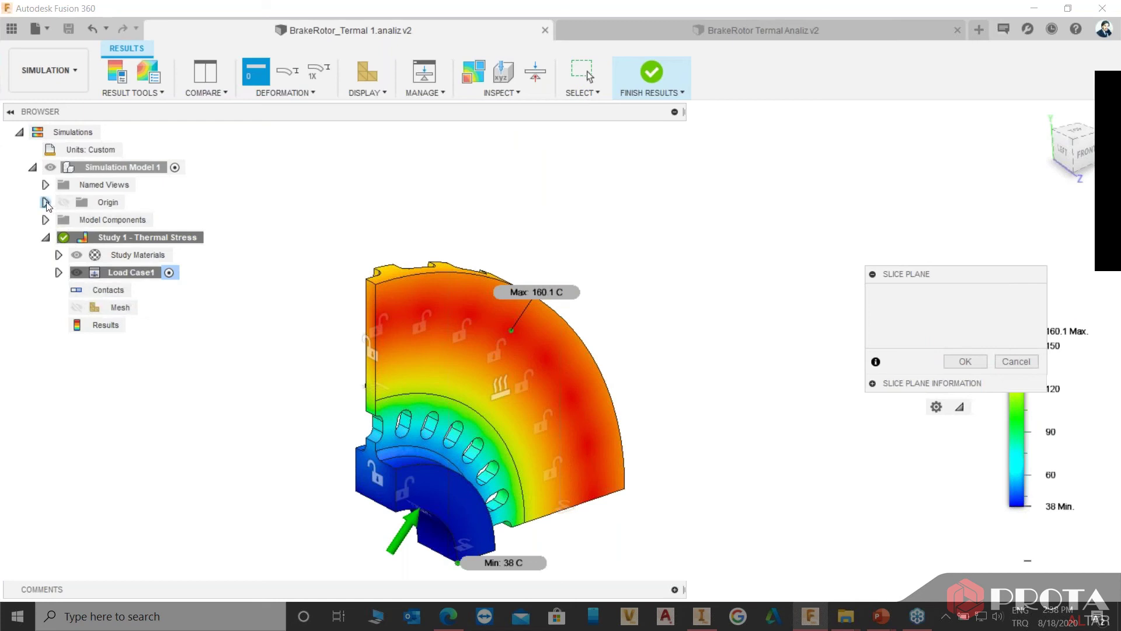
left_click(46, 203)
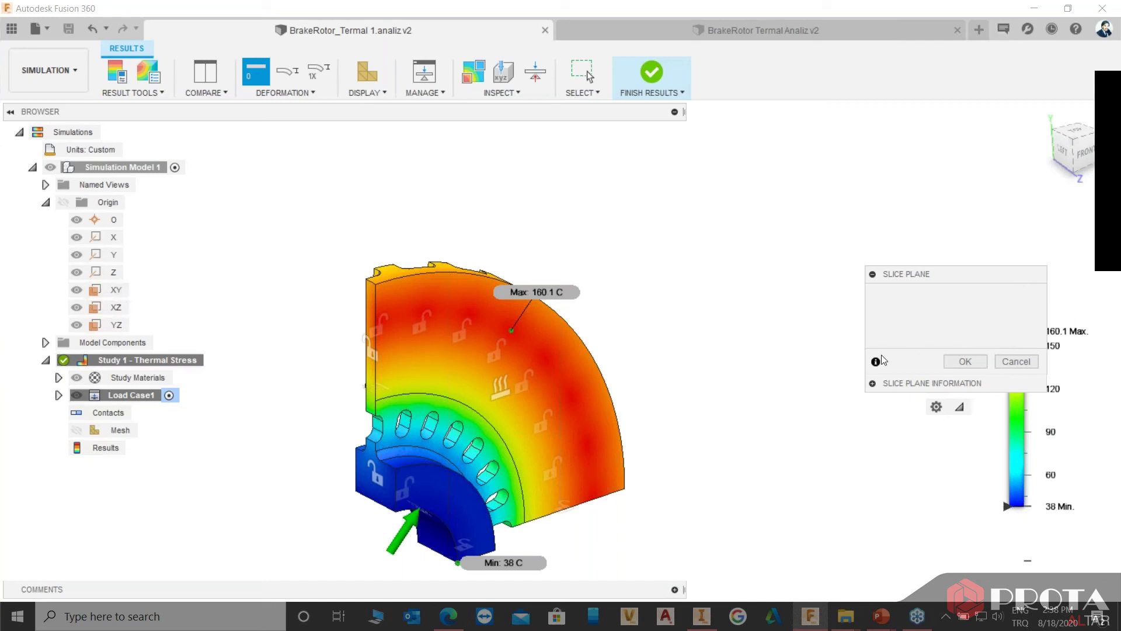
left_click(462, 327)
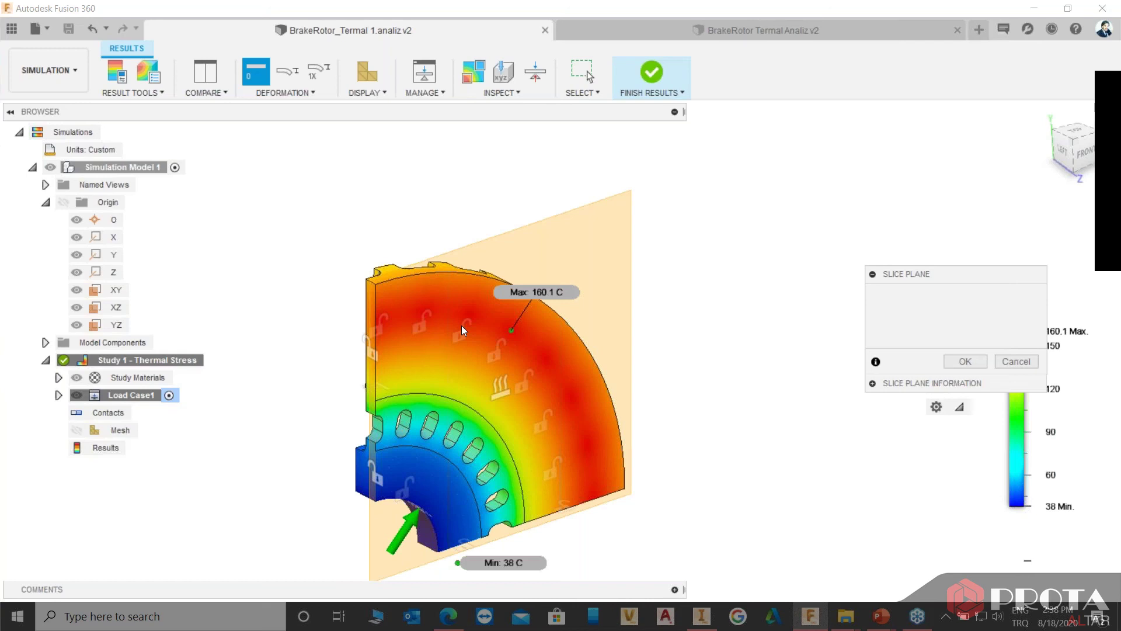
Launch Fusion 360 by searching 'fu' in the Windows Start menu.
key("alt+Tab")
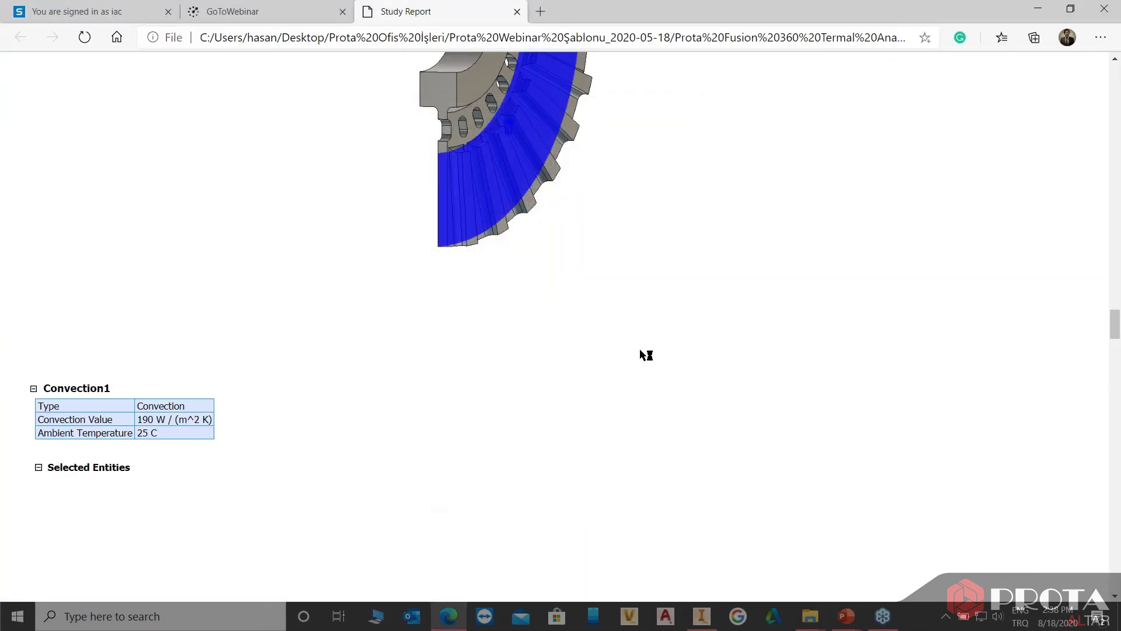
left_click(22, 614)
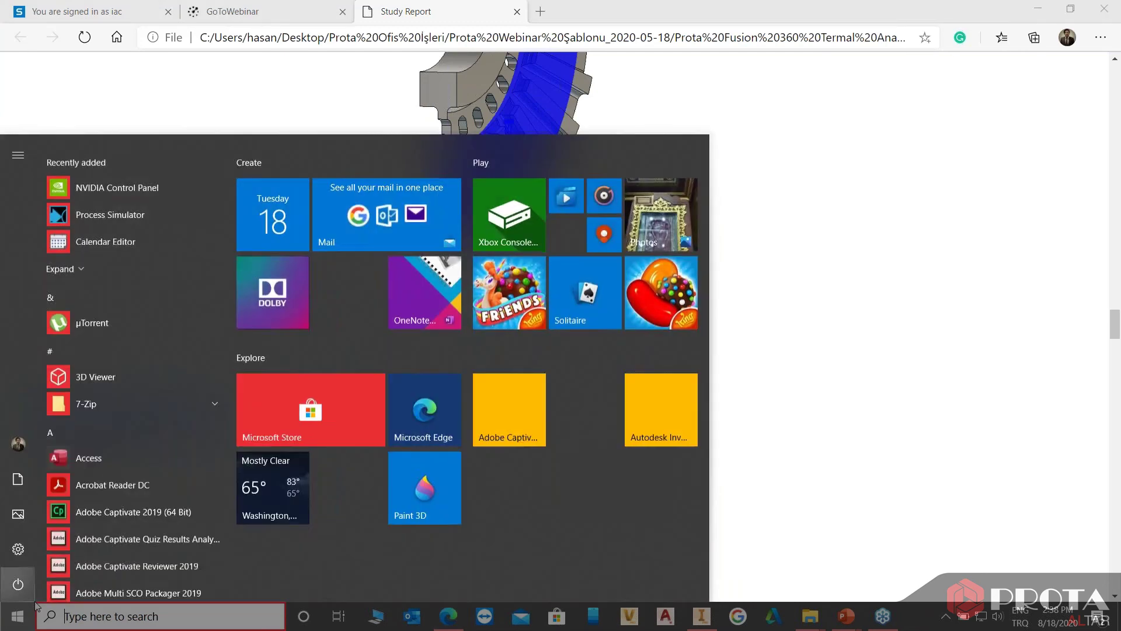
type("fus")
key("Escape")
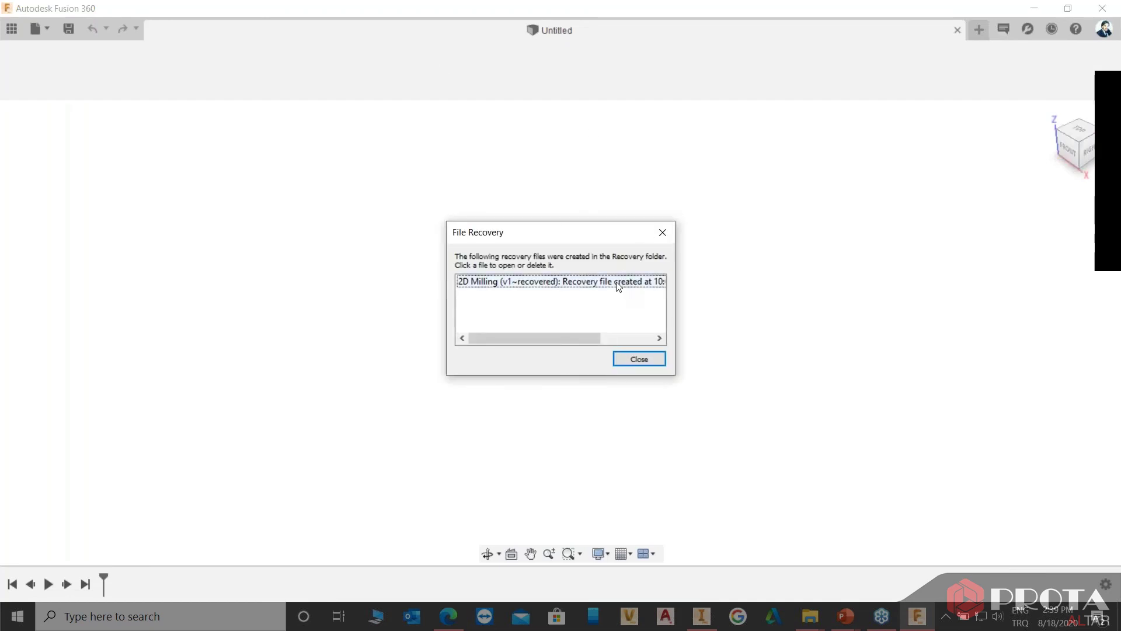
Close the File Recovery prompt and open BrakeRotor_Termal 1.analiz from the Data Panel.
left_click(643, 363)
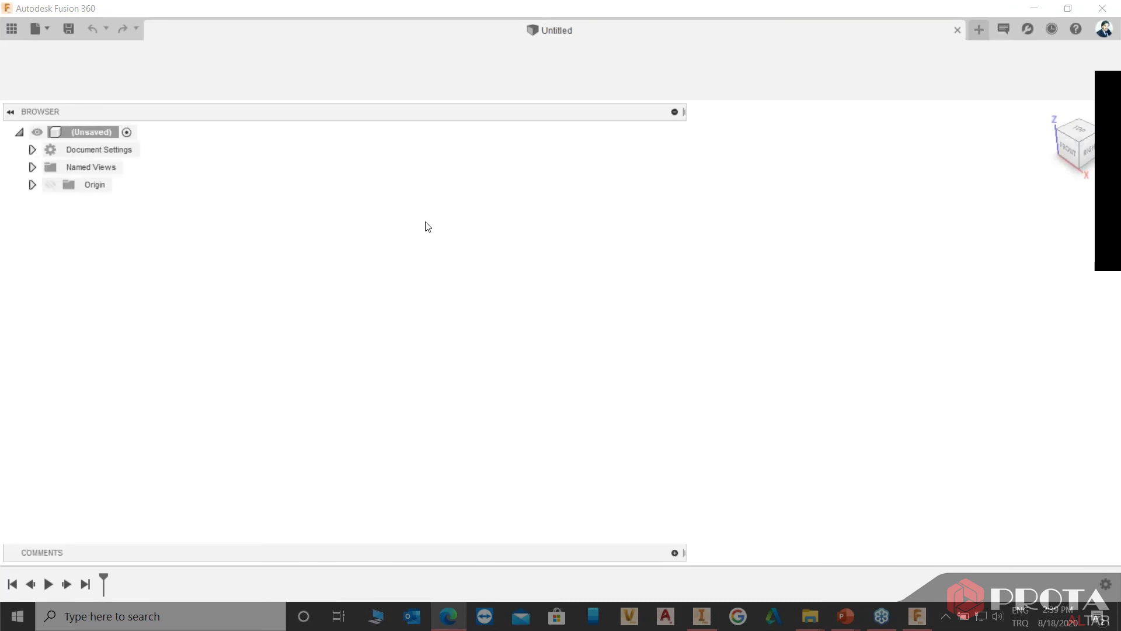
left_click(10, 31)
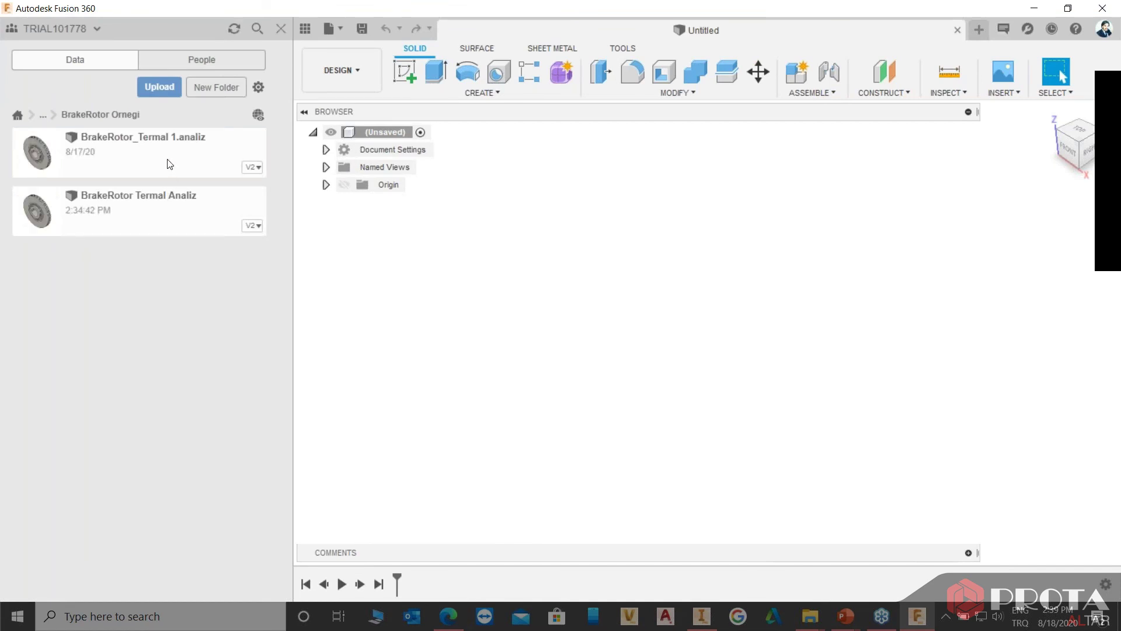
double_click(169, 164)
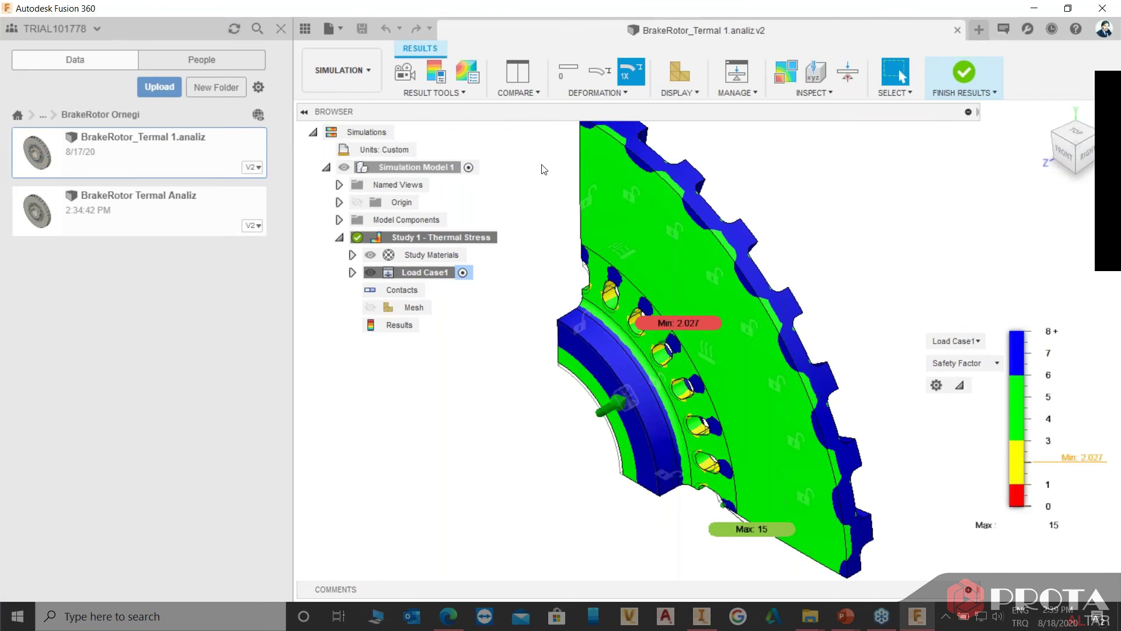
Hide the min and max value labels, then show them again.
left_click(448, 94)
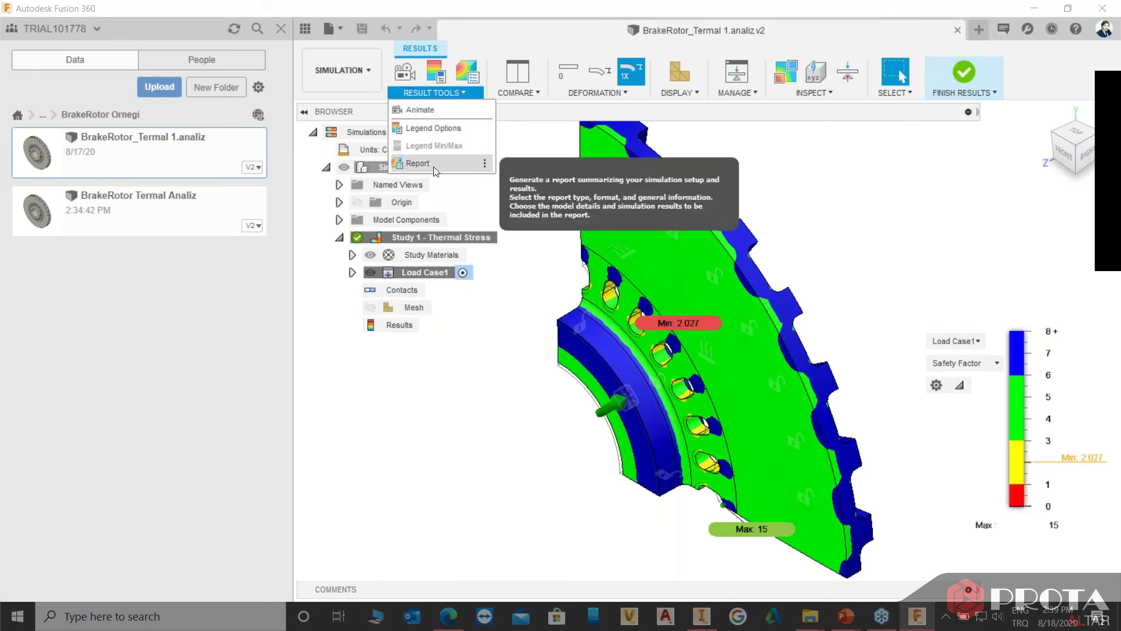
left_click(813, 92)
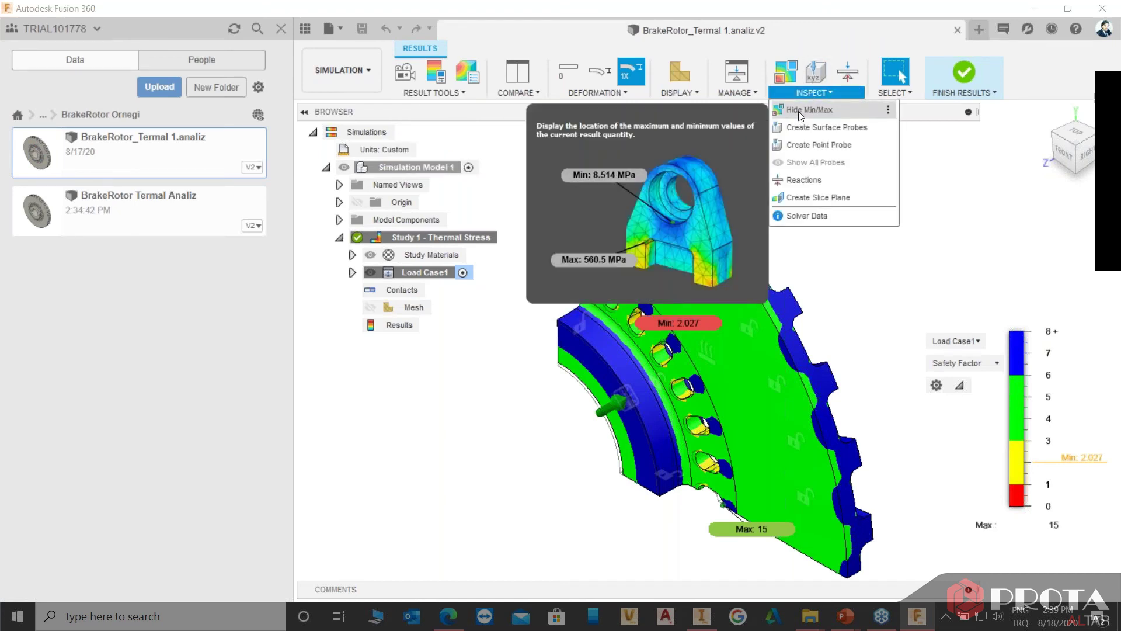
left_click(798, 111)
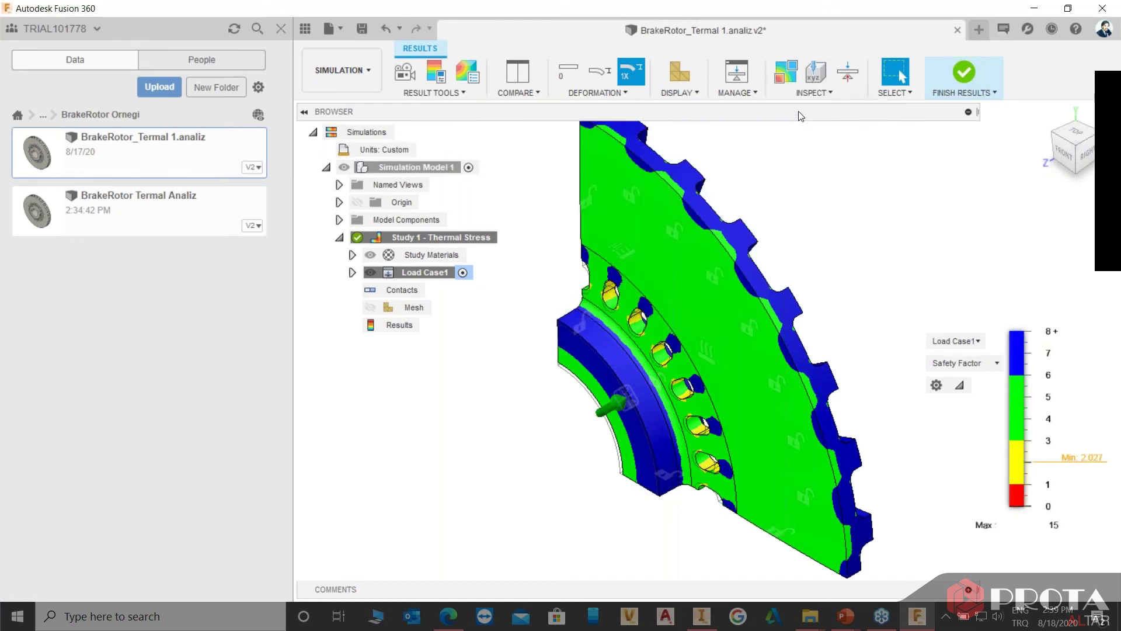
left_click(779, 81)
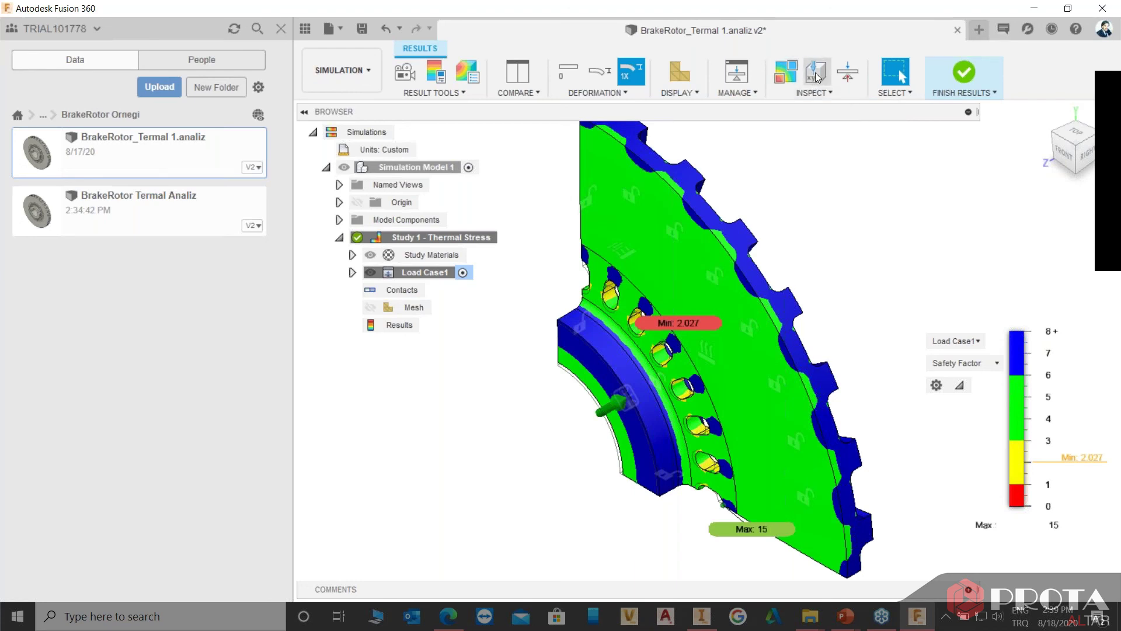
Place a safety factor point probe at a rotor hole, adjusting its X, Y and Z position.
left_click(816, 78)
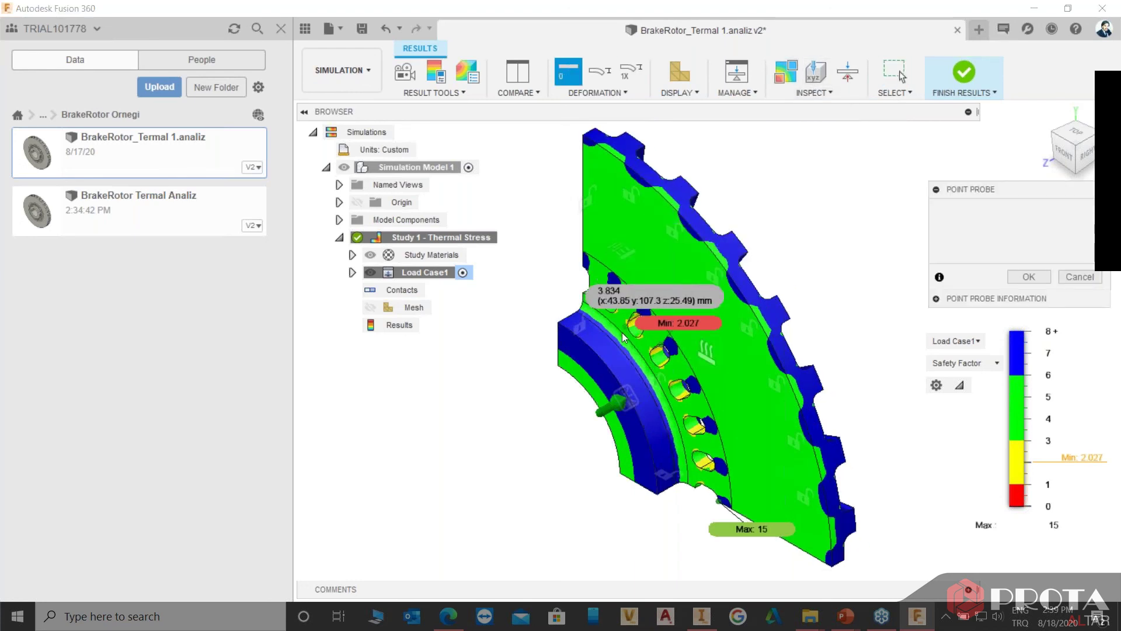
scroll(611, 304, "up", 2)
scroll(598, 278, "up", 2)
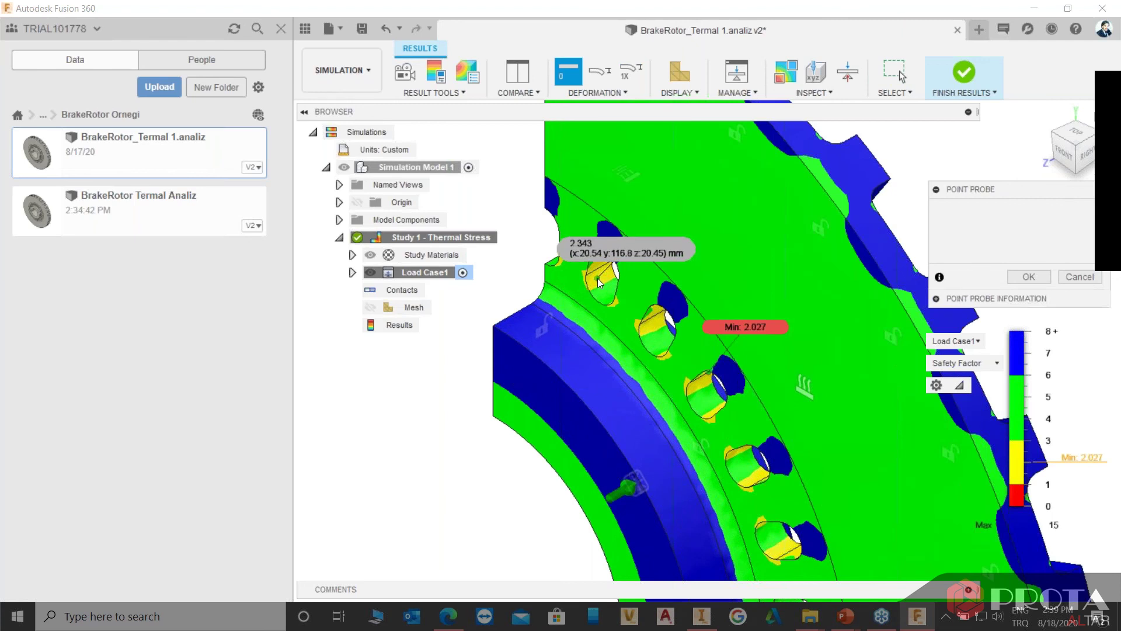
left_click(598, 278)
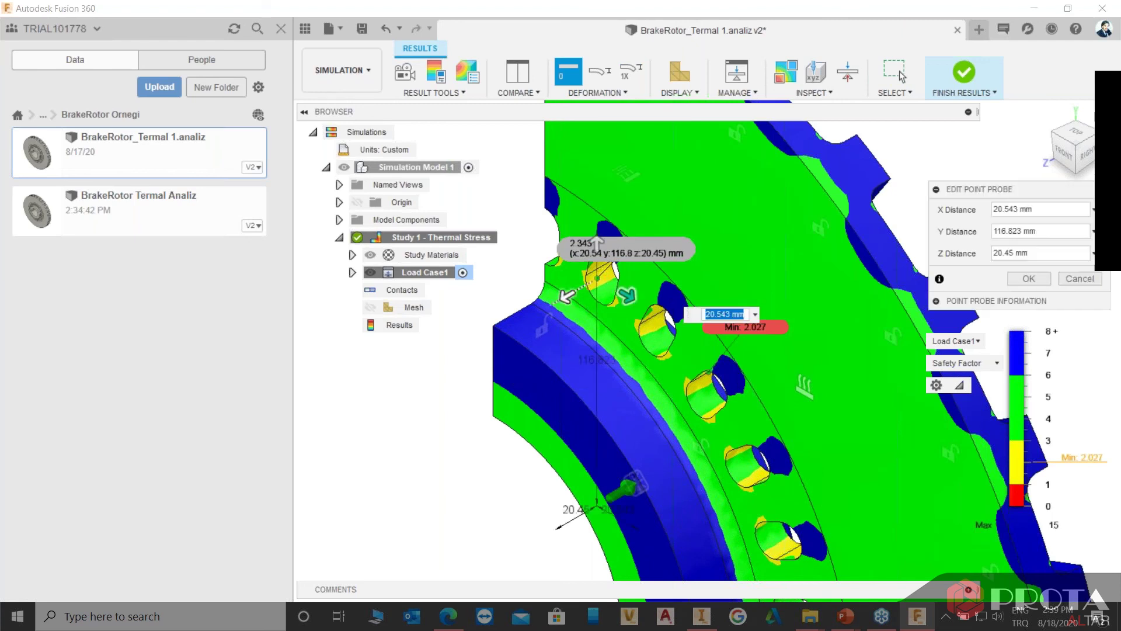
left_click_drag(566, 297, 397, 353)
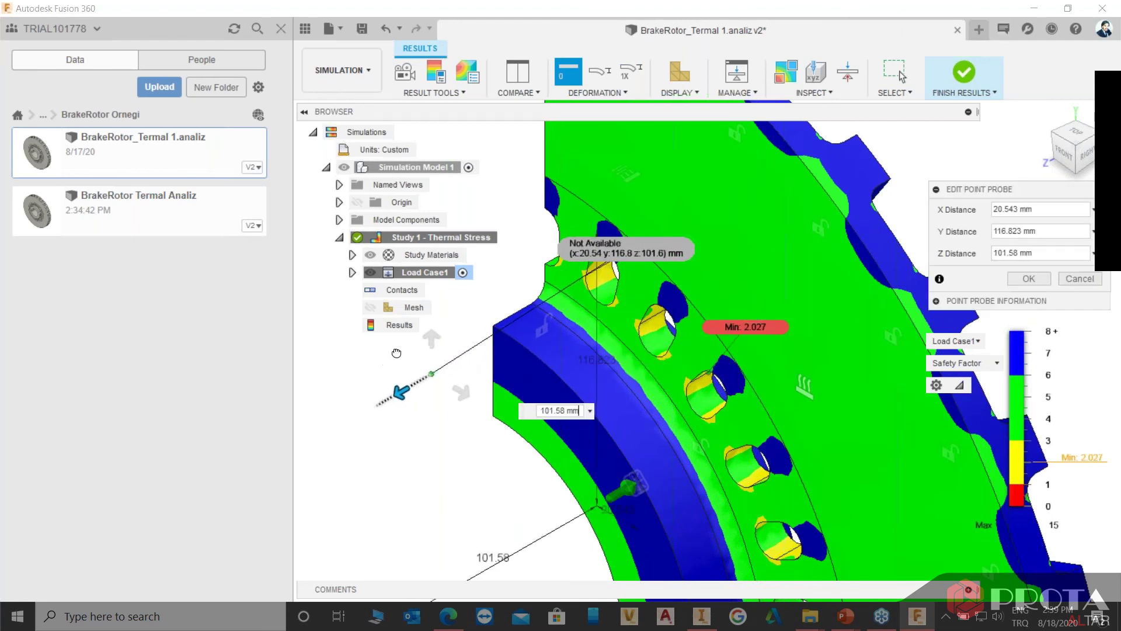
mouse_move(396, 352)
left_mouse_down()
mouse_move(437, 322)
mouse_move(450, 335)
mouse_move(590, 257)
left_mouse_up()
scroll(694, 208, "up", 4)
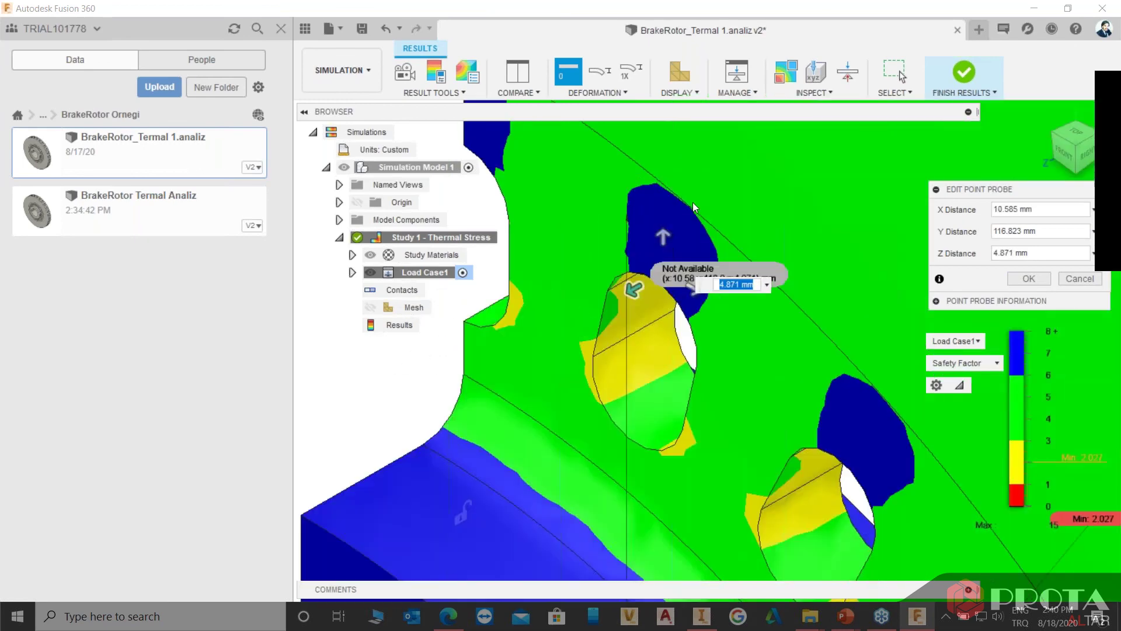
scroll(694, 207, "up", 2)
left_click_drag(647, 282, 648, 329)
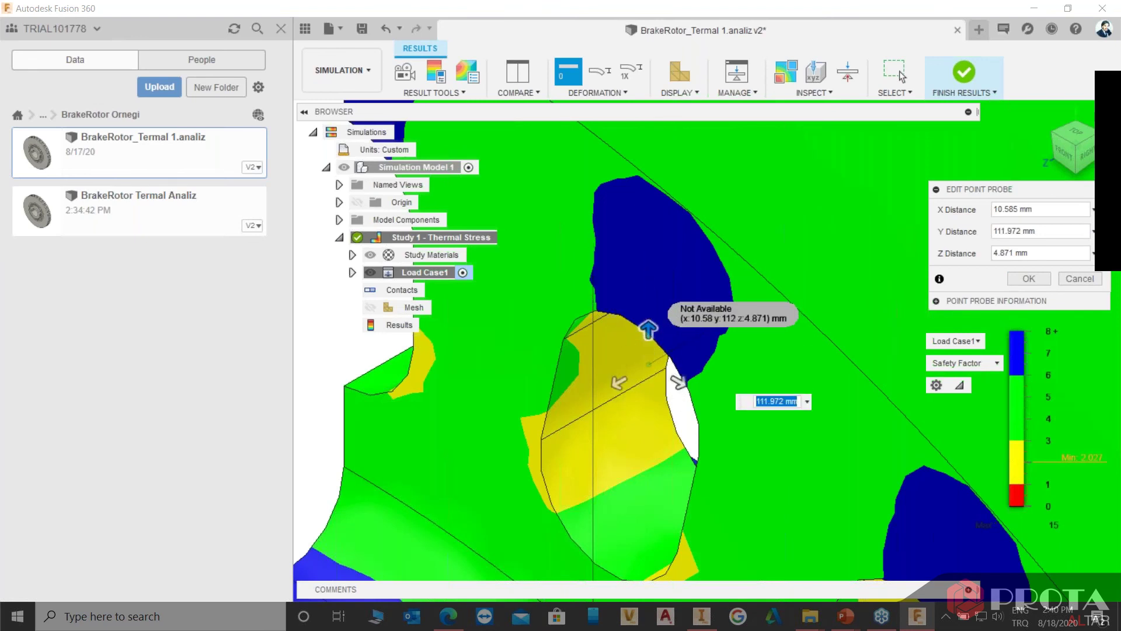
left_click(1029, 279)
scroll(677, 388, "down", 3)
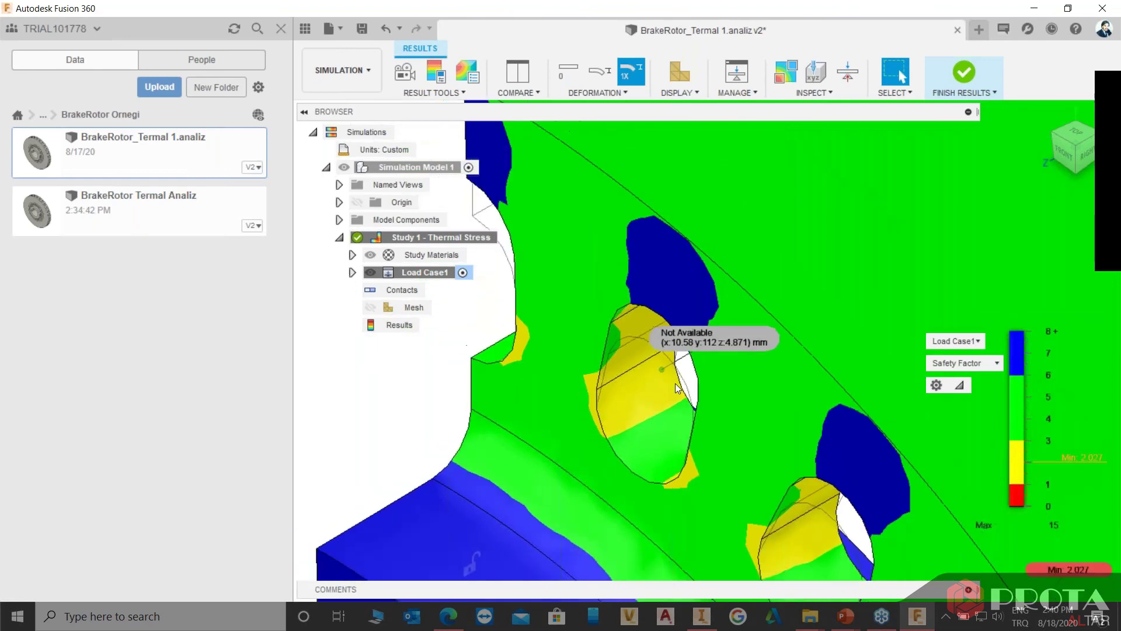
scroll(676, 388, "down", 3)
scroll(784, 401, "down", 3)
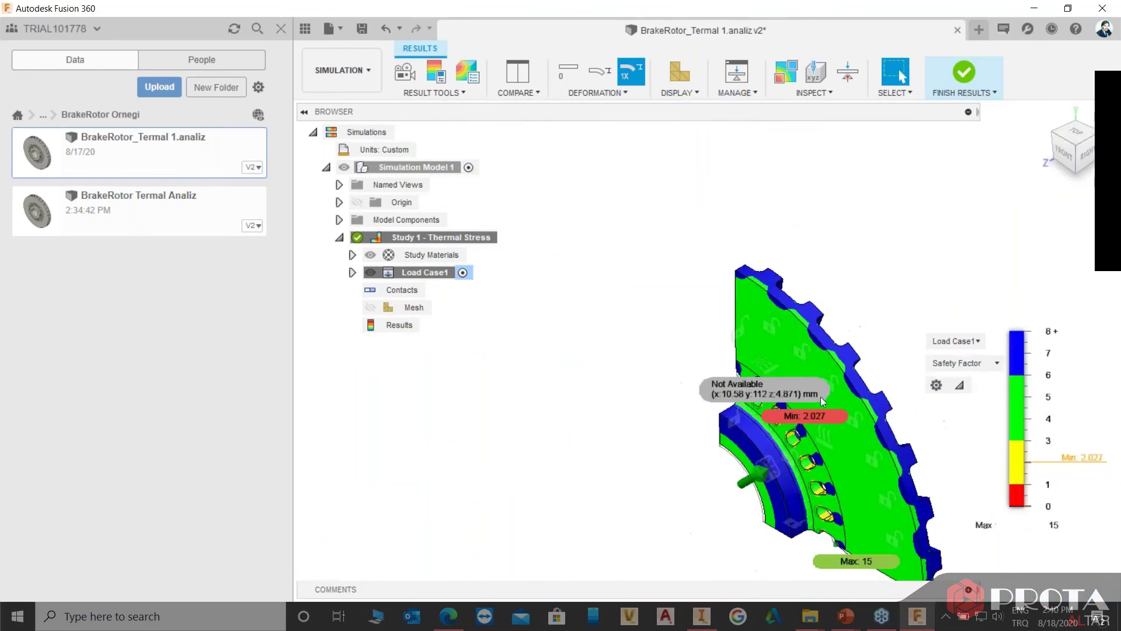
scroll(865, 273, "down", 1)
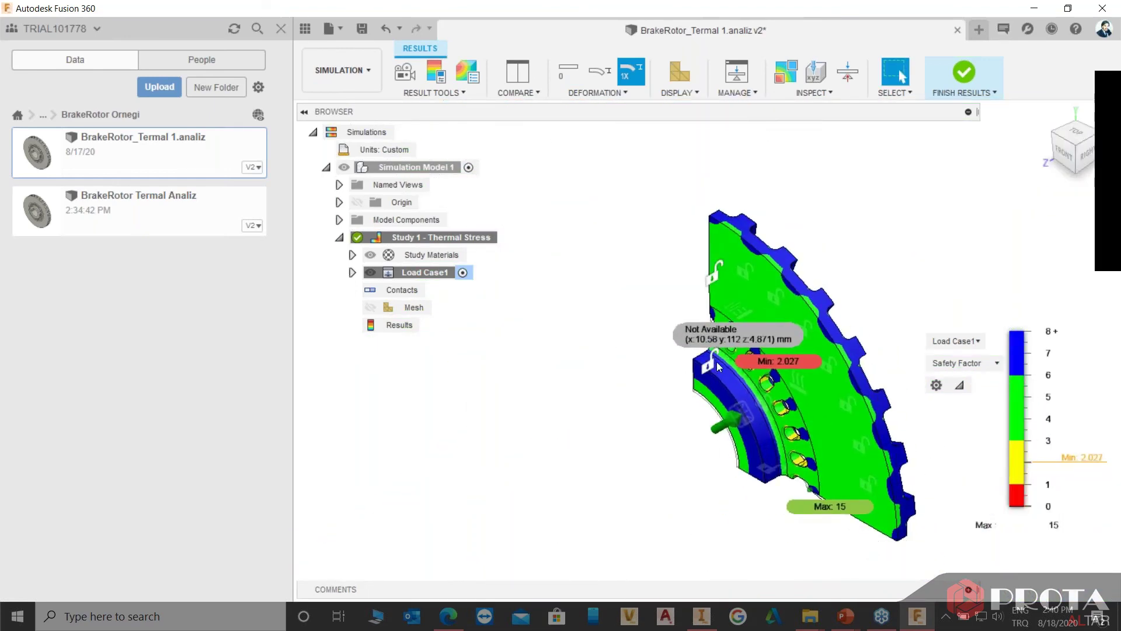
scroll(717, 365, "up", 3)
scroll(717, 369, "up", 2)
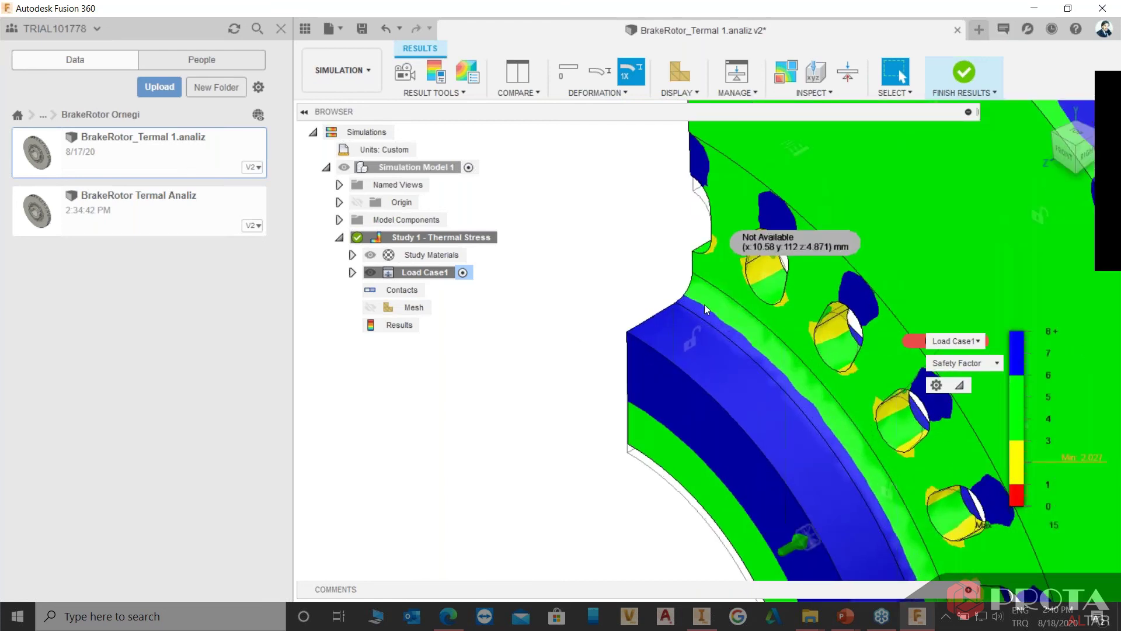
Add a second point probe at the next hole, reading a safety factor of 2.224.
left_click(816, 72)
left_click(774, 275)
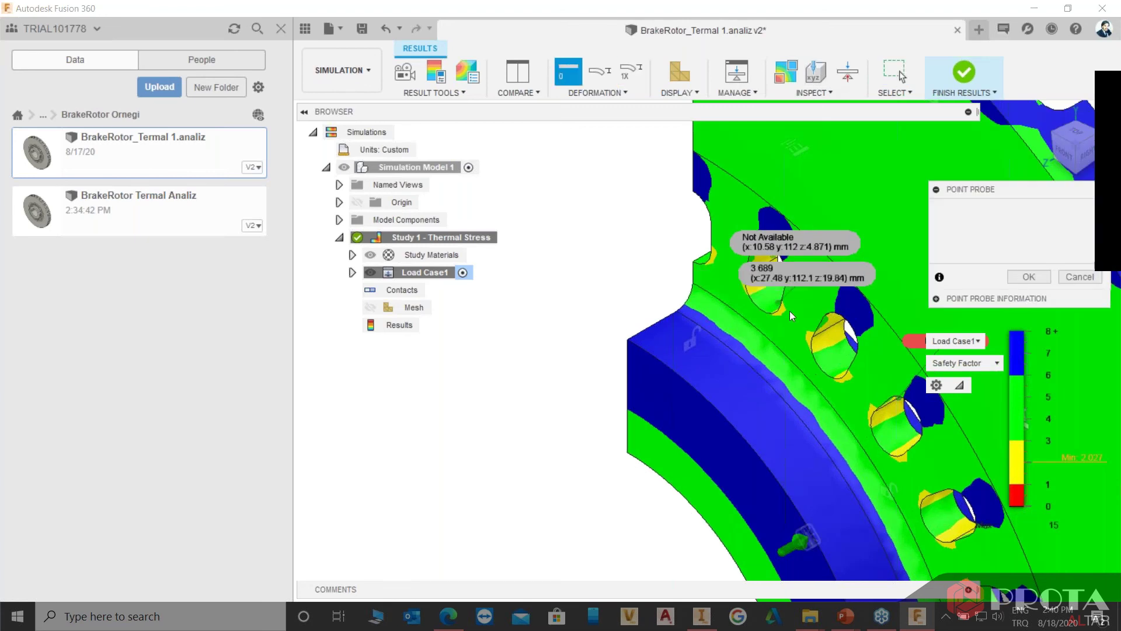
left_click(819, 338)
left_click(1033, 279)
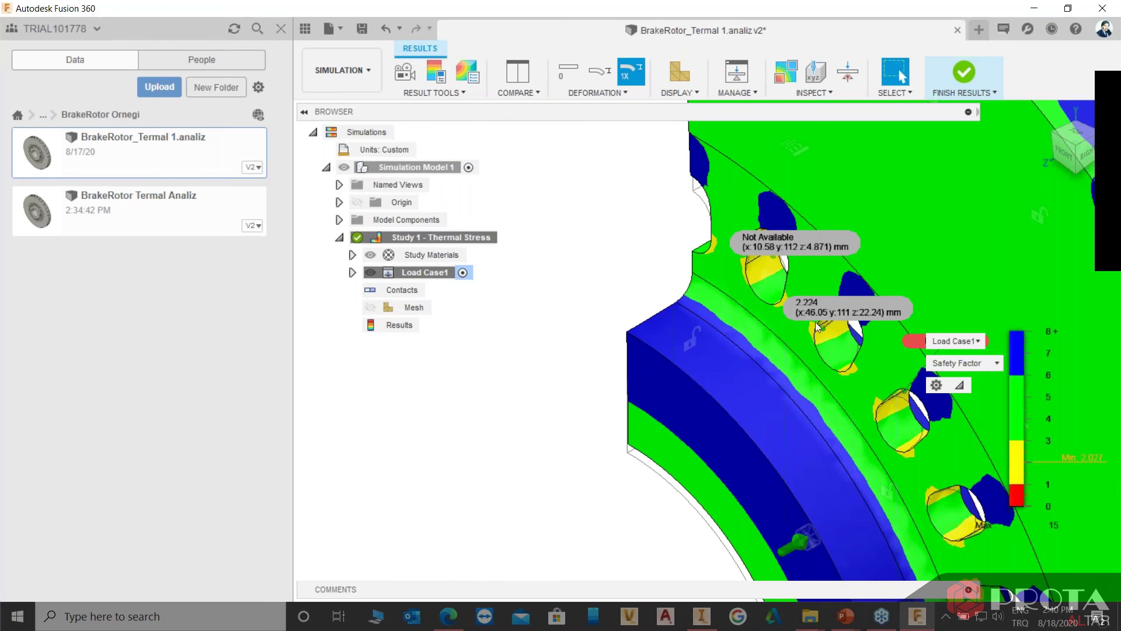
scroll(815, 321, "up", 1)
scroll(814, 309, "up", 2)
scroll(831, 318, "up", 3)
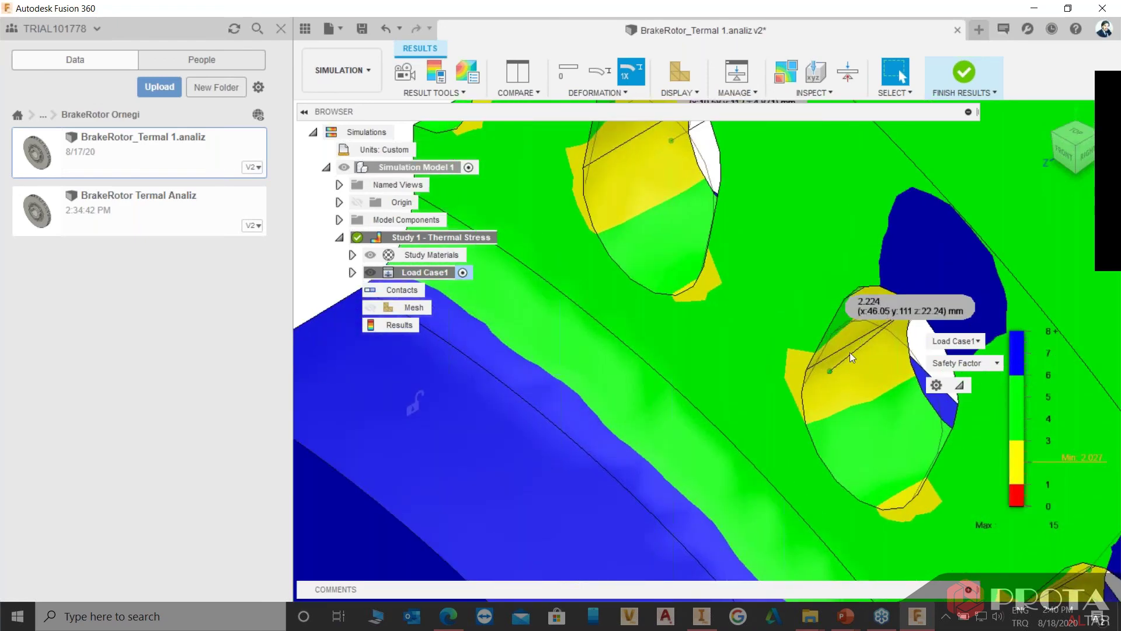
scroll(850, 352, "down", 2)
scroll(843, 353, "down", 2)
left_click(967, 364)
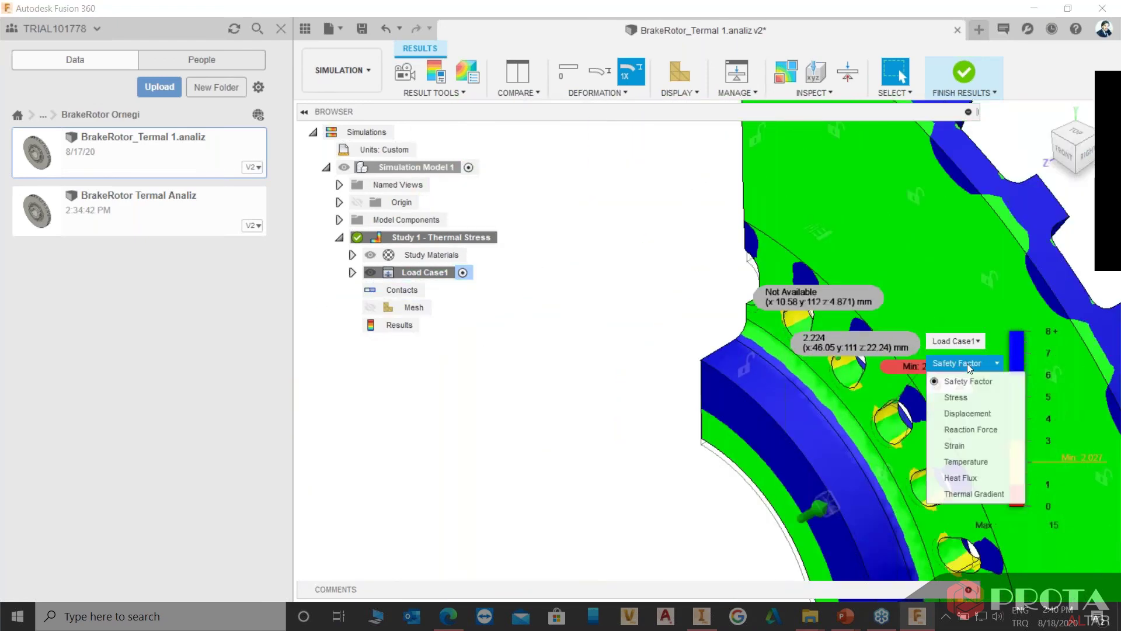
Switch the plot to von Mises stress and probe 104 MPa on the rotor face.
left_click(976, 402)
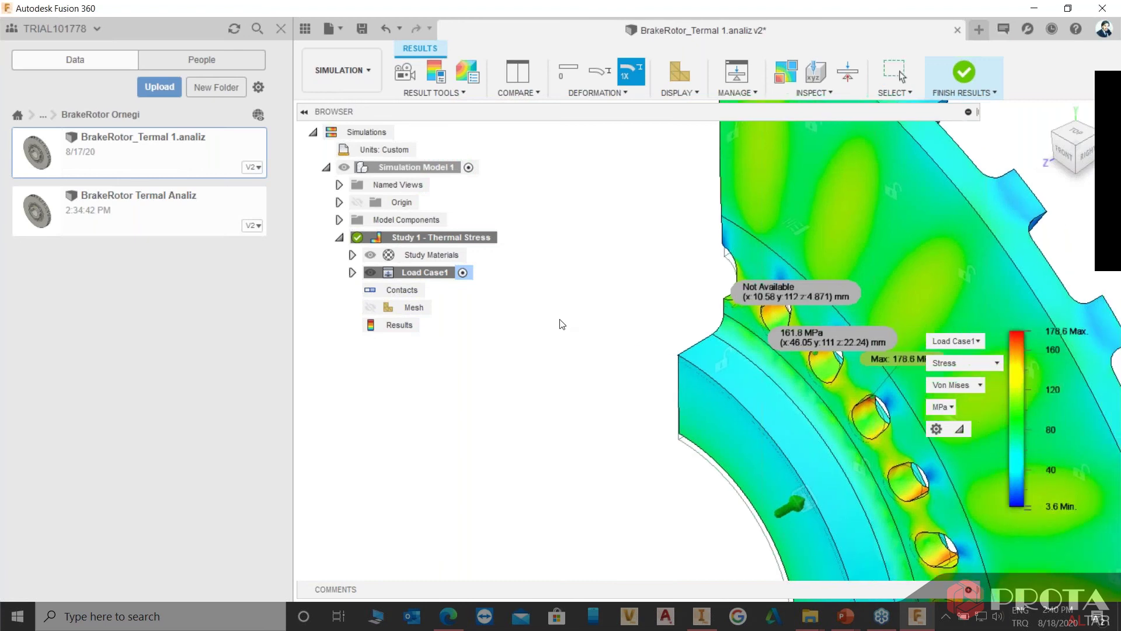
middle_click_drag(826, 348, 717, 327)
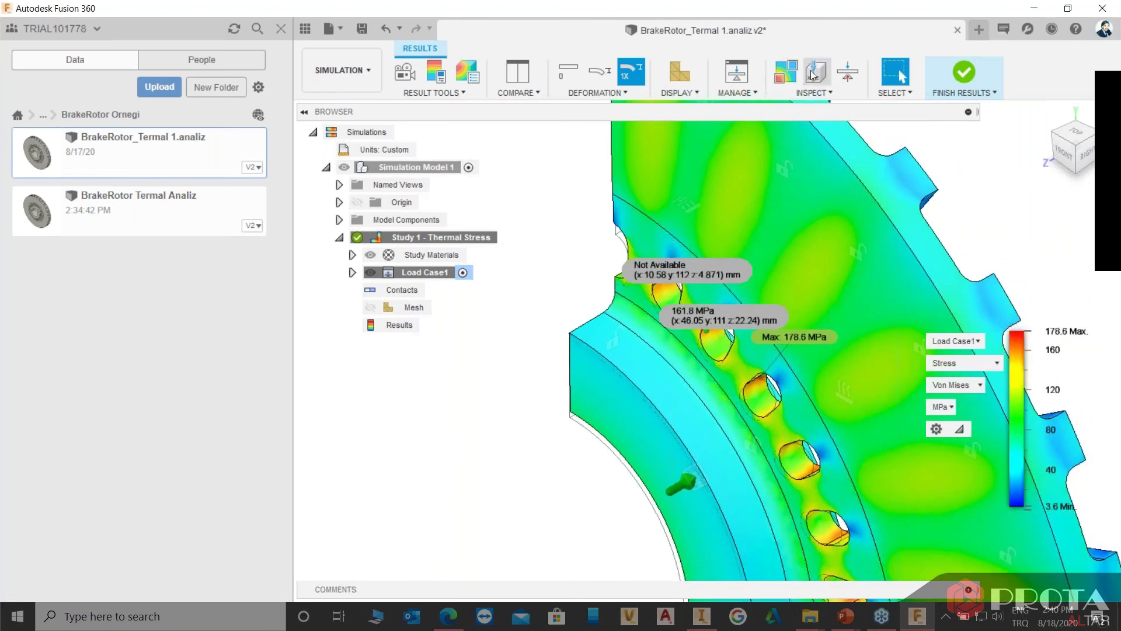
middle_click_drag(804, 182, 845, 374, "shift")
left_click(858, 364)
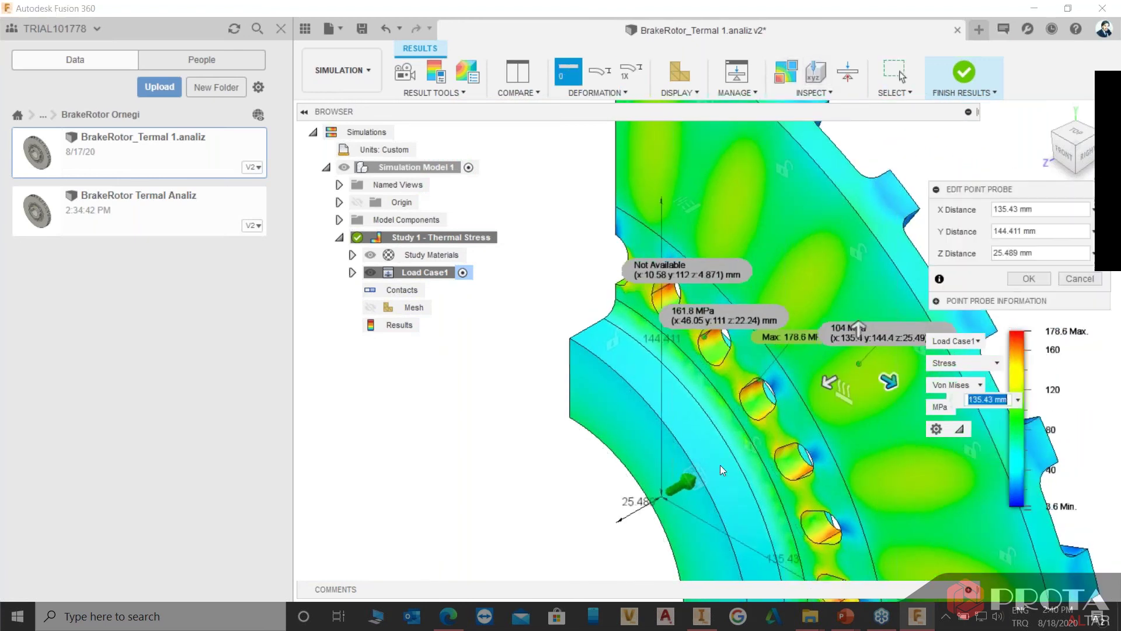
left_click(1029, 278)
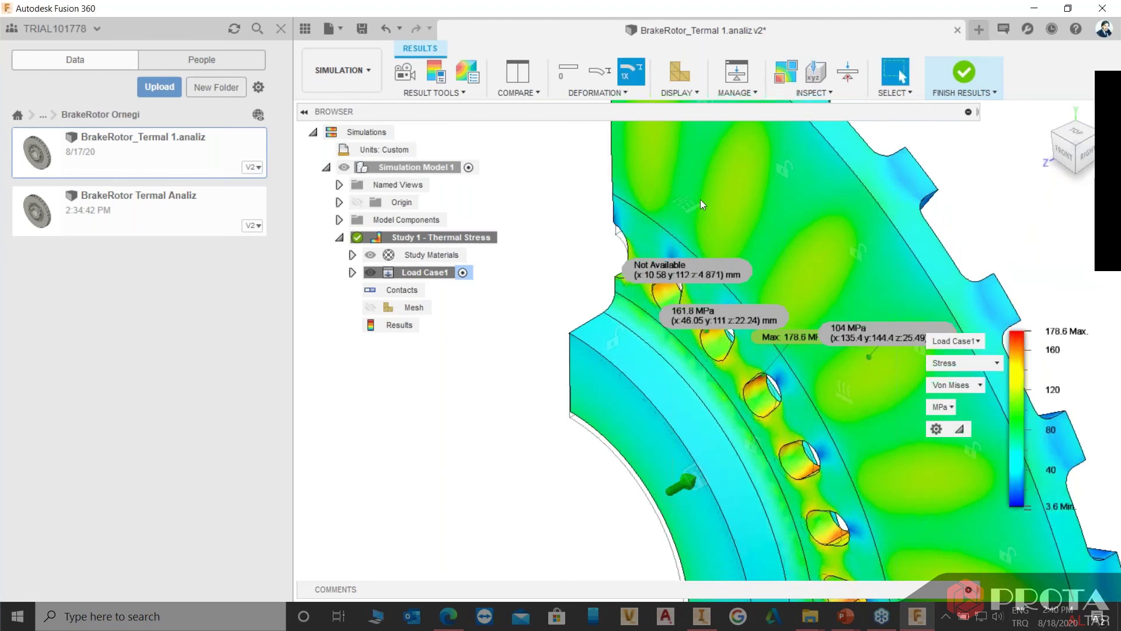
Add another stress probe reading 101.5 MPa near the hub.
middle_click_drag(674, 277, 630, 488, "shift")
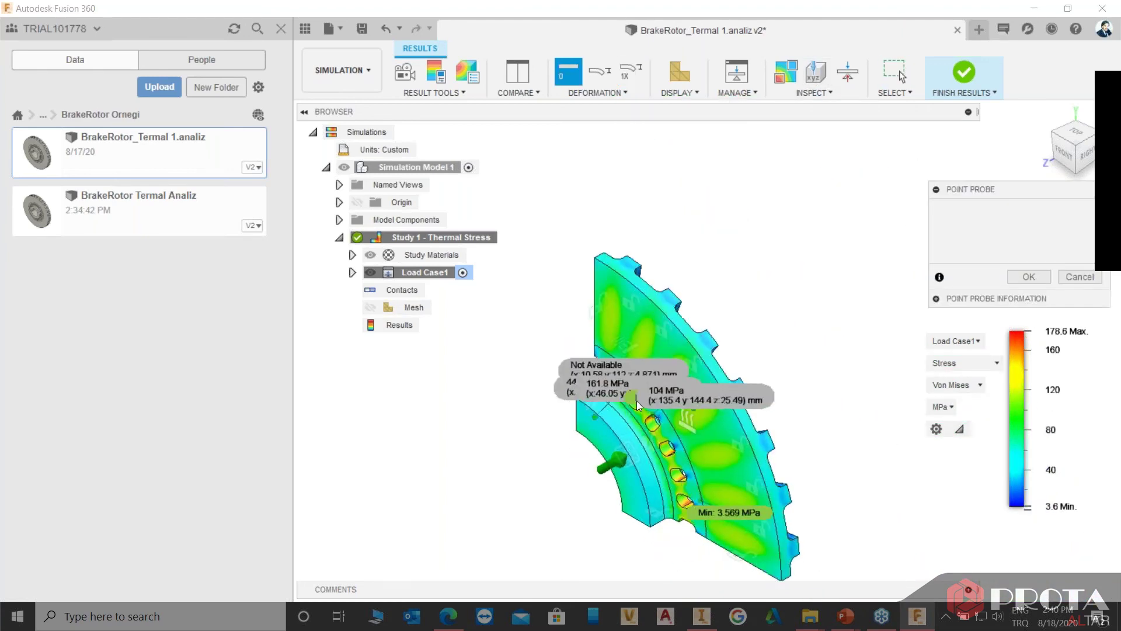
scroll(630, 488, "up", 3)
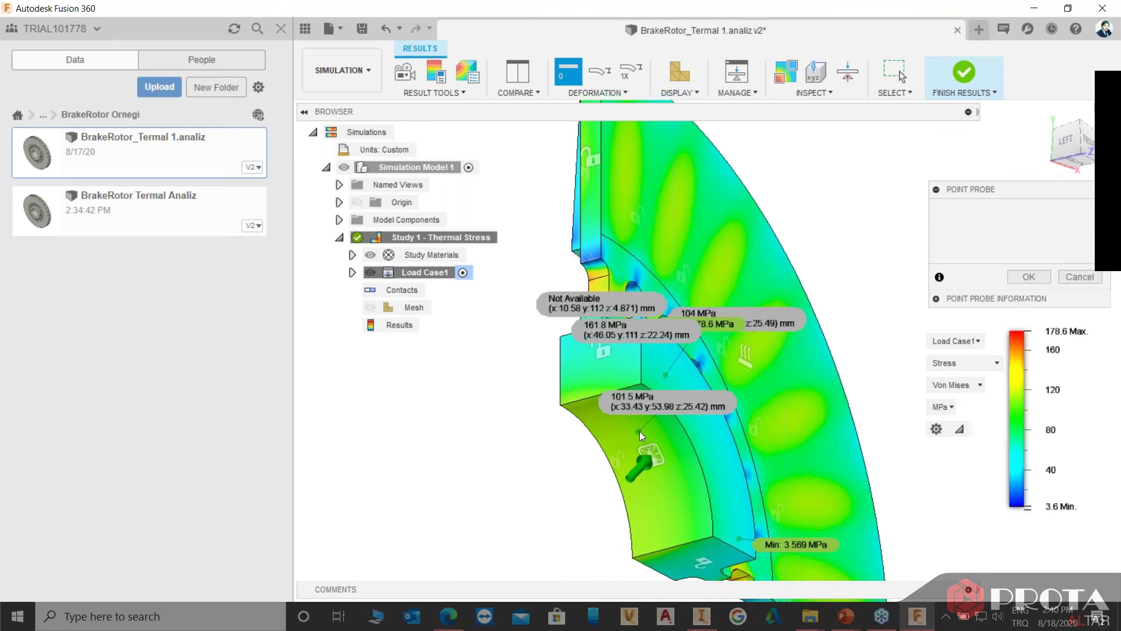
left_click(640, 431)
left_click(1031, 283)
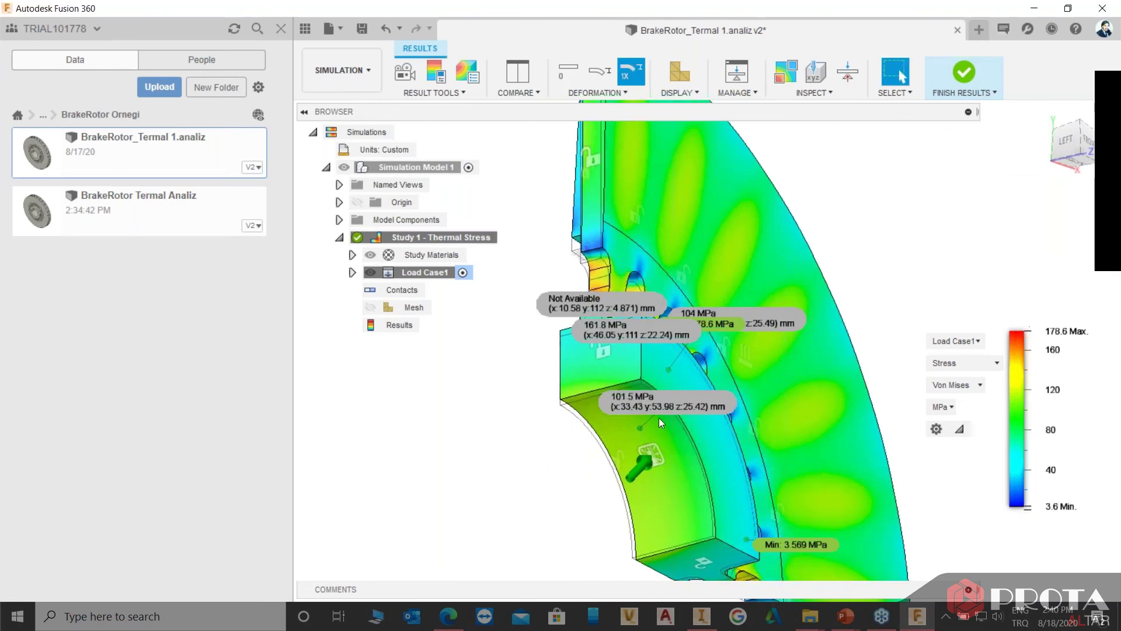
mouse_move(847, 219)
middle_mouse_down("shift")
mouse_move(723, 275)
mouse_move(748, 272)
mouse_move(685, 390)
middle_mouse_up("shift")
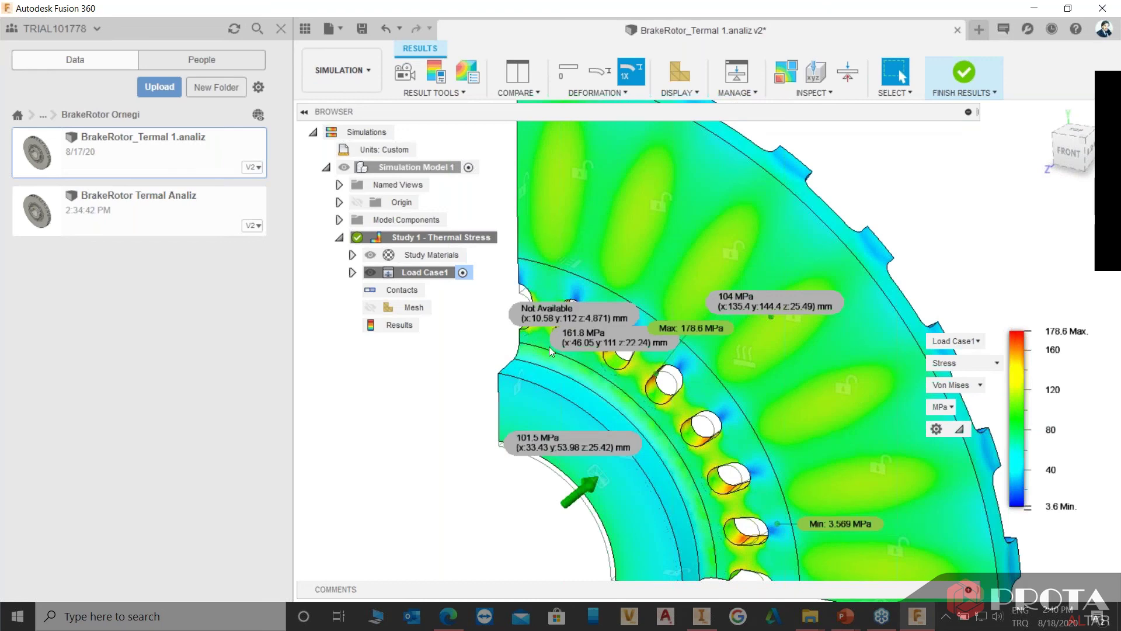
middle_click_drag(549, 346, 847, 222, "shift")
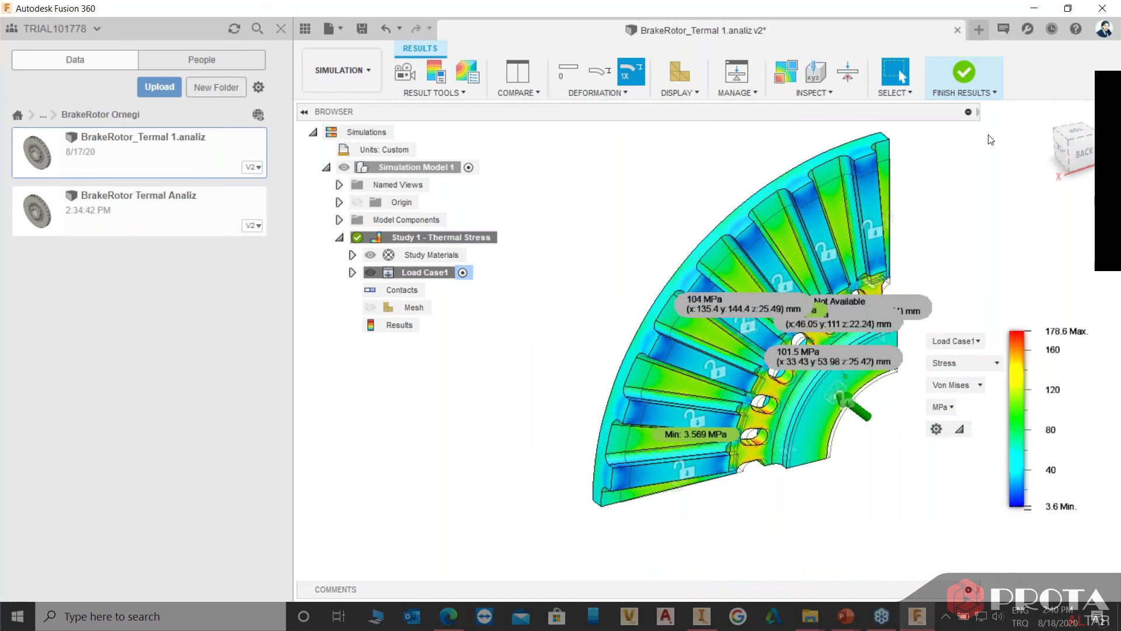
left_click(1076, 150)
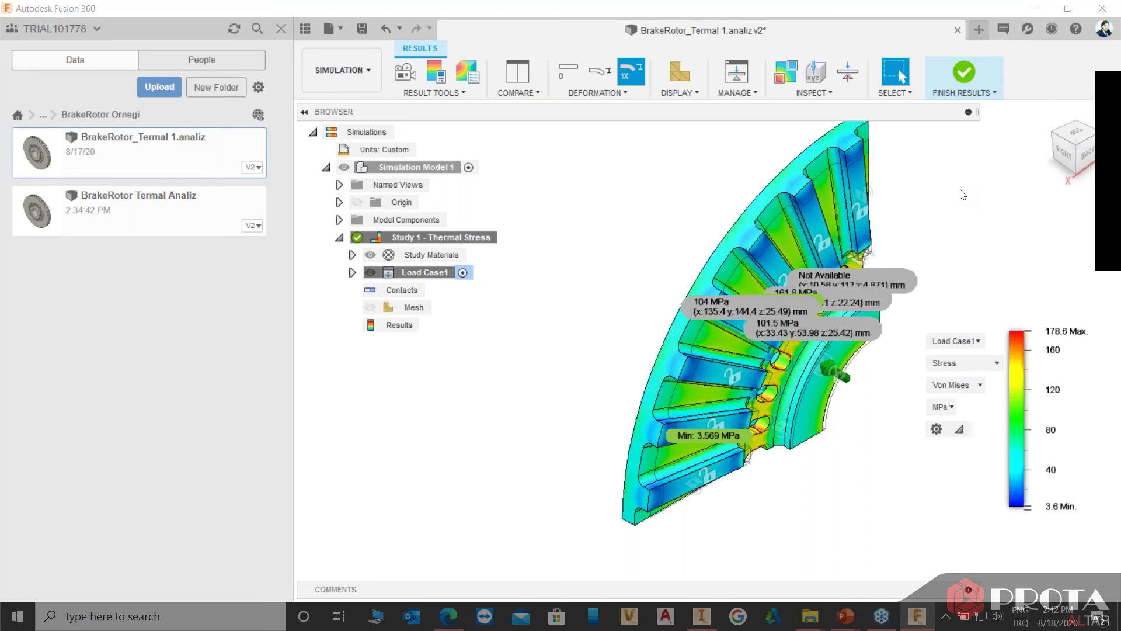
Return to the PowerPoint slideshow and advance to the final Soru ve Cevap slide.
key("alt+Tab")
key("alt+Tab")
key("alt+Tab")
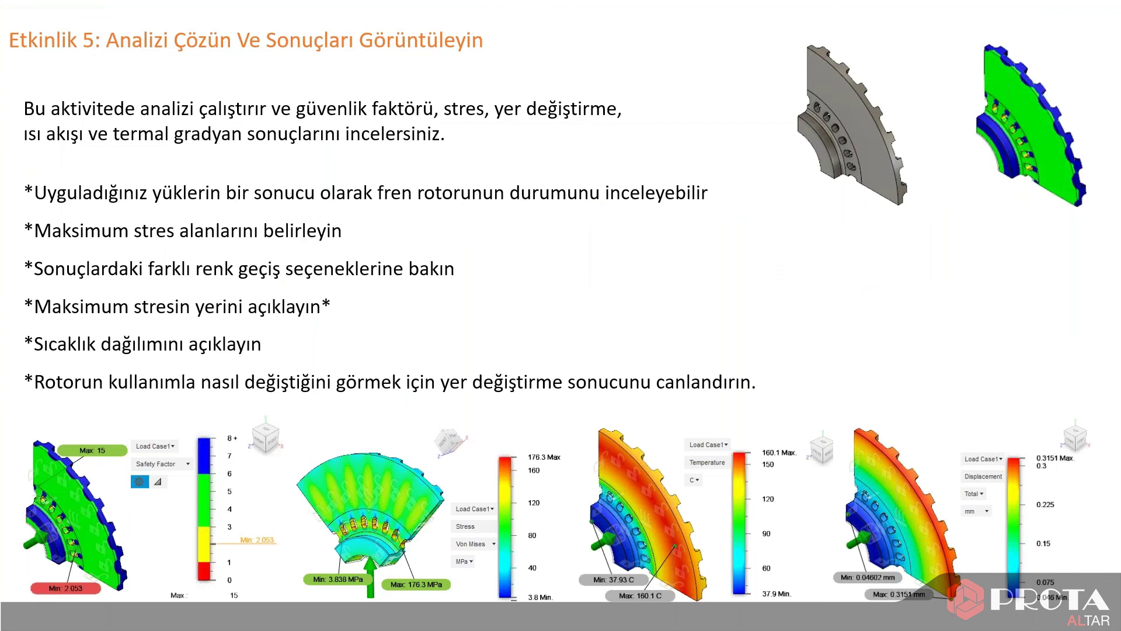
key("Right")
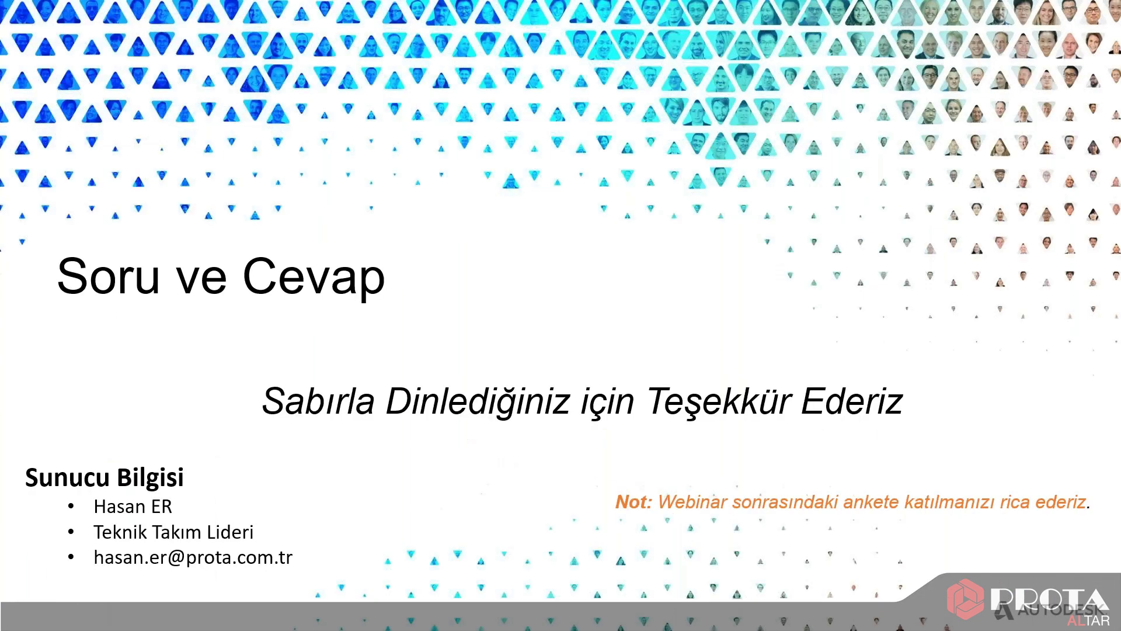